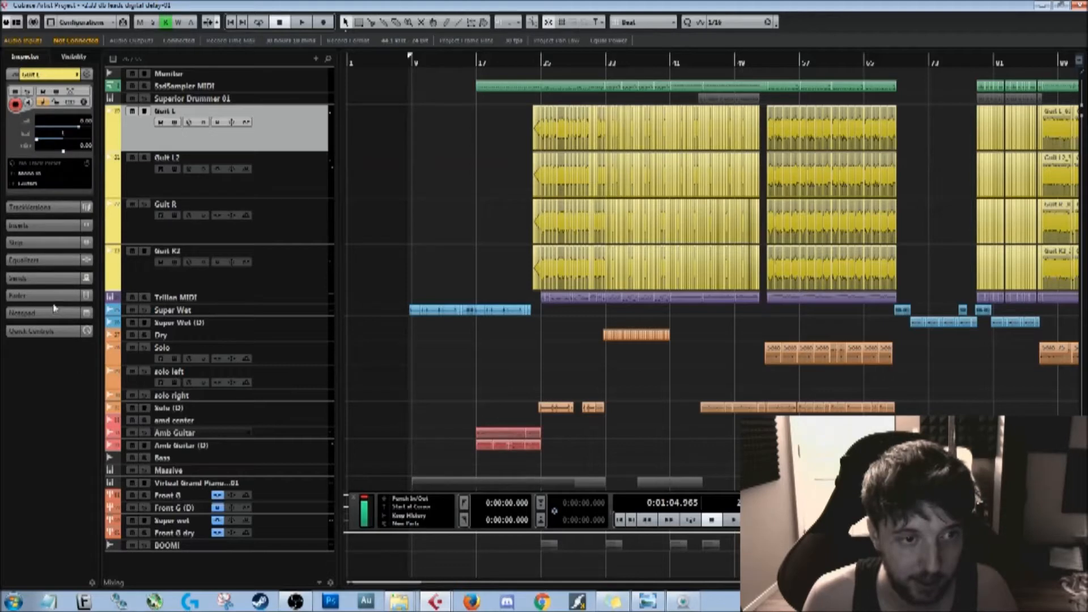
# Step: Review the basic track settings, including panning, of the Guit L, Guit L2, Guit R and Guit R2 tracks
pyautogui.click(33, 162)
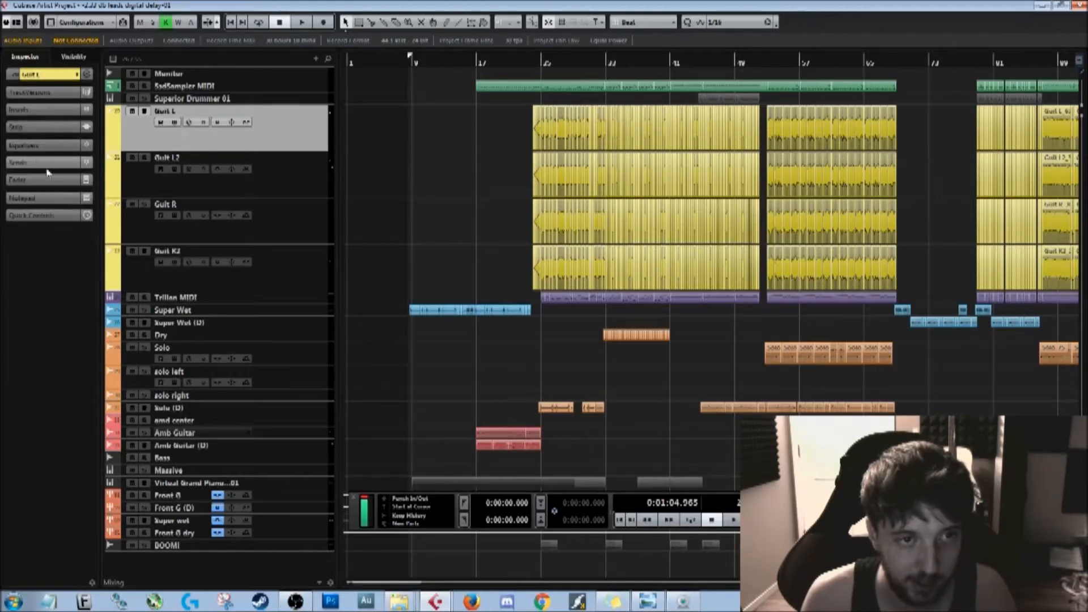
pyautogui.click(51, 74)
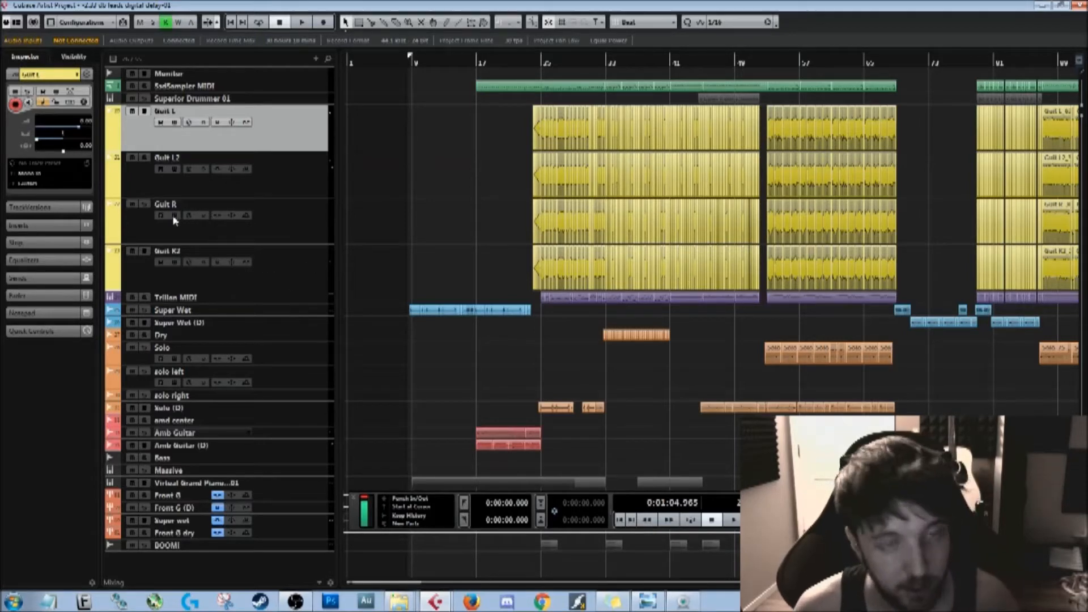
pyautogui.click(308, 165)
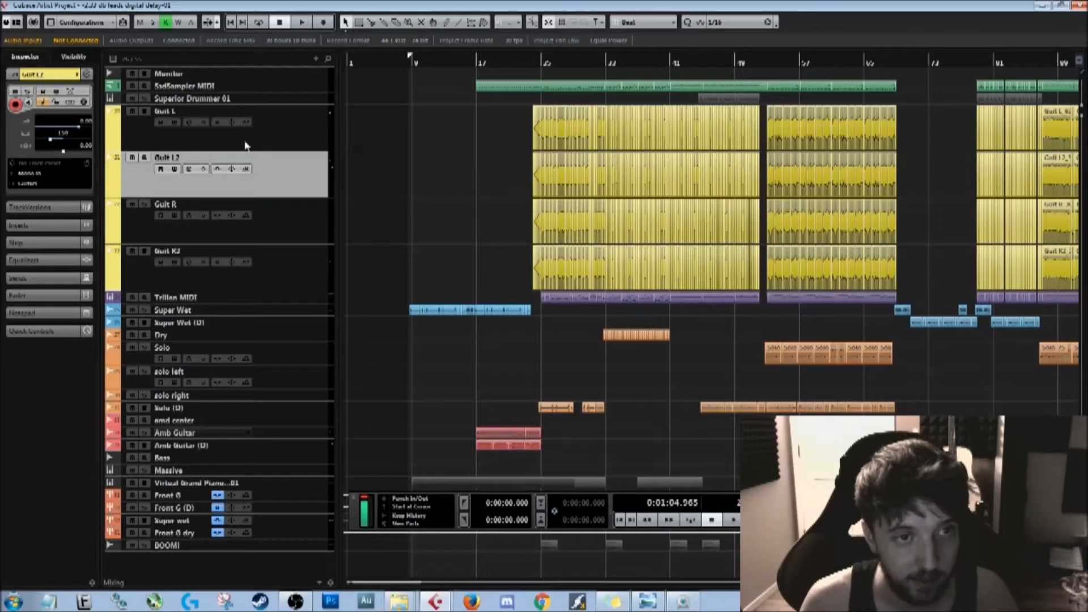
pyautogui.click(267, 139)
pyautogui.click(256, 180)
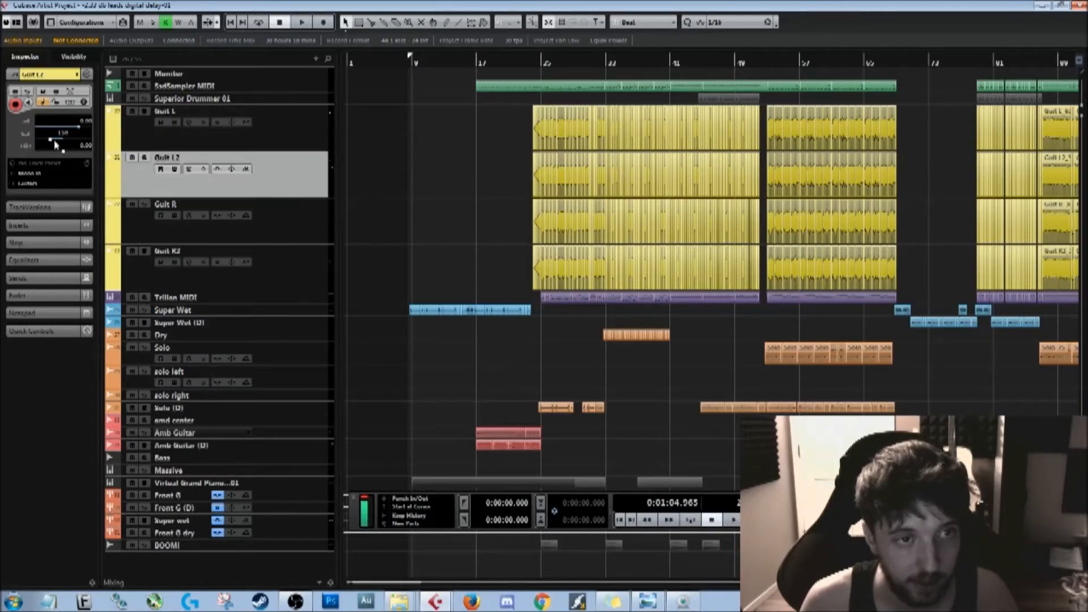
pyautogui.click(293, 220)
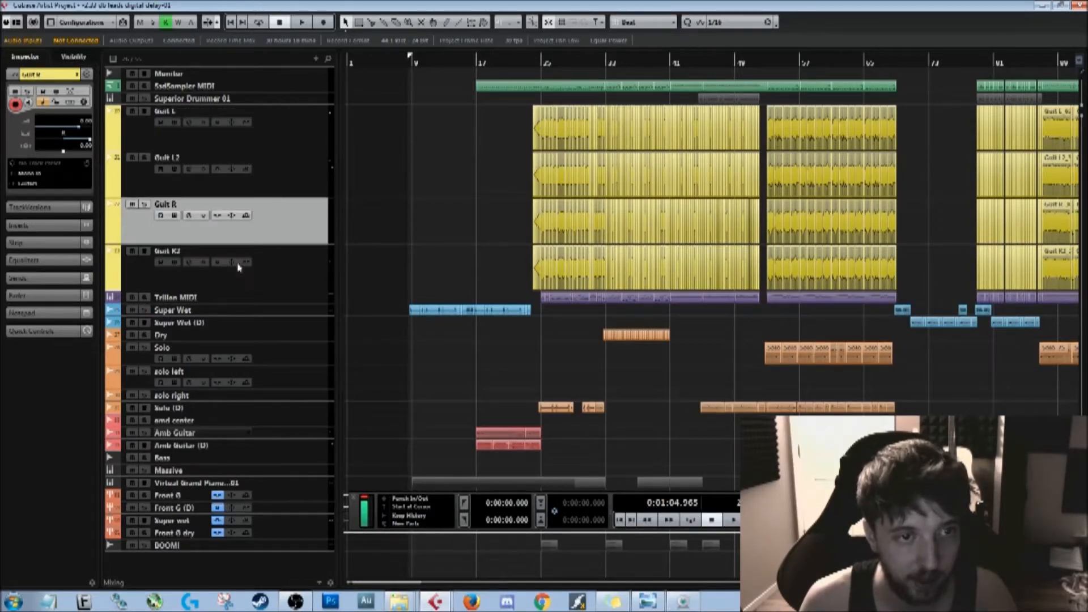
pyautogui.click(289, 273)
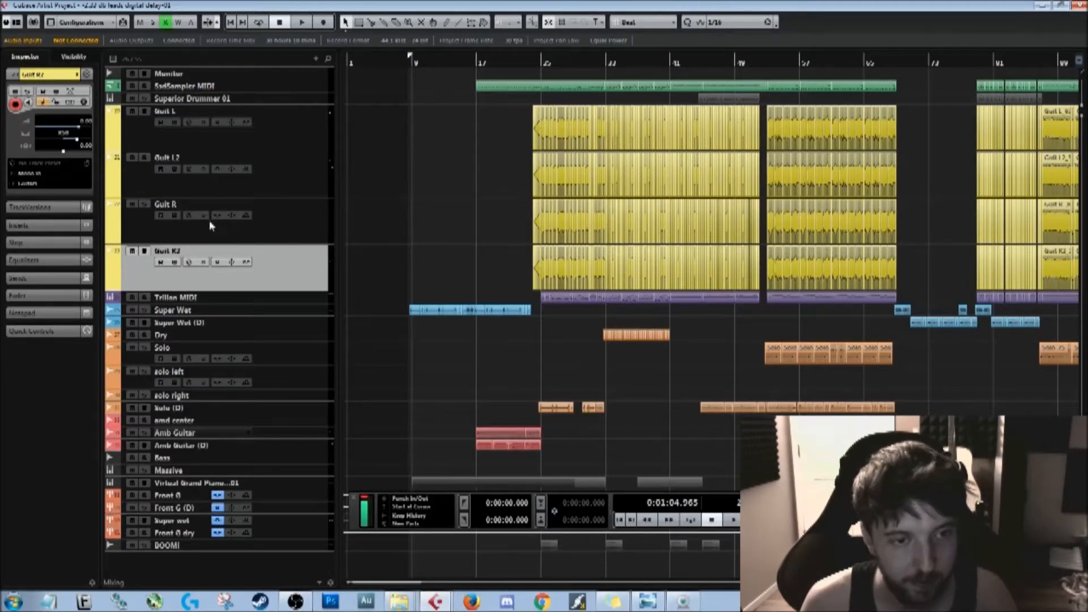
# Step: Reduce the track height of Guit L, Guit L2, Guit R and Guit R2 together, and select Guit L2 alone
pyautogui.keyDown('shift'); pyautogui.click(295, 141); pyautogui.keyUp('shift')
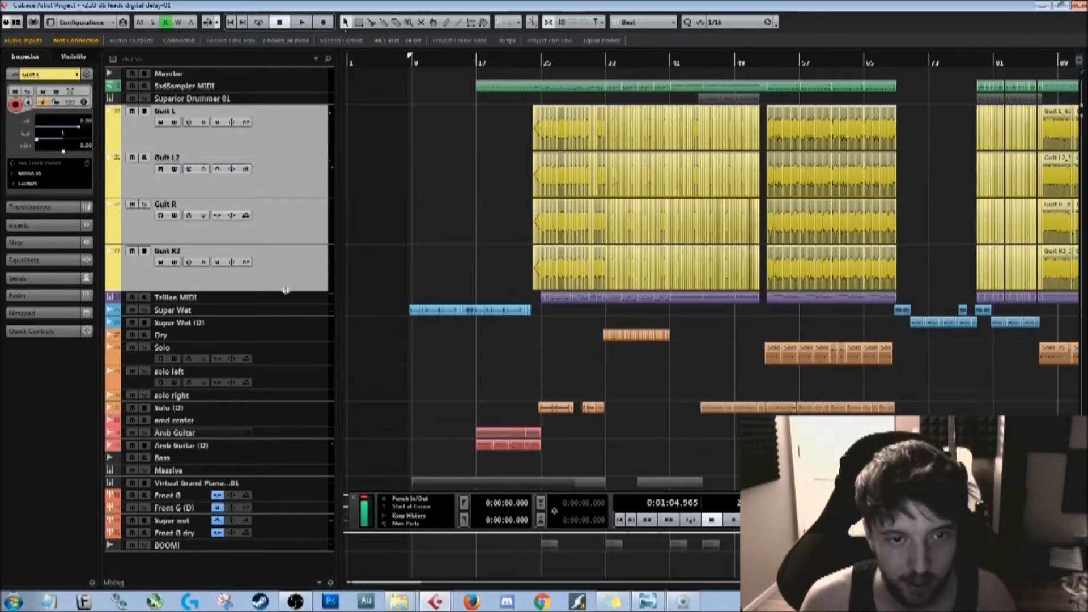
pyautogui.moveTo(286, 290)
pyautogui.mouseDown()
pyautogui.moveTo(286, 250)
pyautogui.moveTo(282, 284)
pyautogui.mouseUp()
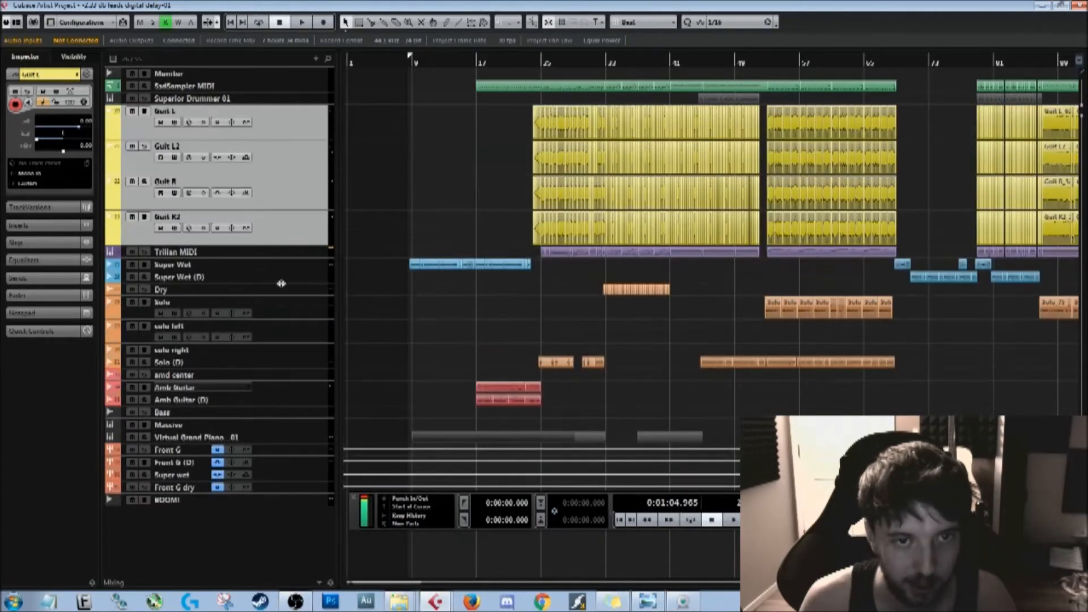
pyautogui.click(300, 130)
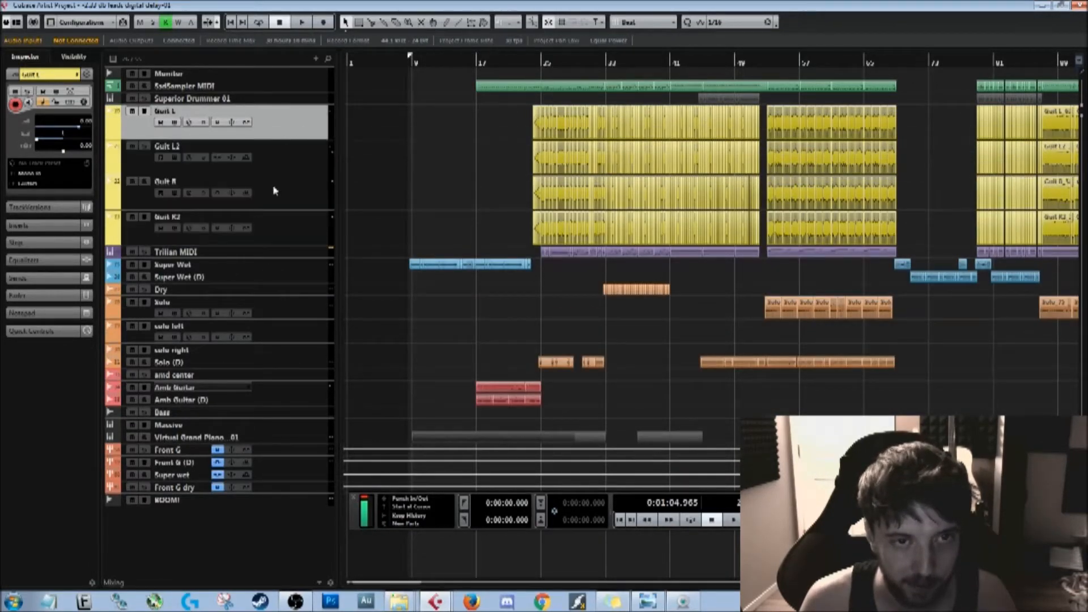
pyautogui.click(290, 171)
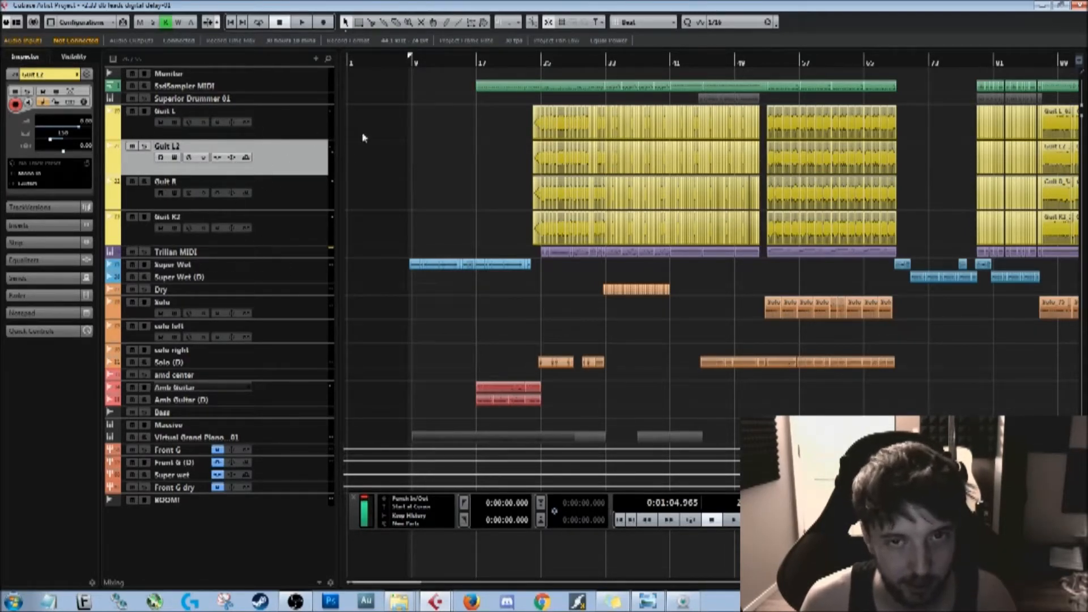
# Step: Open the GTune tuner from the Monitor track's inserts and return to the track's basic settings
pyautogui.moveTo(538, 64); pyautogui.dragTo(530, 113)
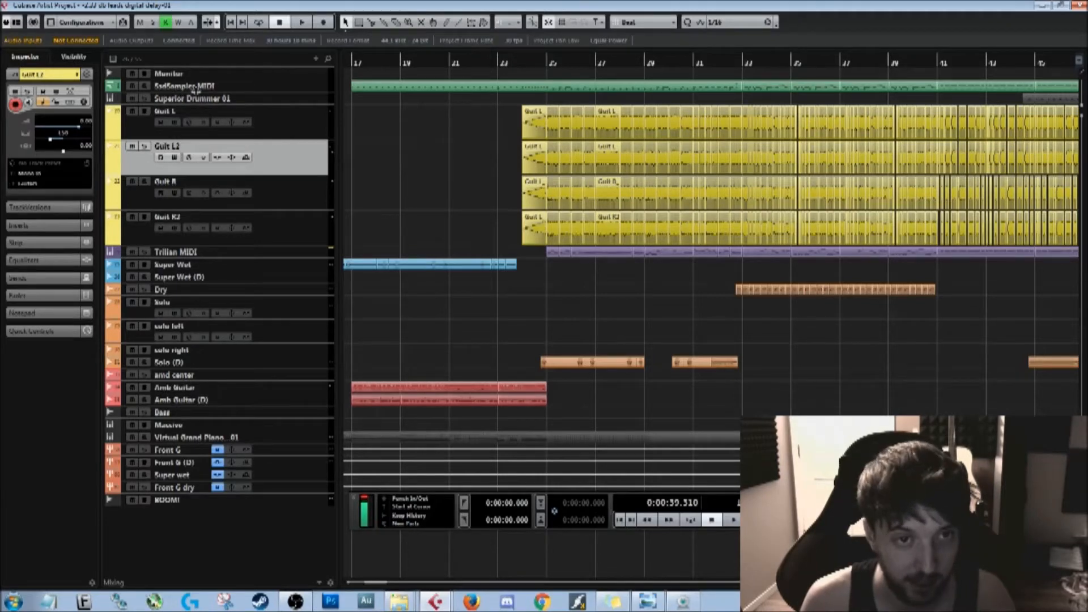
pyautogui.click(292, 74)
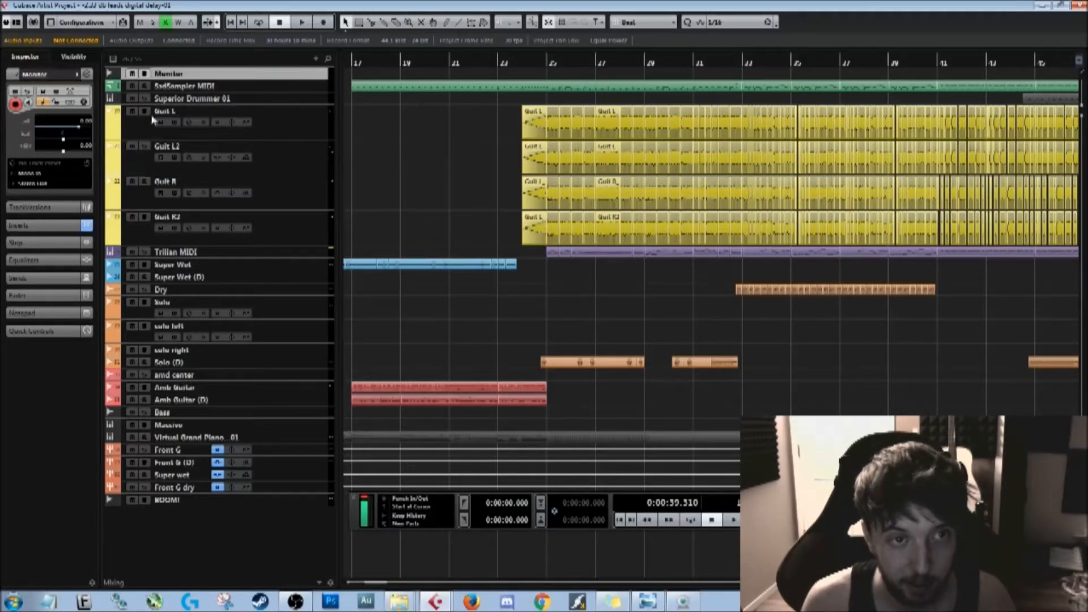
pyautogui.click(40, 226)
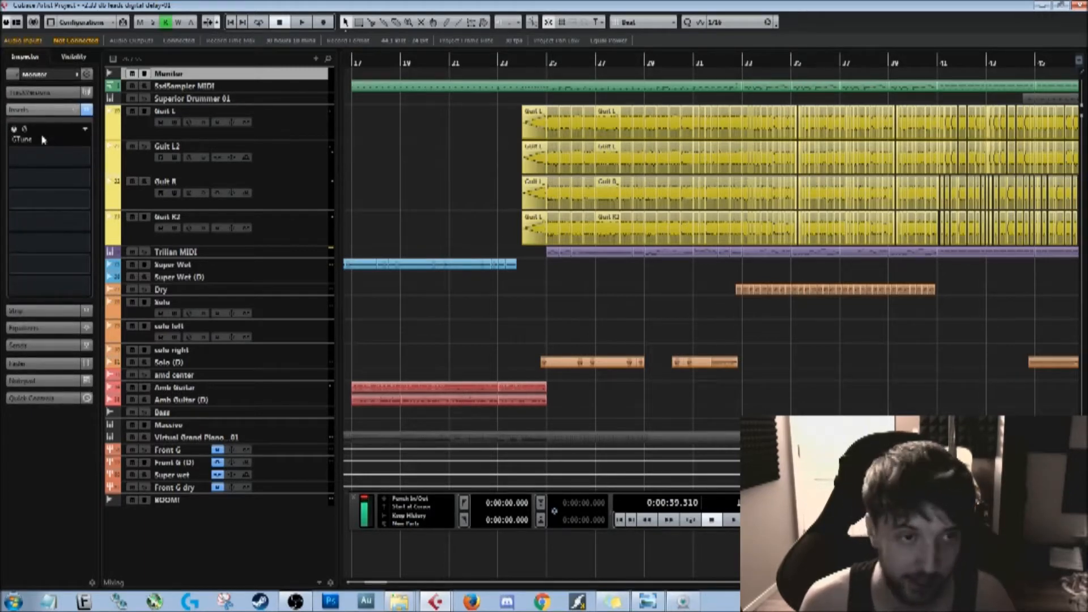
pyautogui.click(24, 131)
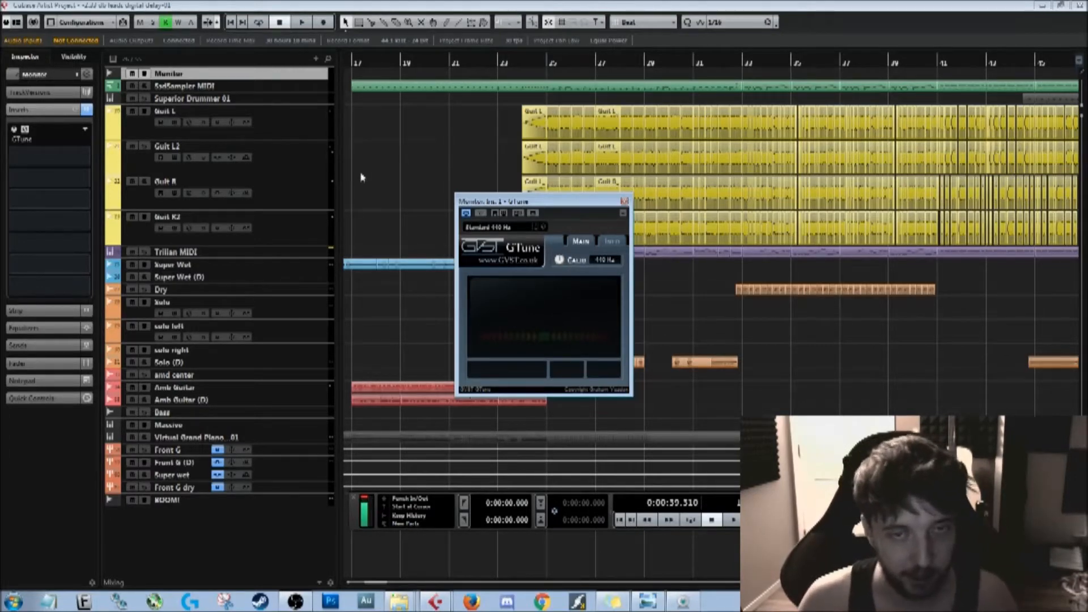
pyautogui.click(45, 78)
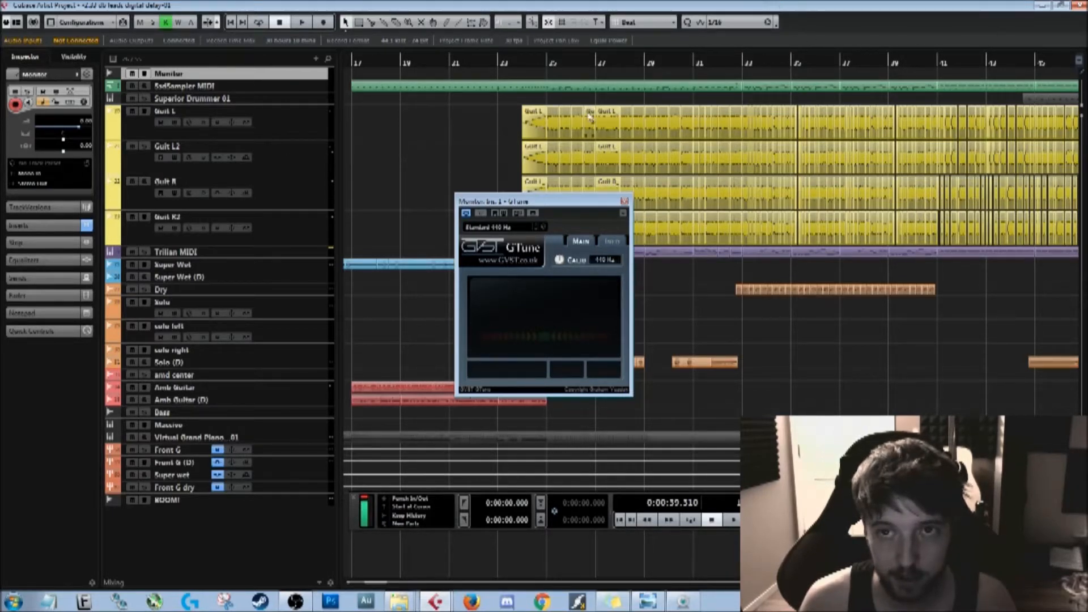
pyautogui.click(1049, 7)
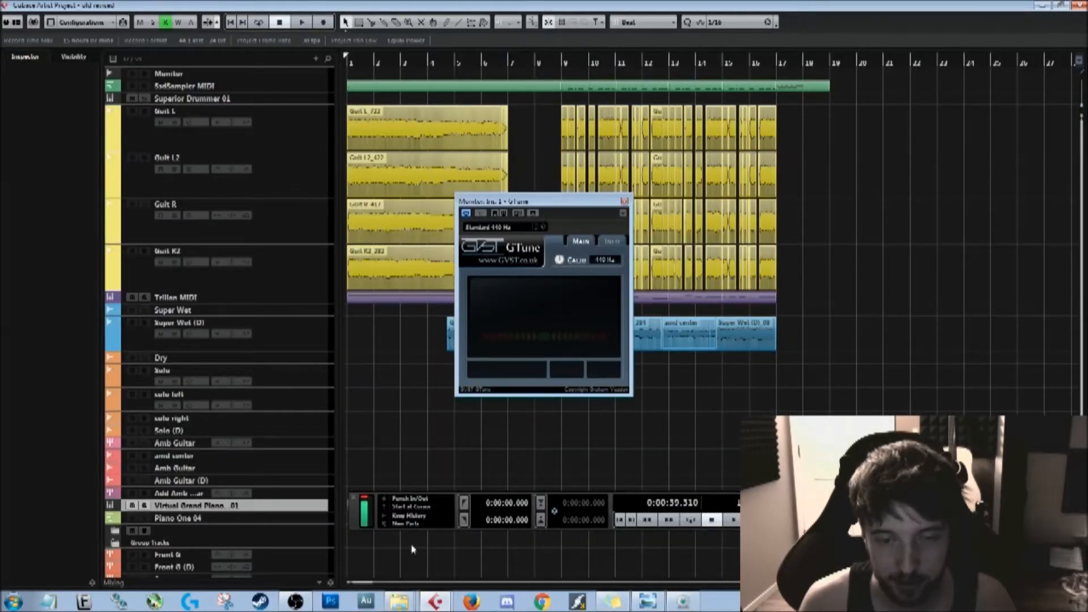
pyautogui.click(440, 601)
pyautogui.click(472, 577)
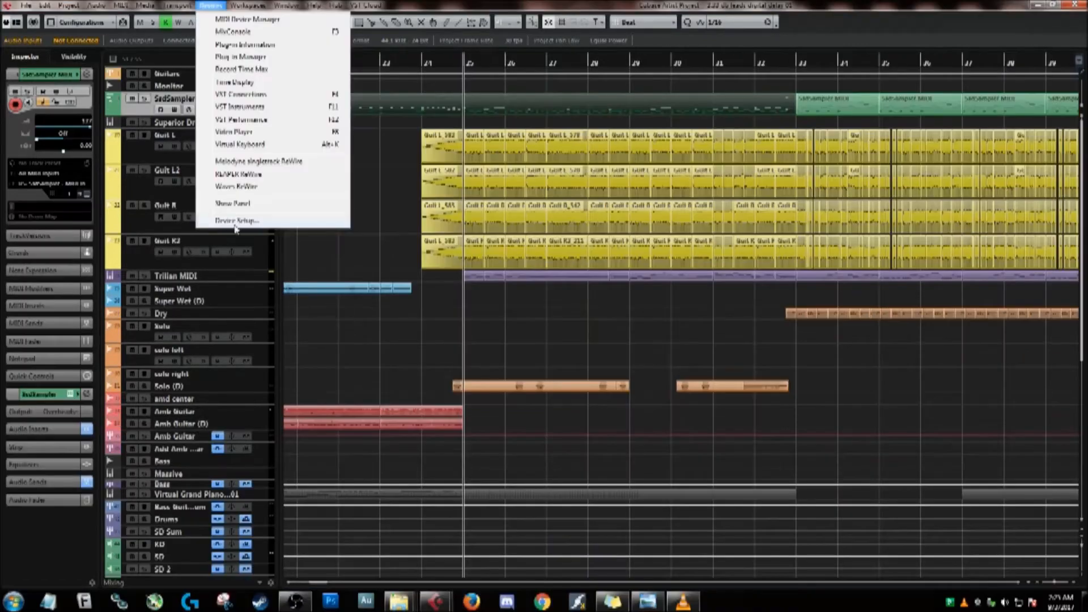
# Step: Check the available ASIO drivers in the VST Audio System settings of Device Setup
pyautogui.click(230, 218)
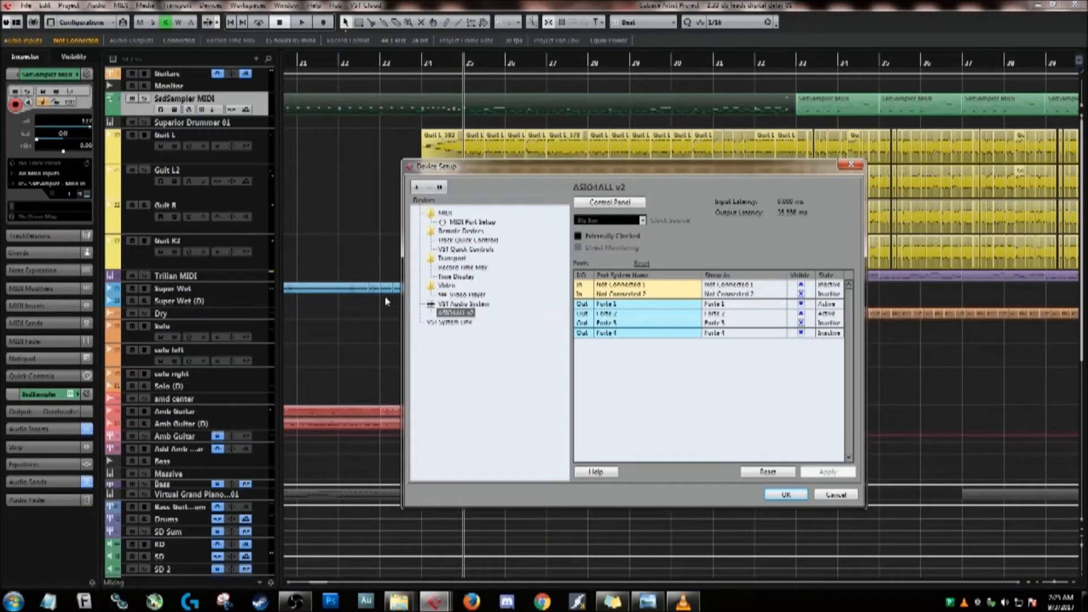
pyautogui.click(478, 304)
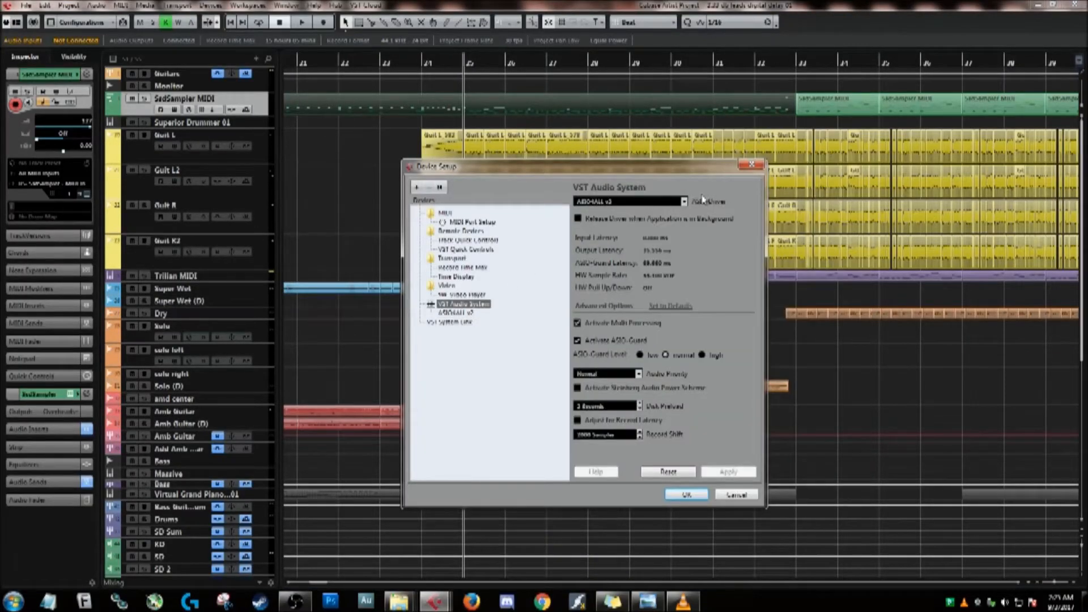
pyautogui.click(685, 202)
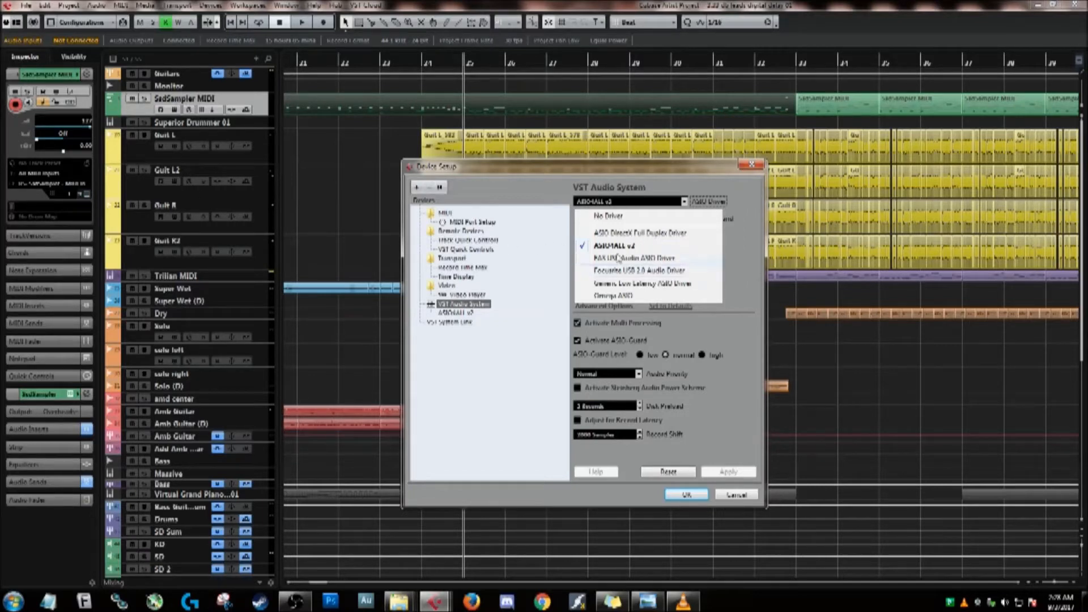
pyautogui.click(686, 194)
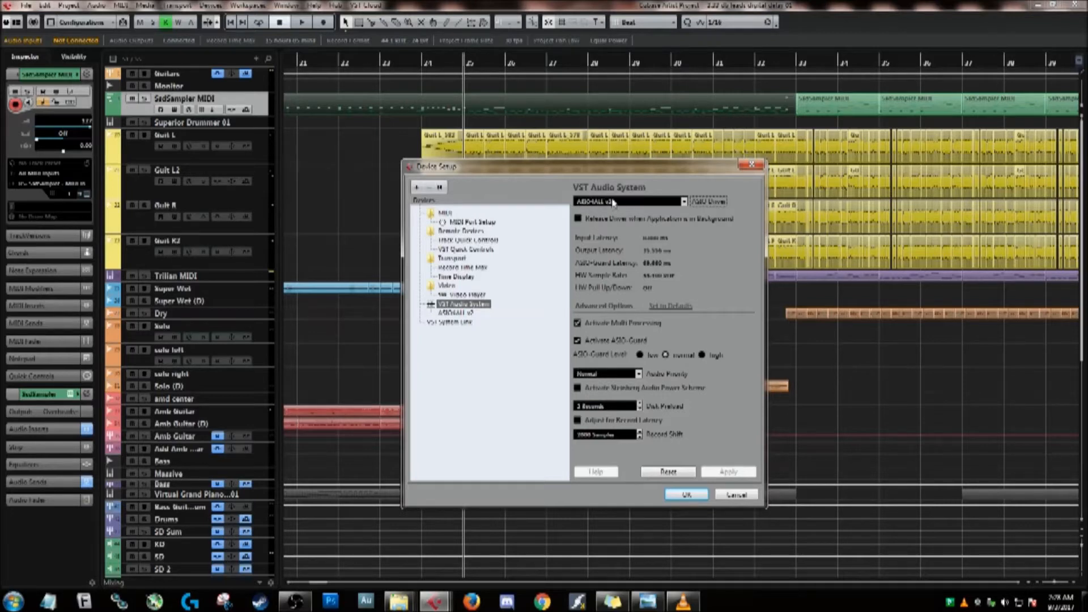
# Step: Inspect the ASIO4ALL v2 ports and its driver control panel, and leave Device Setup without applying changes
pyautogui.click(456, 313)
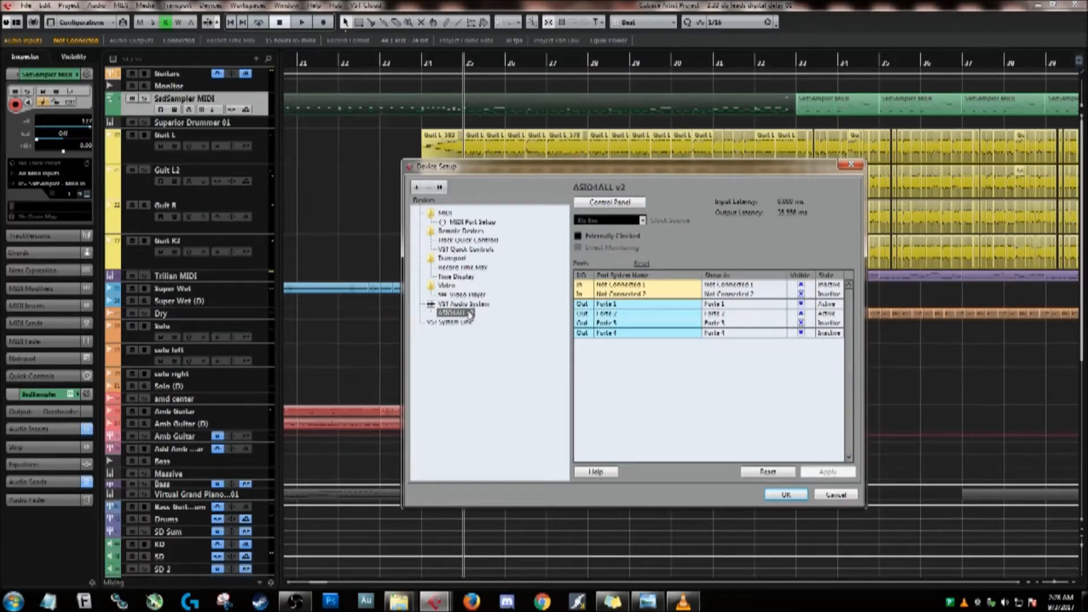
pyautogui.click(612, 205)
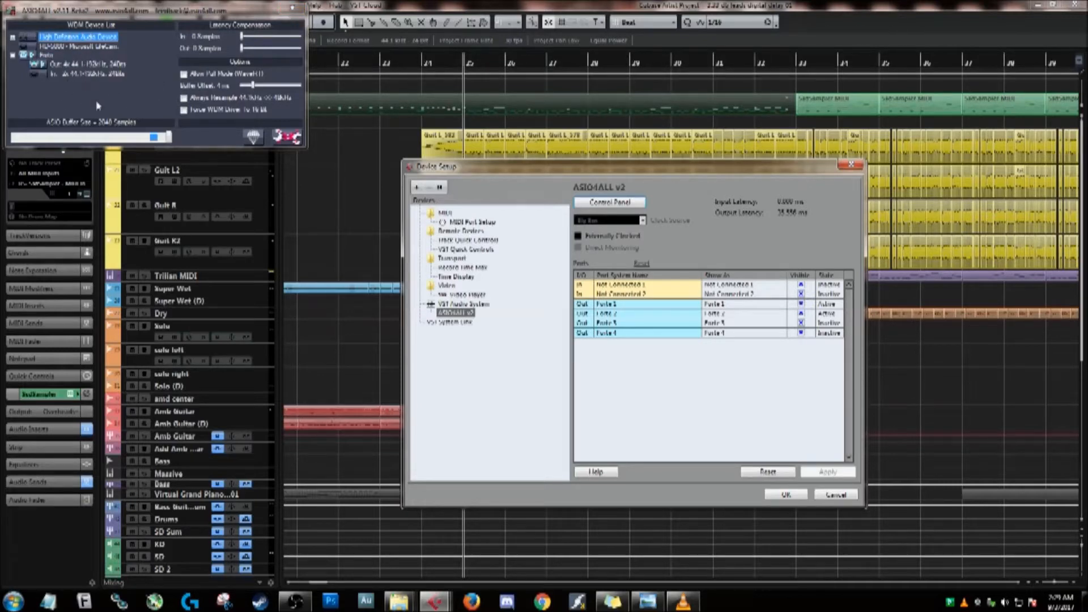
pyautogui.click(292, 9)
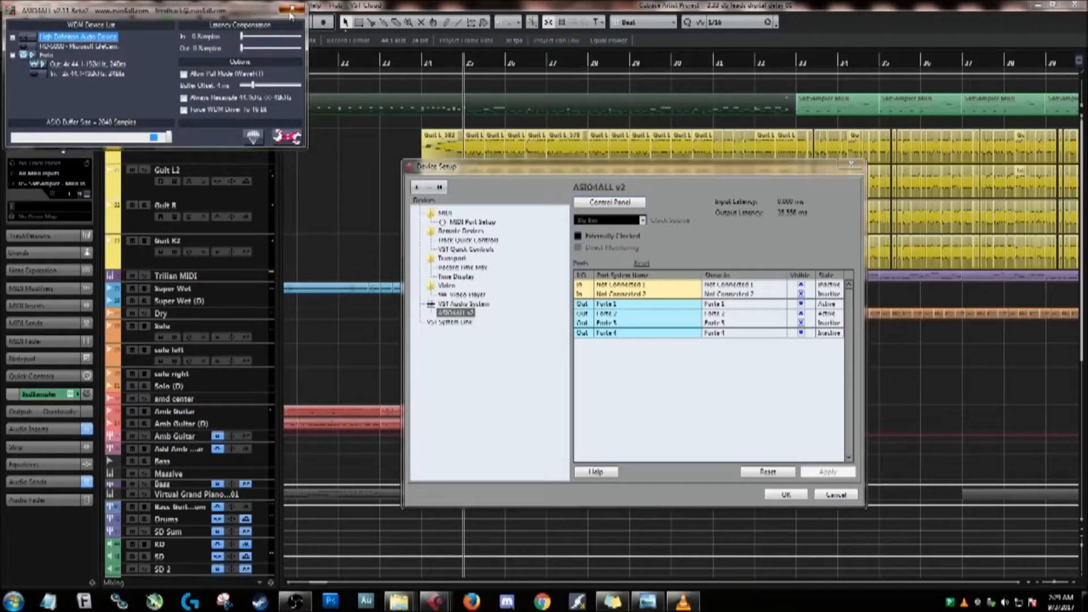
pyautogui.click(837, 494)
# Step: View the input buses in VST Connections and check the input routing choices for the Guit L track
pyautogui.click(223, 5)
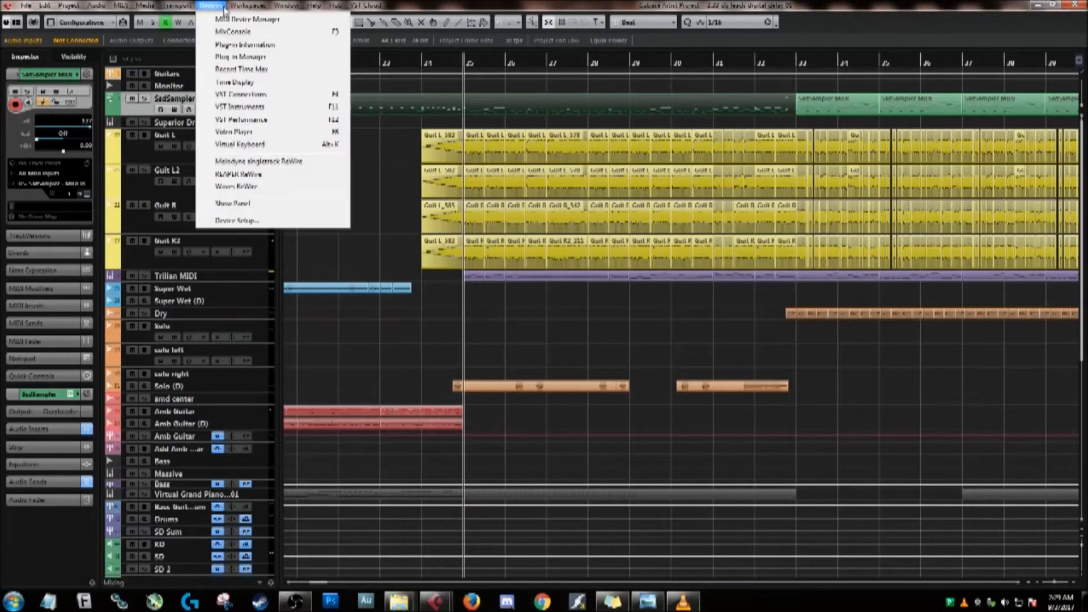
pyautogui.click(236, 94)
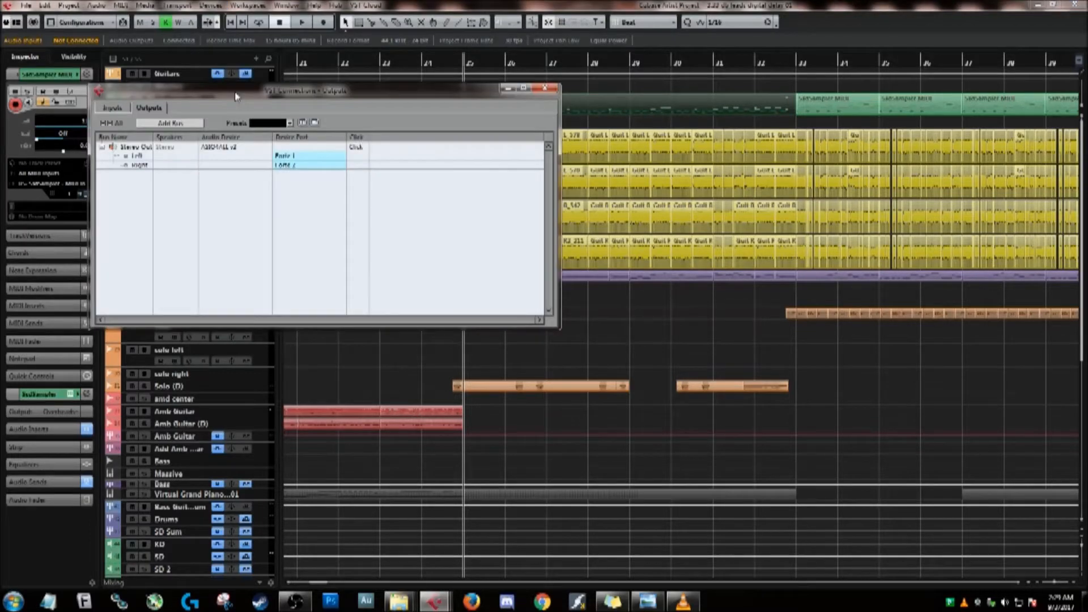
pyautogui.click(116, 108)
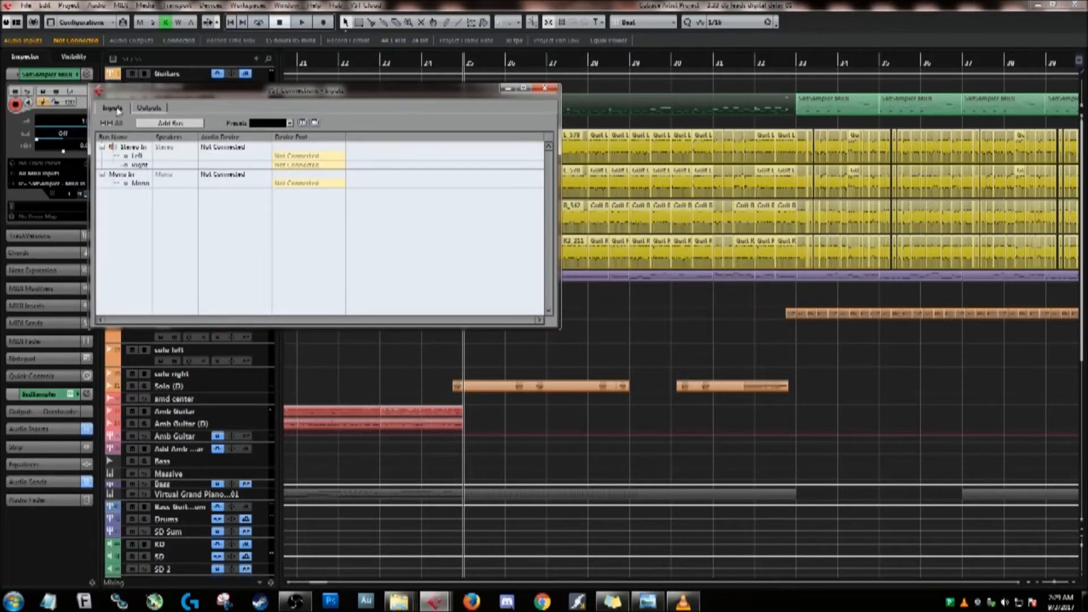
pyautogui.moveTo(252, 93); pyautogui.dragTo(485, 129)
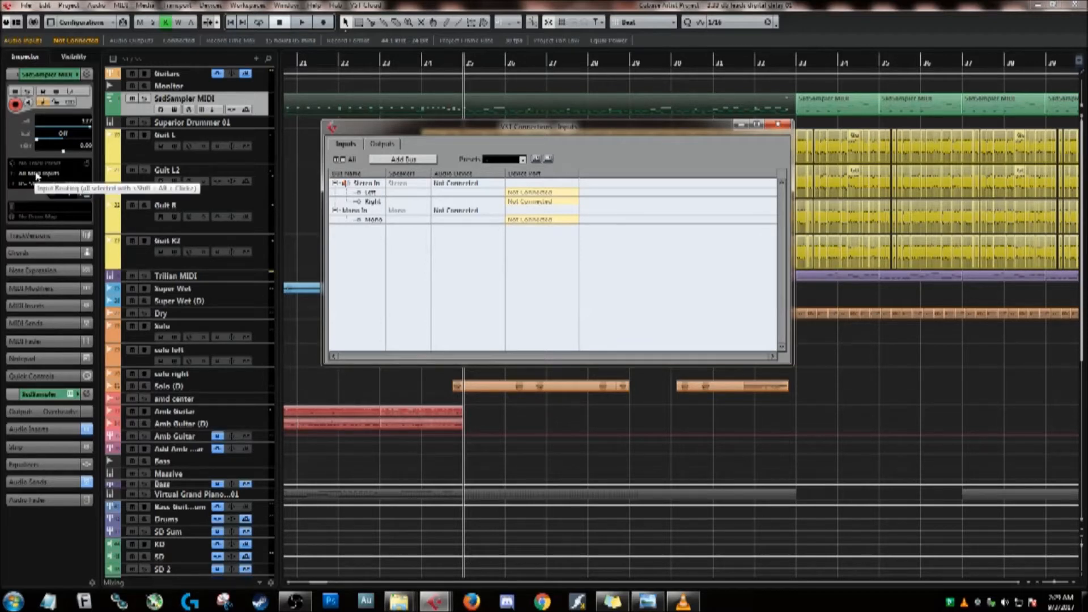
pyautogui.click(268, 151)
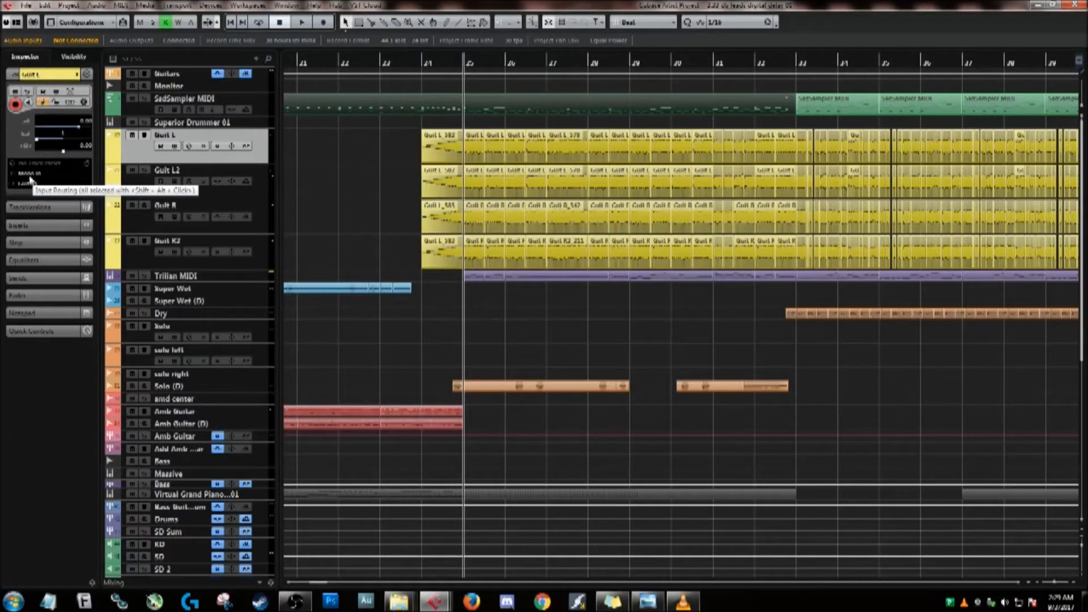
pyautogui.click(31, 181)
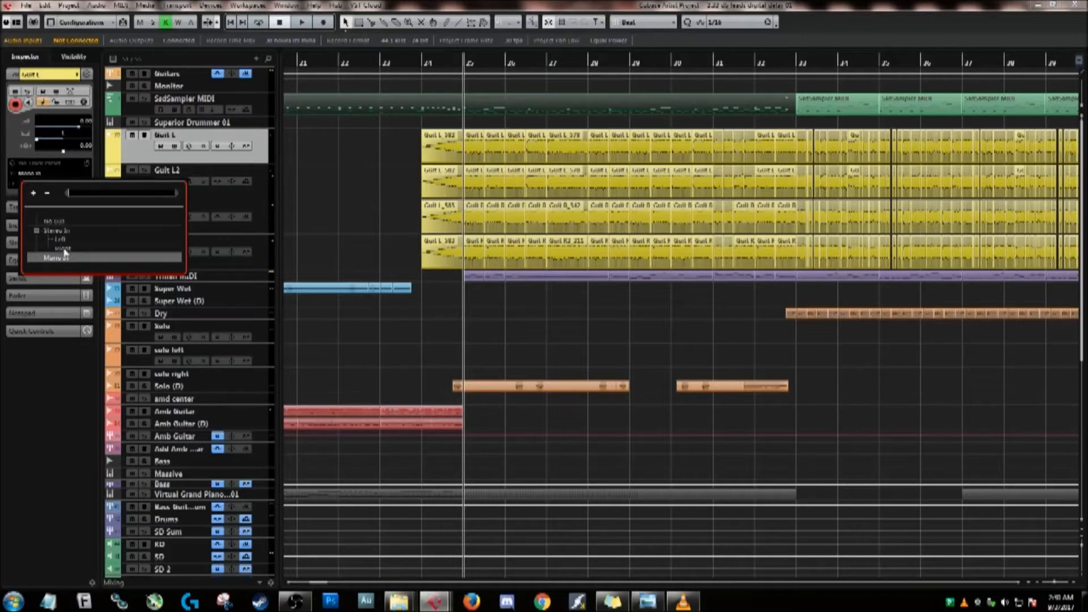
# Step: Check the device port choices for the Stereo In left channel and the Mono In bus in VST Connections
pyautogui.click(211, 5)
pyautogui.click(239, 94)
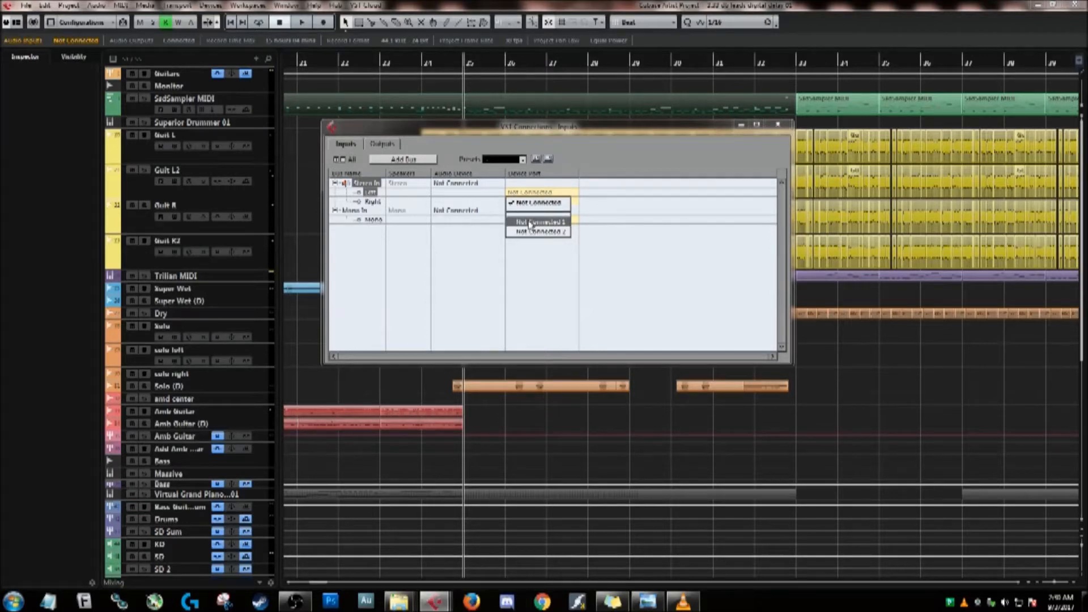
pyautogui.click(501, 262)
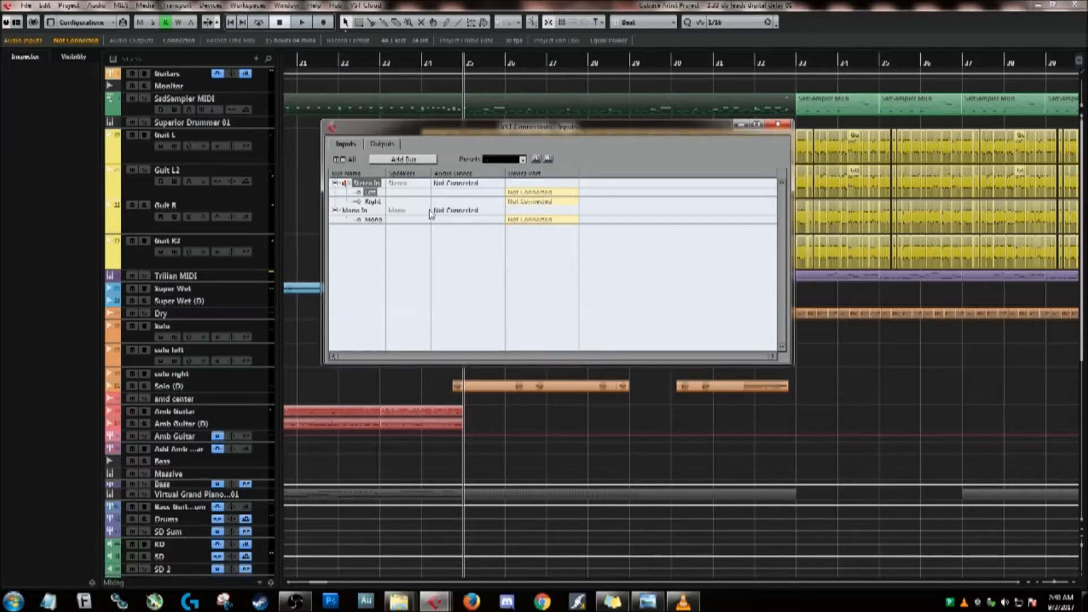
pyautogui.click(363, 213)
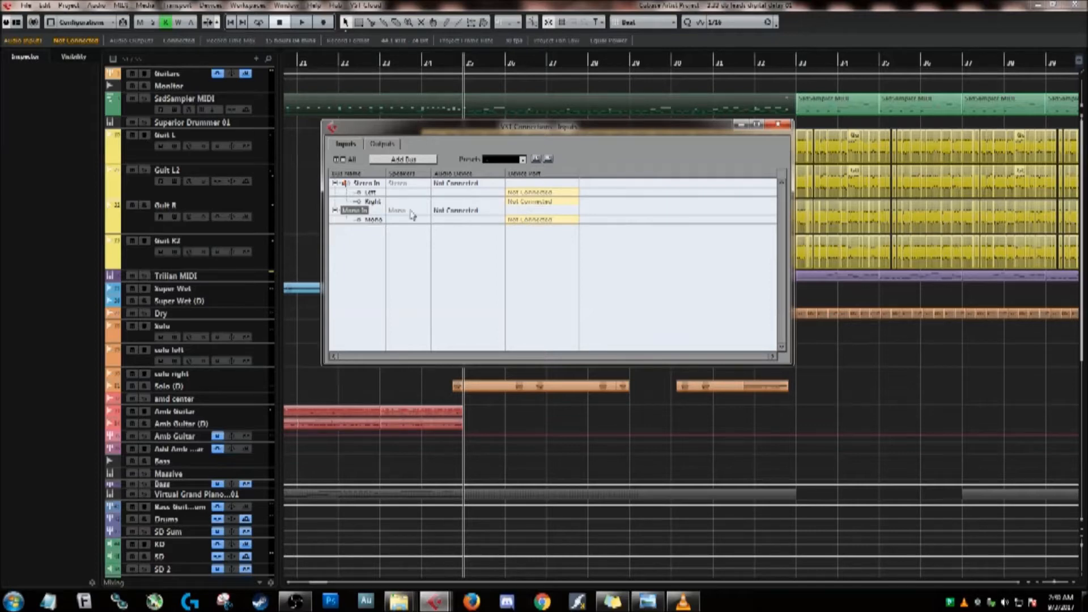
pyautogui.click(531, 220)
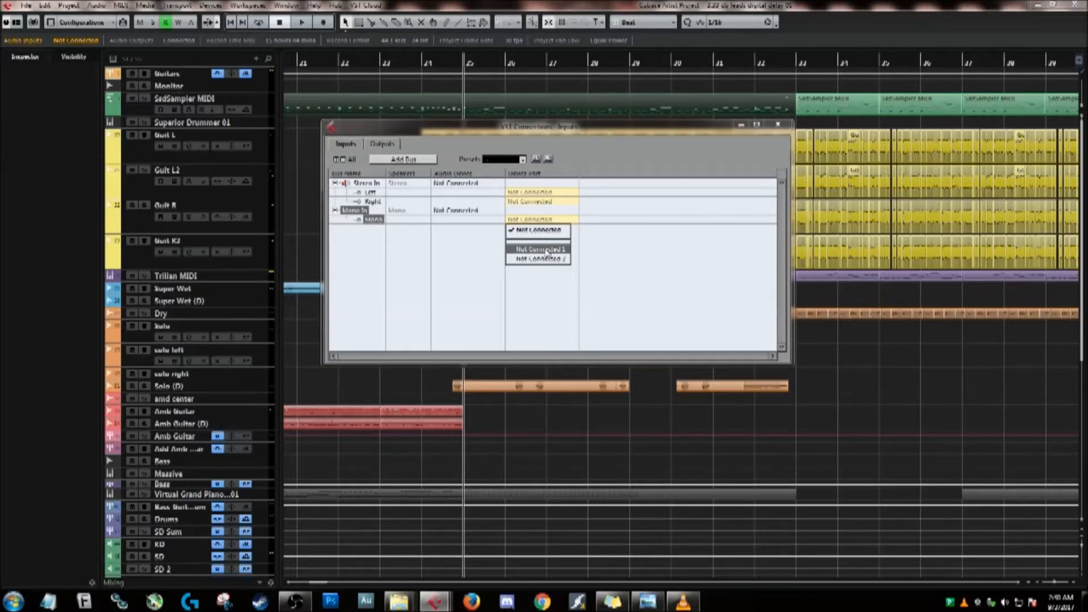
pyautogui.click(774, 128)
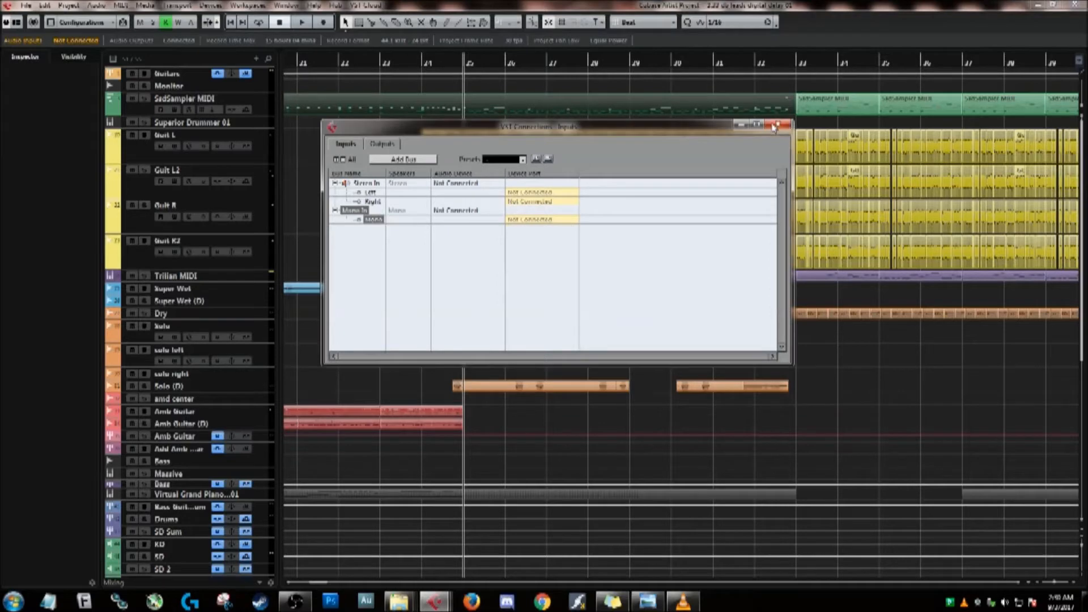
# Step: Review the stereo output bus and its device ports in VST Connections, and close the window
pyautogui.click(774, 128)
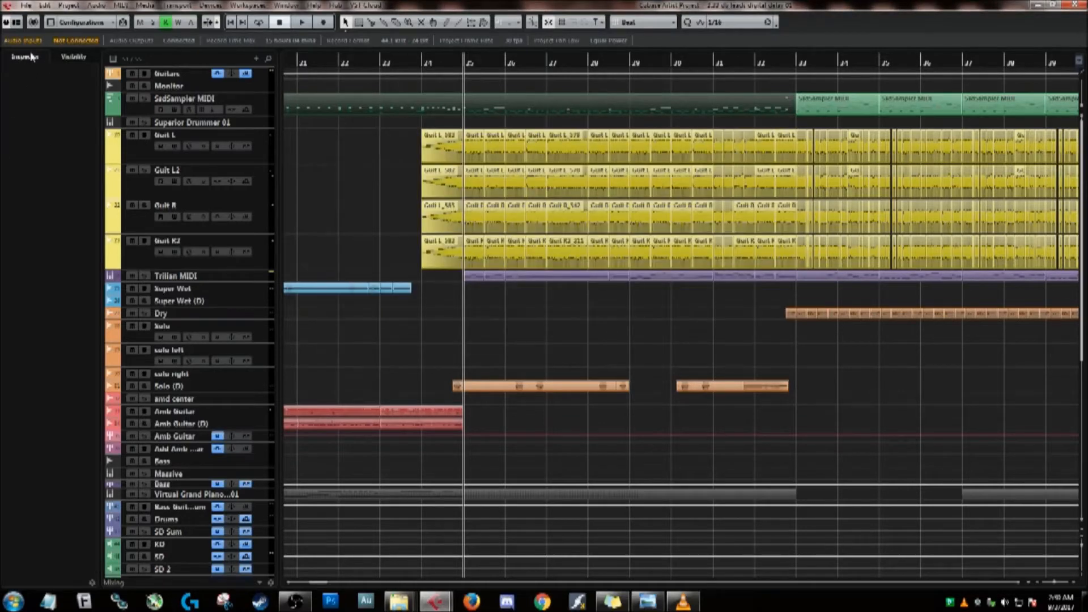
pyautogui.click(215, 6)
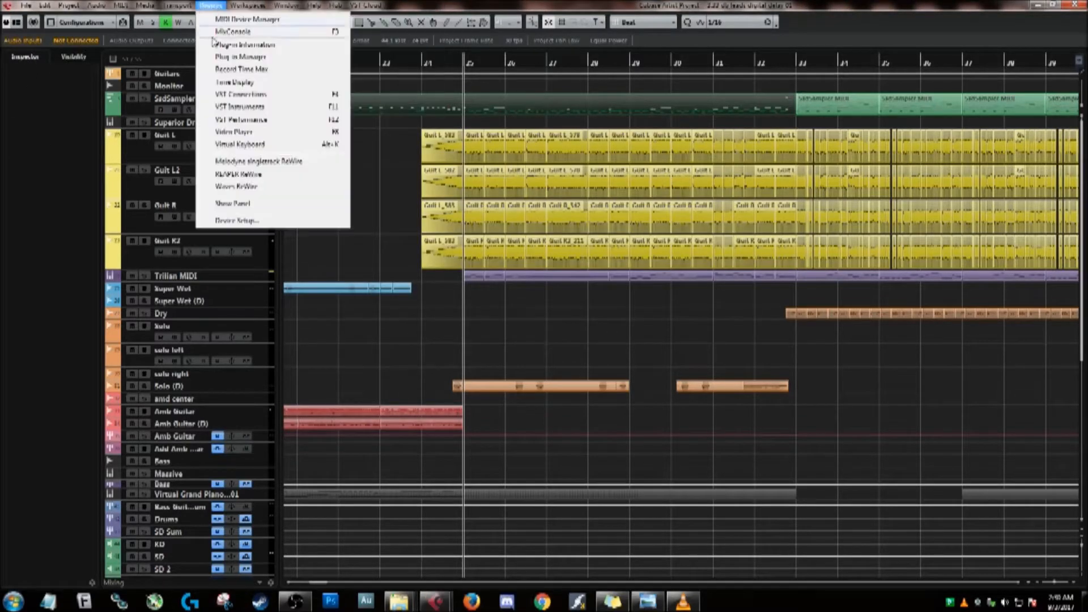
pyautogui.click(251, 95)
pyautogui.click(383, 146)
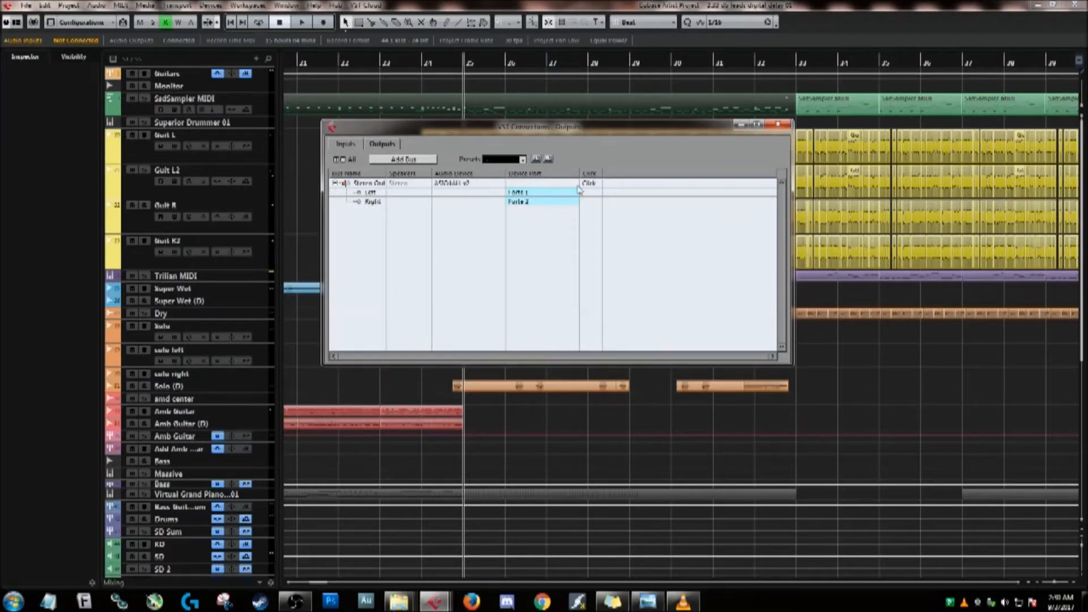
pyautogui.click(779, 124)
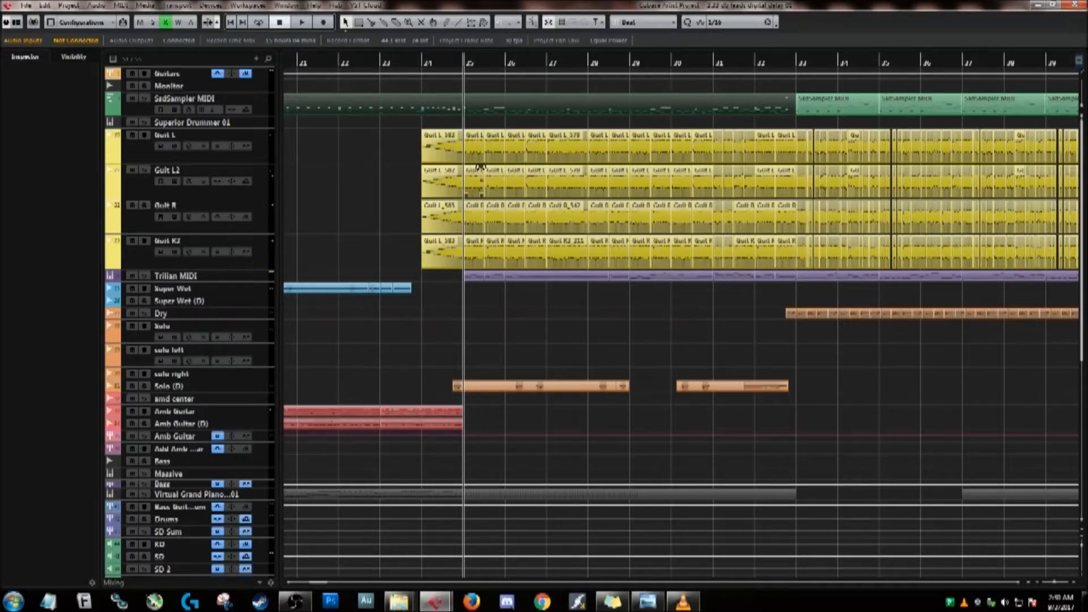
# Step: Choose Mono In as the input routing of the Guit L track and inspect the track's sends
pyautogui.click(70, 57)
pyautogui.click(26, 56)
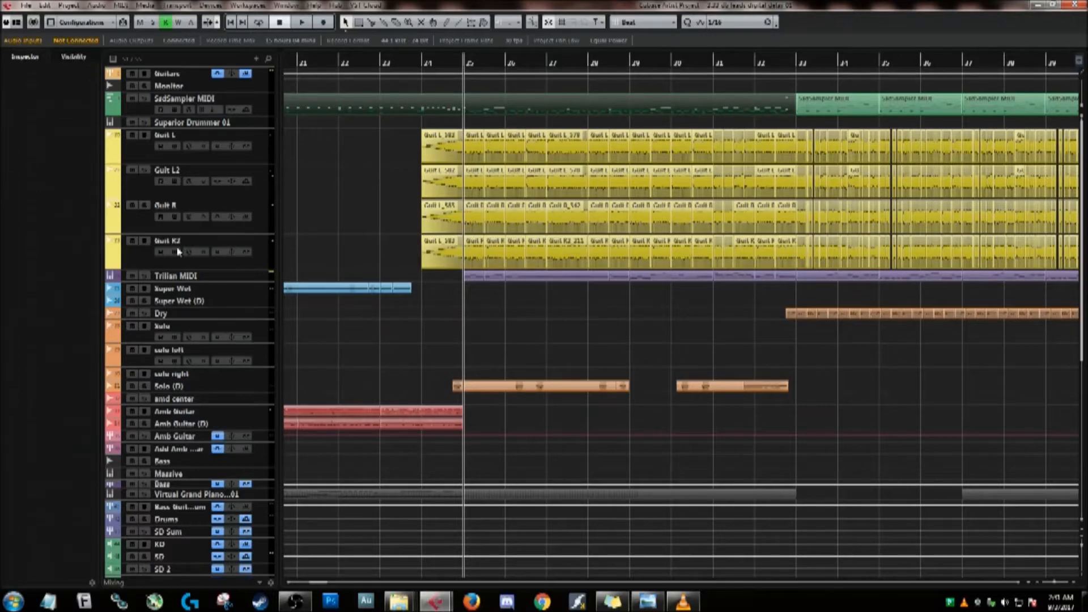
pyautogui.click(261, 151)
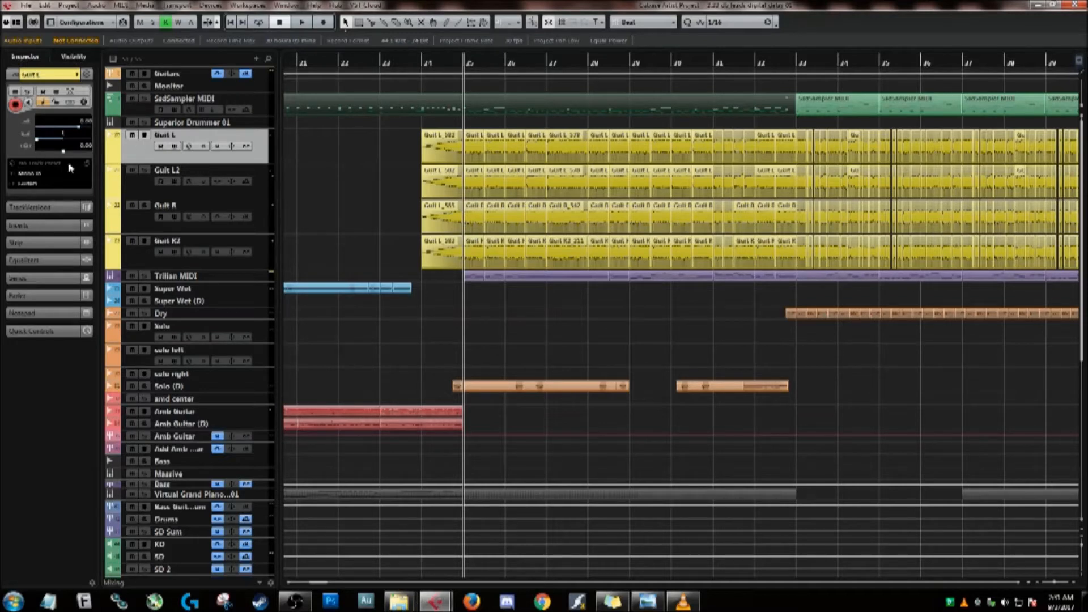
pyautogui.click(32, 175)
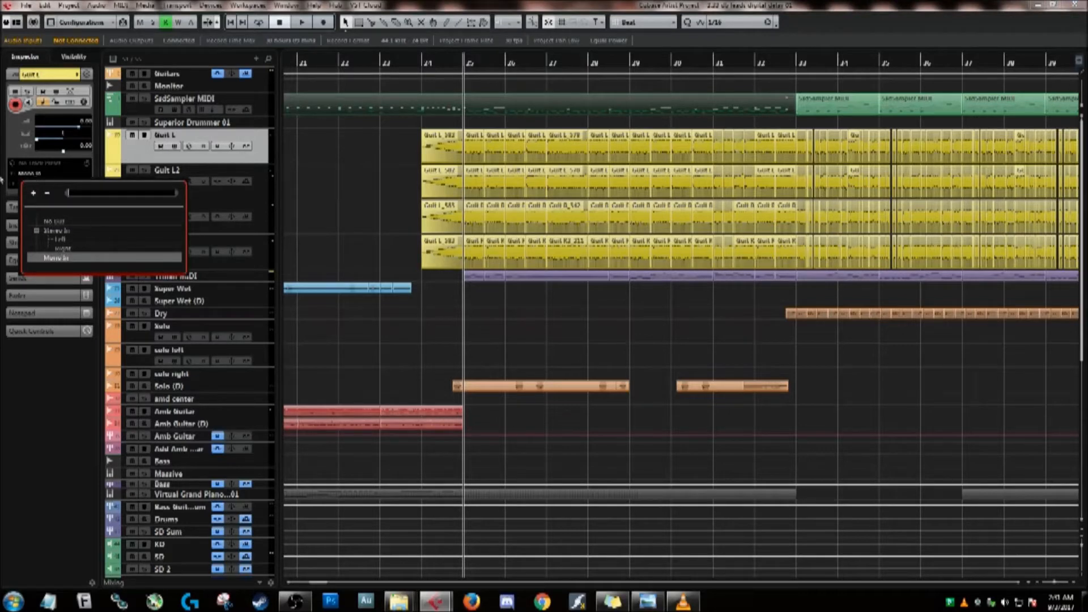
pyautogui.click(67, 259)
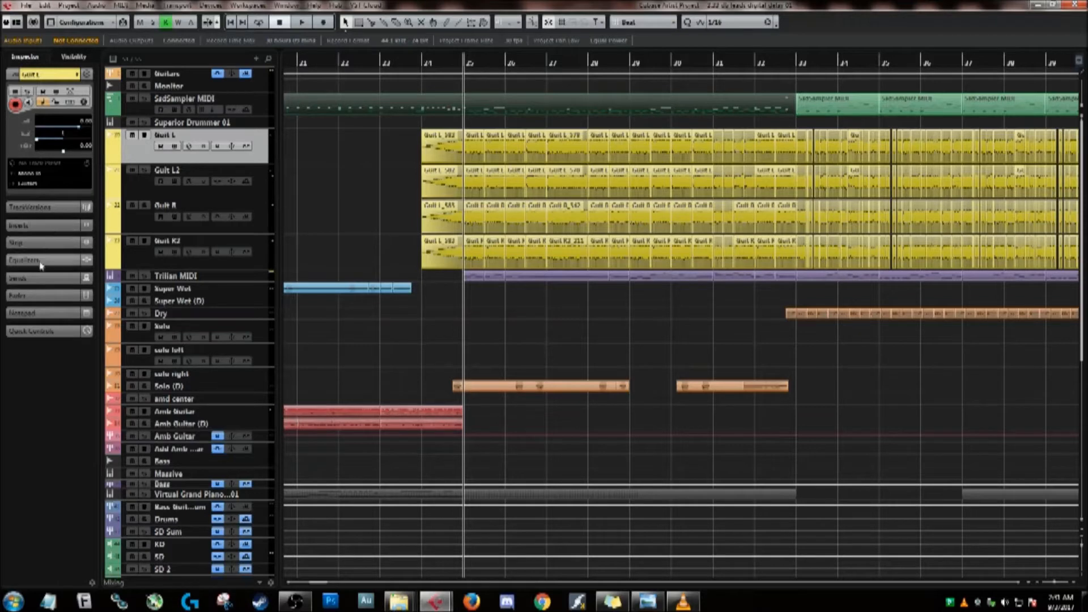
pyautogui.click(36, 279)
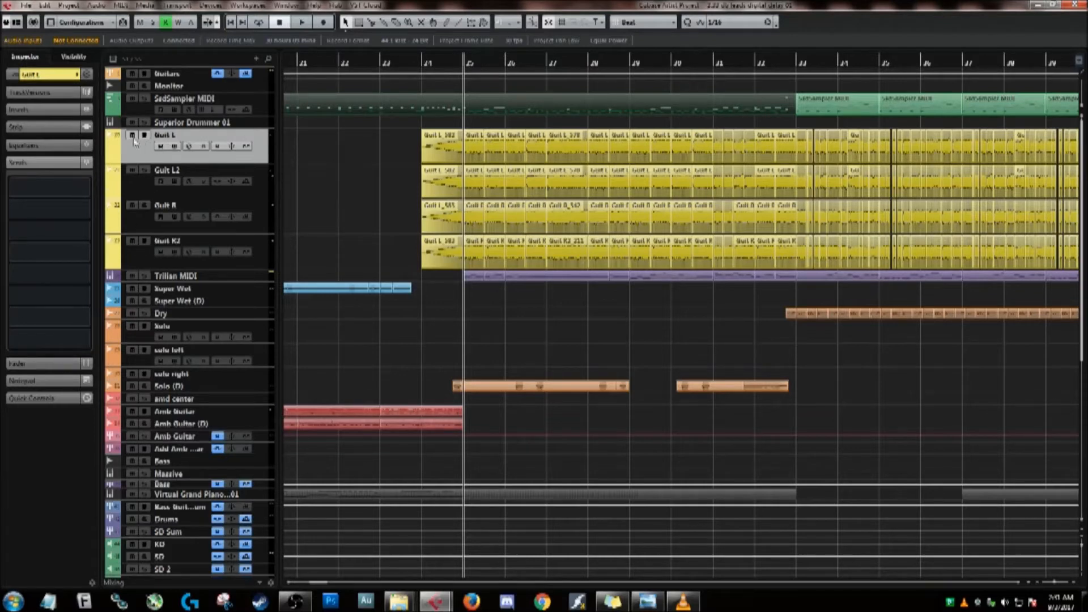
pyautogui.click(57, 79)
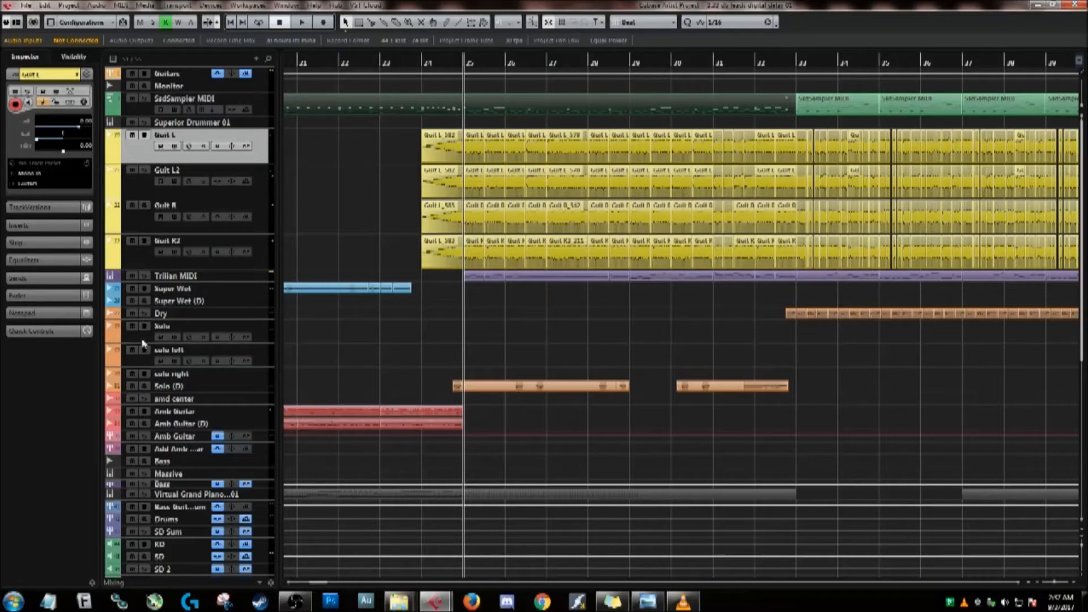
# Step: Inspect the sends of the KD and SD drum channels and compare the output routing of both channels
pyautogui.scroll(-5, 200, 389)
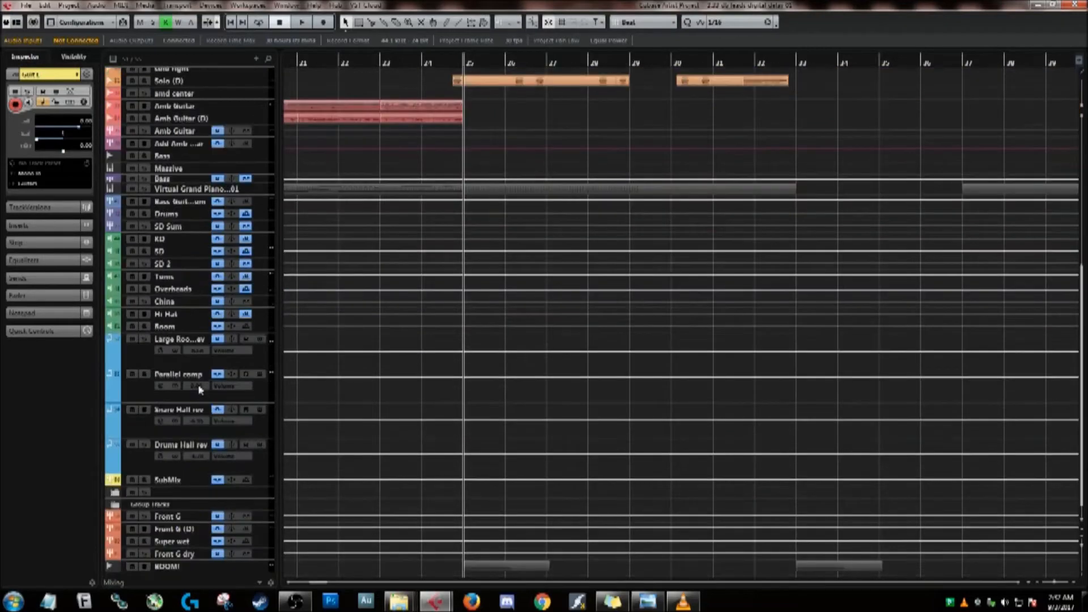
pyautogui.click(258, 242)
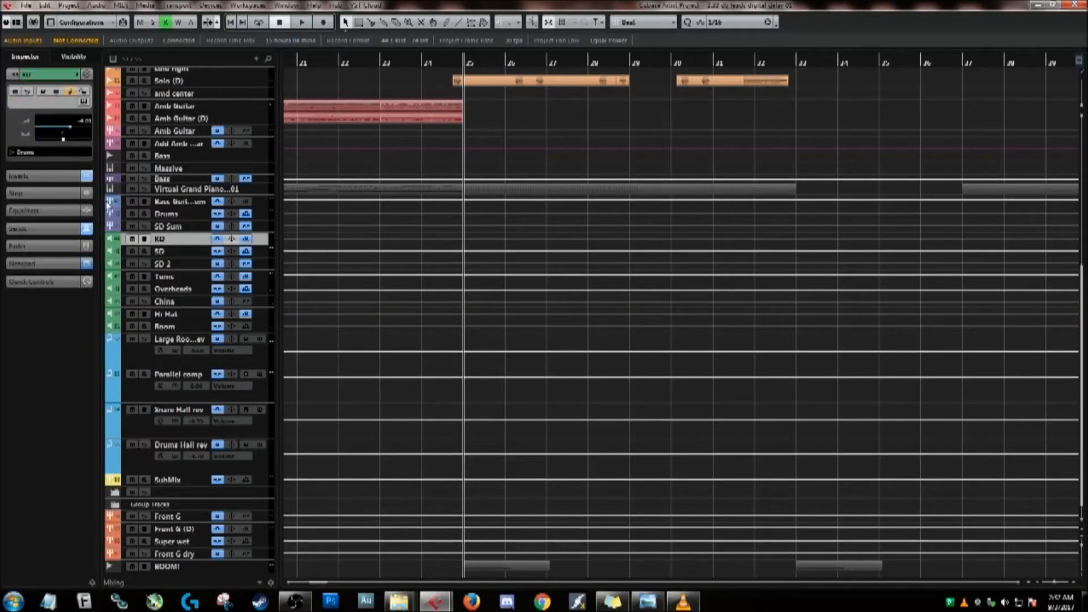
pyautogui.click(48, 230)
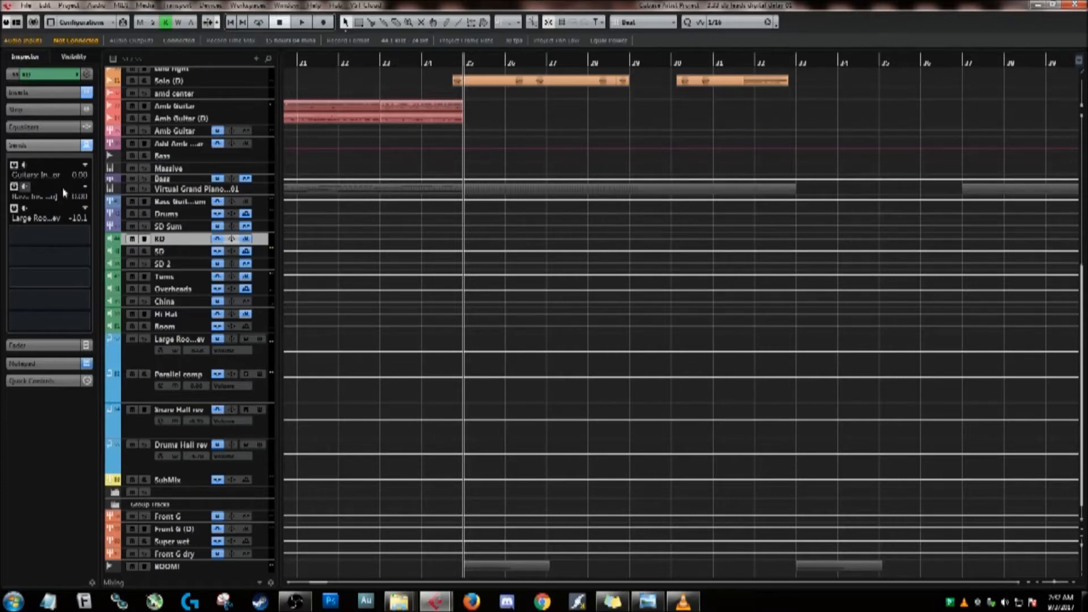
pyautogui.click(261, 254)
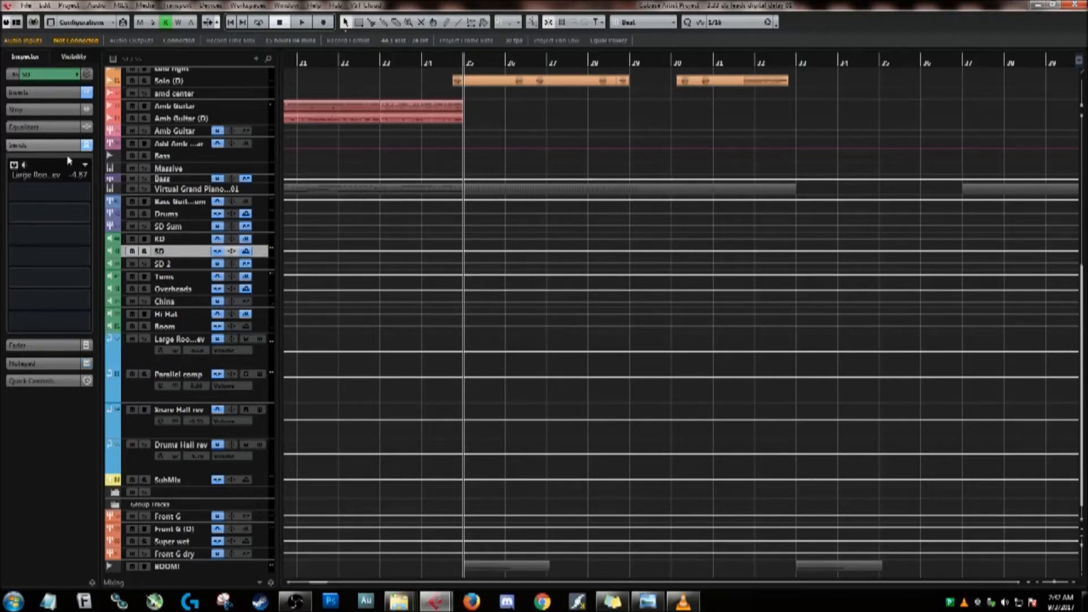
pyautogui.click(51, 74)
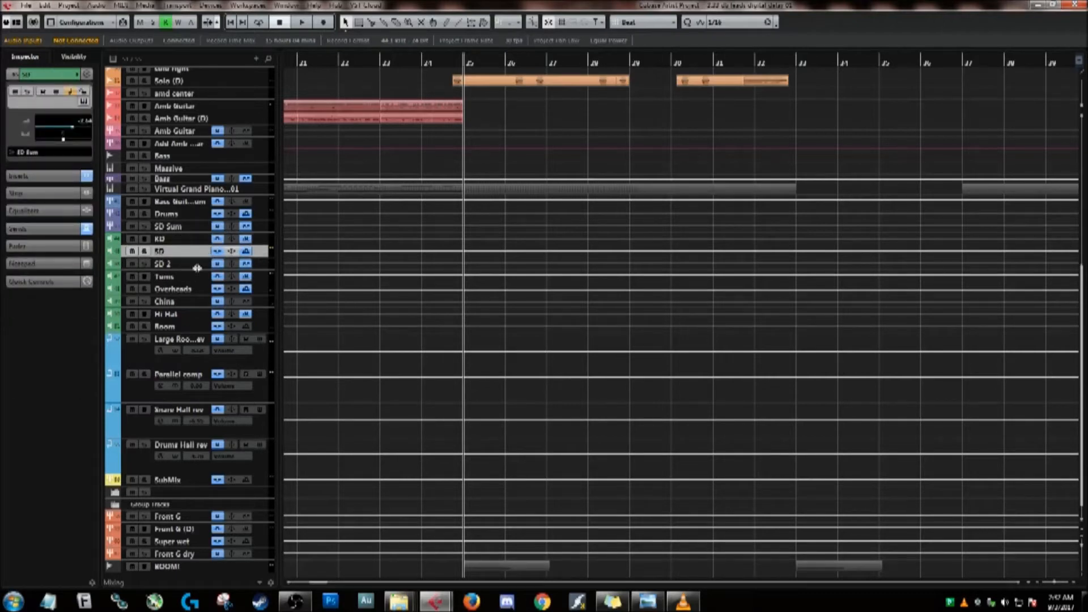
pyautogui.click(261, 241)
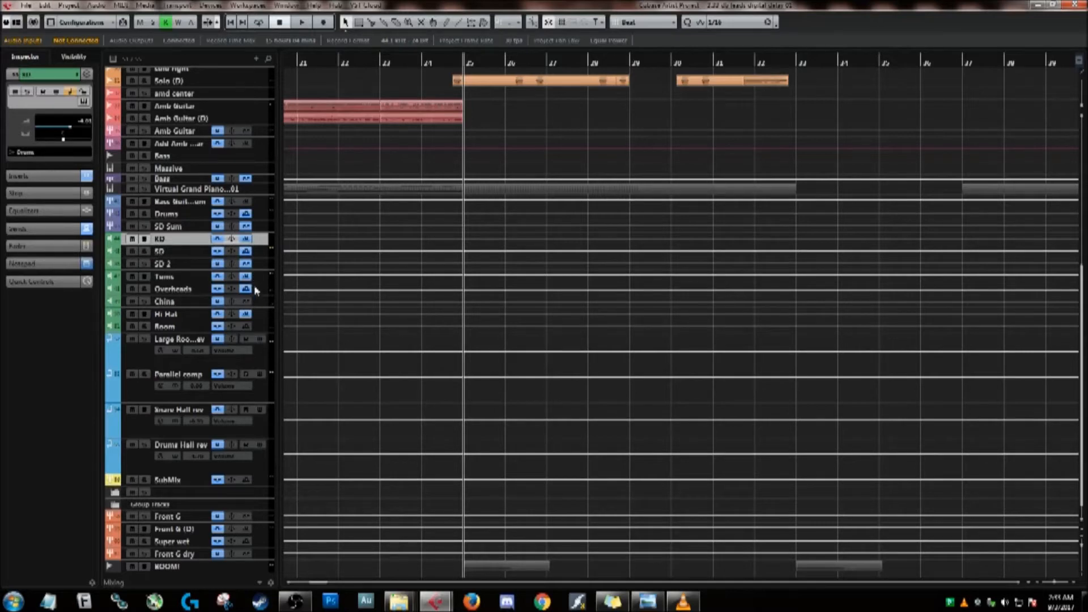
pyautogui.click(269, 250)
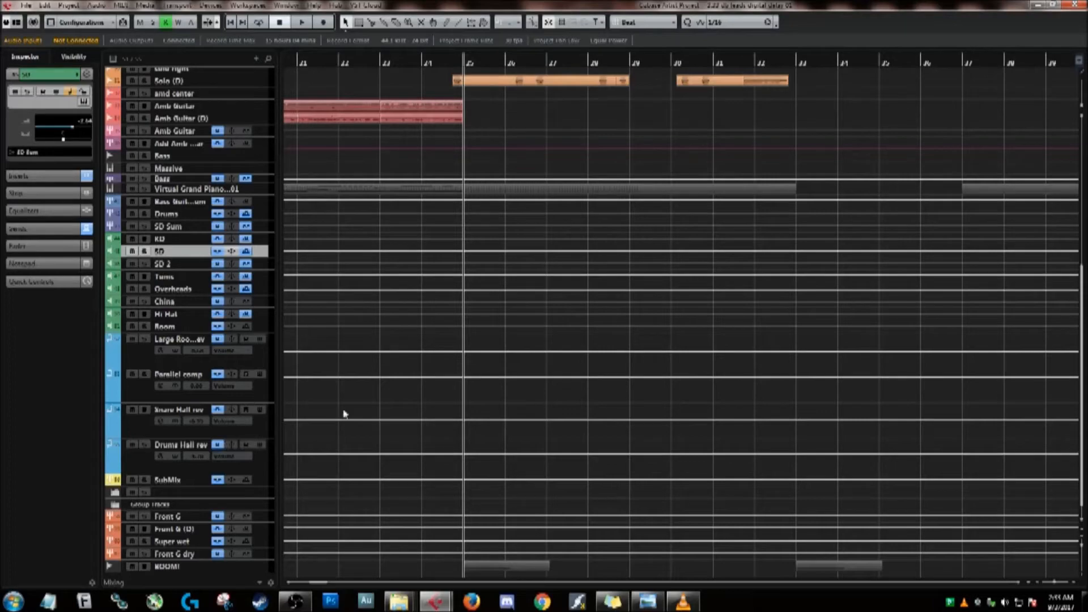
# Step: View the insert effects of the SD channel and return to its basic track settings
pyautogui.scroll(5, 347, 362)
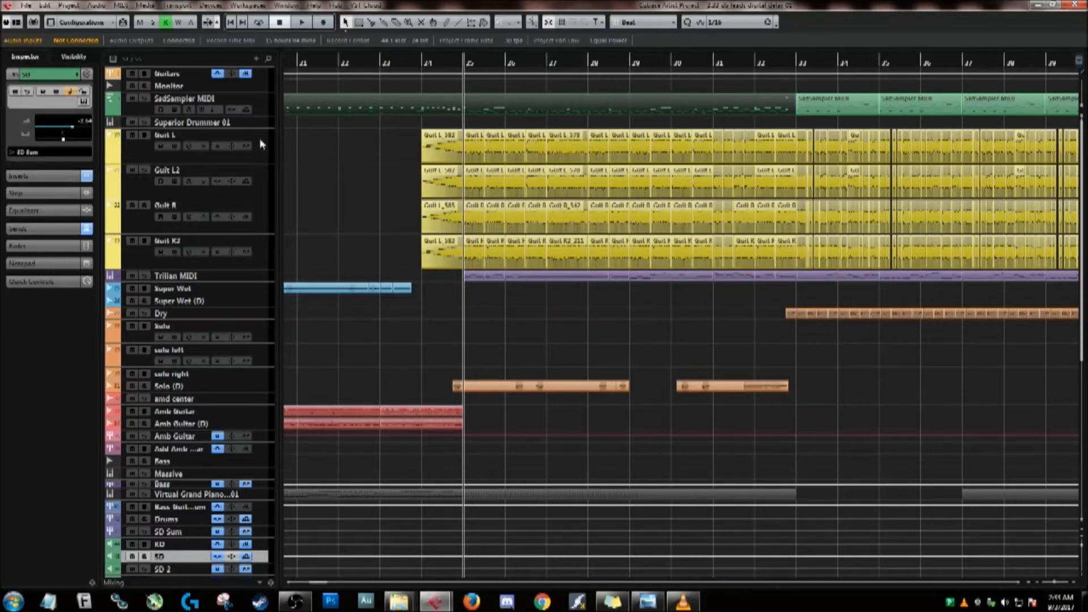
pyautogui.click(38, 177)
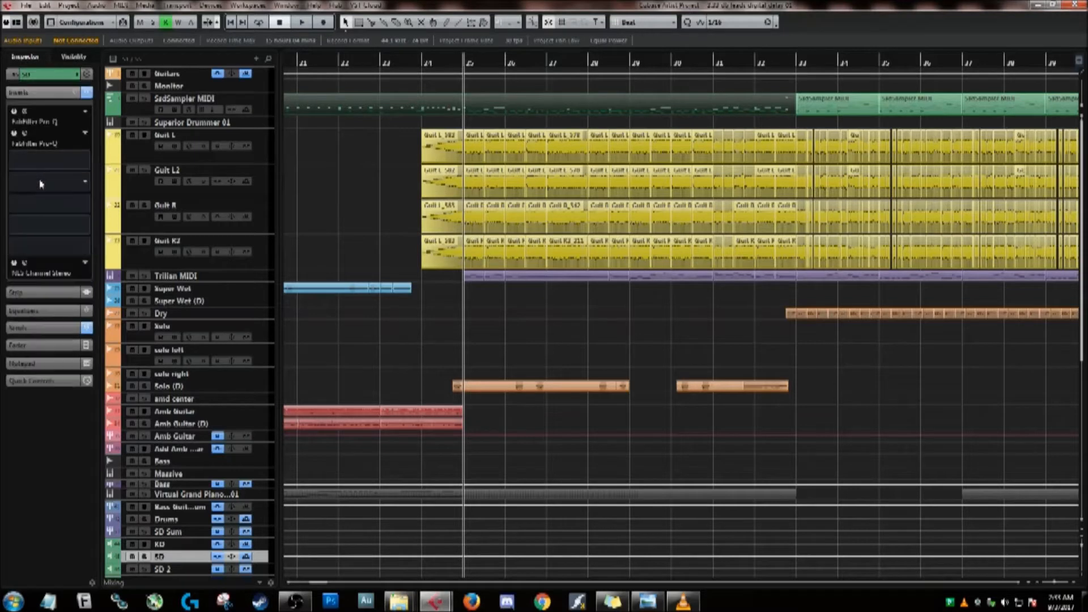
pyautogui.click(48, 92)
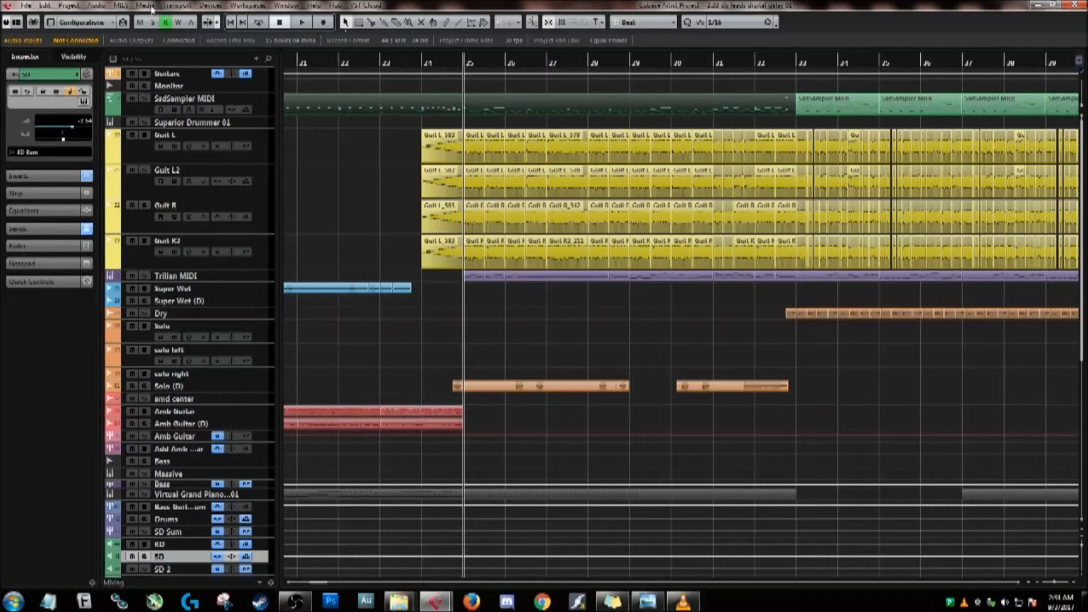
pyautogui.click(116, 6)
pyautogui.moveTo(145, 6)
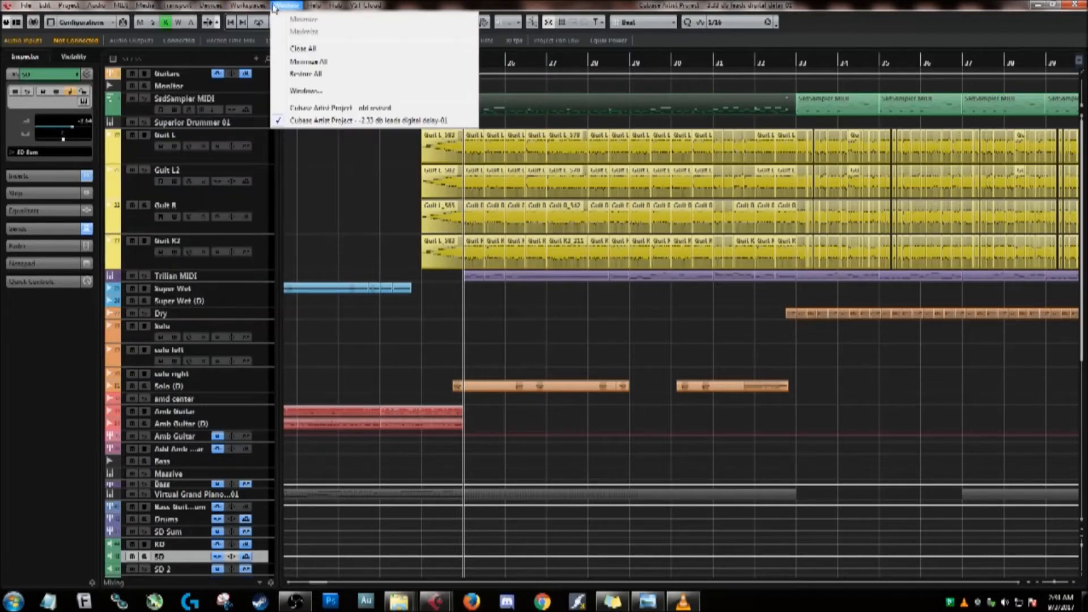
pyautogui.click(315, 6)
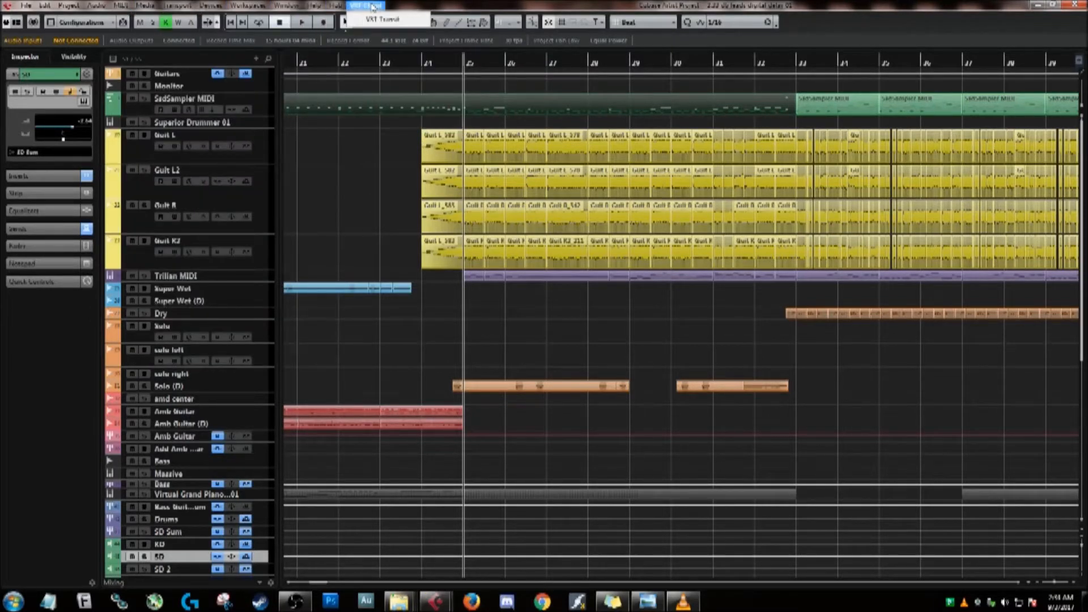
pyautogui.click(248, 6)
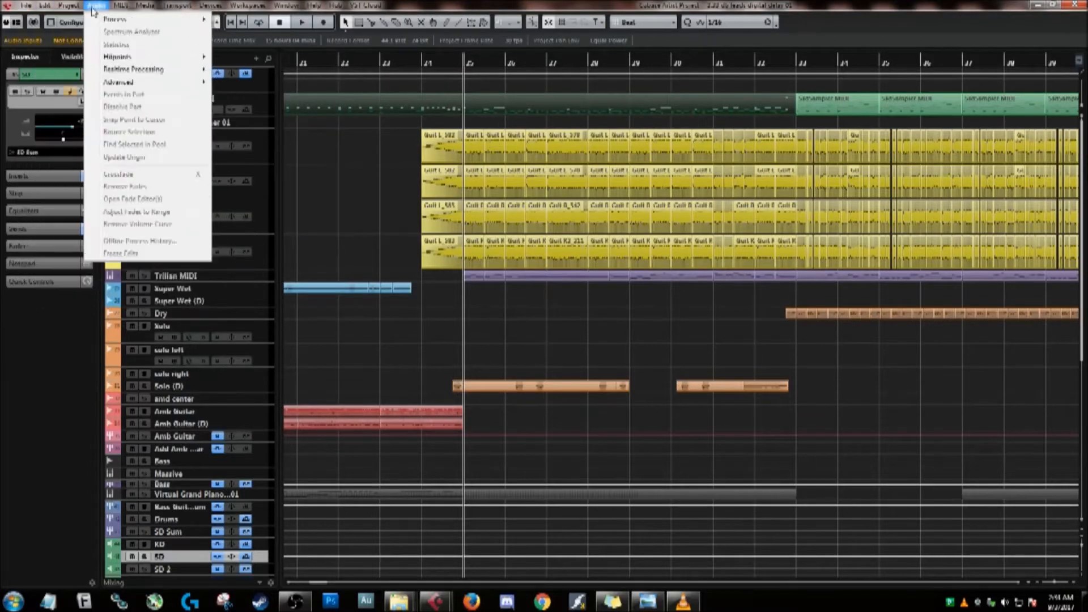
pyautogui.moveTo(279, 13)
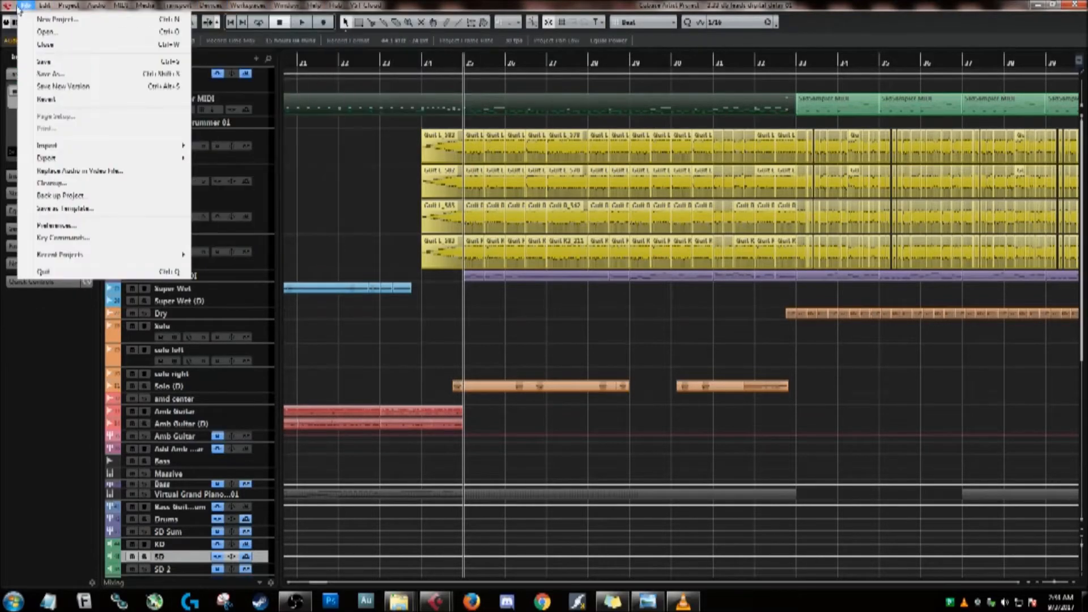
pyautogui.click(33, 6)
pyautogui.click(243, 6)
pyautogui.click(297, 7)
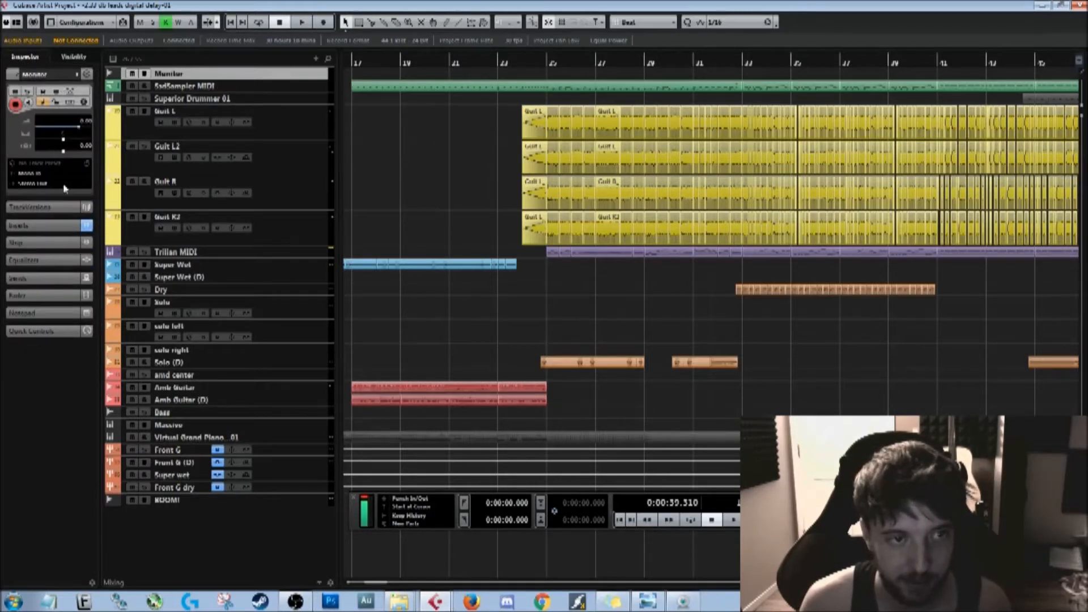
# Step: Select the SsdSampler MIDI track, increase its height in the track list and check its instrument
pyautogui.click(297, 87)
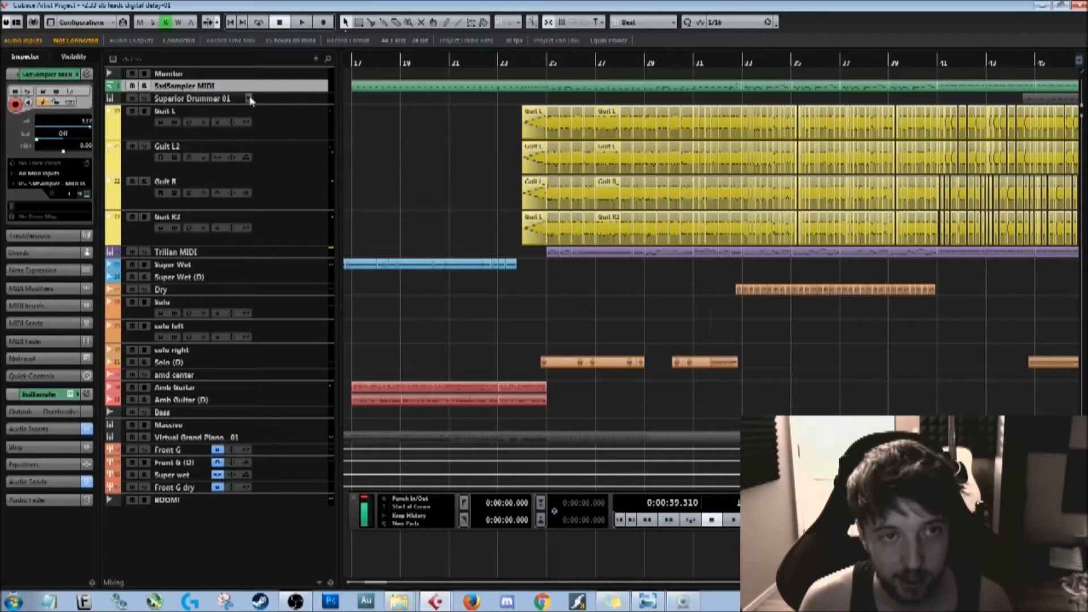
pyautogui.moveTo(267, 95); pyautogui.dragTo(267, 100)
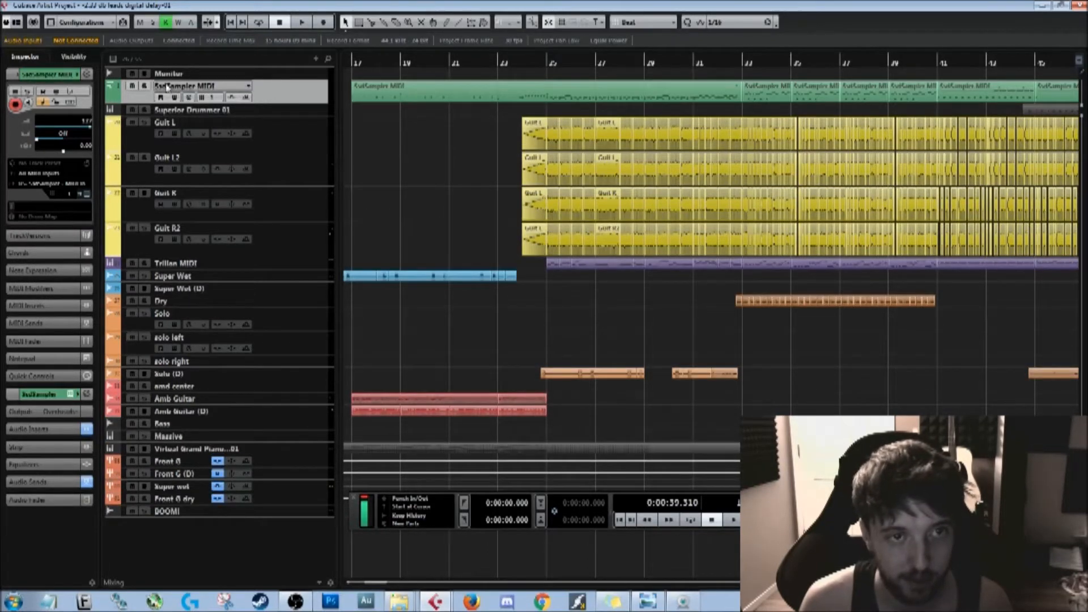
pyautogui.click(87, 194)
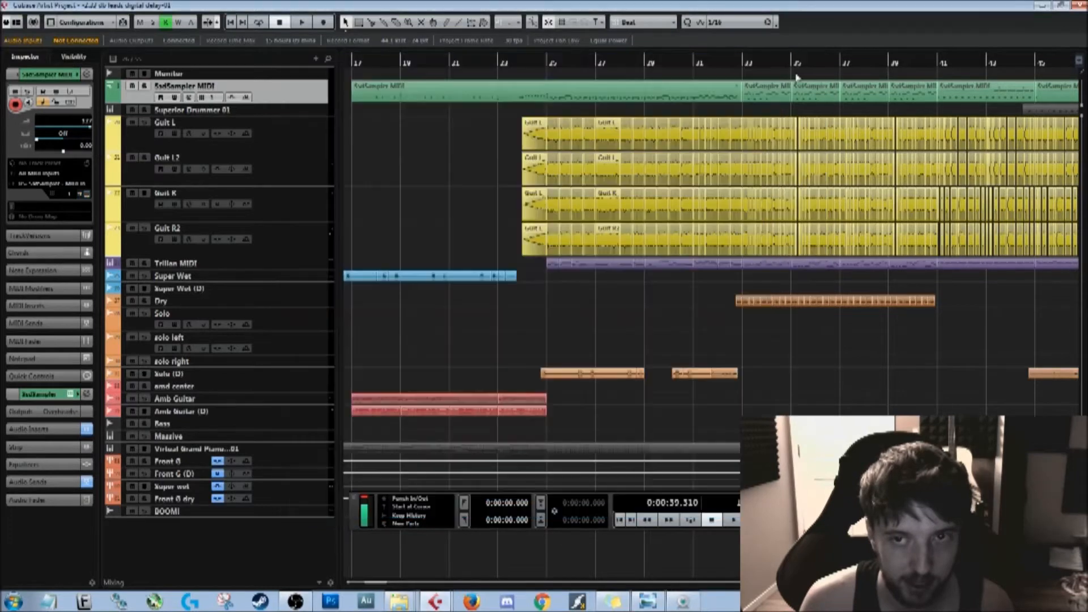
pyautogui.click(818, 64)
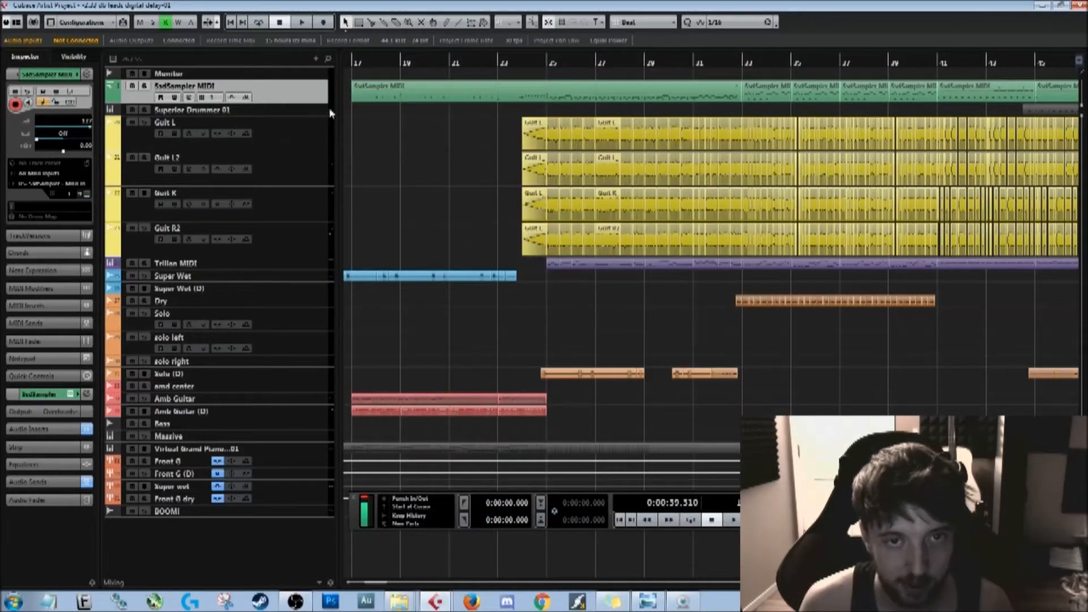
# Step: Open the Superior Drummer 01 instrument, dismiss its alert, and view the drum kit and mixer pages
pyautogui.click(277, 109)
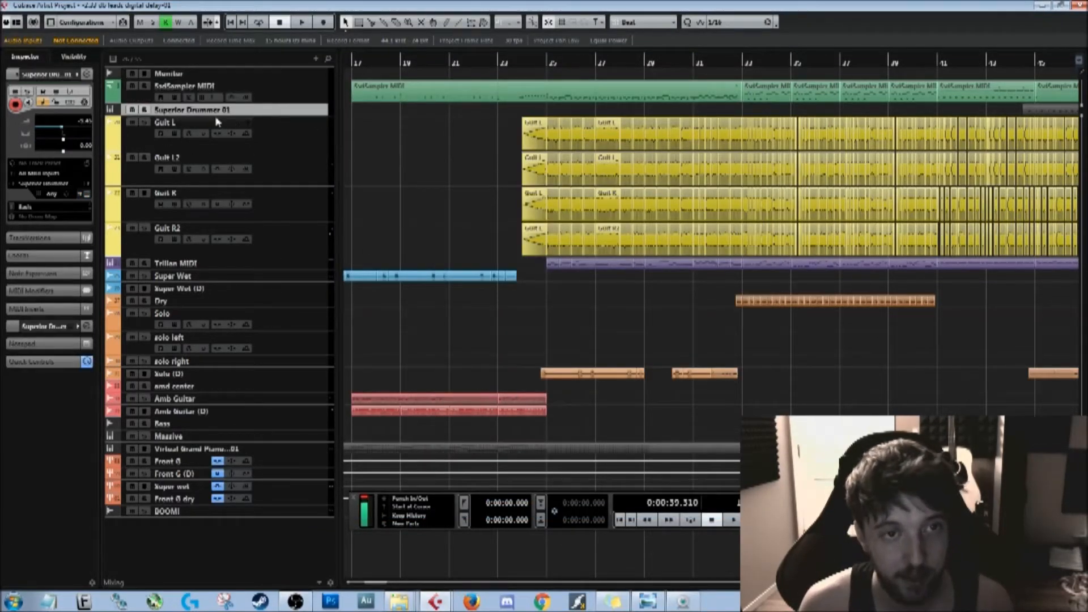
pyautogui.click(86, 194)
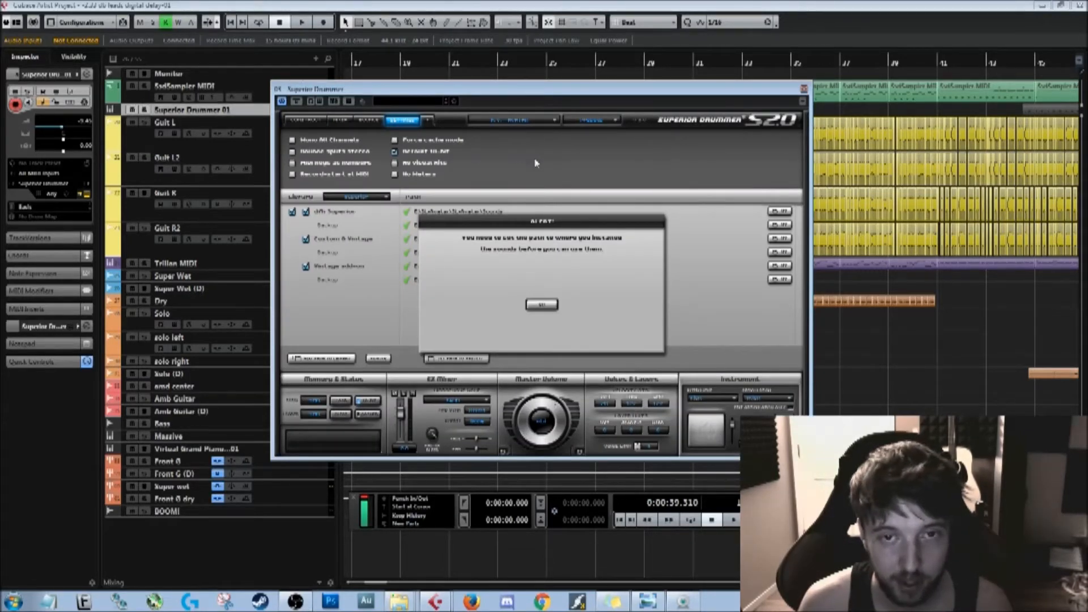
pyautogui.click(542, 305)
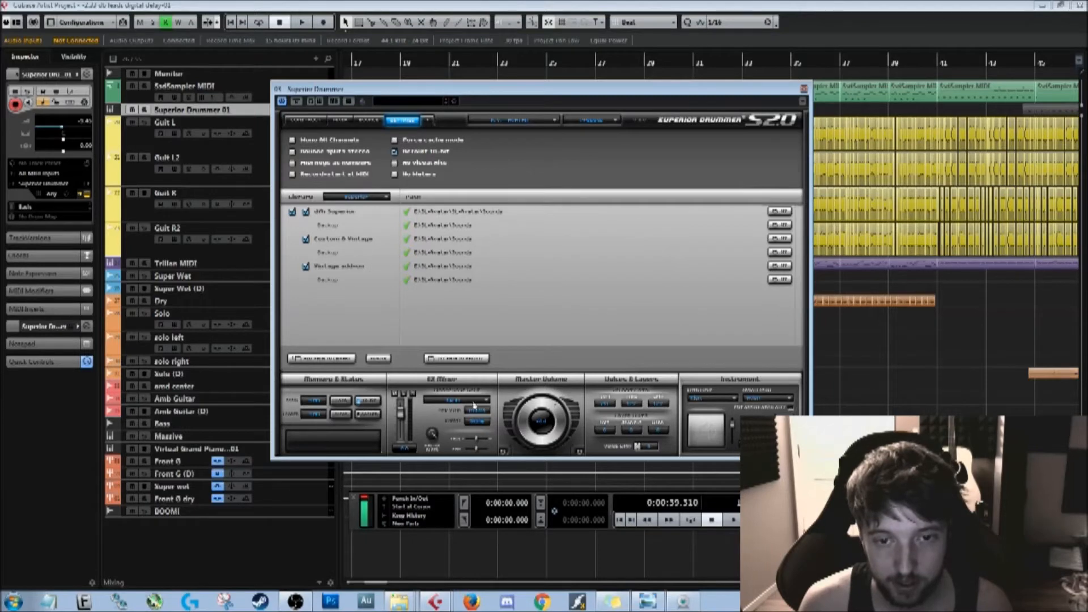
pyautogui.click(311, 122)
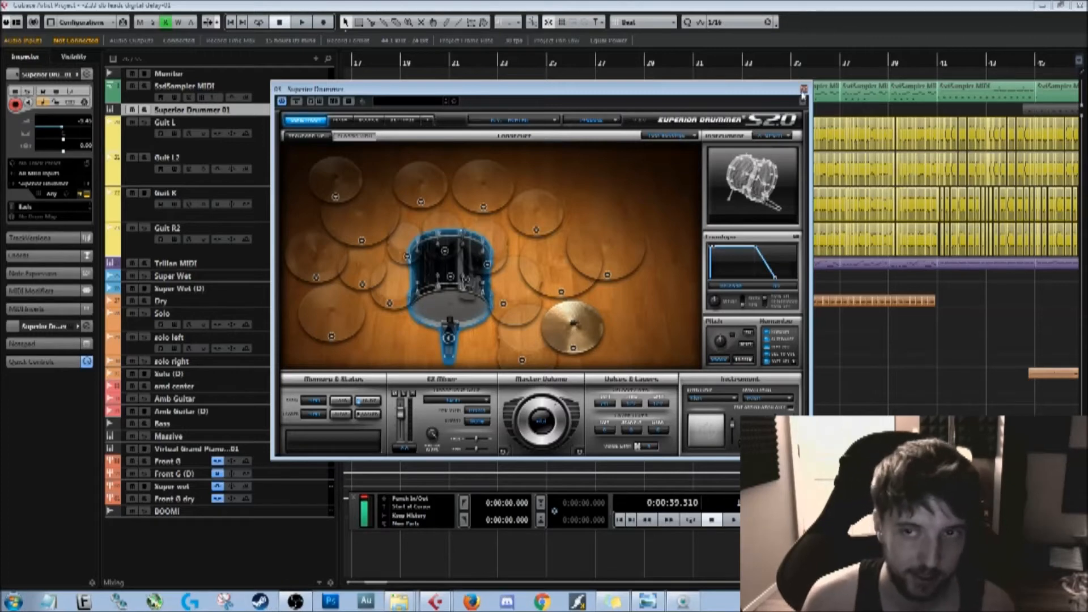
pyautogui.click(343, 120)
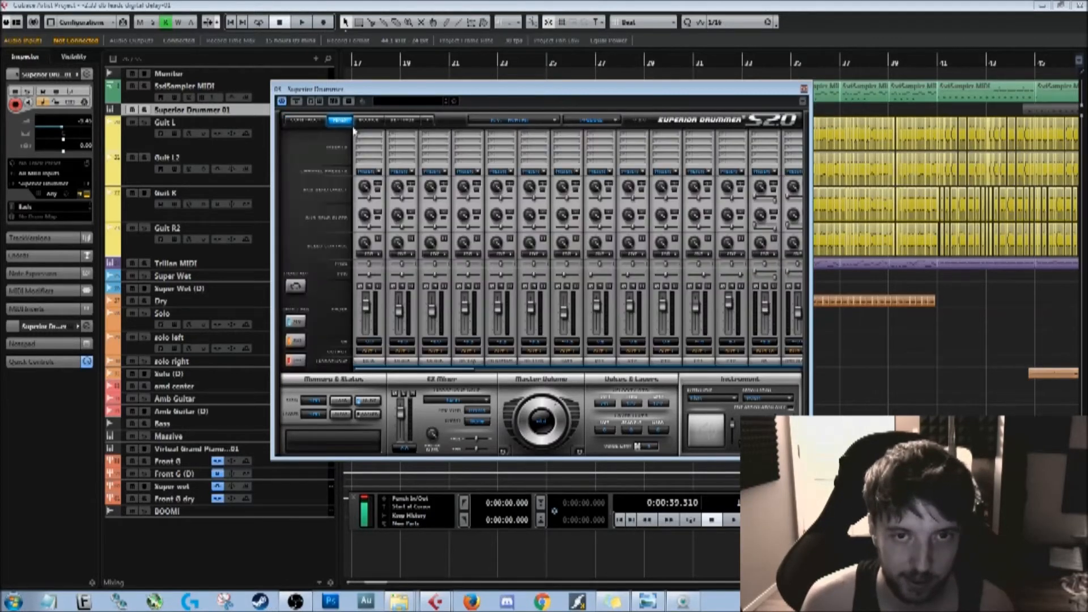
pyautogui.moveTo(406, 372)
pyautogui.mouseDown()
pyautogui.moveTo(548, 378)
pyautogui.moveTo(403, 377)
pyautogui.mouseUp()
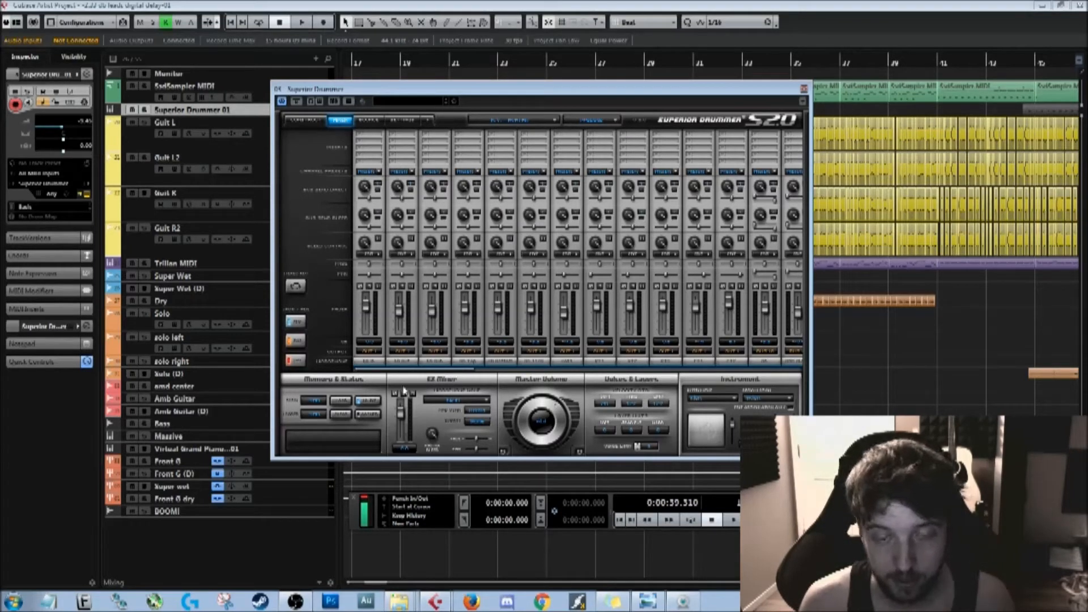
# Step: Look through the remaining channels of the Superior Drummer mixer and close the instrument window
pyautogui.moveTo(437, 370); pyautogui.dragTo(546, 362)
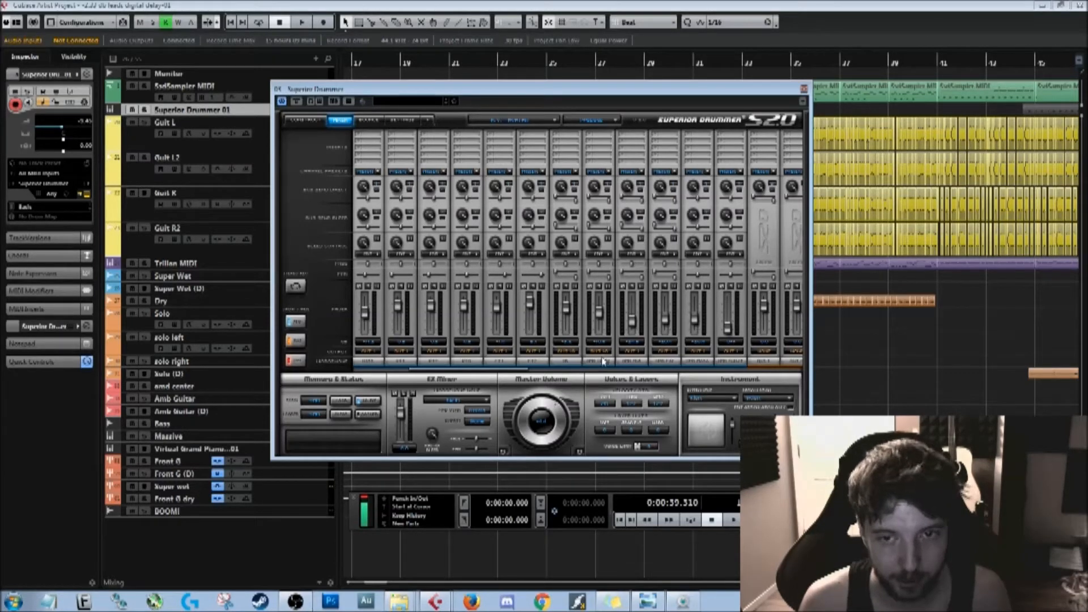
pyautogui.moveTo(474, 371); pyautogui.dragTo(630, 381)
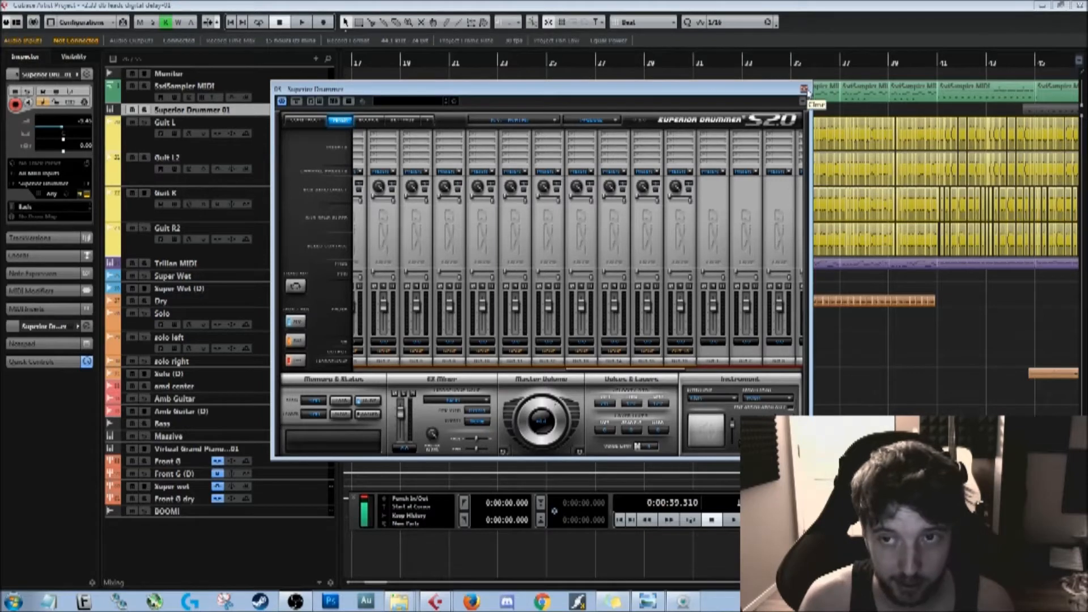
pyautogui.click(805, 89)
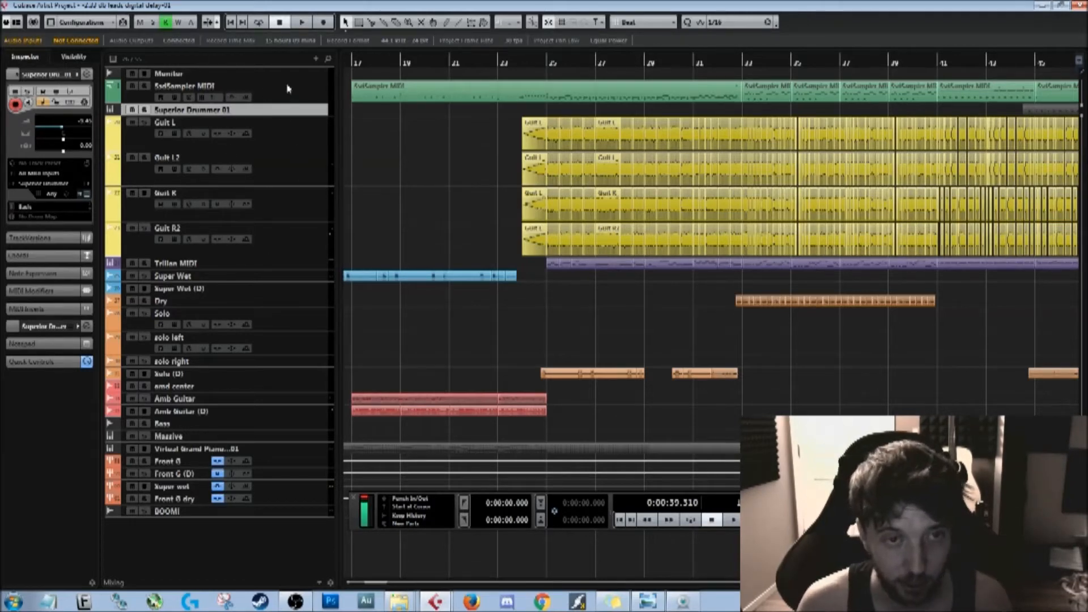
# Step: View the Trilian bass instrument on the Trilian MIDI track, reposition its window and close it
pyautogui.click(294, 264)
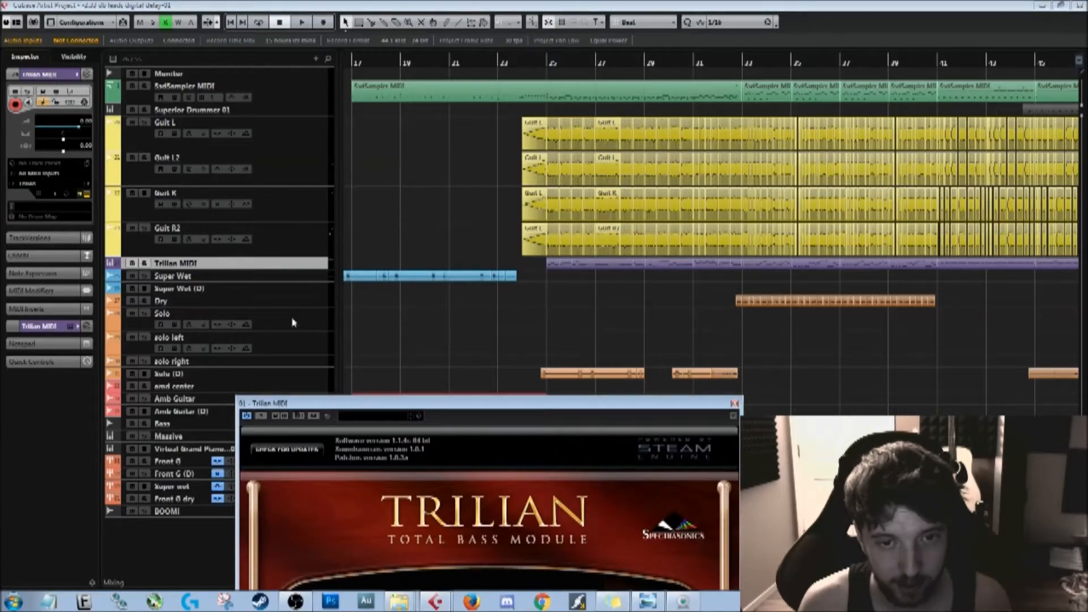
pyautogui.moveTo(431, 407); pyautogui.dragTo(395, 134)
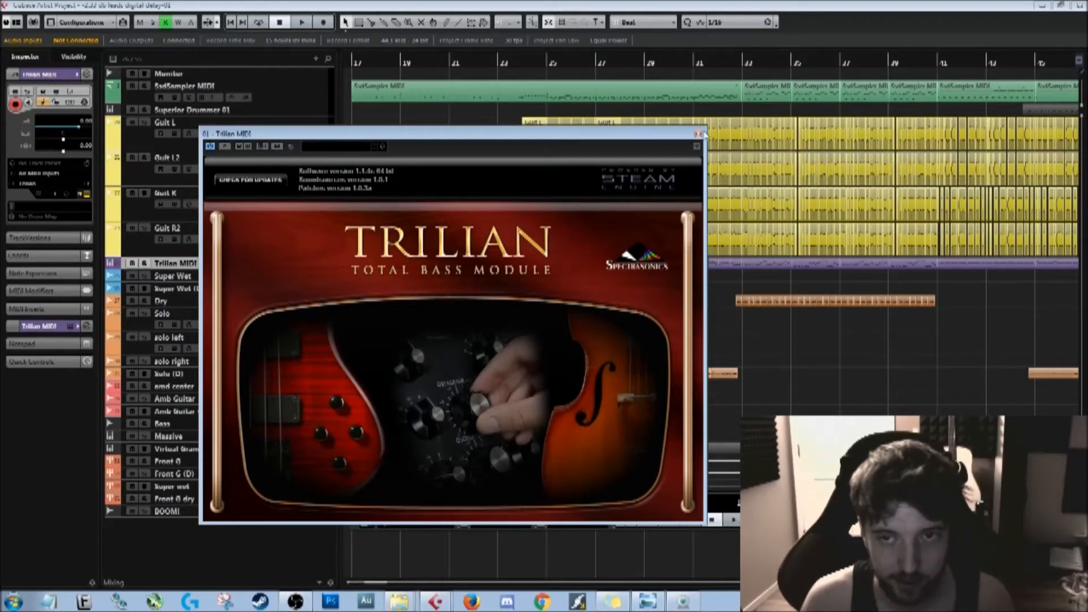
pyautogui.click(698, 134)
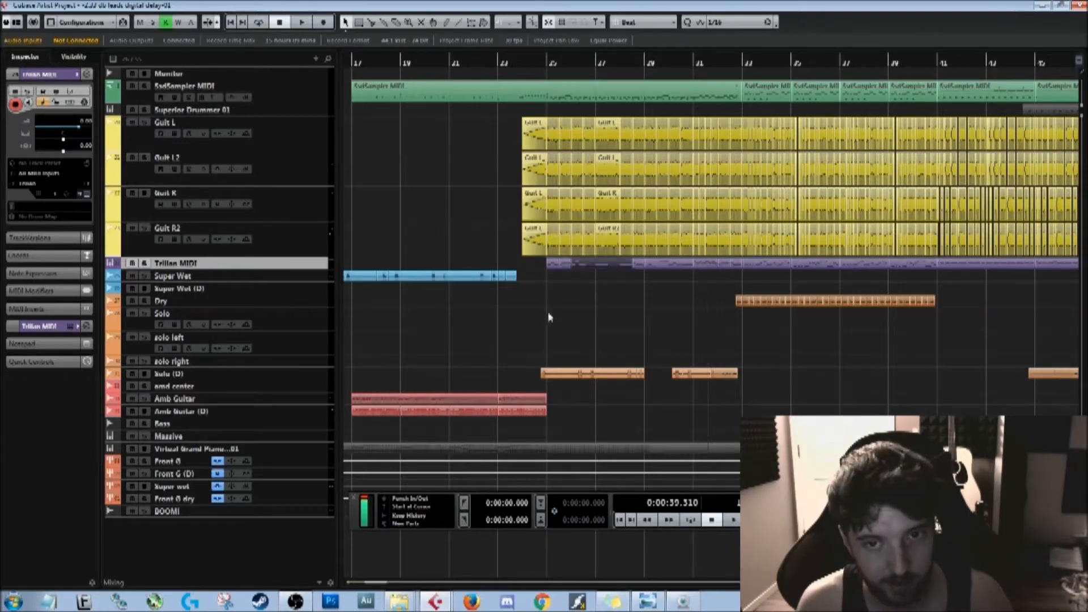
# Step: Draw an empty MIDI part from bar 17 to about bar 23 on the Trilian MIDI track and open it for note editing
pyautogui.click(446, 22)
pyautogui.moveTo(358, 263); pyautogui.dragTo(510, 264)
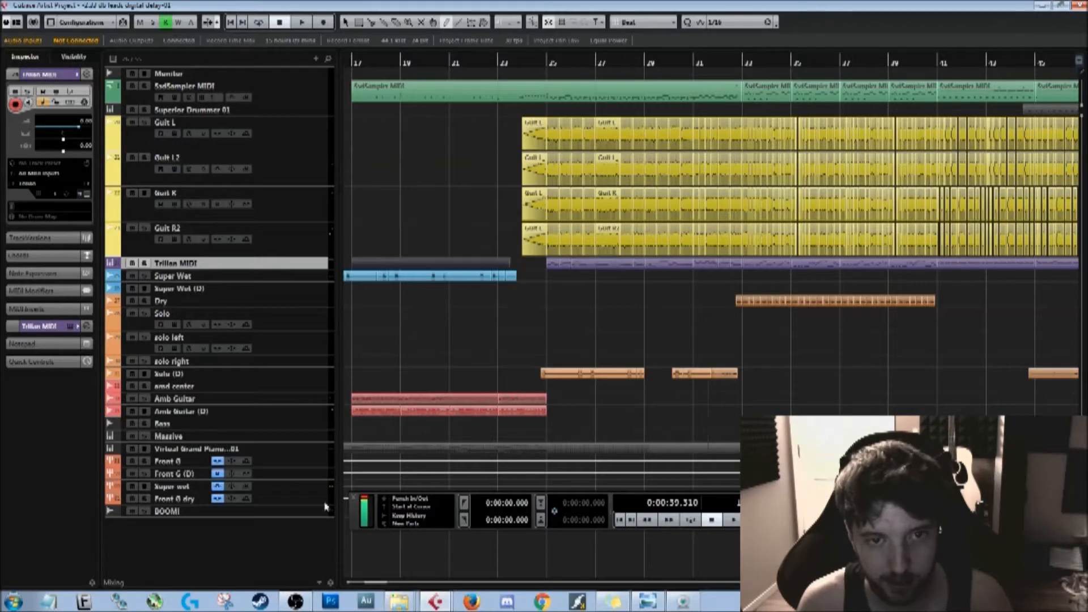
pyautogui.press('1')
pyautogui.doubleClick(423, 264)
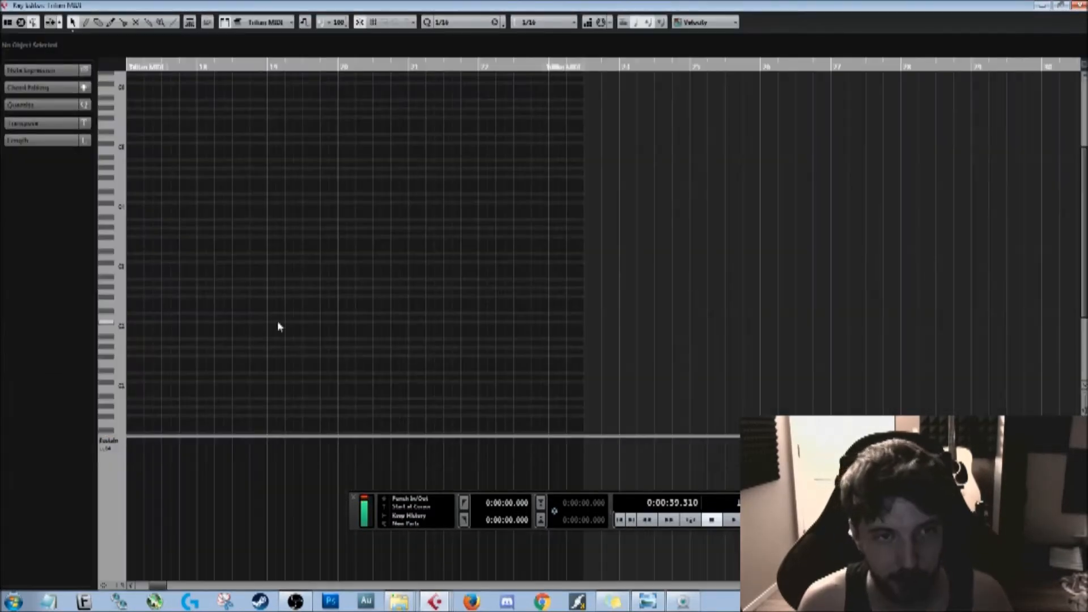
# Step: Draw a note in the second beat of bar 17, placing it on A1 with a length of 0.0.2.0
pyautogui.click(86, 23)
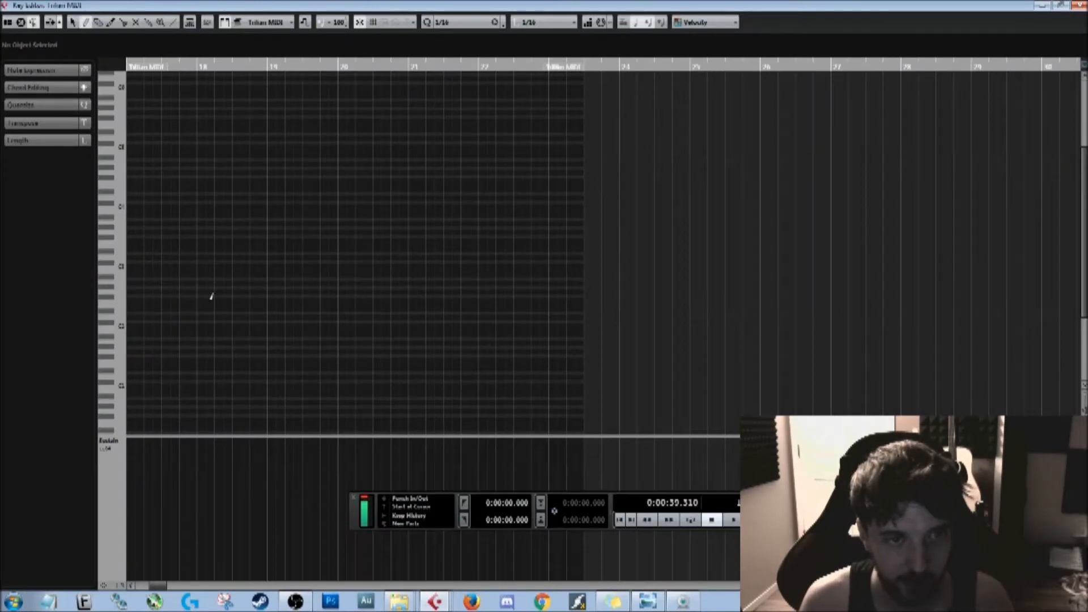
pyautogui.moveTo(146, 300); pyautogui.dragTo(456, 300)
pyautogui.press('1')
pyautogui.moveTo(266, 411); pyautogui.dragTo(268, 341)
pyautogui.moveTo(460, 338); pyautogui.dragTo(155, 349)
# Step: Review the quantize and length quantize presets and shift the A1 note one sixteenth later
pyautogui.click(465, 22)
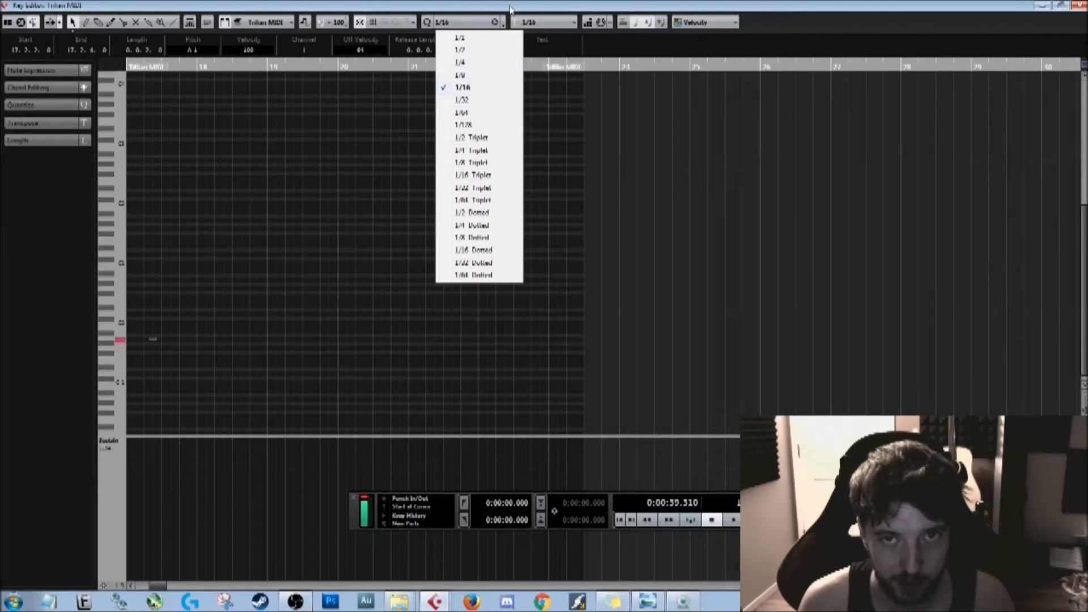
pyautogui.click(544, 23)
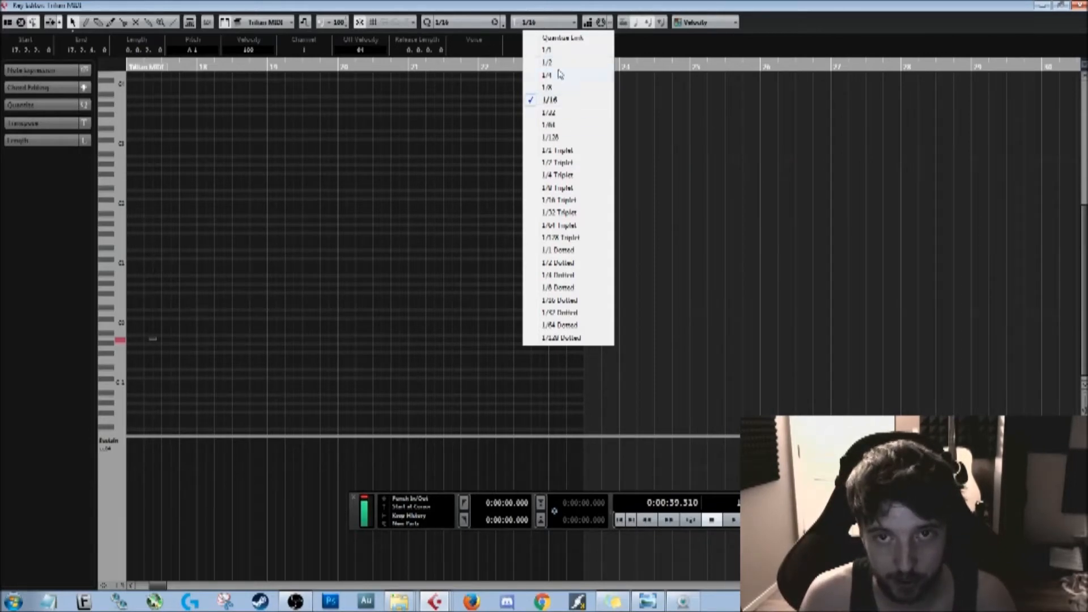
pyautogui.click(440, 6)
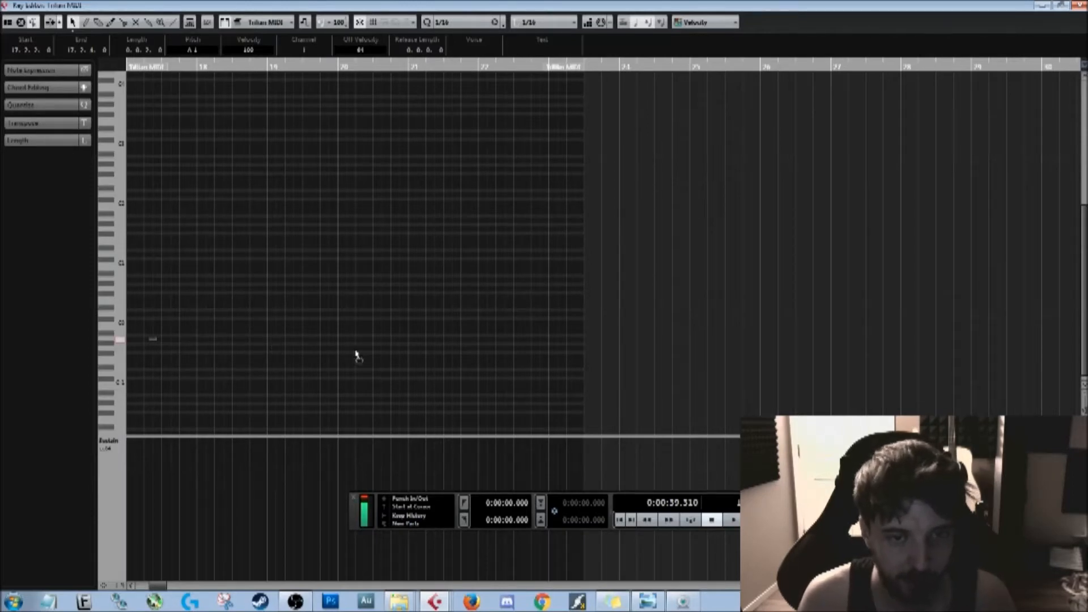
pyautogui.moveTo(155, 340); pyautogui.dragTo(160, 340)
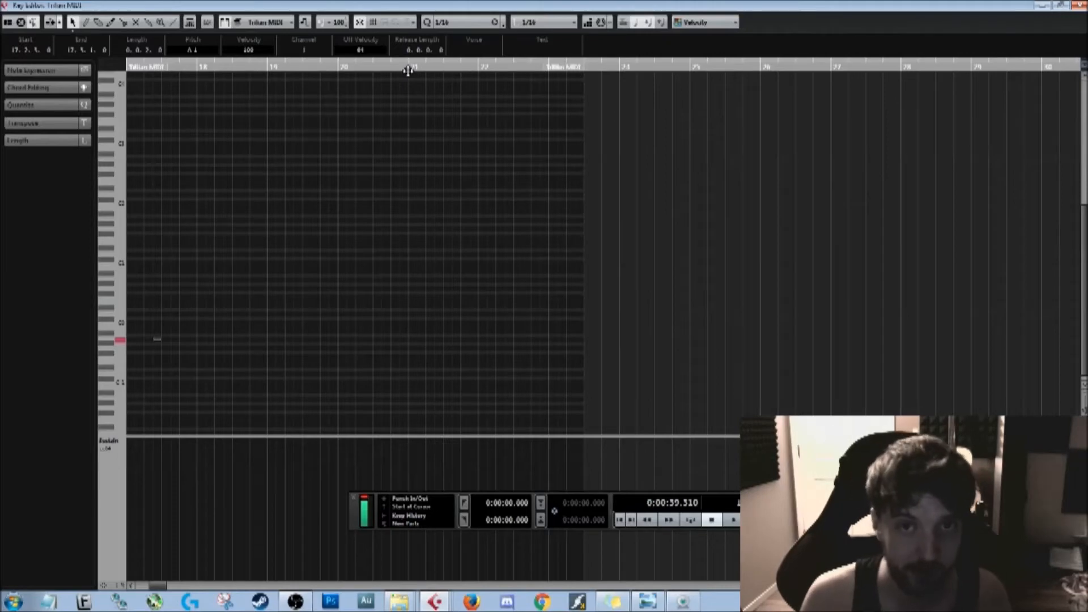
# Step: Close the Key Editor and delete the newly drawn part from the Trilian MIDI track
pyautogui.click(1080, 5)
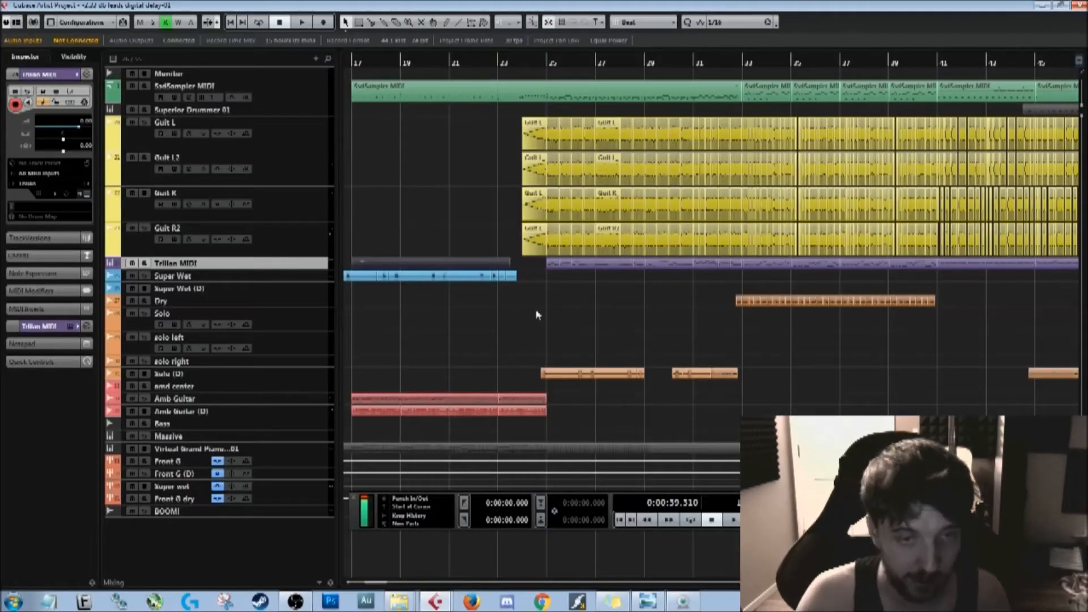
pyautogui.press('Delete')
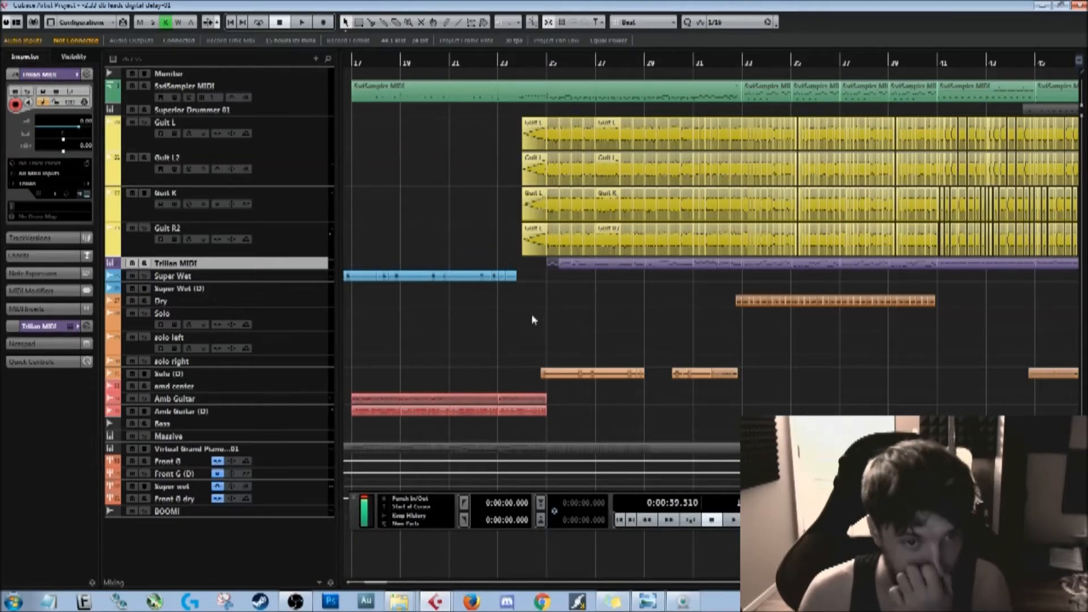
# Step: Compare the input and output routing of the Super Wet and Super Wet (D) tracks
pyautogui.click(308, 279)
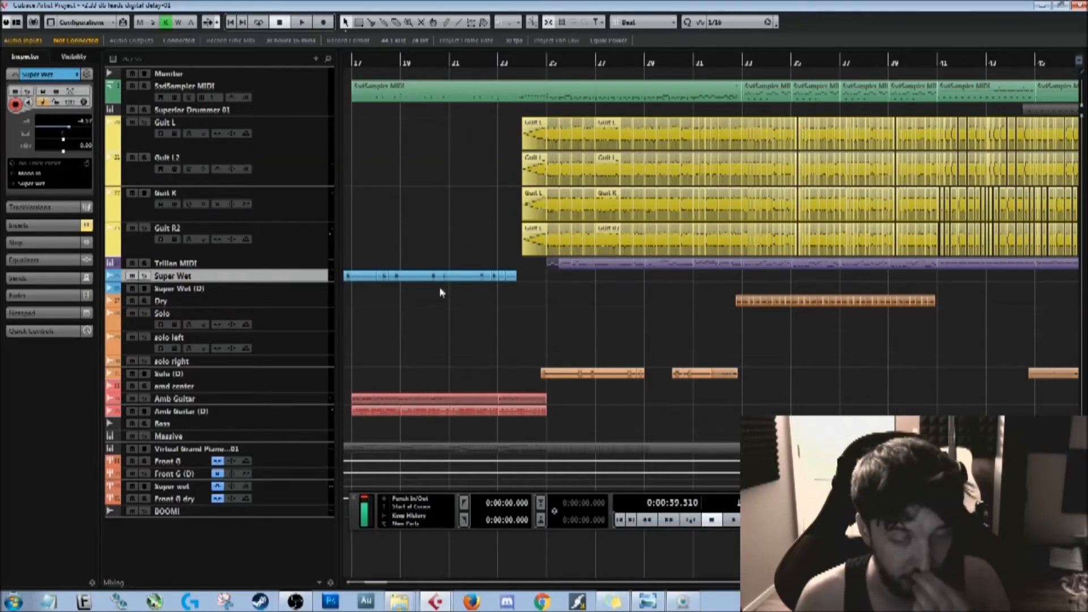
pyautogui.click(283, 289)
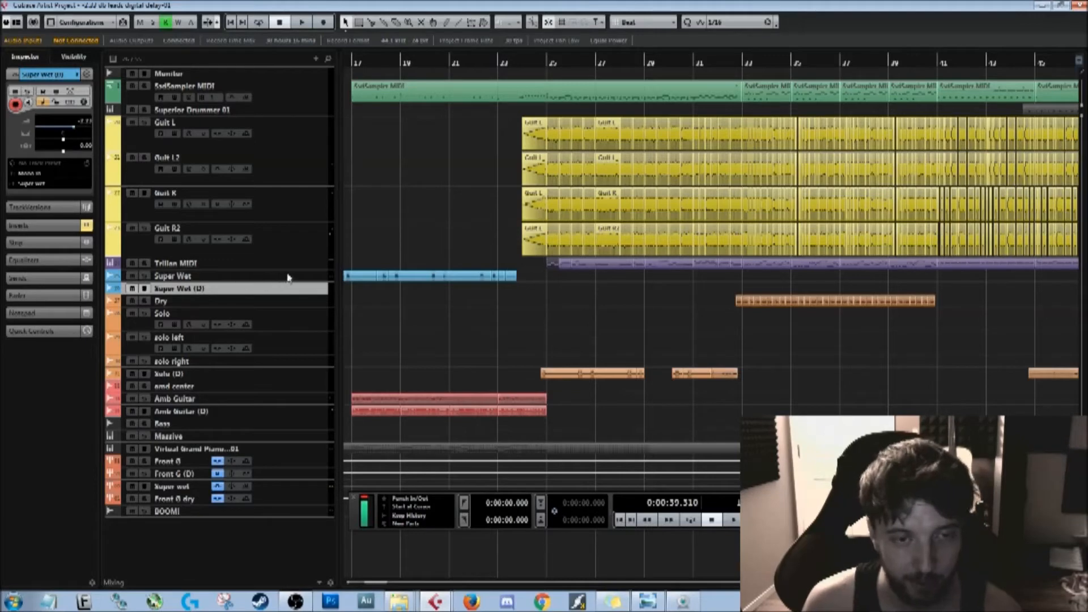
pyautogui.click(311, 279)
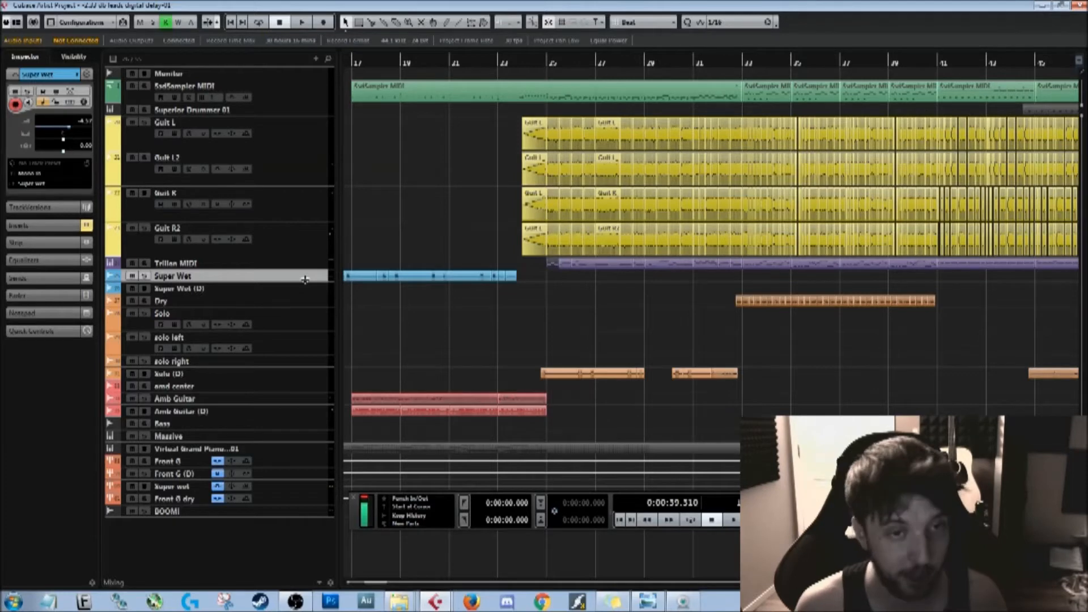
# Step: Check the routing of the Dry and Solo tracks and view the Solo events across the whole arrangement
pyautogui.click(307, 301)
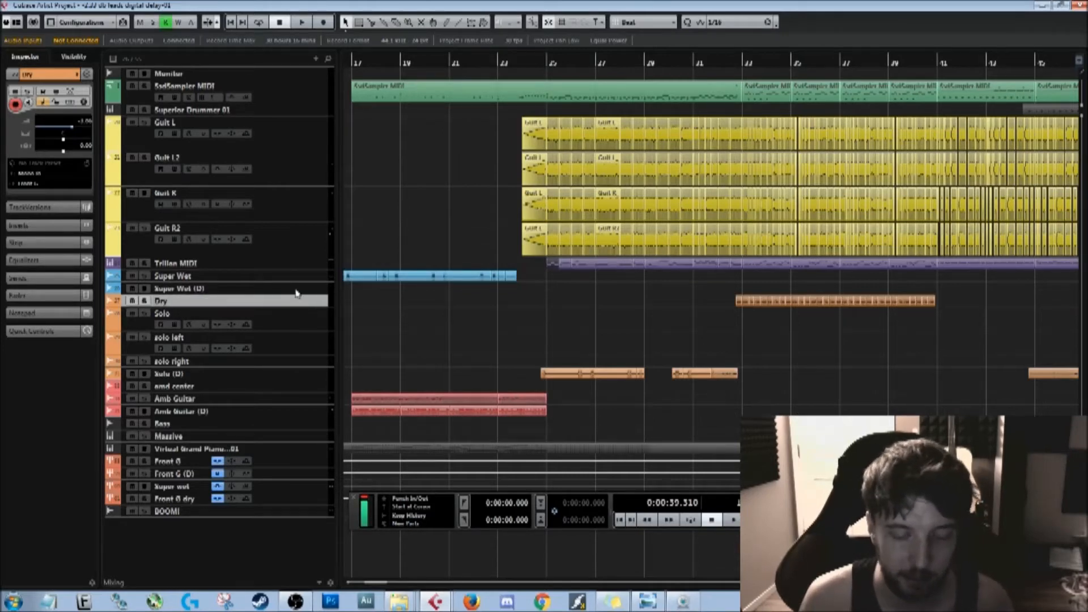
pyautogui.click(310, 320)
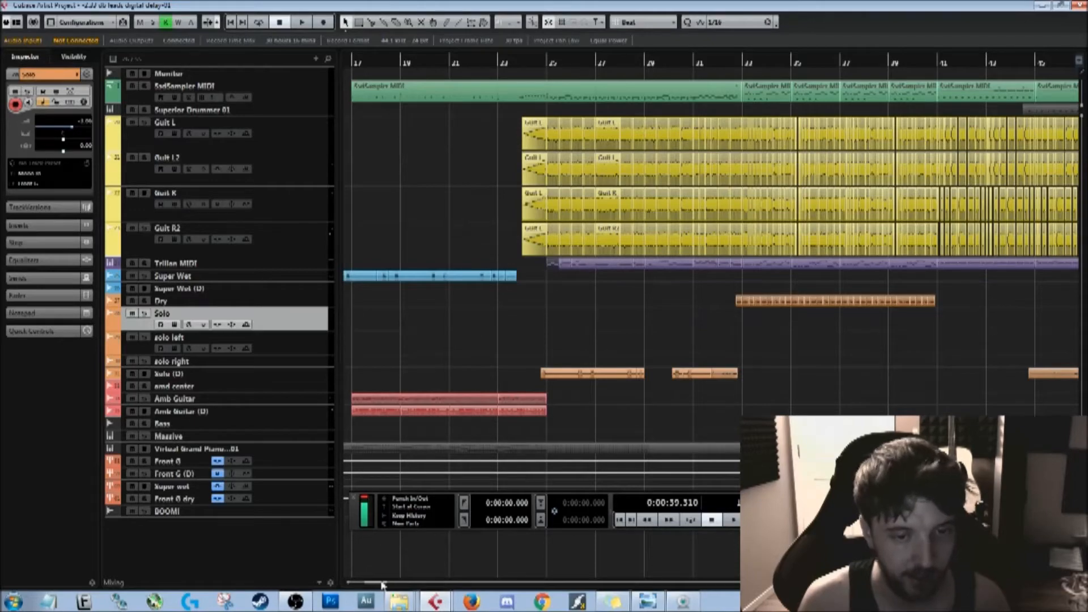
pyautogui.moveTo(374, 584)
pyautogui.mouseDown()
pyautogui.moveTo(407, 583)
pyautogui.moveTo(395, 584)
pyautogui.mouseUp()
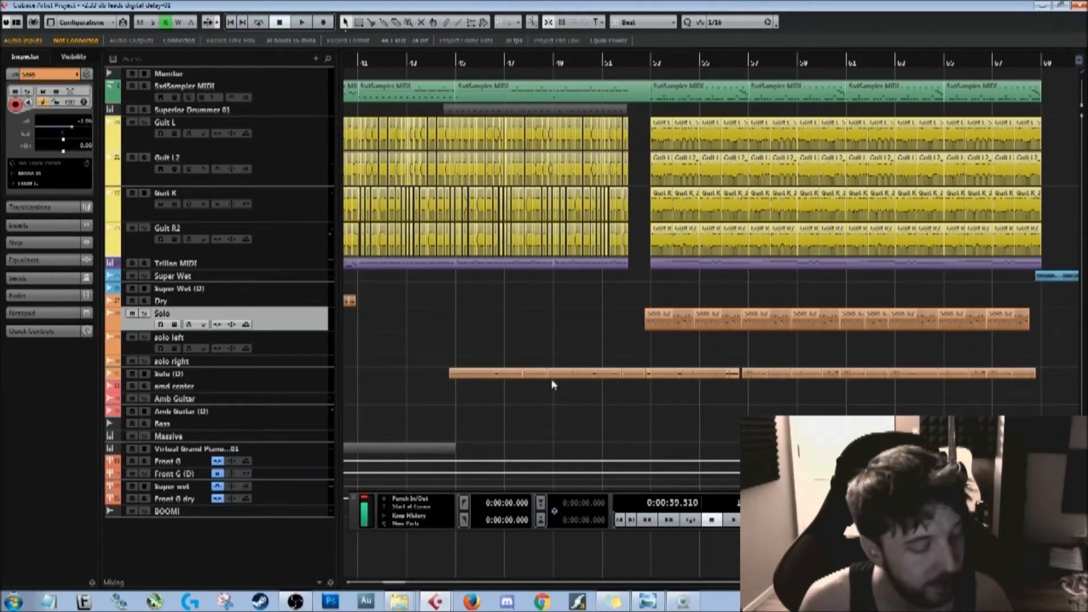
pyautogui.scroll(-6, 551, 378)
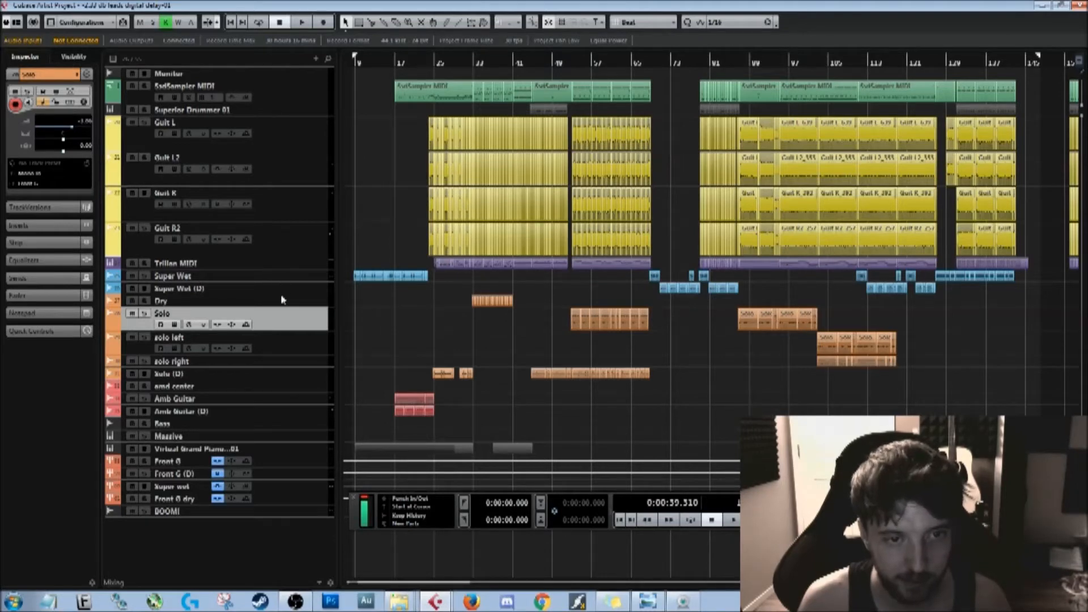
# Step: Compare the panning of the solo left and solo right tracks and set the solo left pan to L50
pyautogui.click(294, 346)
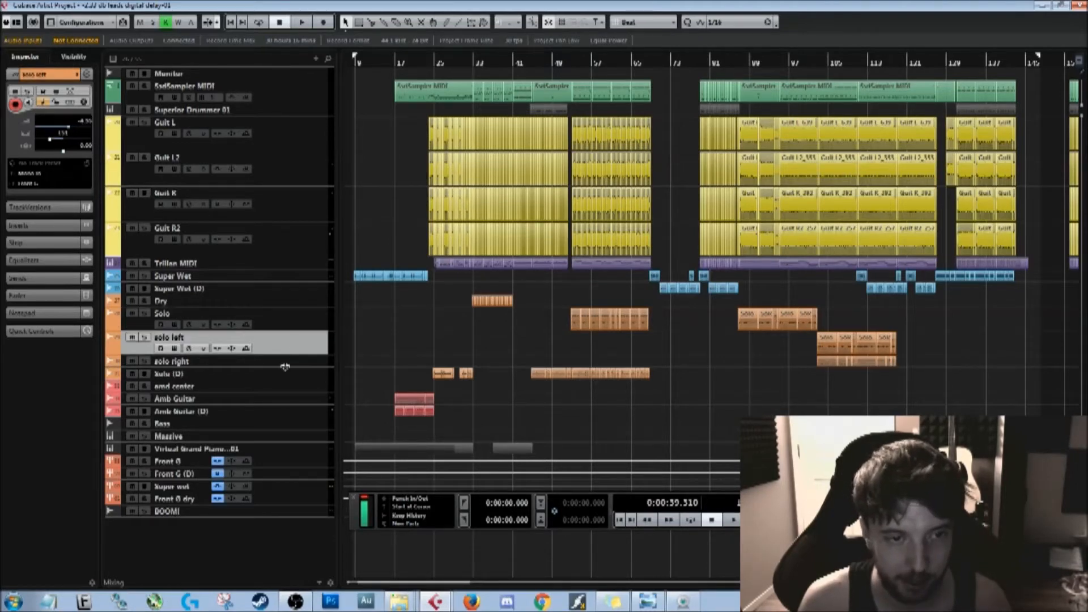
pyautogui.click(286, 364)
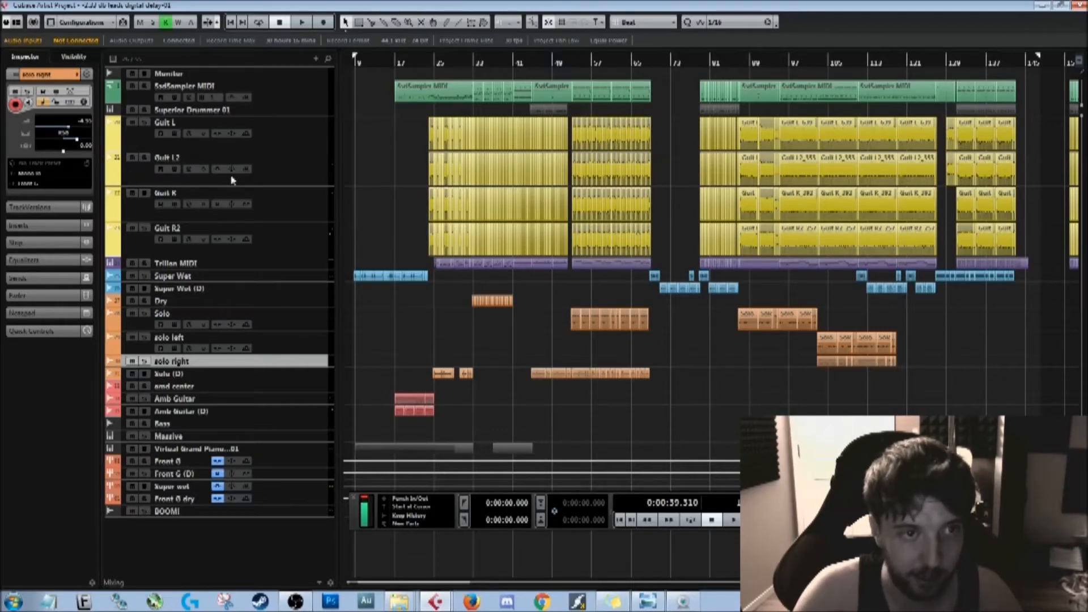
pyautogui.click(293, 348)
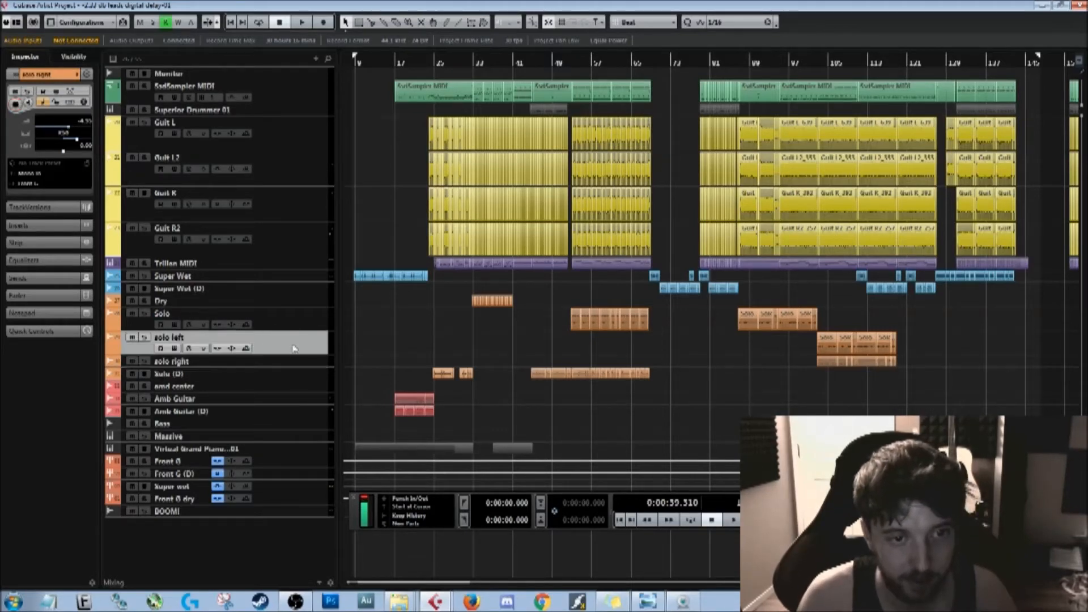
pyautogui.doubleClick(60, 134)
pyautogui.write('l50')
pyautogui.press('Return')
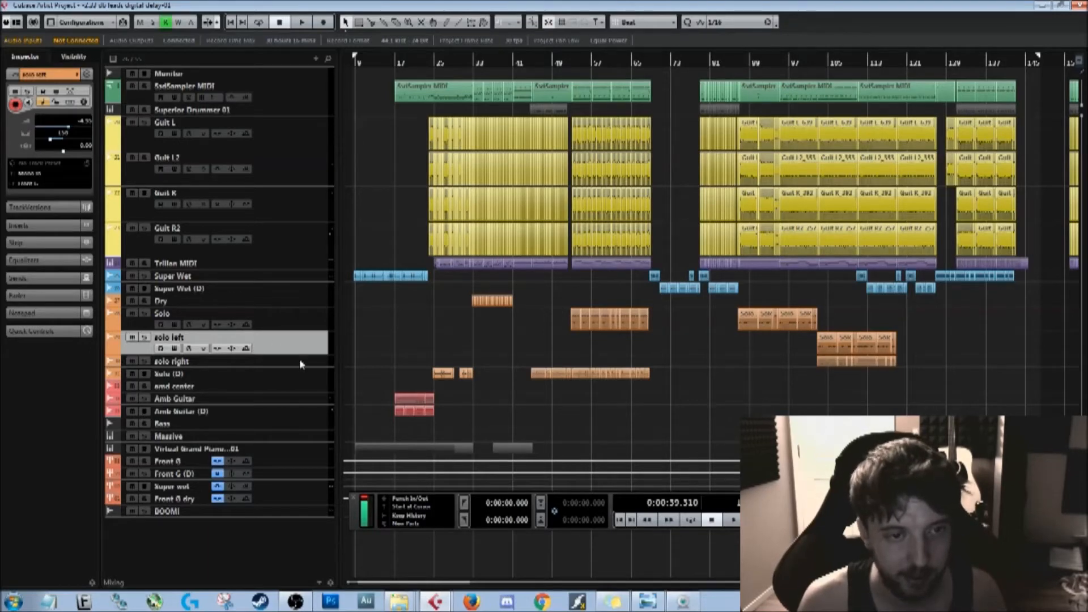
# Step: Compare the output routing of the Solo (D) track with that of the Solo track
pyautogui.click(309, 375)
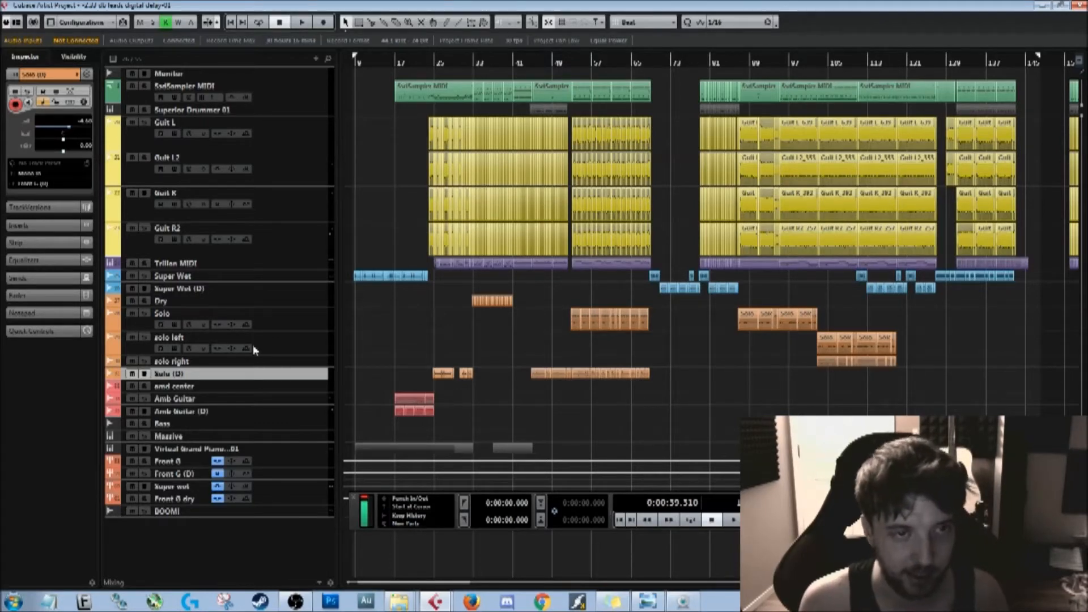
pyautogui.click(313, 327)
pyautogui.click(294, 375)
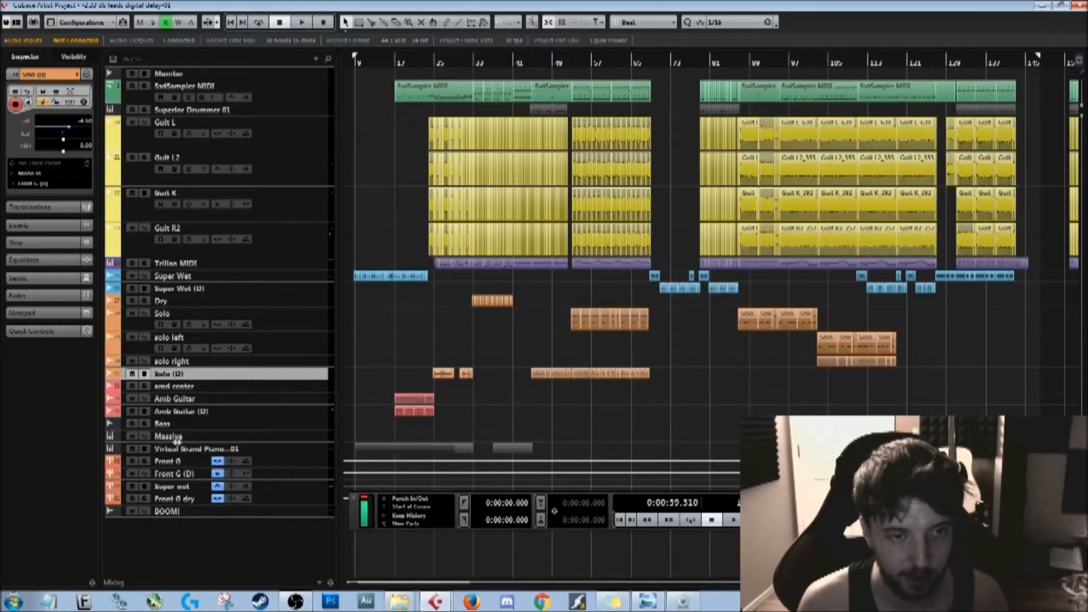
# Step: Inspect the panning and routing of the amd center, Amb Guitar and Amb Guitar (D) tracks
pyautogui.click(283, 387)
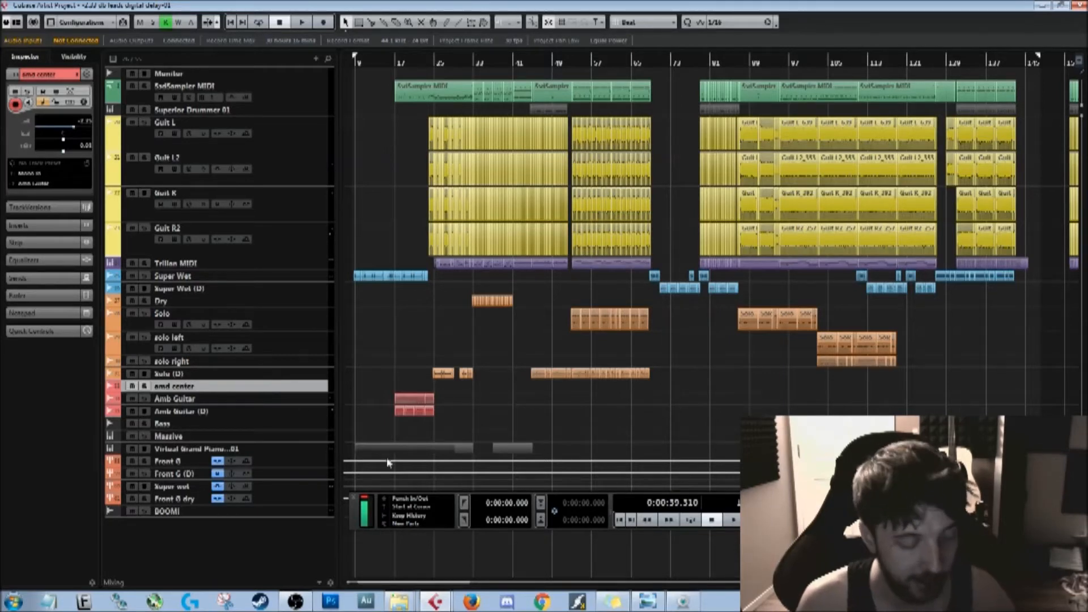
pyautogui.hscroll(-2, 478, 399)
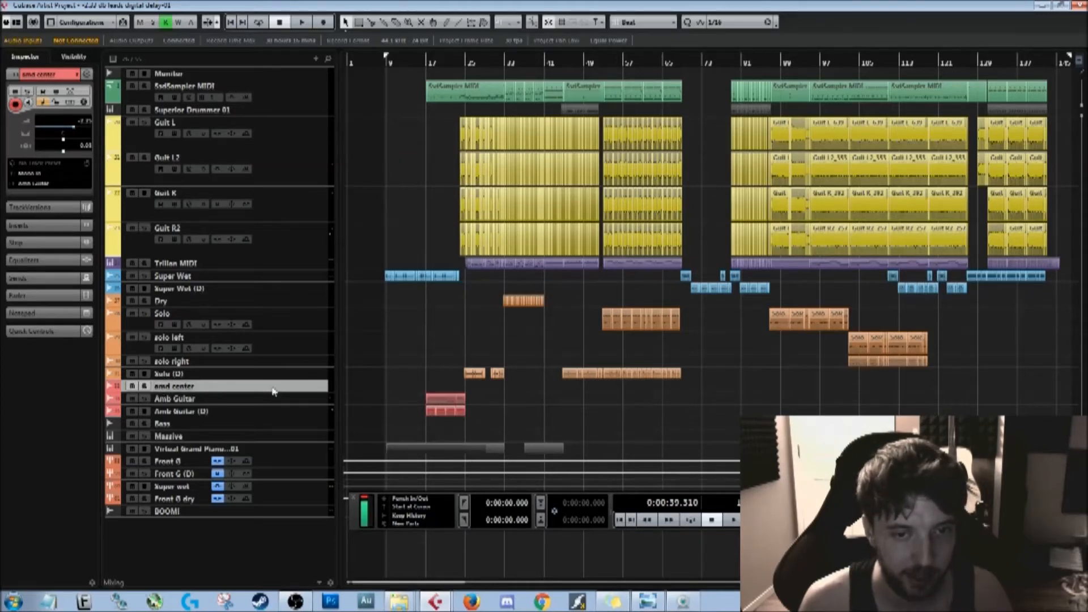
pyautogui.click(288, 400)
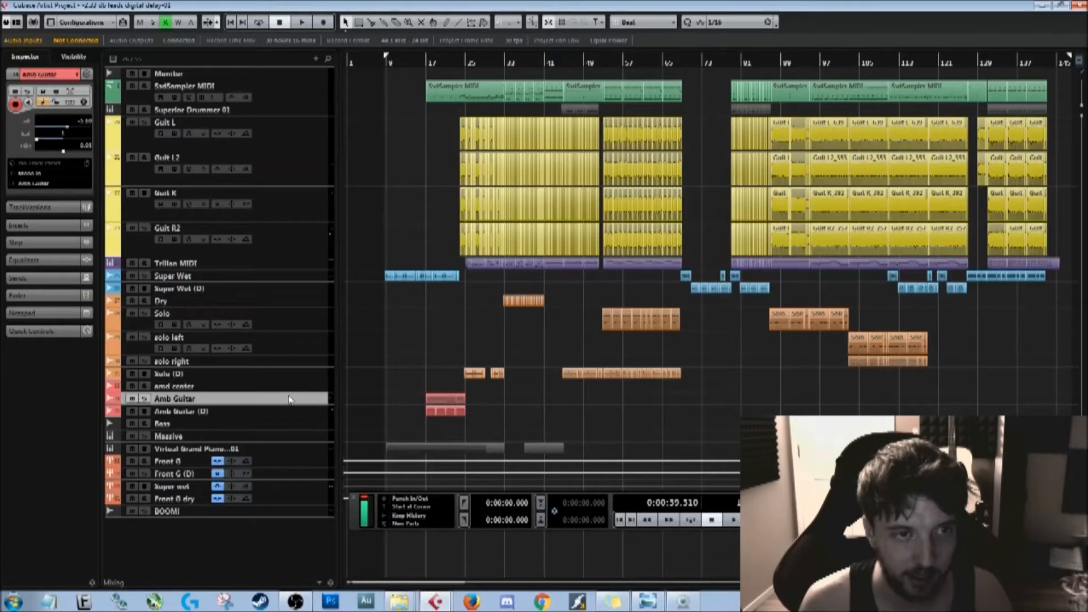
pyautogui.click(280, 410)
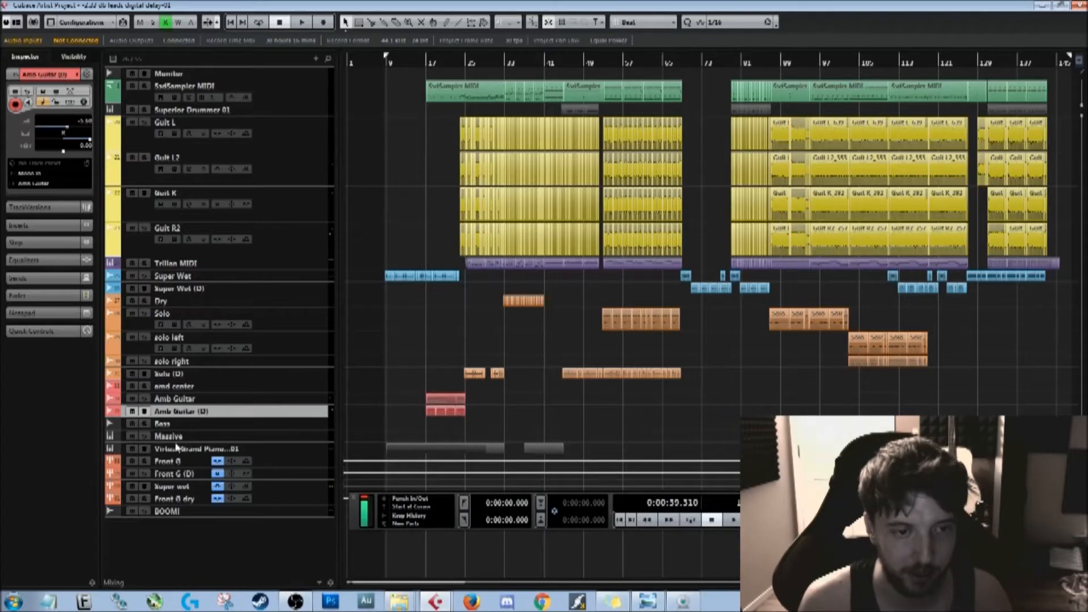
# Step: Select the Bass track, dismiss its options unused and show the project's track visibility list
pyautogui.click(314, 424)
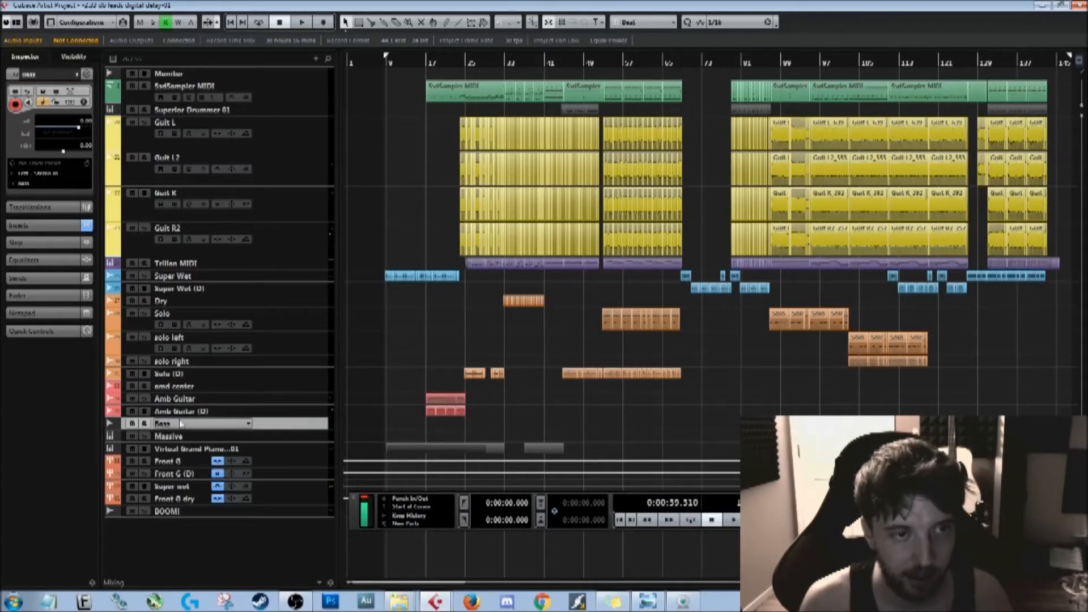
pyautogui.rightClick(275, 425)
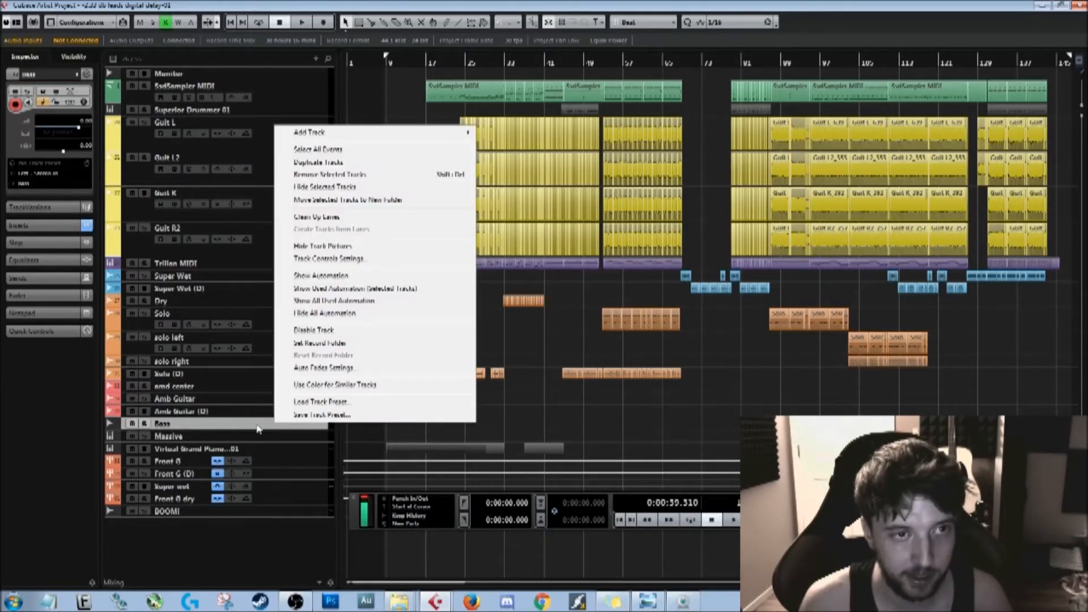
pyautogui.click(78, 64)
pyautogui.click(79, 65)
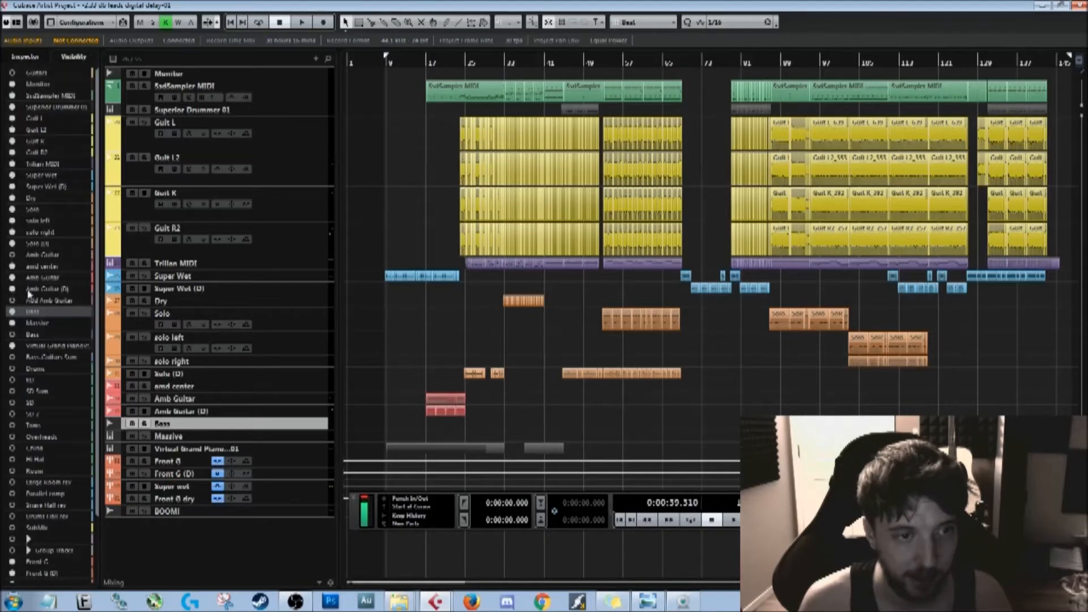
# Step: Hide the Bass track from the project's track list and show the Inspector
pyautogui.click(12, 312)
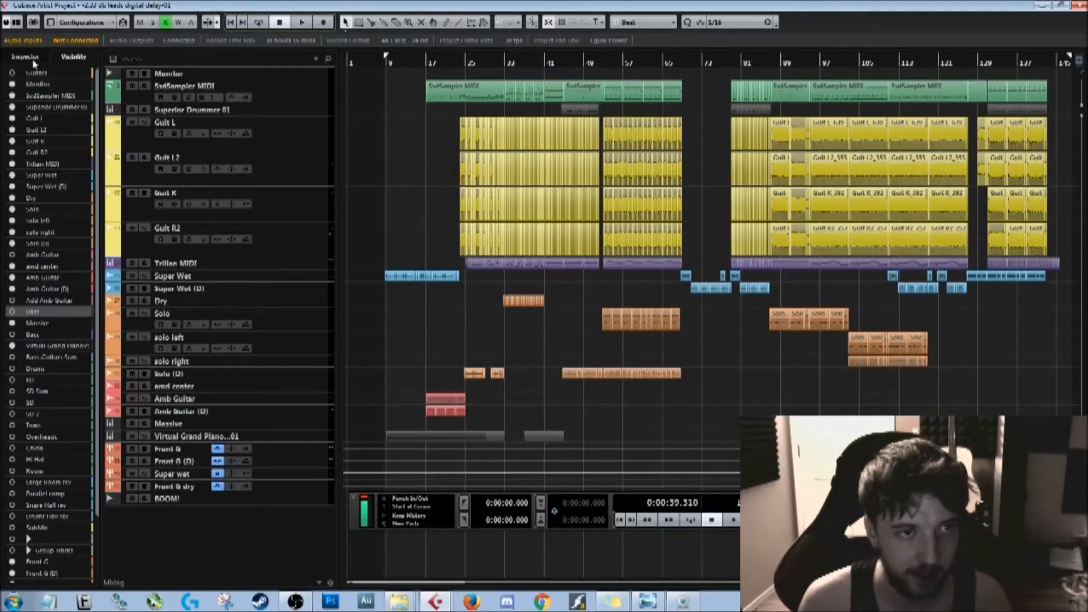
pyautogui.click(34, 66)
pyautogui.click(66, 59)
pyautogui.click(35, 60)
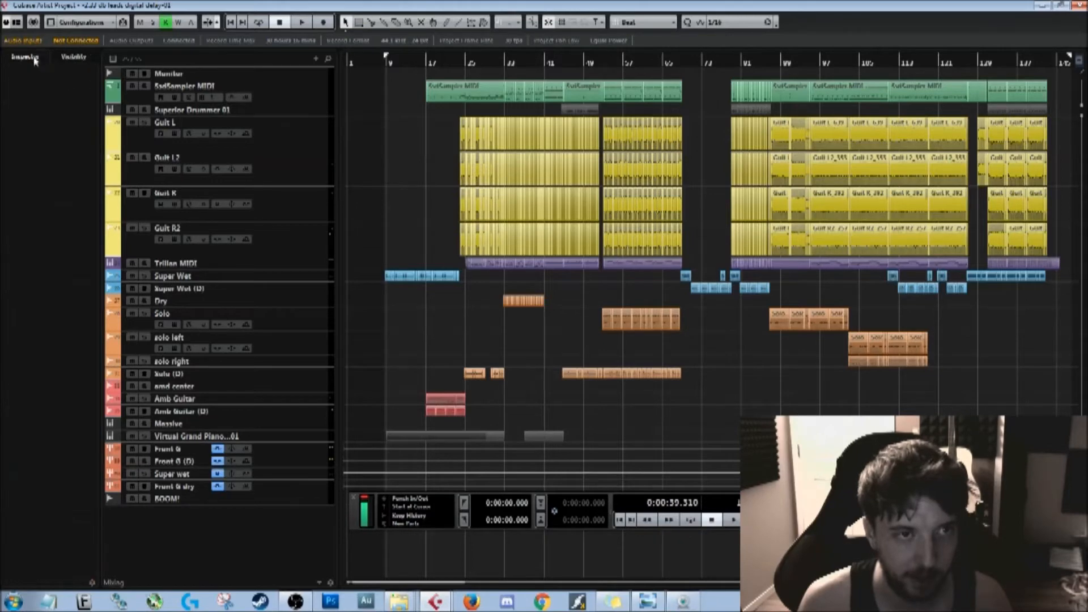
# Step: Select the Massive track, then inspect the FabFilter Timeless 2 and Abbey Road Plates inserts on the Virtual Grand Piano channel
pyautogui.click(307, 426)
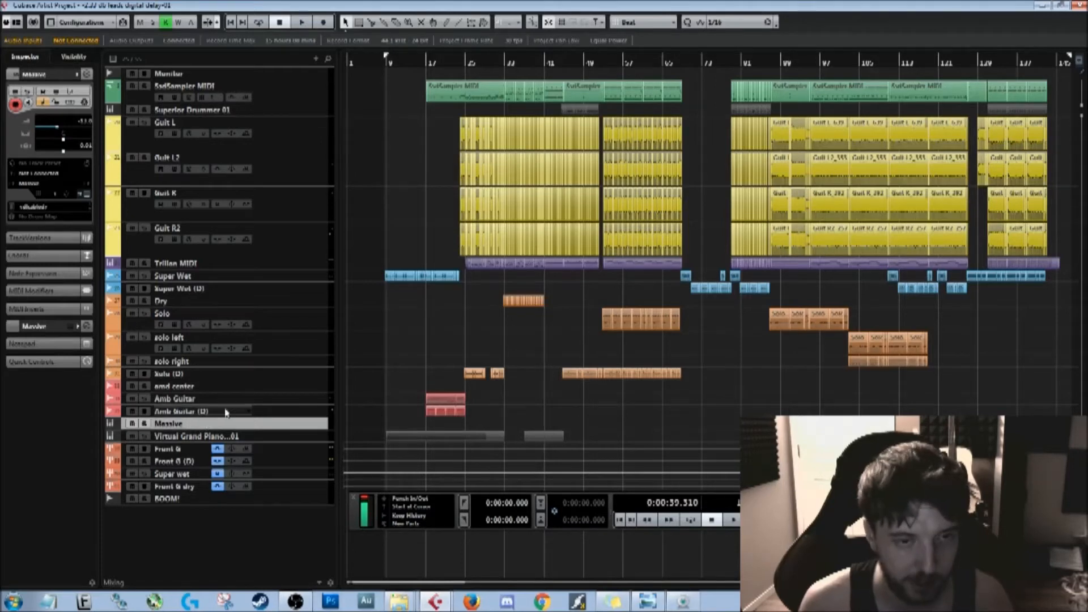
pyautogui.click(290, 439)
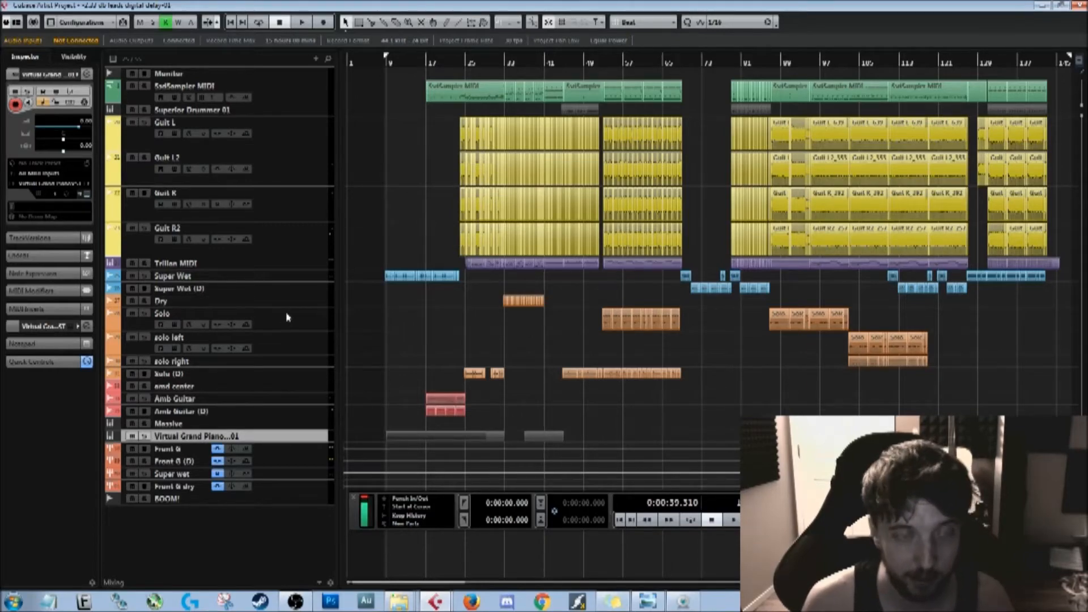
pyautogui.press('F3')
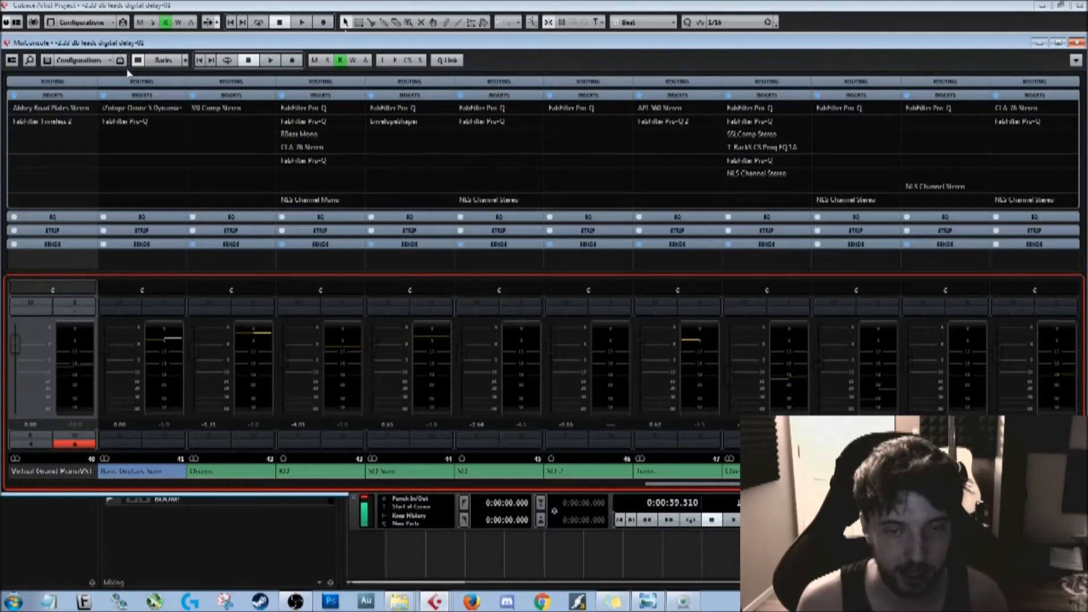
pyautogui.click(31, 121)
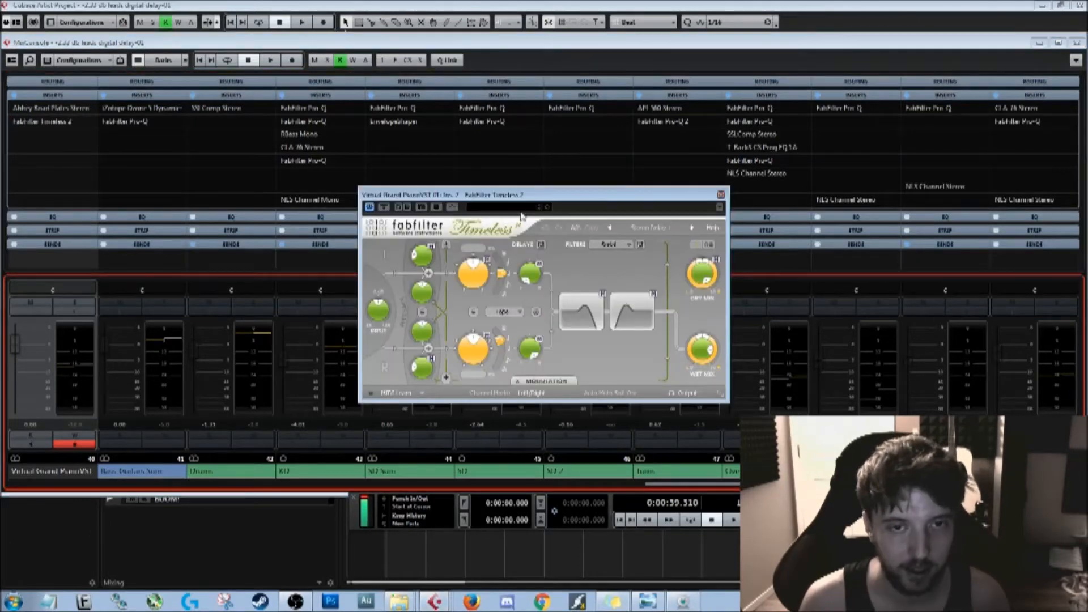
pyautogui.click(721, 195)
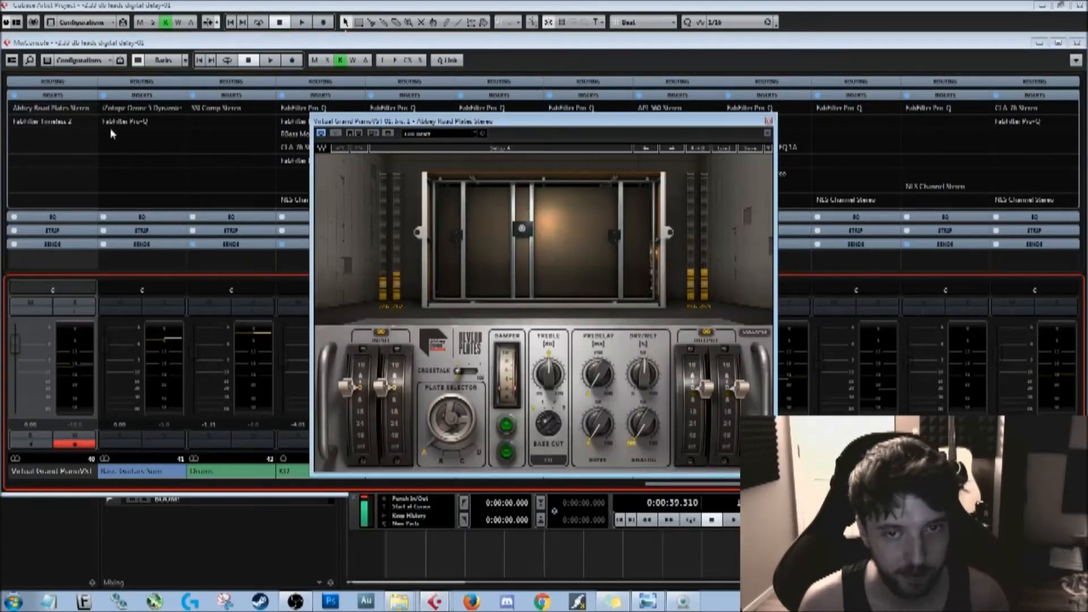
pyautogui.click(769, 122)
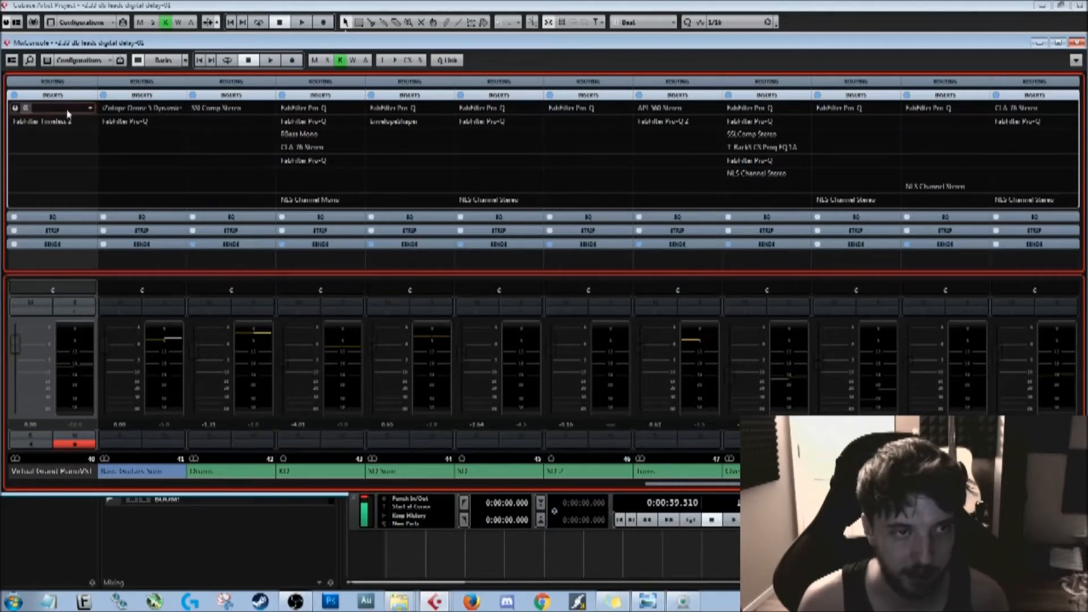
pyautogui.click(1076, 43)
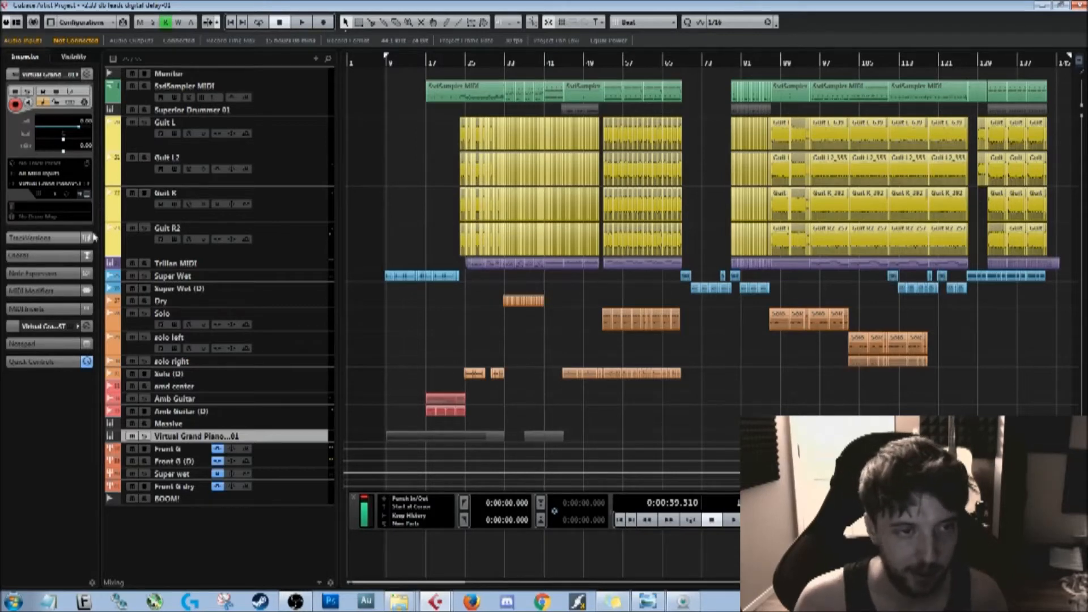
# Step: Add StudioEQ to the third insert slot of the Virtual Grand Piano channel and move its editor clear
pyautogui.press('F3')
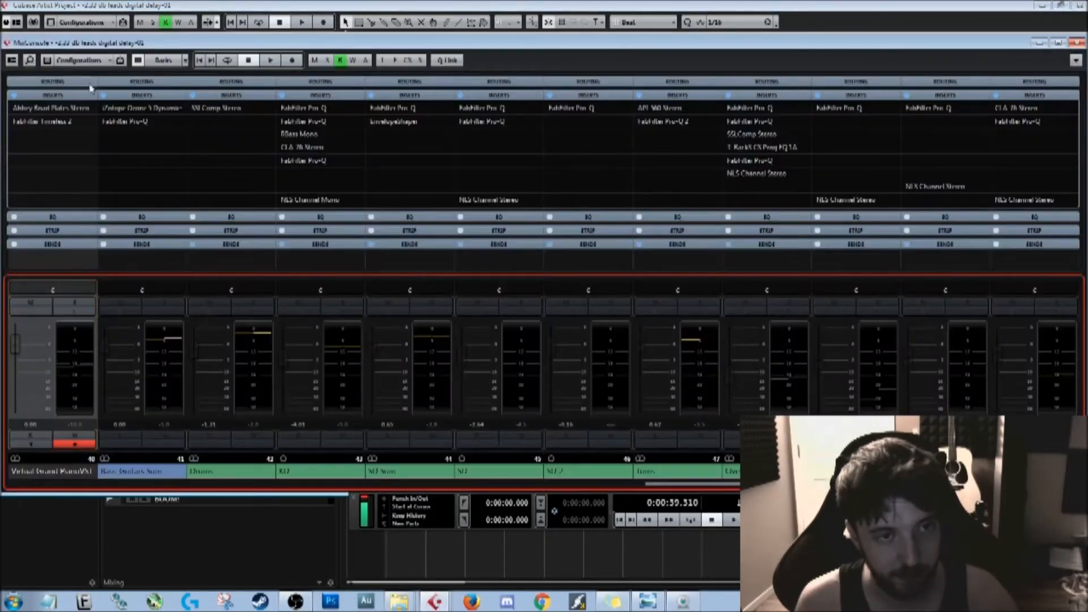
pyautogui.click(83, 135)
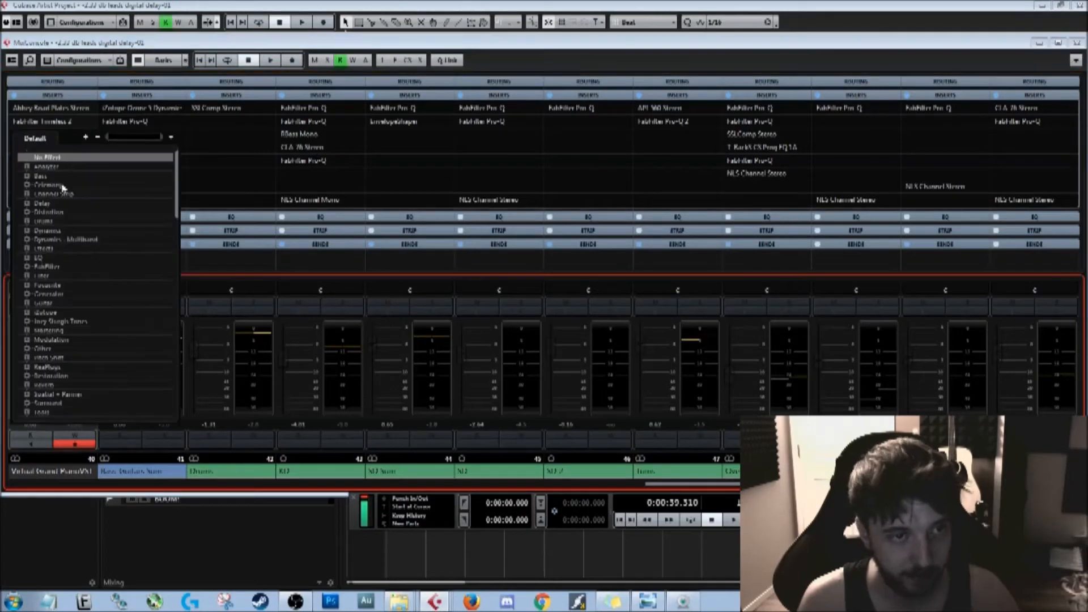
pyautogui.click(32, 259)
pyautogui.scroll(-12, 55, 299)
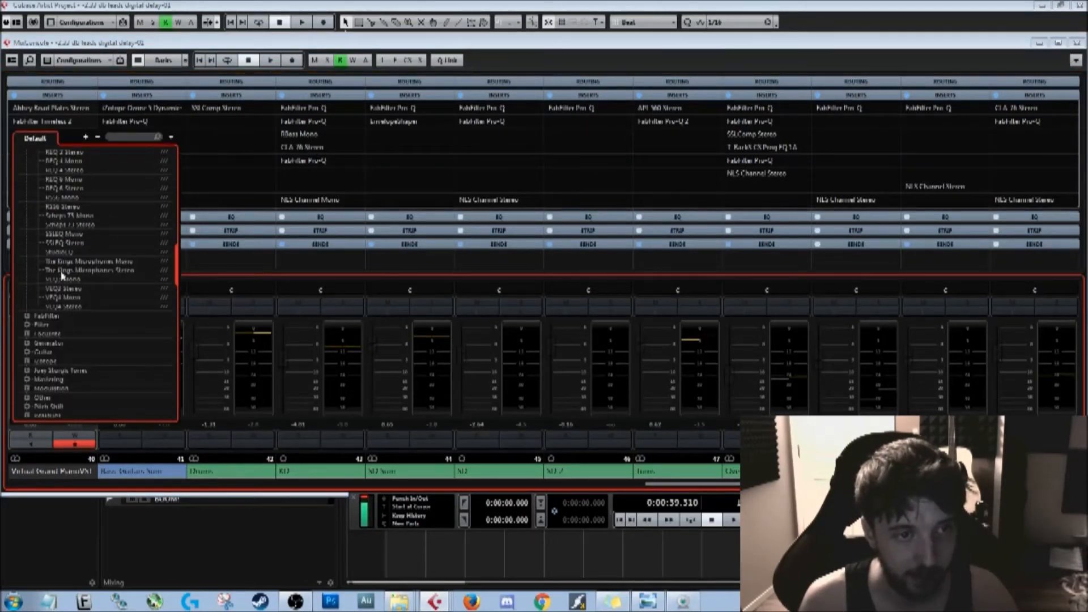
pyautogui.click(64, 251)
pyautogui.moveTo(647, 347); pyautogui.dragTo(336, 232)
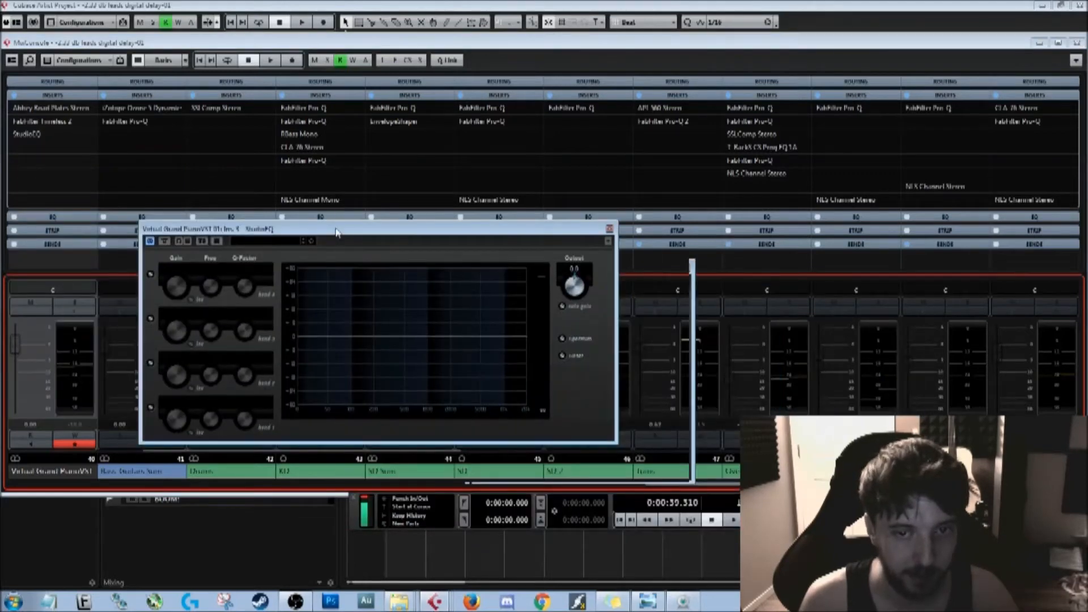
# Step: Shape the piano's StudioEQ with -24 dB at 20 Hz, -24 dB at 20000 Hz and a 5.1 dB boost at 2400 Hz
pyautogui.moveTo(306, 339); pyautogui.dragTo(284, 448)
pyautogui.moveTo(522, 339); pyautogui.dragTo(534, 436)
pyautogui.moveTo(450, 337); pyautogui.dragTo(457, 325)
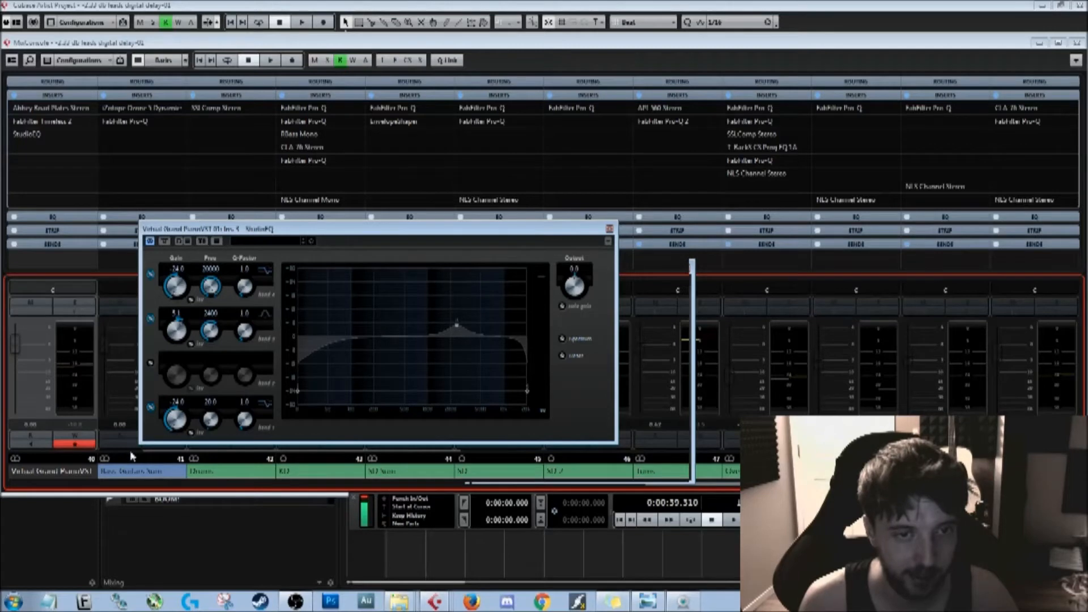
pyautogui.click(610, 229)
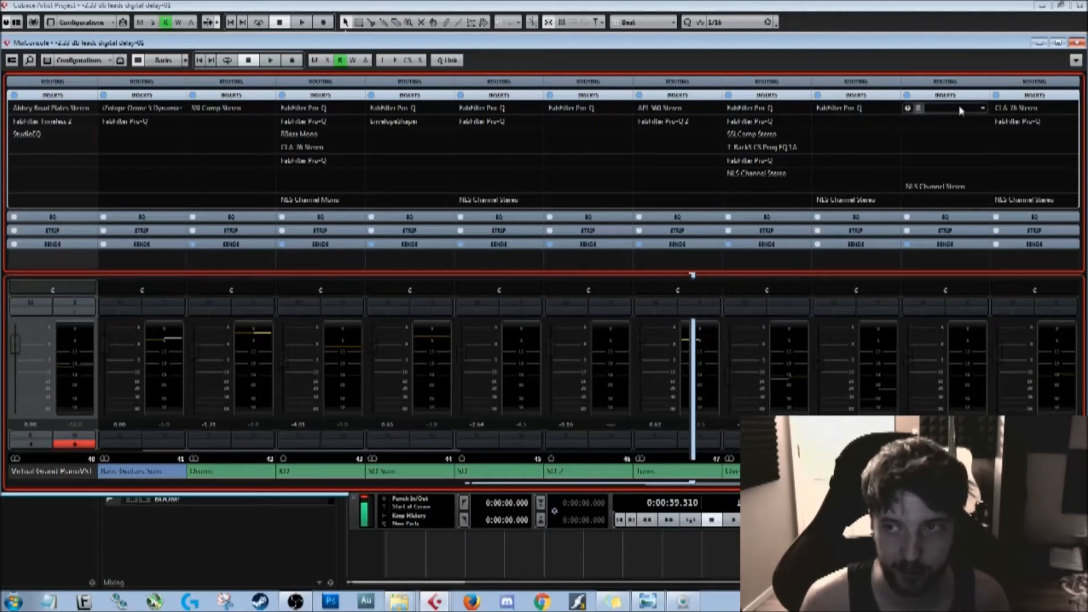
# Step: Reopen the mixer and check the effect choices for the piano channel's third insert slot
pyautogui.click(1075, 44)
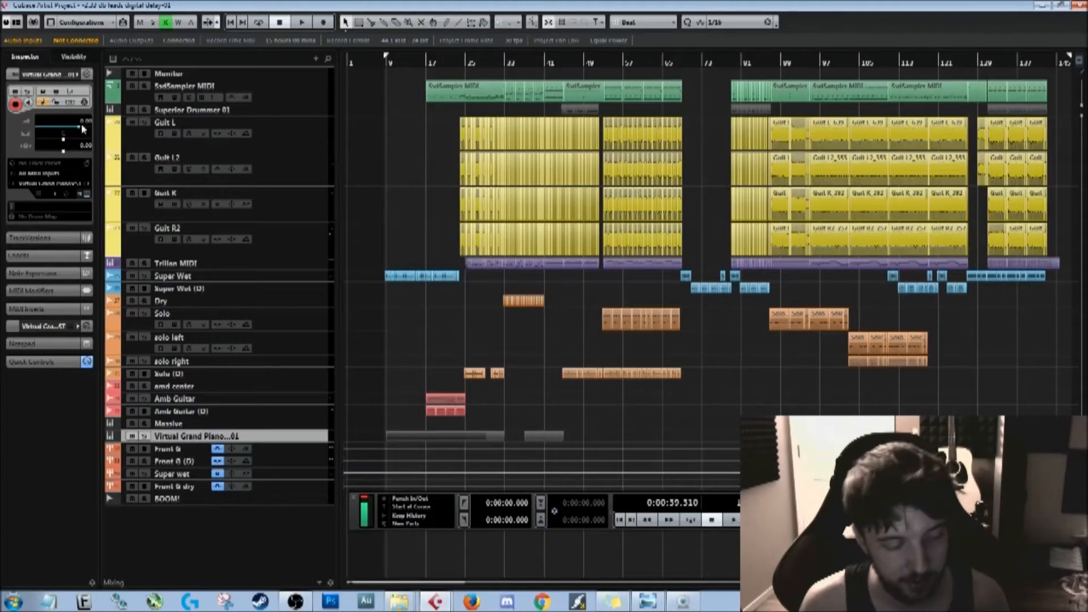
pyautogui.press('F3')
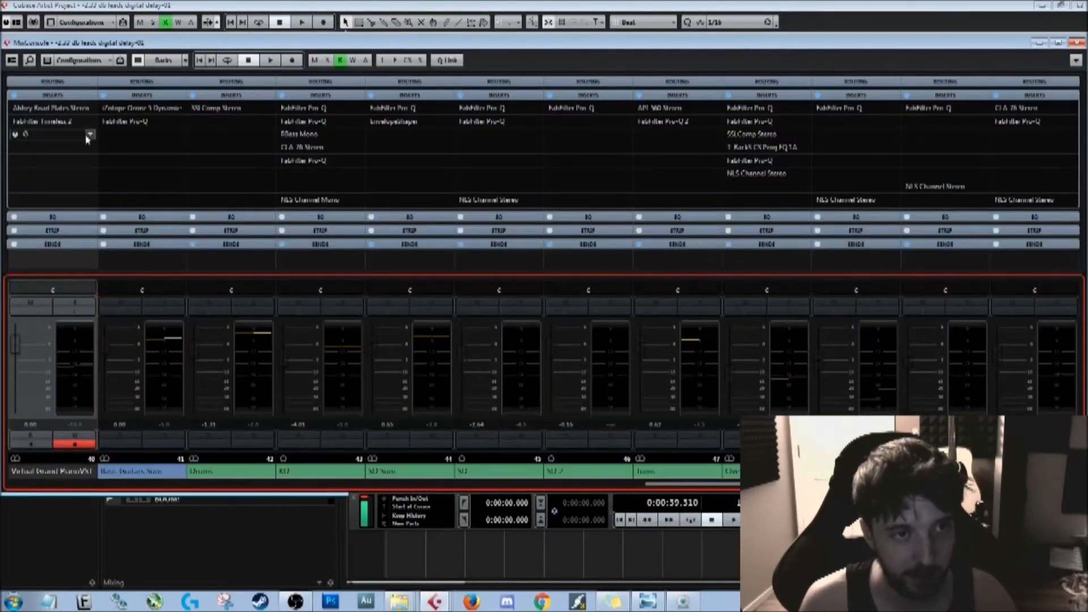
pyautogui.click(87, 137)
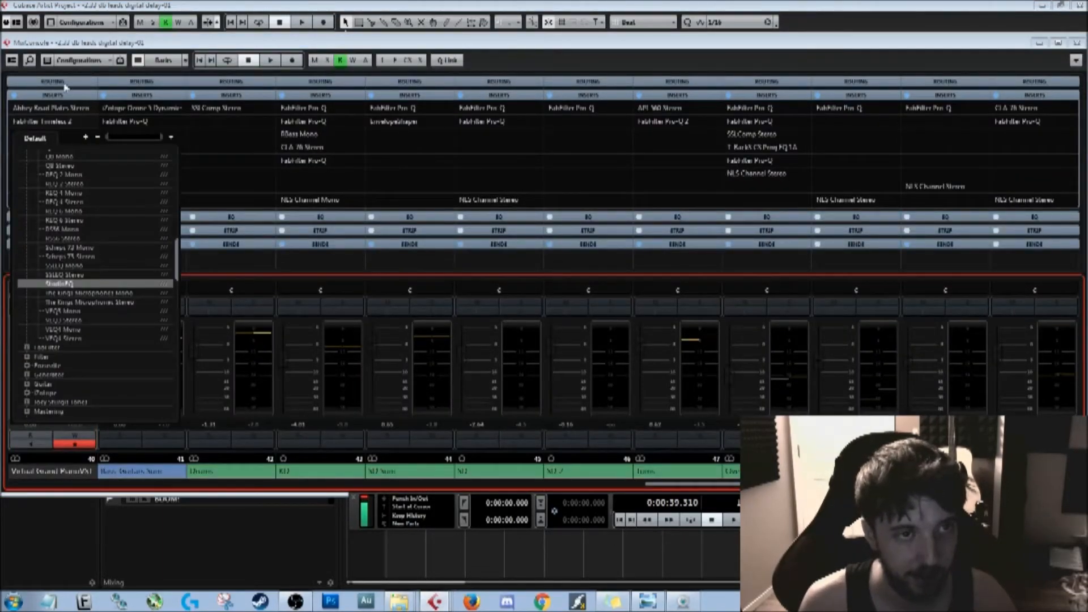
pyautogui.click(164, 45)
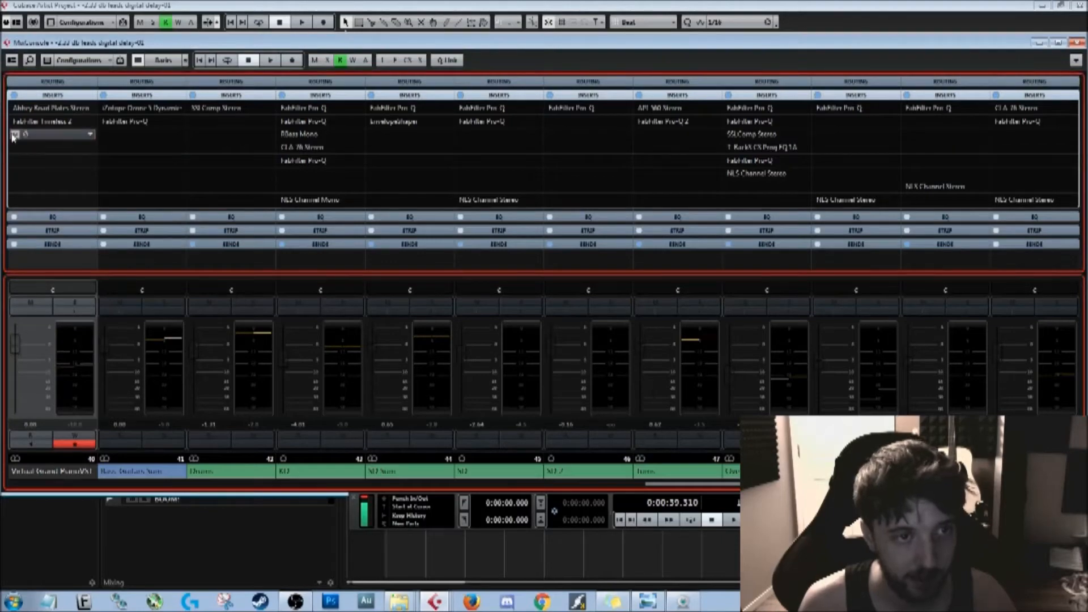
pyautogui.click(1075, 43)
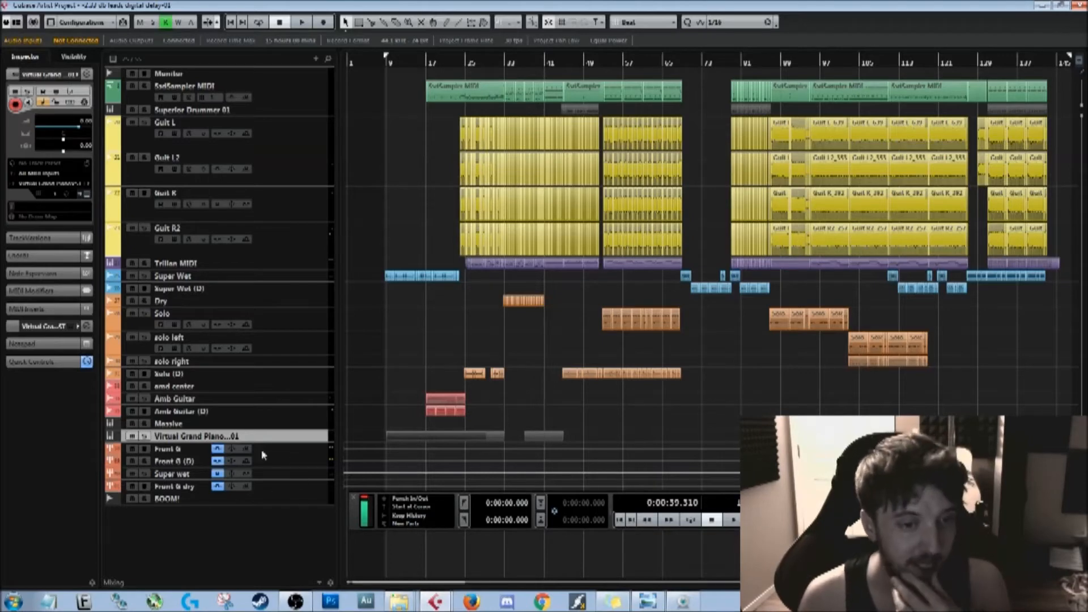
# Step: Compare the output routing of the Solo, solo left, solo right and Solo (D) tracks with the Front G and Front G (D) groups
pyautogui.click(291, 447)
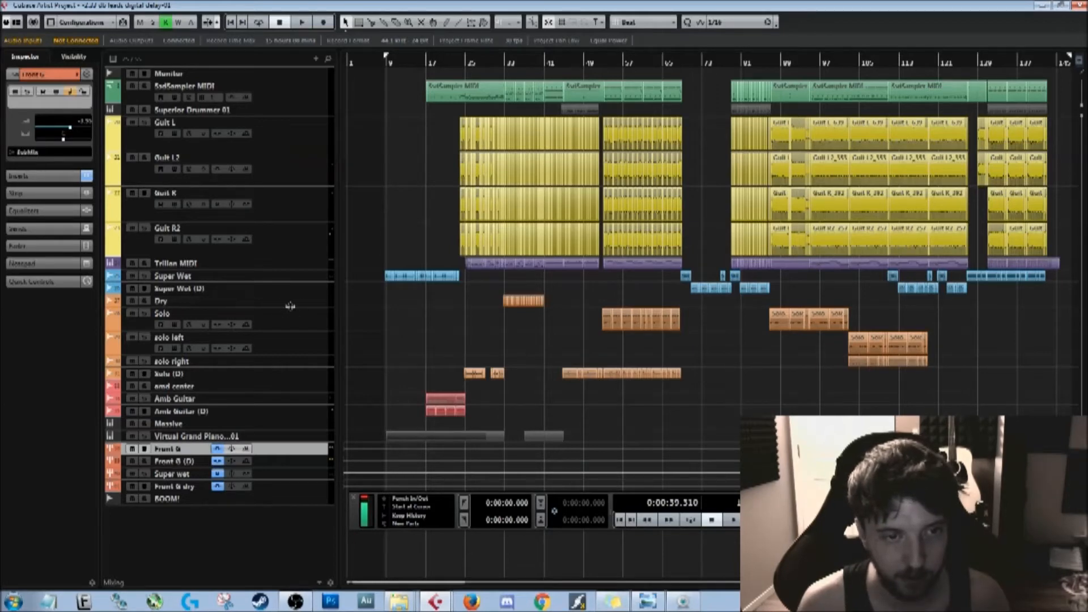
pyautogui.click(270, 307)
pyautogui.click(278, 328)
pyautogui.click(283, 344)
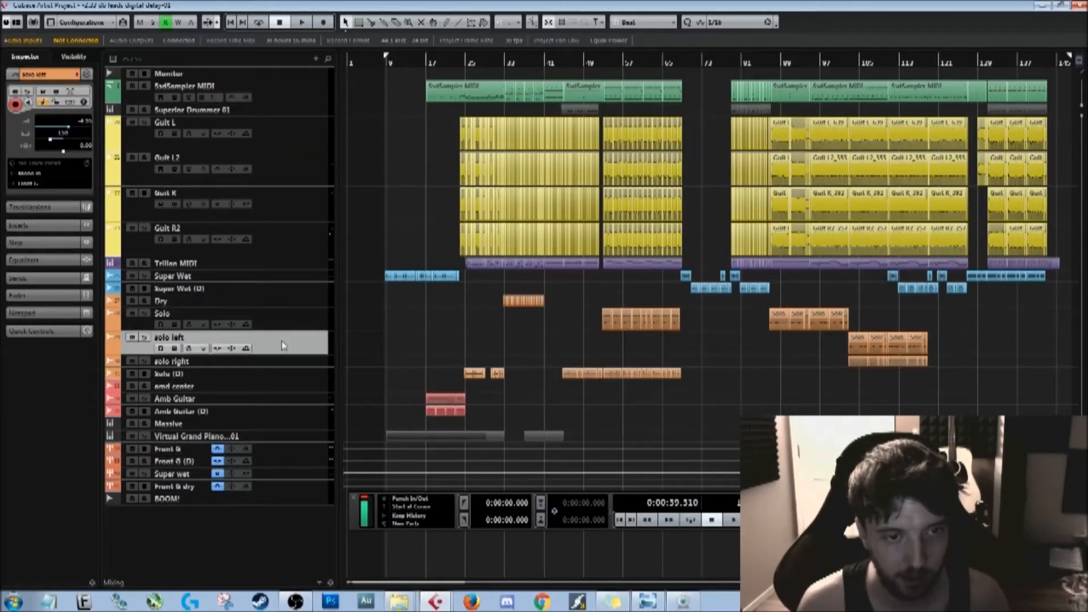
pyautogui.click(284, 363)
pyautogui.click(276, 374)
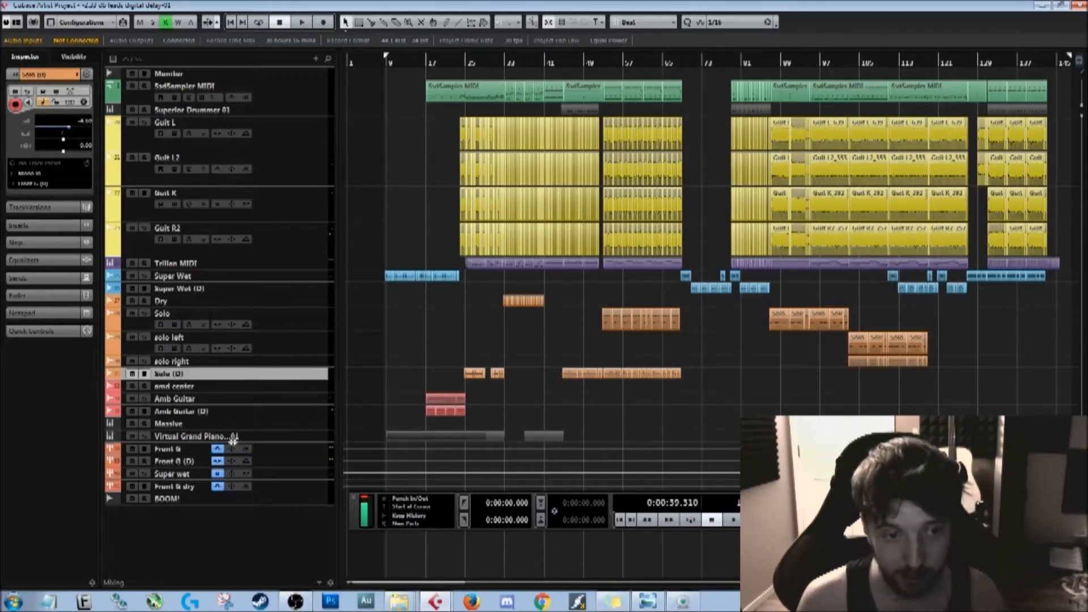
pyautogui.click(193, 464)
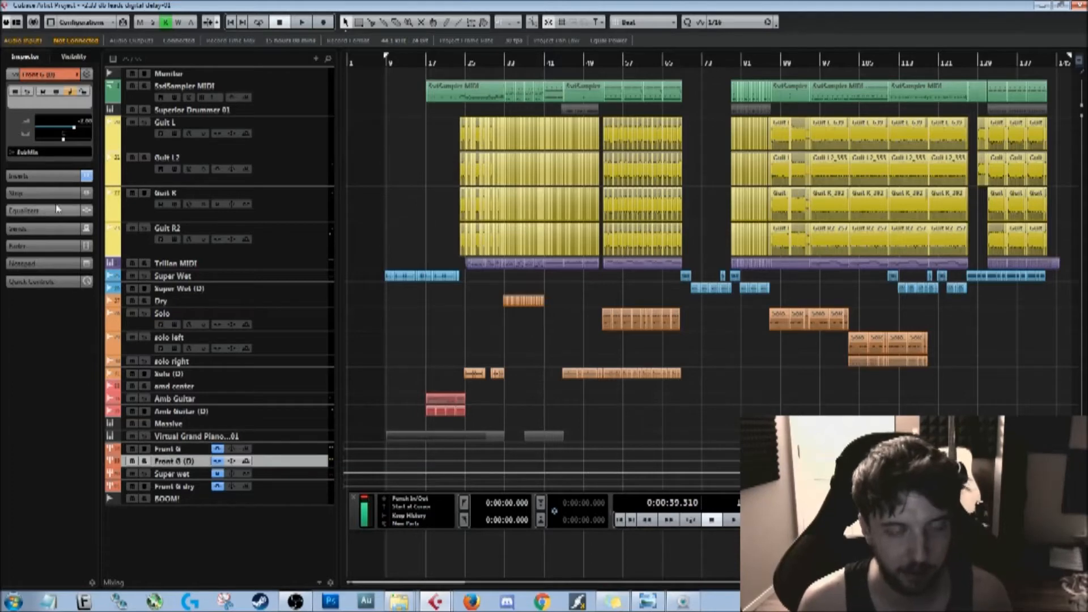
# Step: Examine the inserts on the Front G (D) group, including the settings of its second H-Delay
pyautogui.click(65, 181)
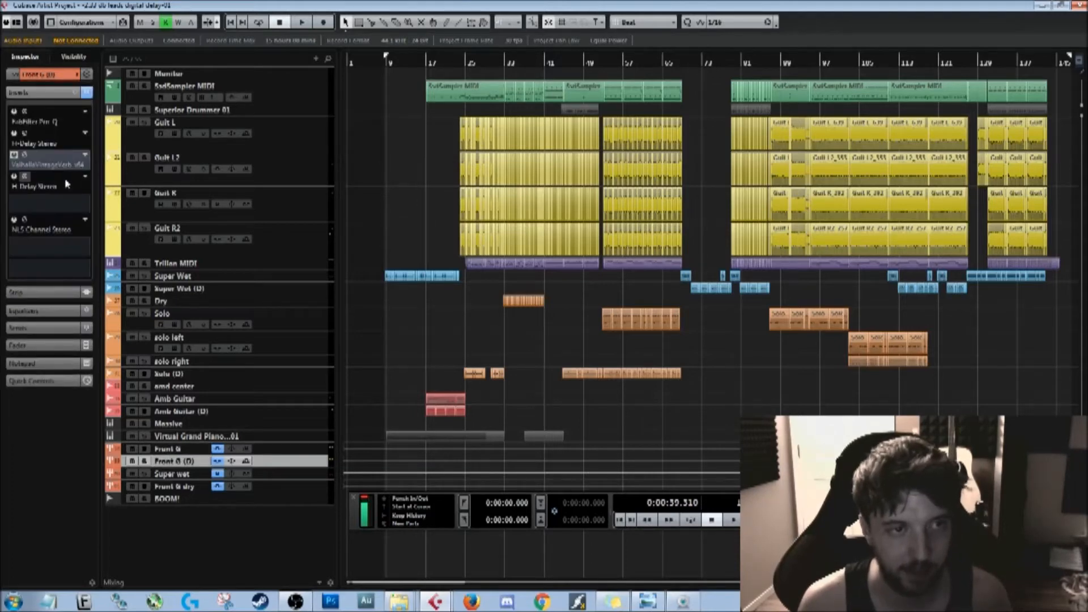
pyautogui.click(26, 180)
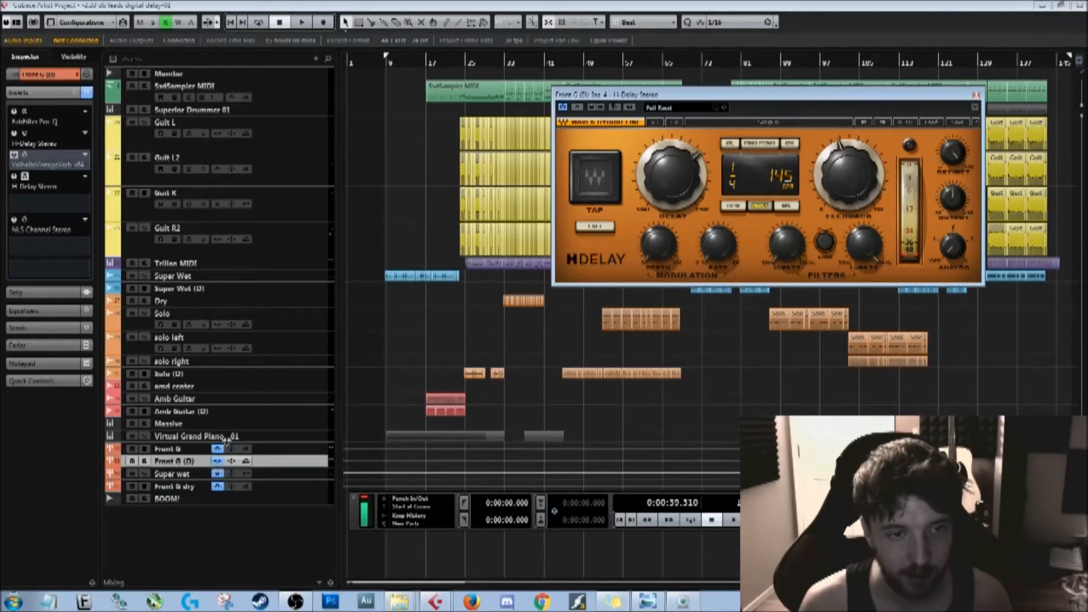
pyautogui.click(976, 95)
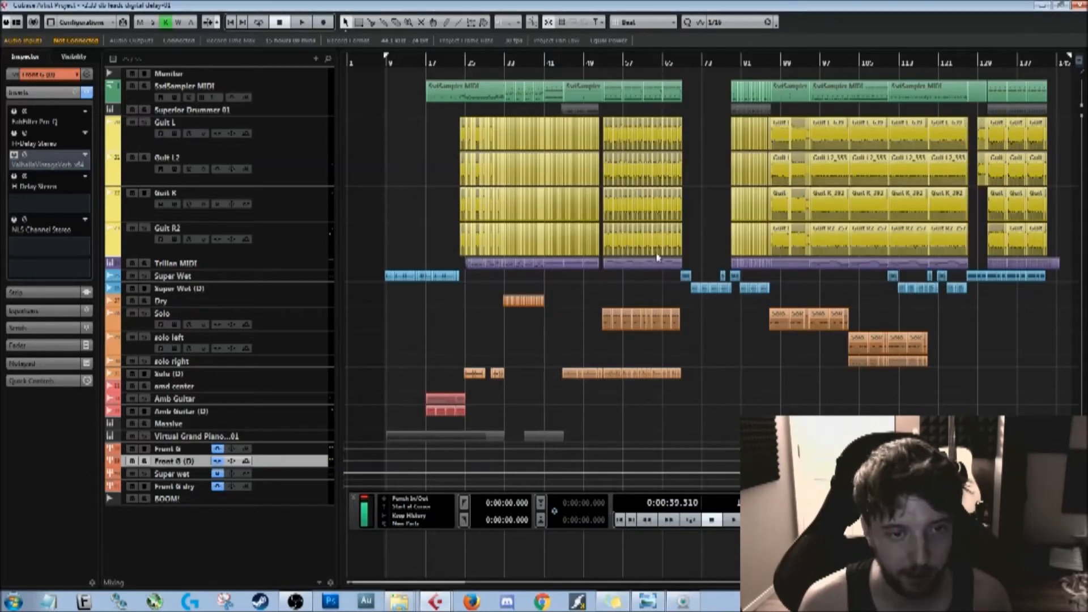
pyautogui.click(63, 76)
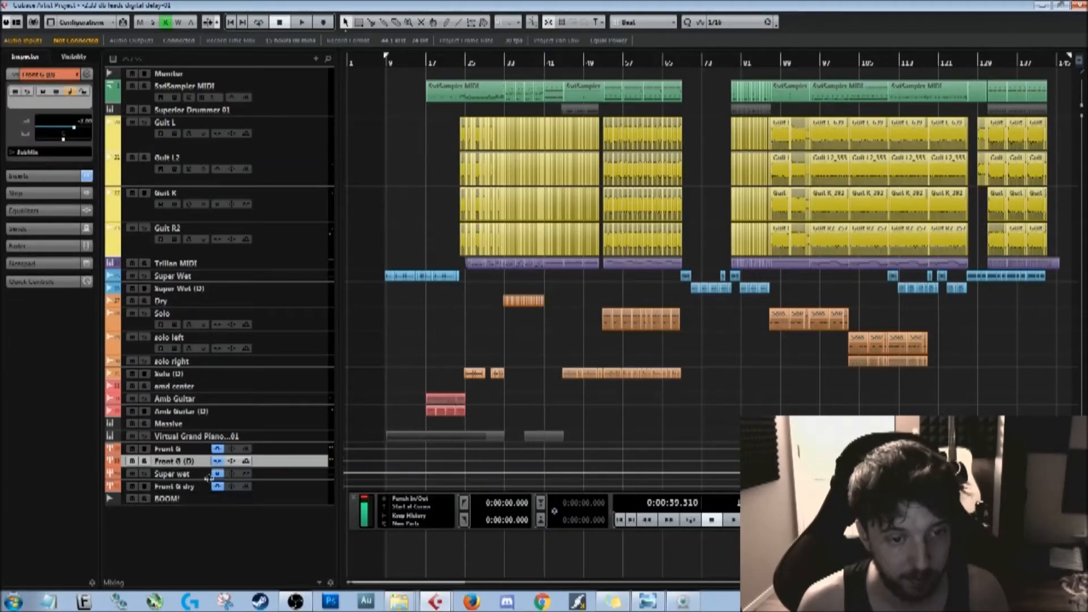
# Step: Inspect the Super wet group's insert effects and the routing of the Super Wet track feeding it
pyautogui.click(259, 475)
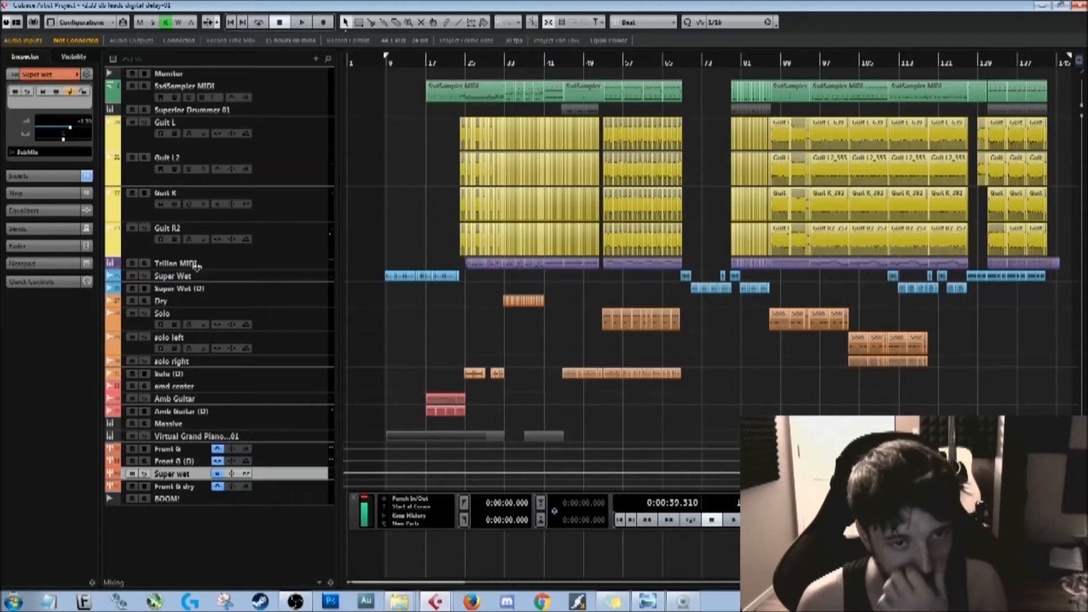
pyautogui.click(273, 277)
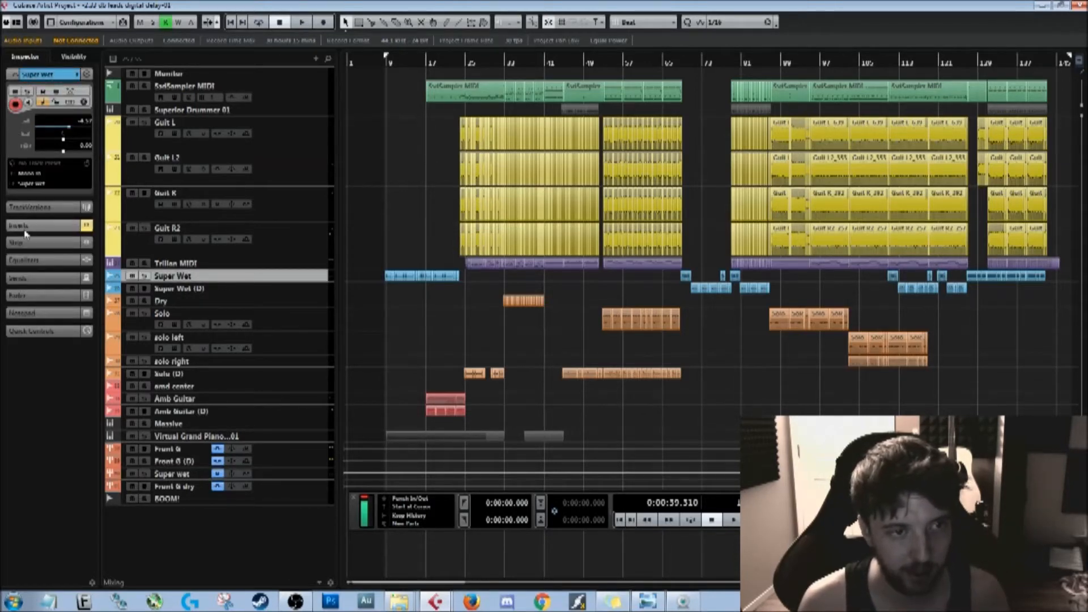
pyautogui.click(293, 485)
pyautogui.click(291, 474)
pyautogui.click(45, 193)
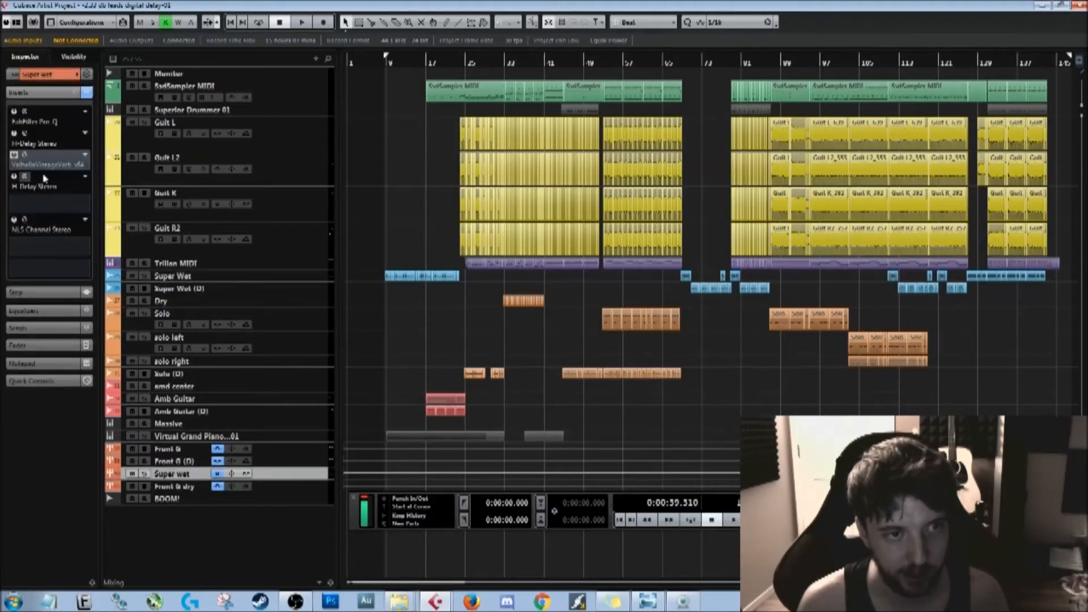
pyautogui.click(74, 93)
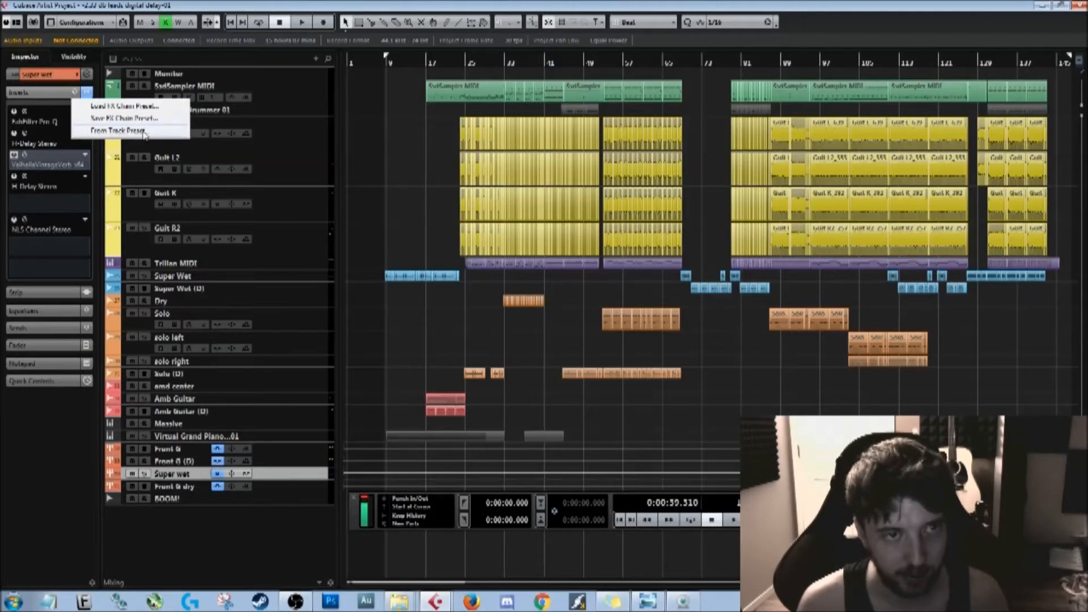
pyautogui.click(300, 282)
pyautogui.click(308, 276)
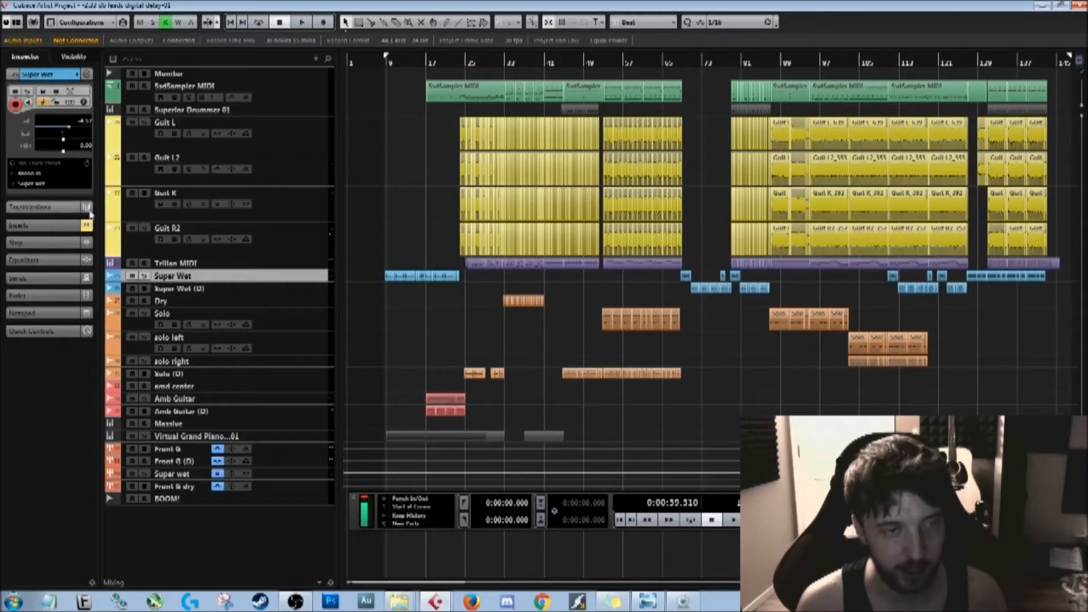
# Step: Show the hidden Guitars group track in the track list and select it
pyautogui.rightClick(1, 422)
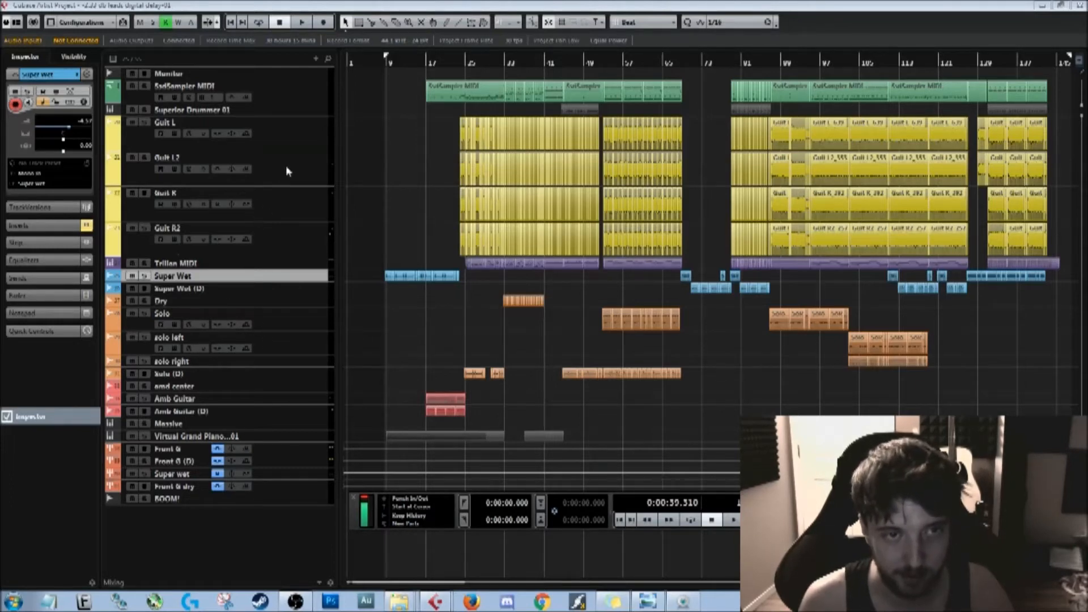
pyautogui.click(79, 58)
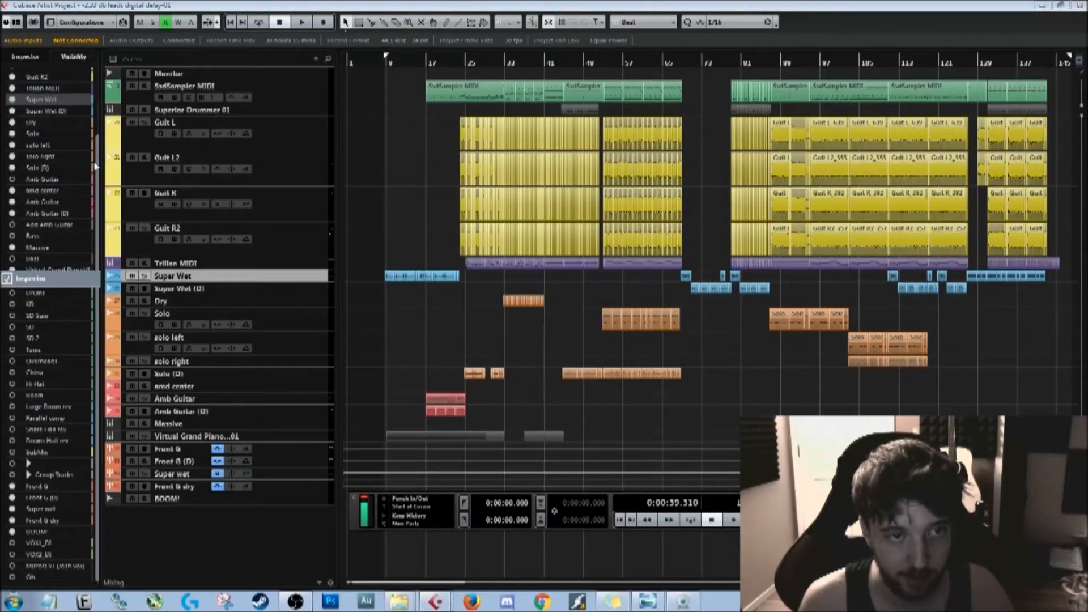
pyautogui.scroll(2, 52, 137)
pyautogui.click(12, 73)
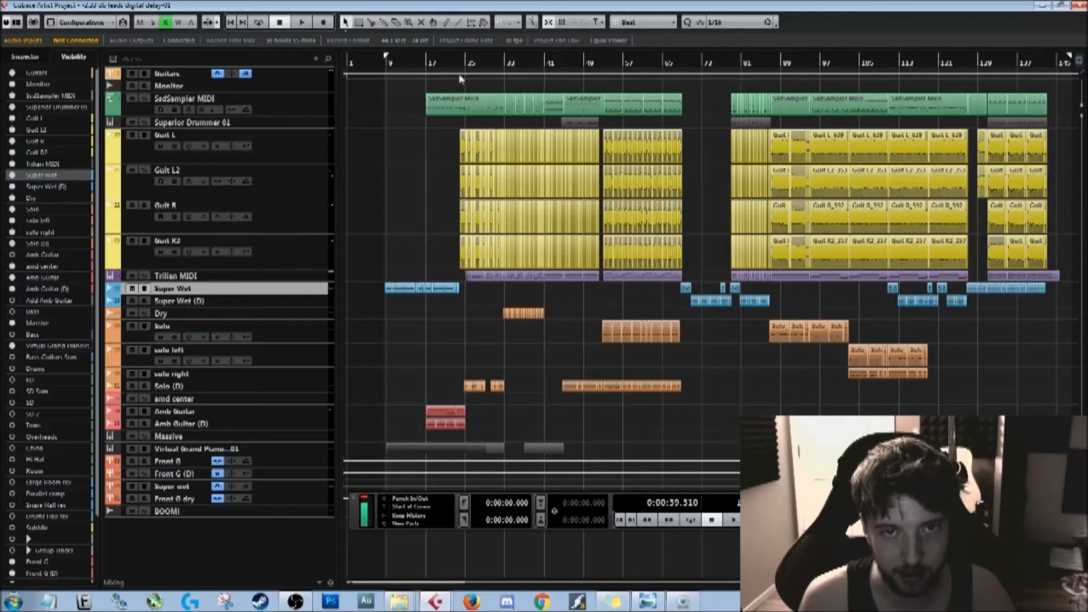
pyautogui.click(326, 75)
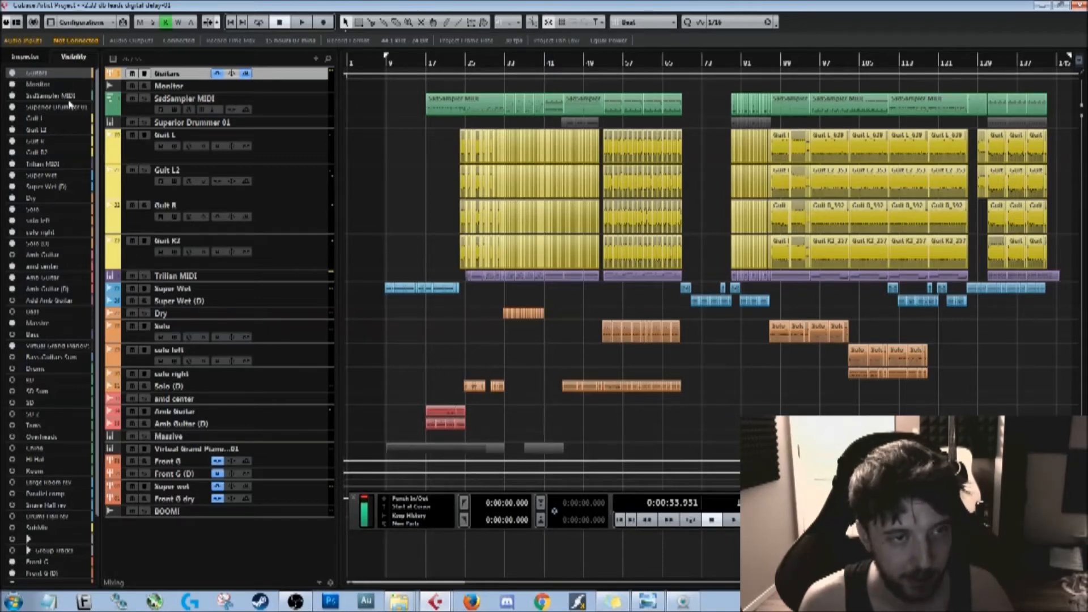
# Step: Show the Group Tracks folder and the SubMix, Drums Hall rev, Snare Hall rev, Parallel comp, Large Room rev and Room tracks in the track list
pyautogui.scroll(-3, 72, 108)
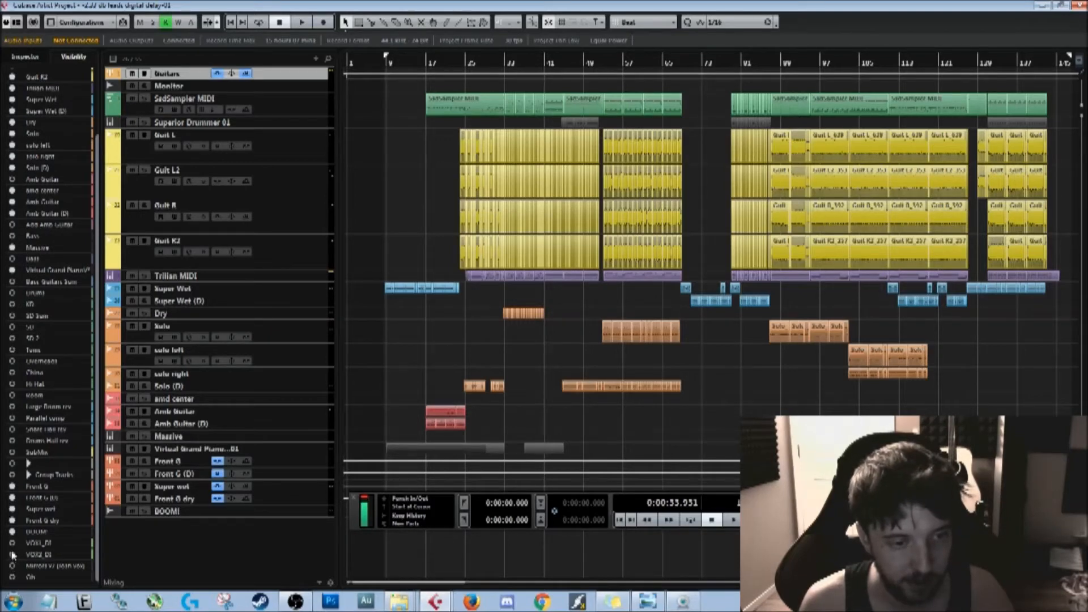
pyautogui.click(12, 476)
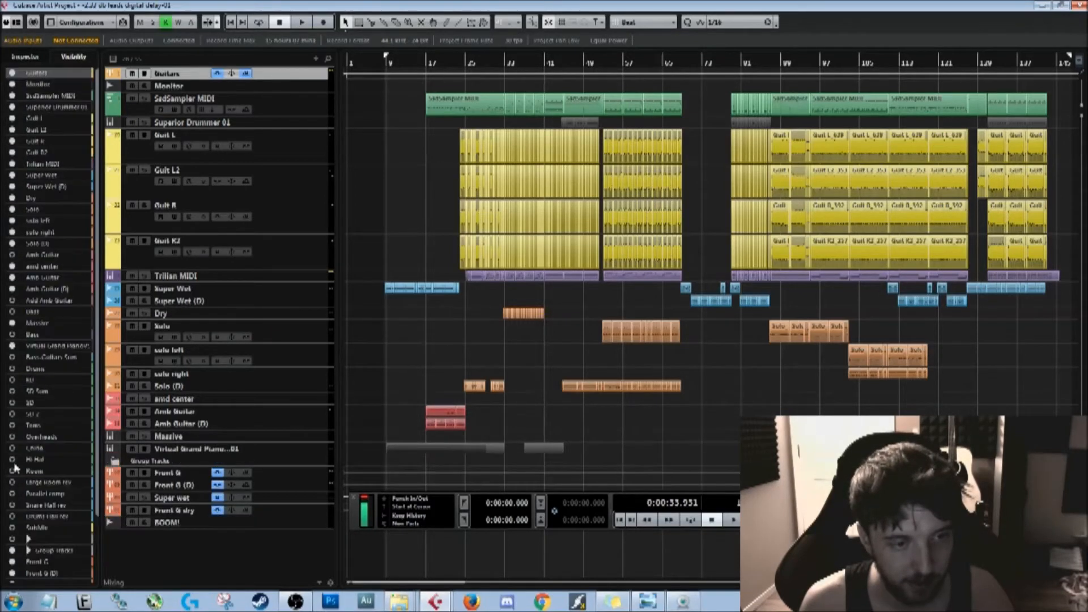
pyautogui.click(12, 528)
pyautogui.click(12, 516)
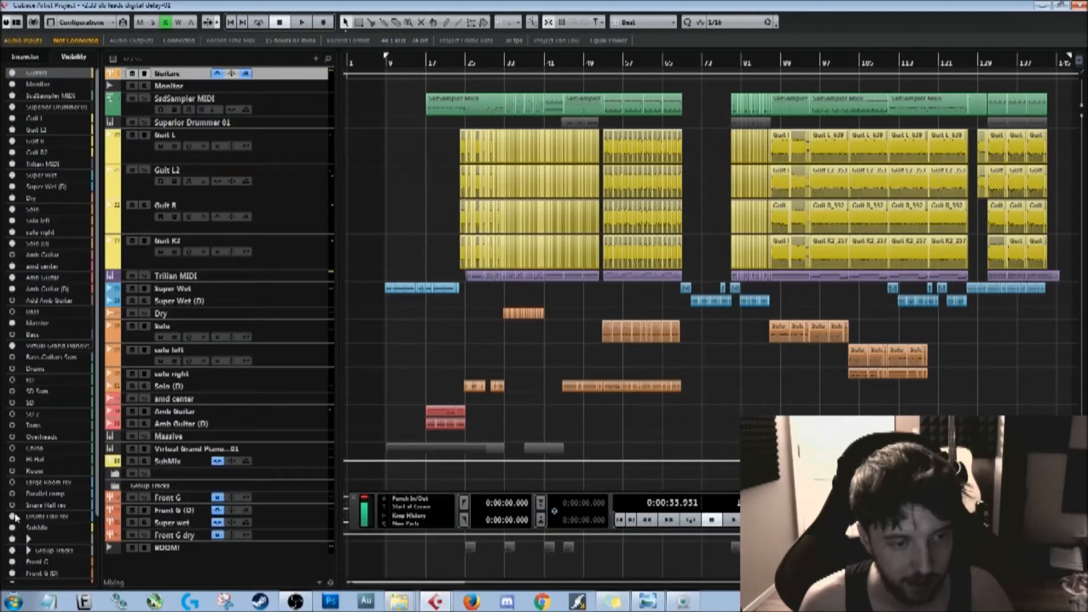
pyautogui.click(12, 505)
pyautogui.click(12, 494)
pyautogui.click(12, 483)
pyautogui.click(12, 471)
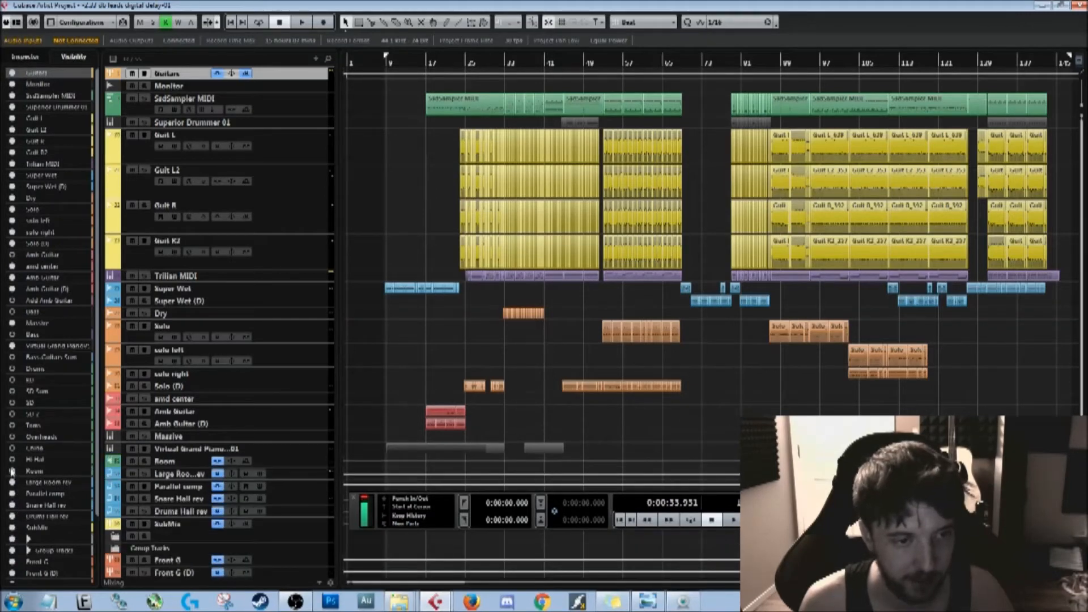
# Step: Show the Hi Hat, China, Overheads, Toms, SD 2, SD, SD Sum, KD, Drums and Bass Guitars Sum tracks
pyautogui.click(12, 460)
pyautogui.click(12, 448)
pyautogui.click(12, 426)
pyautogui.click(12, 415)
pyautogui.click(12, 402)
pyautogui.click(12, 391)
pyautogui.click(11, 380)
pyautogui.click(12, 368)
pyautogui.click(12, 357)
pyautogui.click(12, 335)
pyautogui.click(12, 334)
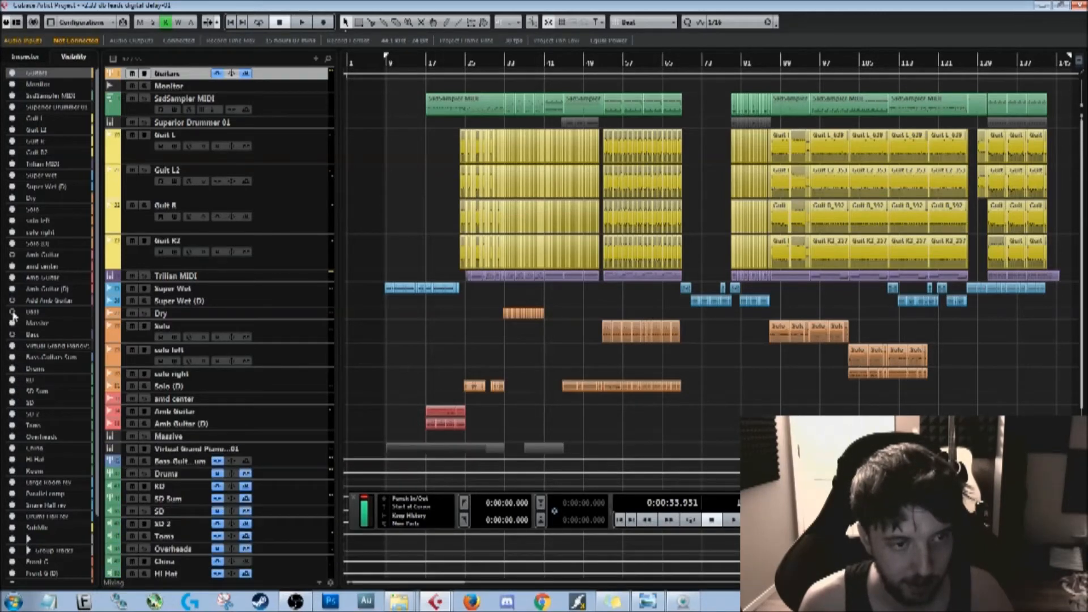
# Step: Show the Add Amb Guitar and Amb Guitar group tracks, and select Add Amb Guitar
pyautogui.click(12, 300)
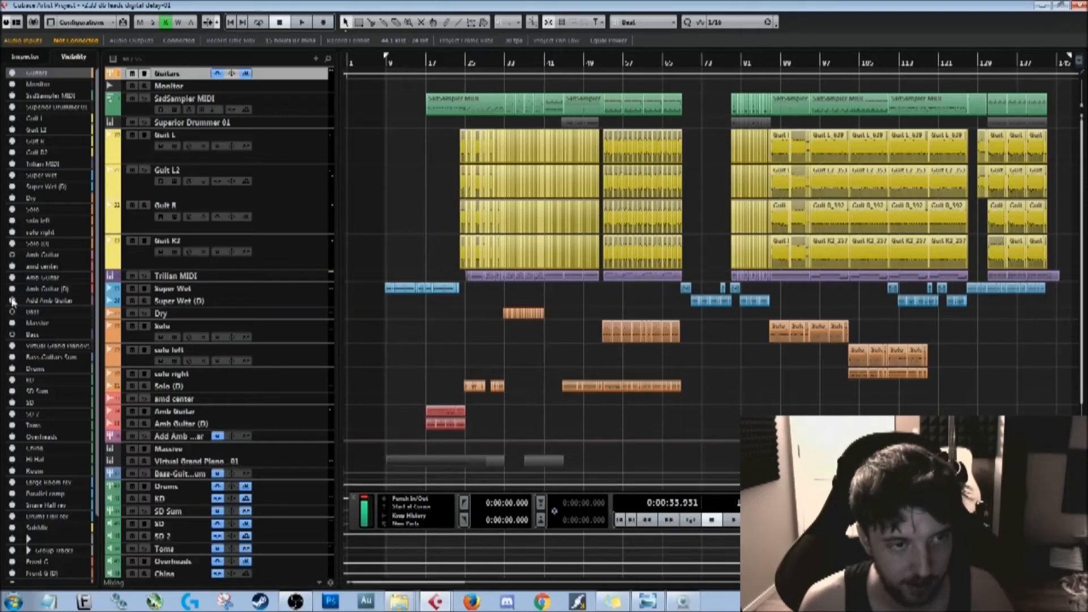
pyautogui.click(12, 254)
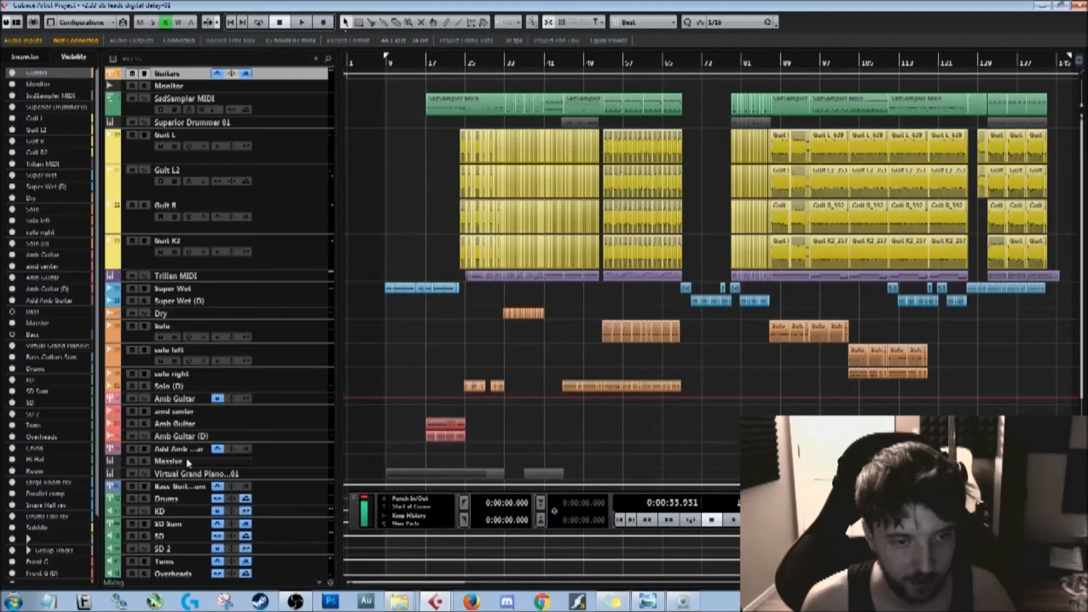
pyautogui.click(289, 449)
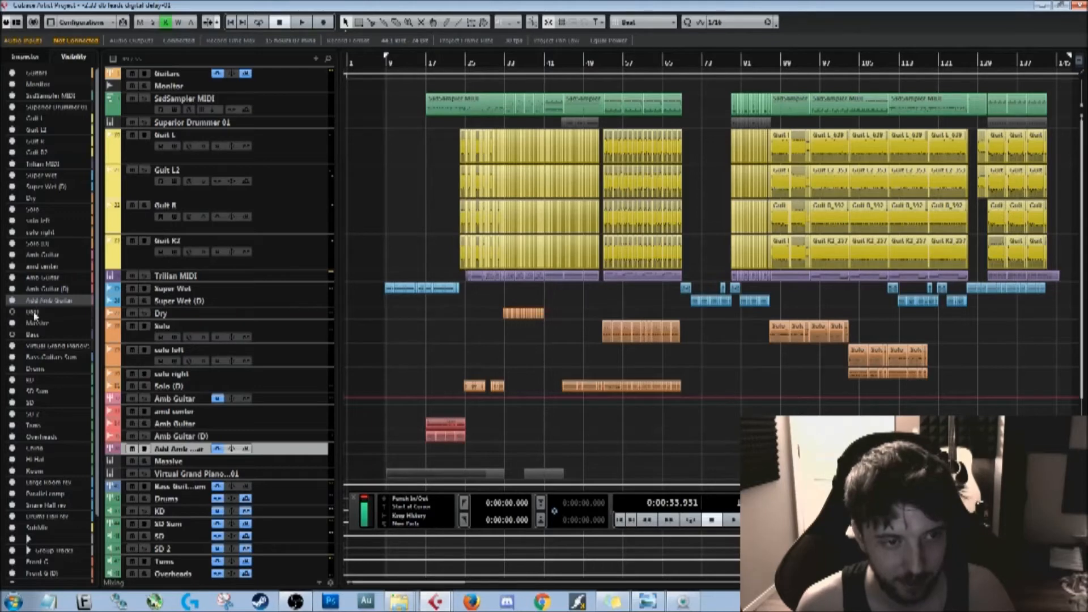
# Step: Look through the full track list and examine the Add Amb Guitar group's insert effects and output routing
pyautogui.scroll(-2, 52, 406)
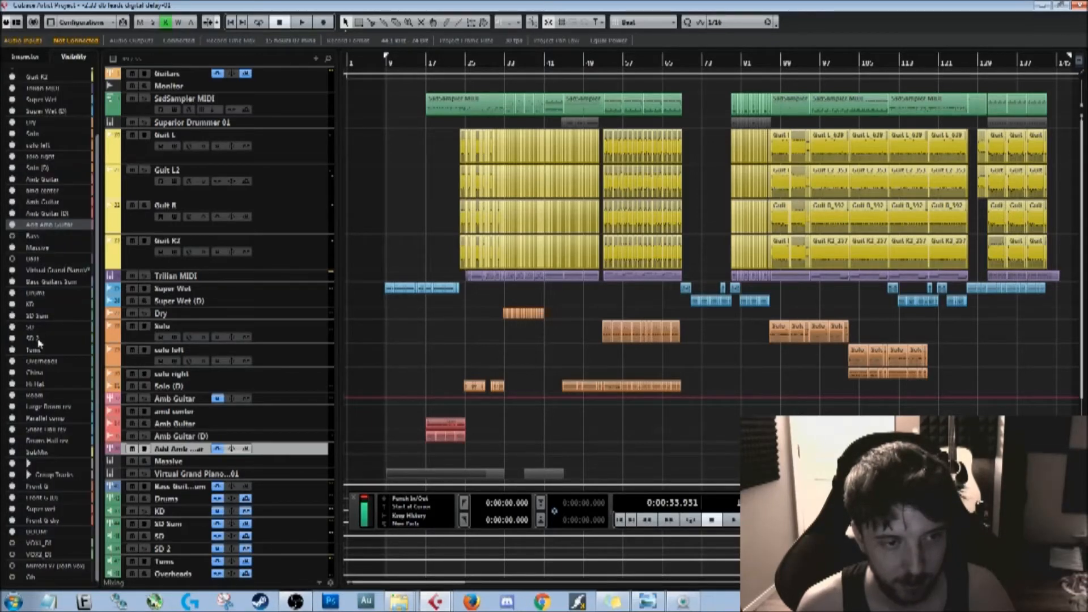
pyautogui.click(25, 57)
pyautogui.scroll(-2, 224, 328)
pyautogui.scroll(-2, 225, 327)
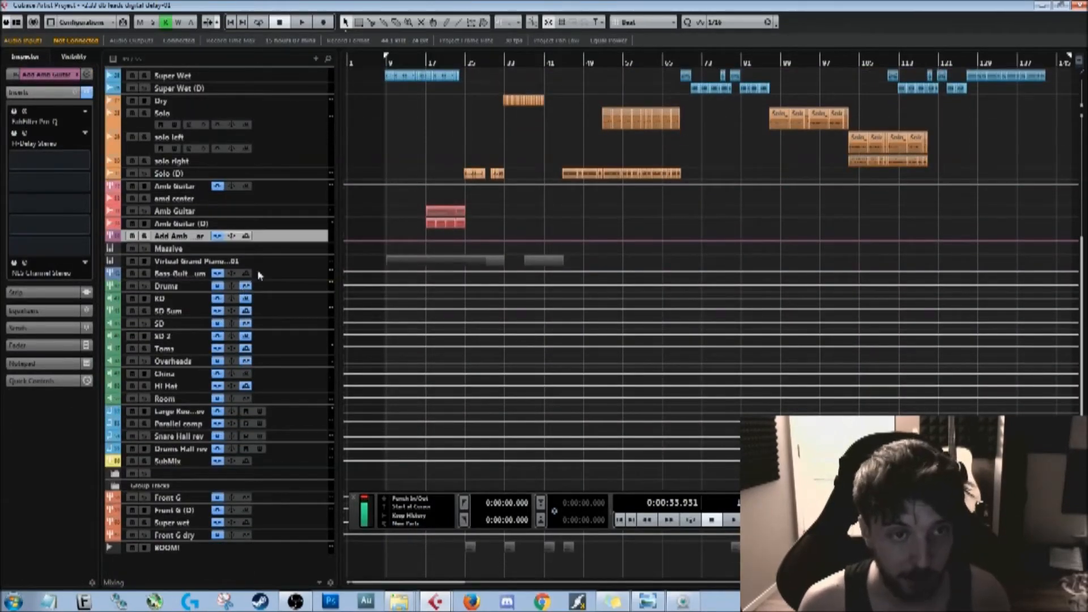
pyautogui.scroll(4, 261, 276)
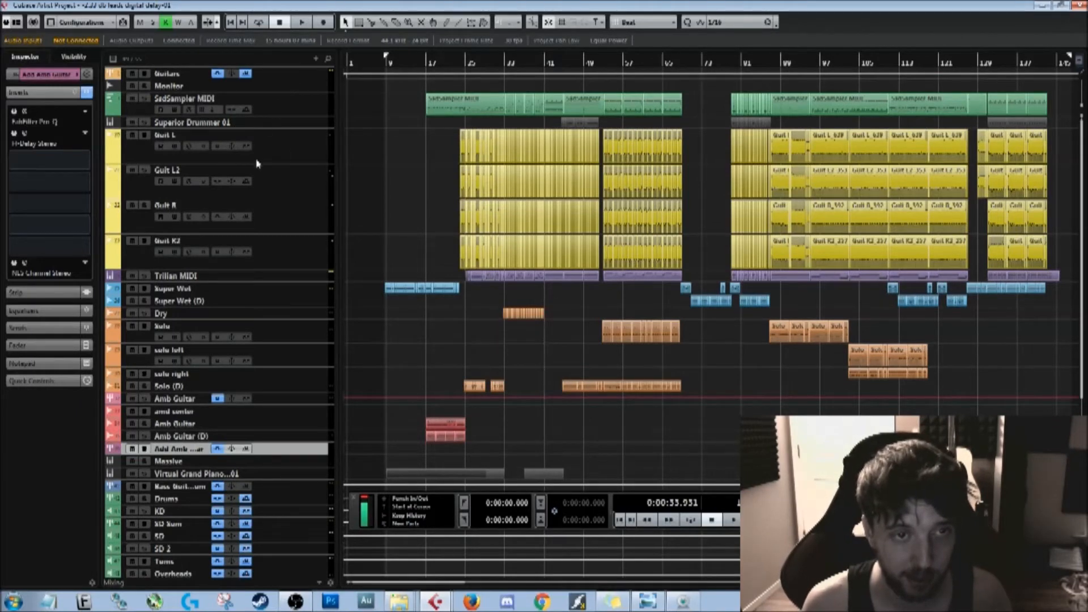
pyautogui.click(36, 77)
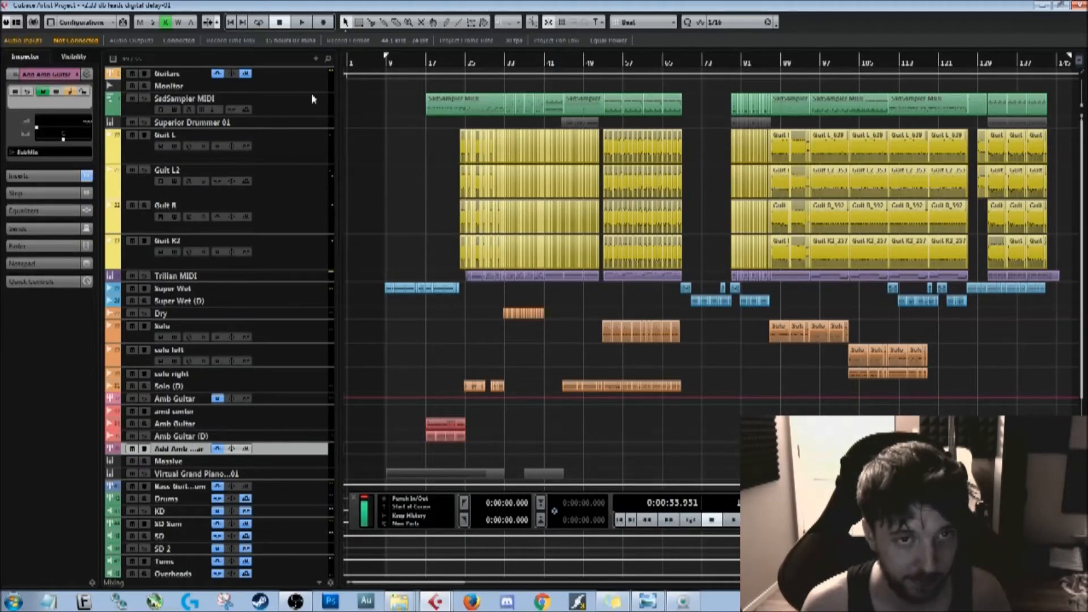
# Step: Inspect the Guitars group's output routing and insert effects, and the Monitor track's settings
pyautogui.click(304, 73)
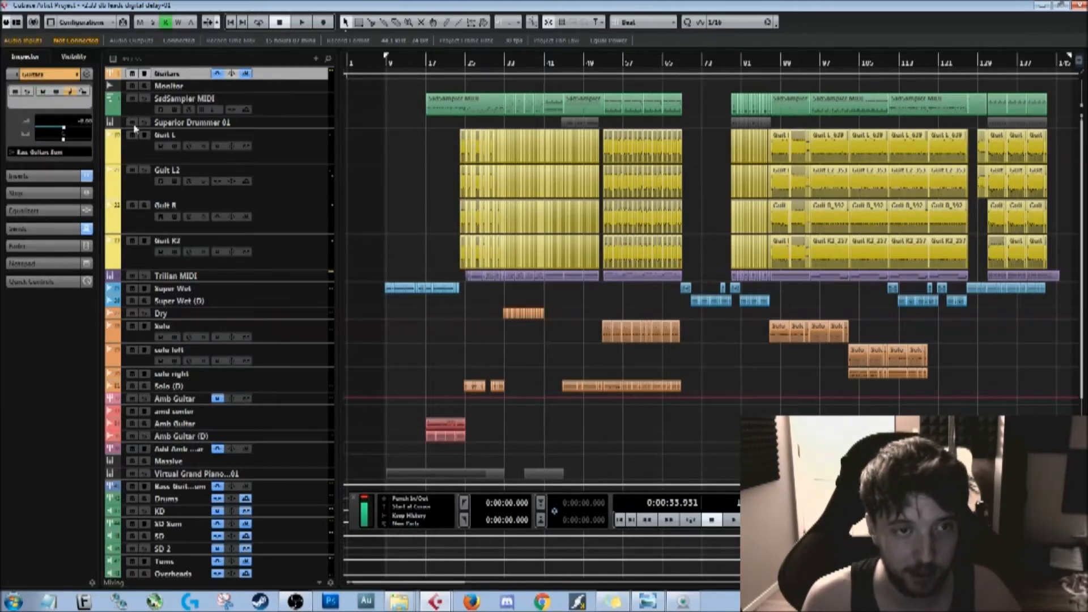
pyautogui.click(71, 175)
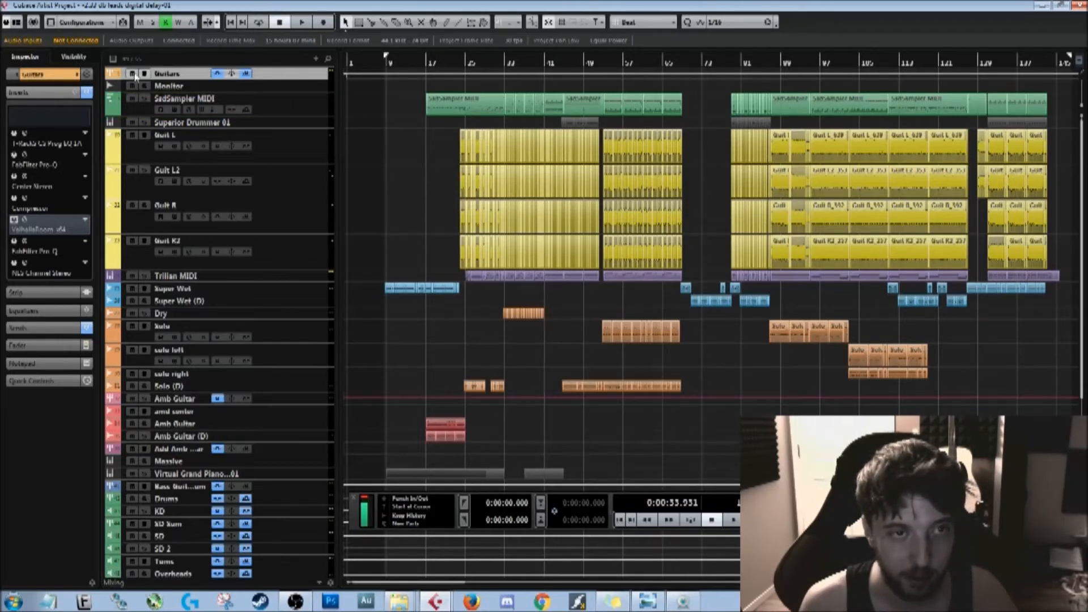
pyautogui.click(270, 88)
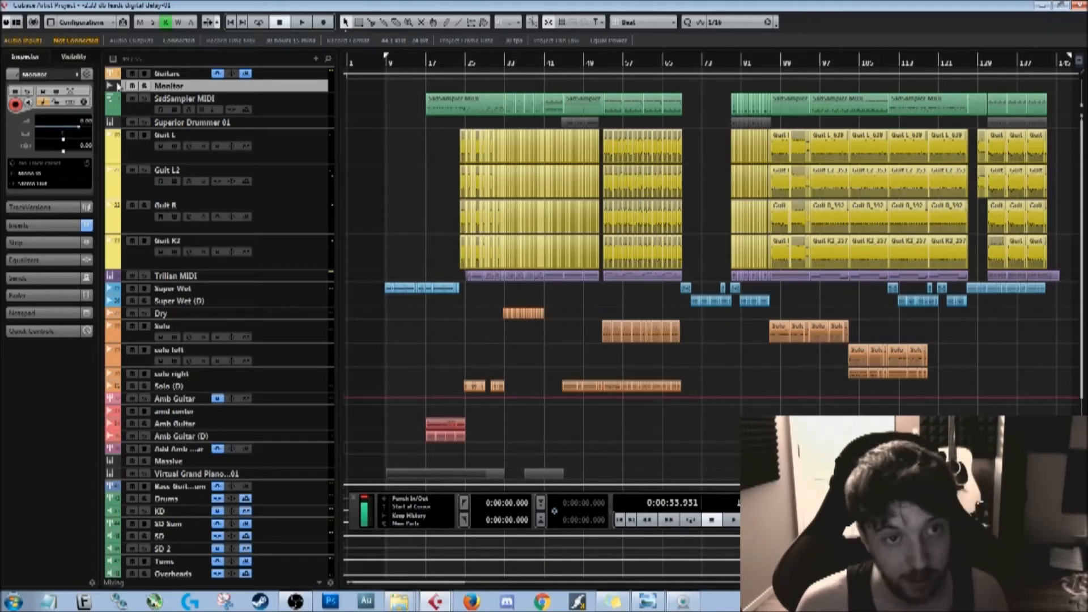
# Step: Examine the first SsdSampler MIDI part's notes in the Drum Editor, and close the editor
pyautogui.click(322, 101)
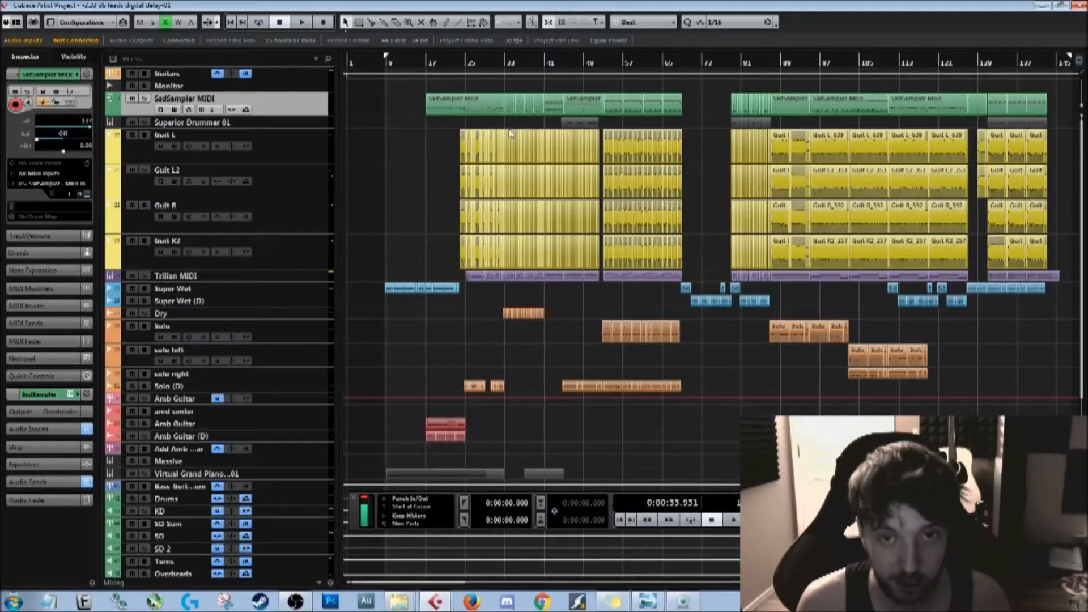
pyautogui.scroll(4, 512, 134)
pyautogui.hscroll(-5, 511, 132)
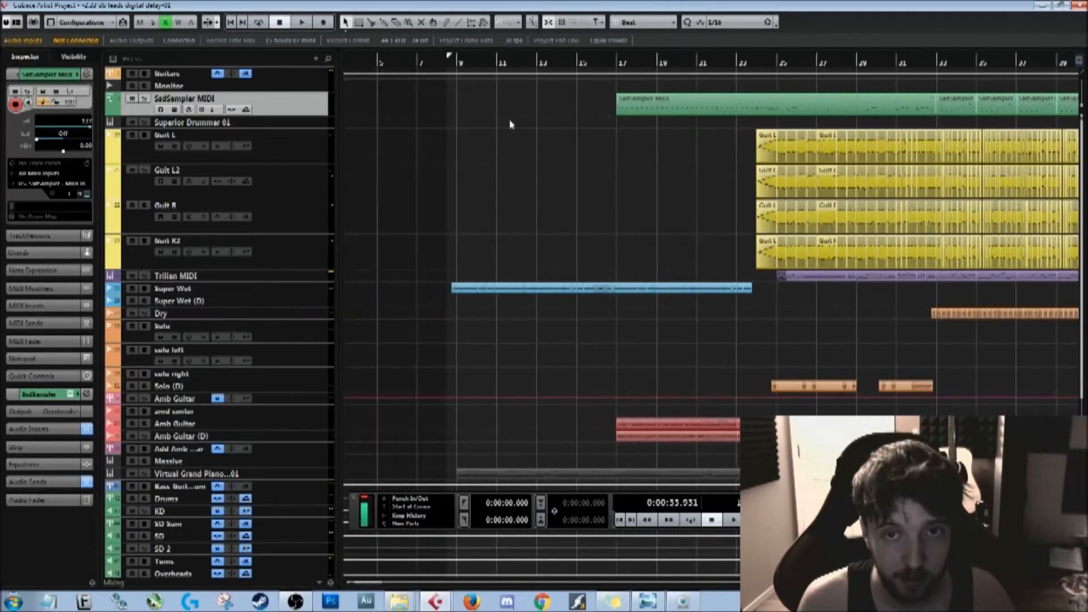
pyautogui.scroll(-3, 506, 126)
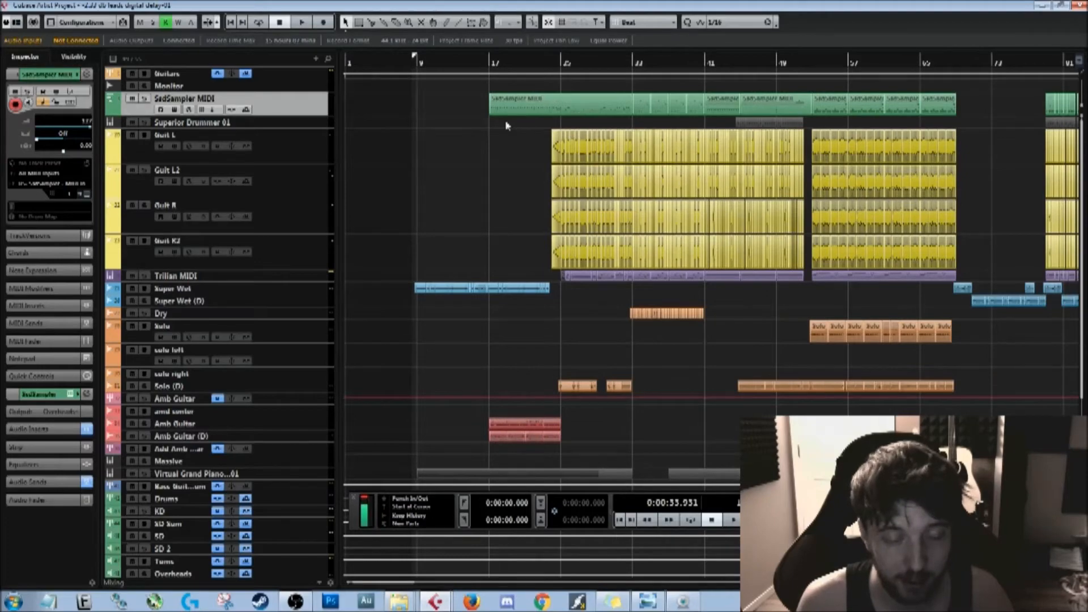
pyautogui.scroll(2, 504, 123)
pyautogui.scroll(-2, 504, 123)
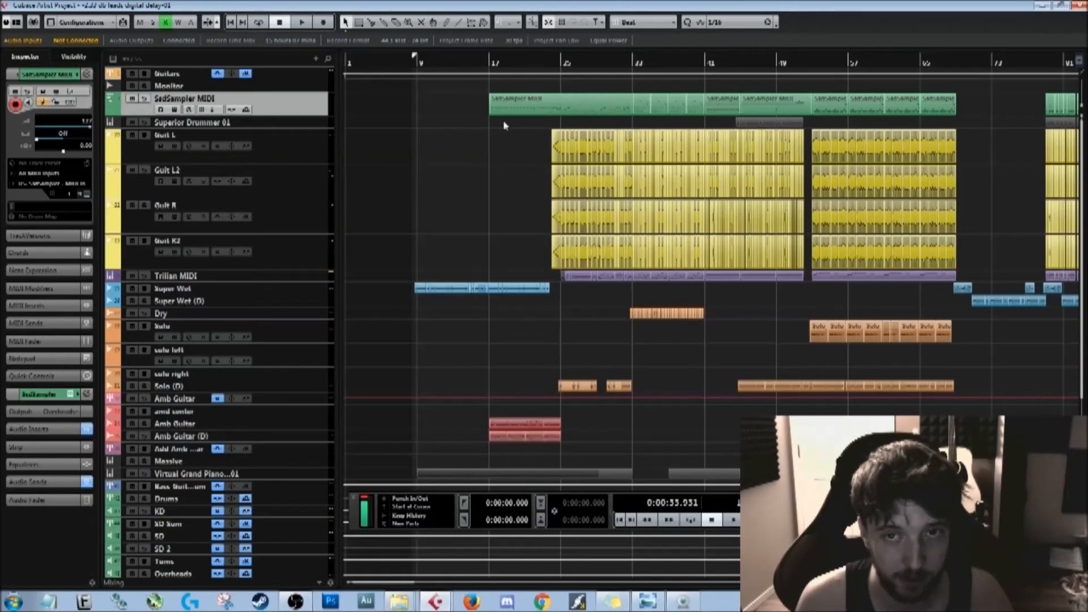
pyautogui.doubleClick(556, 108)
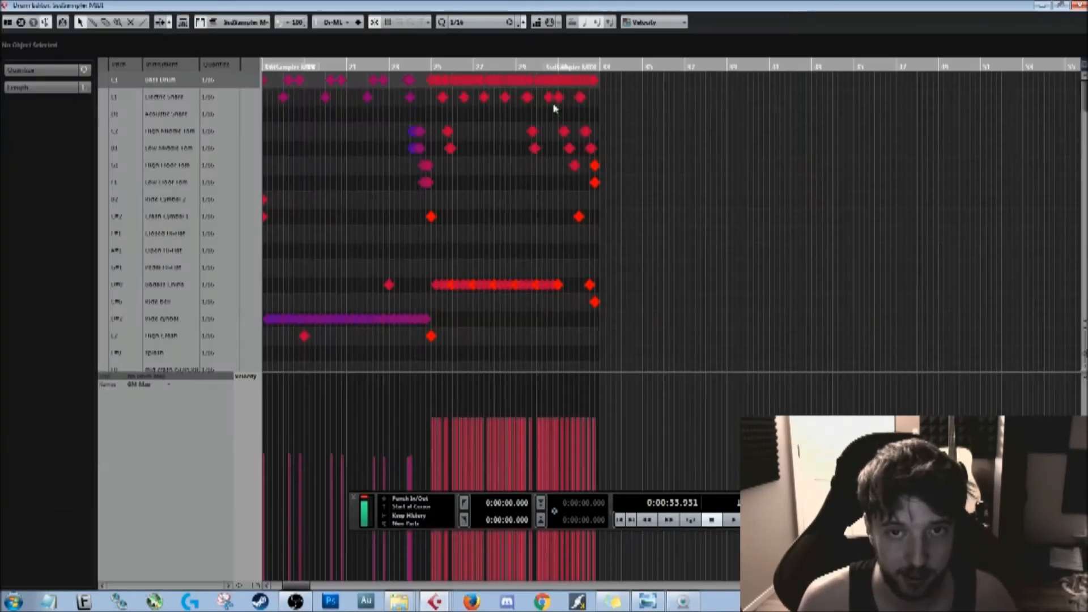
pyautogui.moveTo(451, 64); pyautogui.dragTo(338, 89)
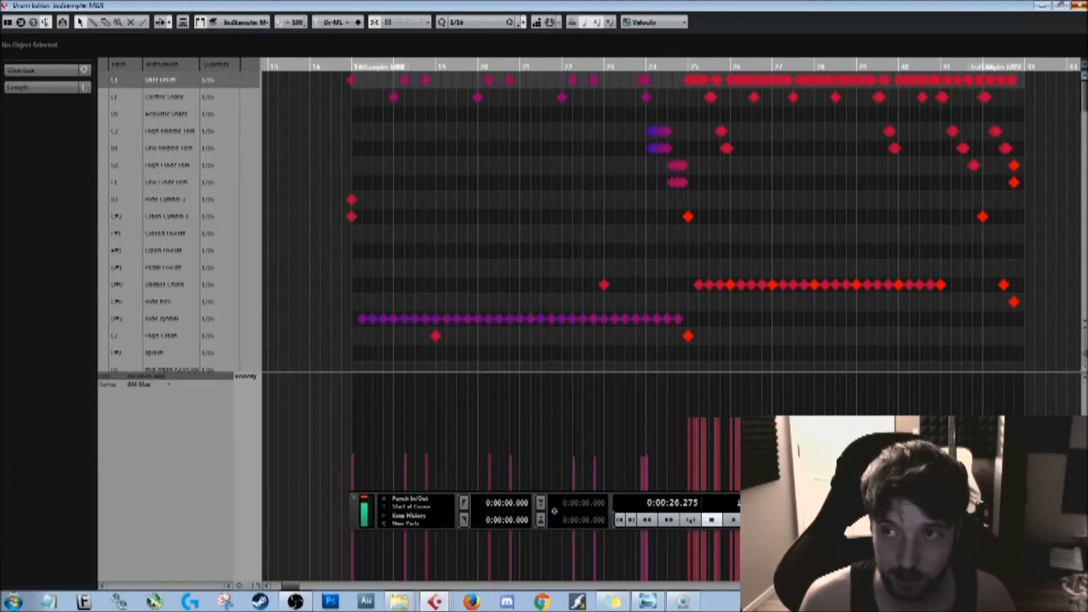
pyautogui.click(1079, 5)
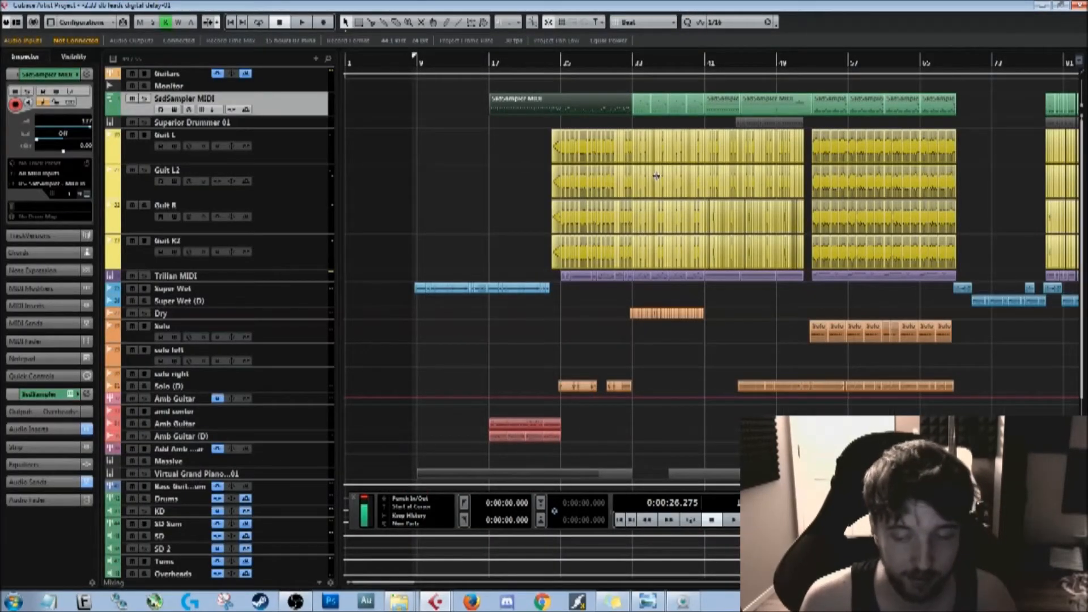
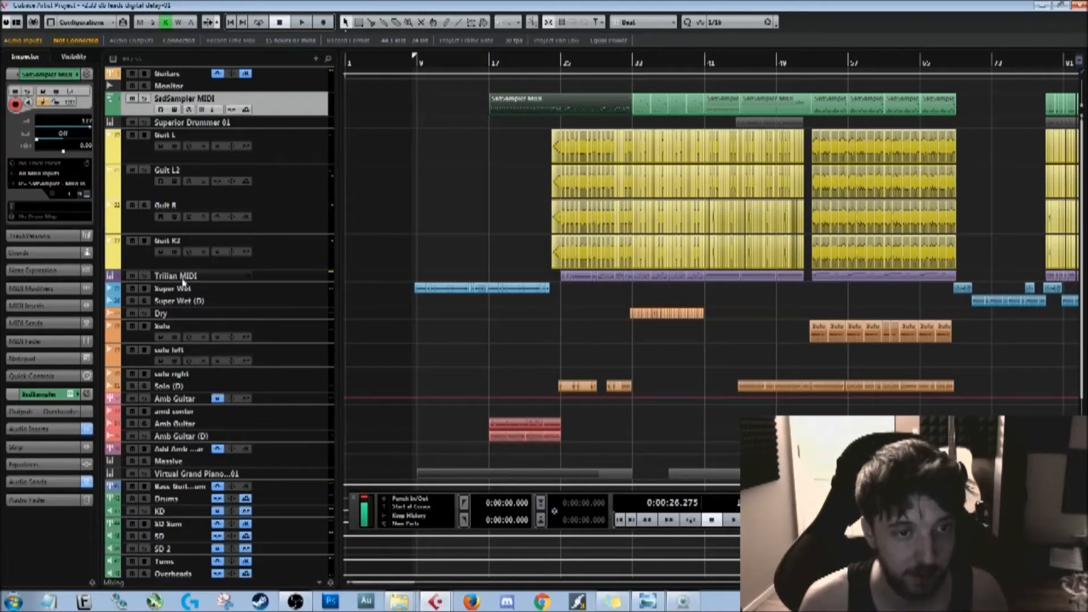
# Step: Check the Trilian MIDI track, and move the Amb Guitar group track directly below Amb Guitar (D)
pyautogui.click(287, 276)
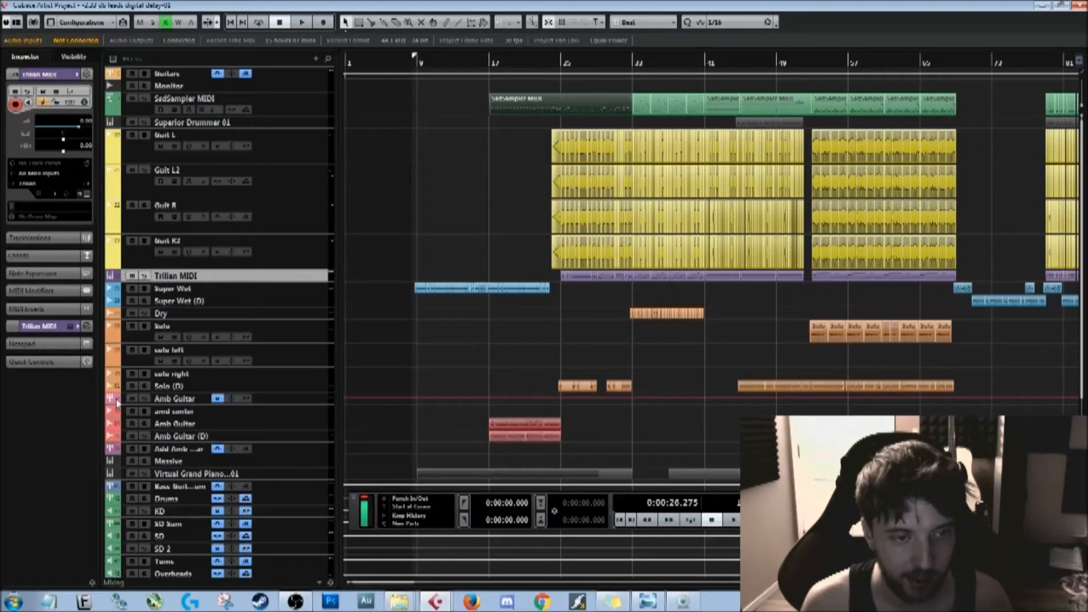
pyautogui.scroll(-4, 118, 403)
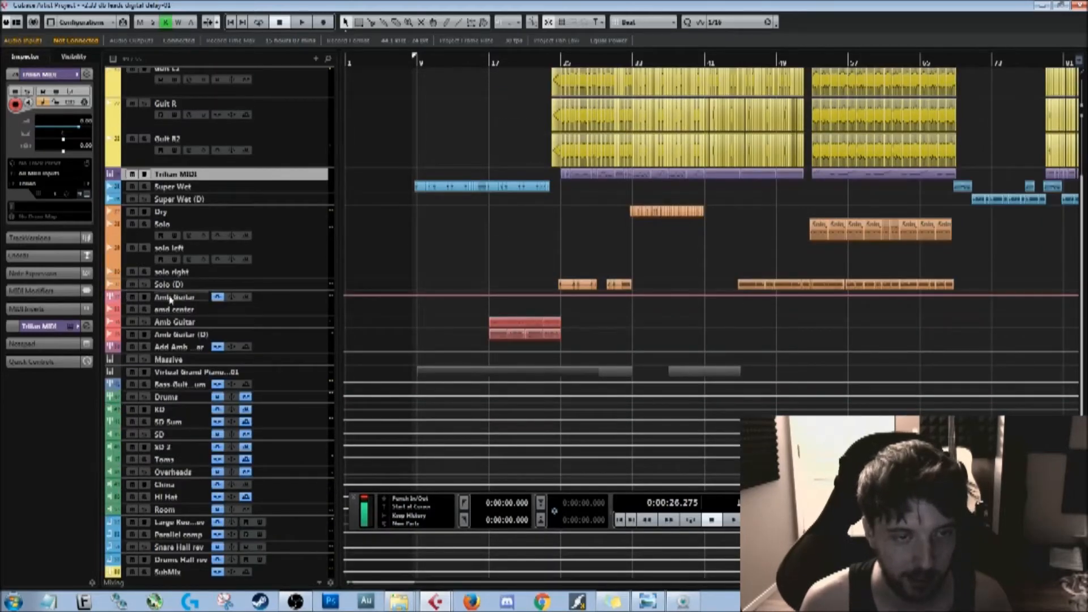
pyautogui.moveTo(170, 299); pyautogui.dragTo(267, 338)
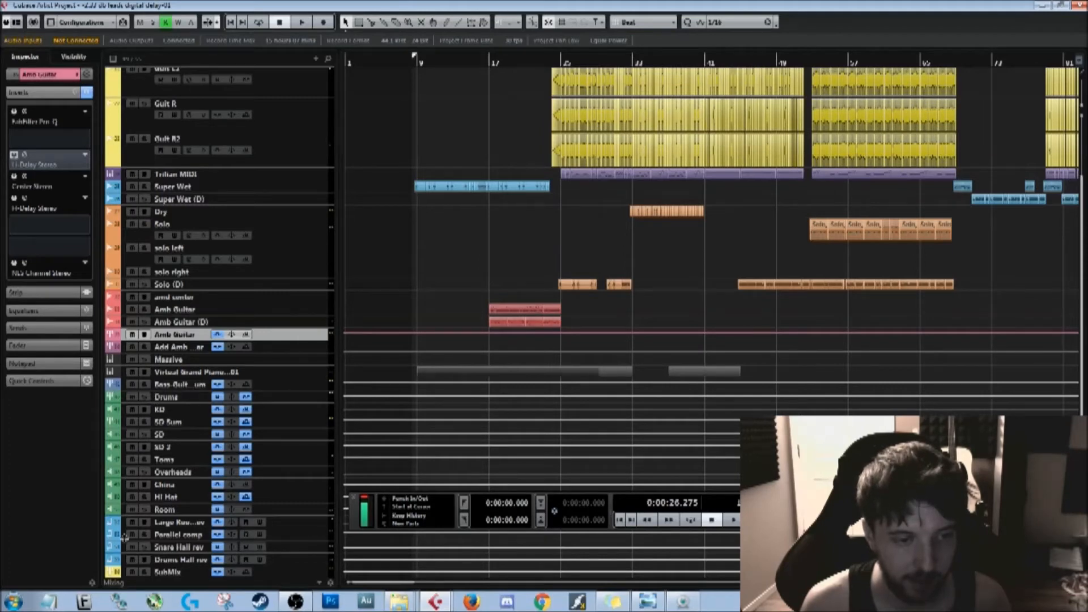
# Step: Move the SD Sum track above KD, directly below the Drums group
pyautogui.scroll(-3, 261, 435)
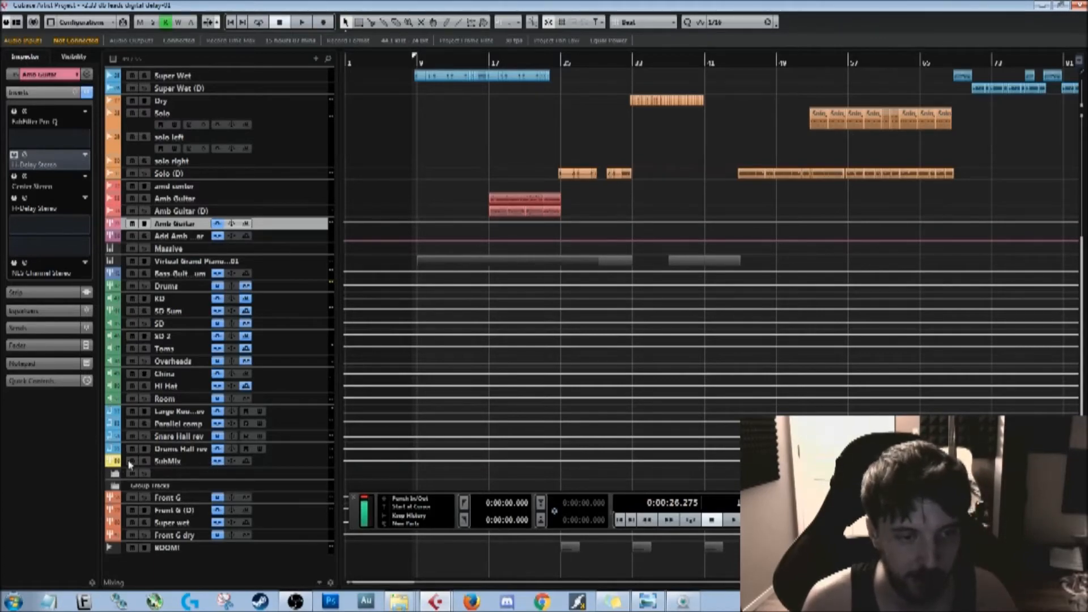
pyautogui.scroll(5, 142, 436)
pyautogui.scroll(-5, 146, 430)
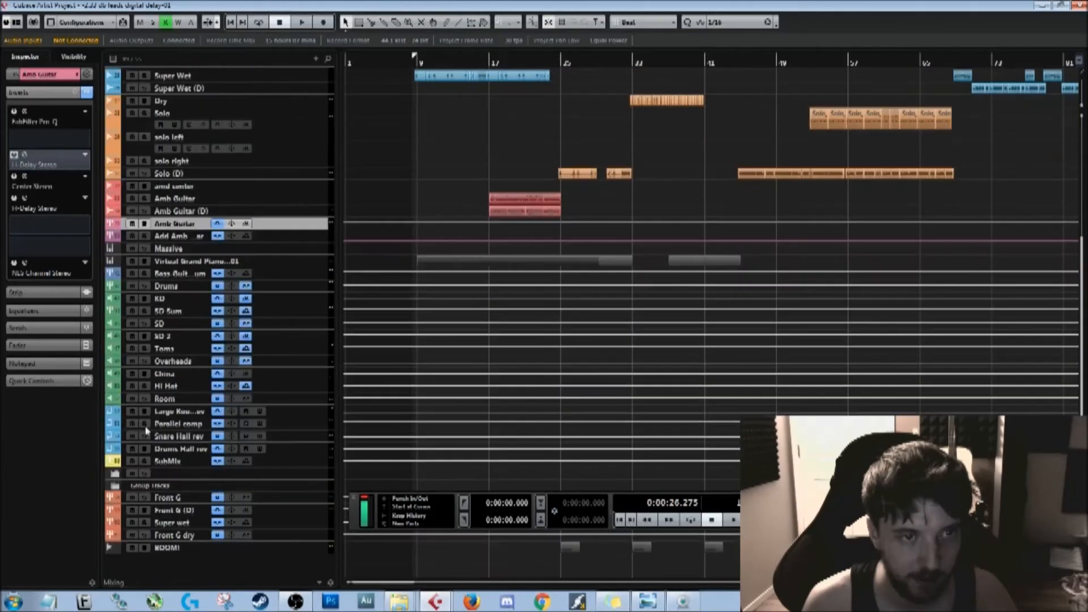
pyautogui.scroll(5, 157, 443)
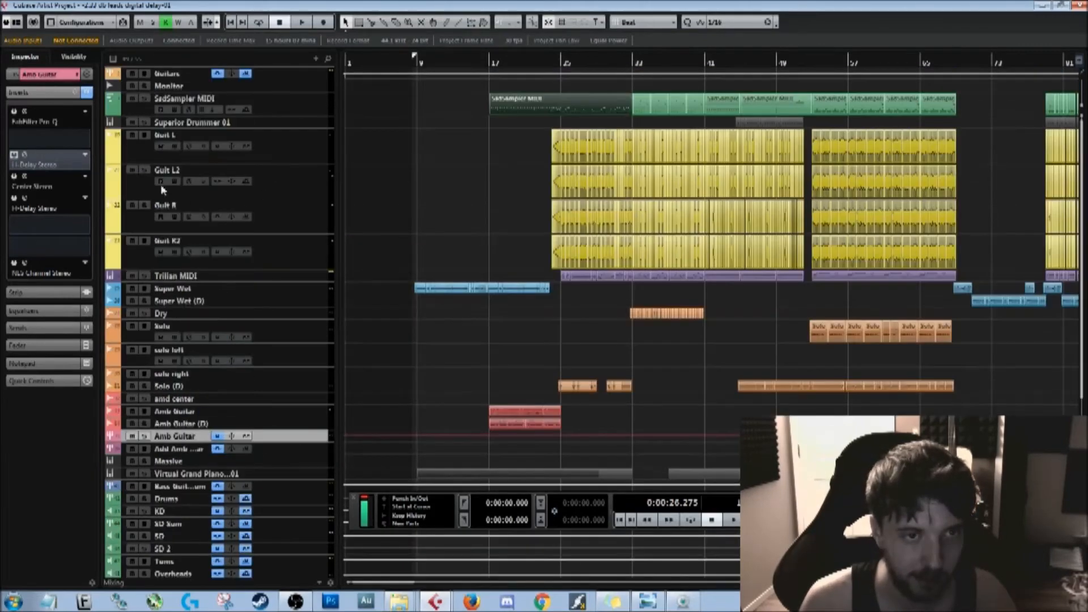
pyautogui.scroll(-5, 283, 235)
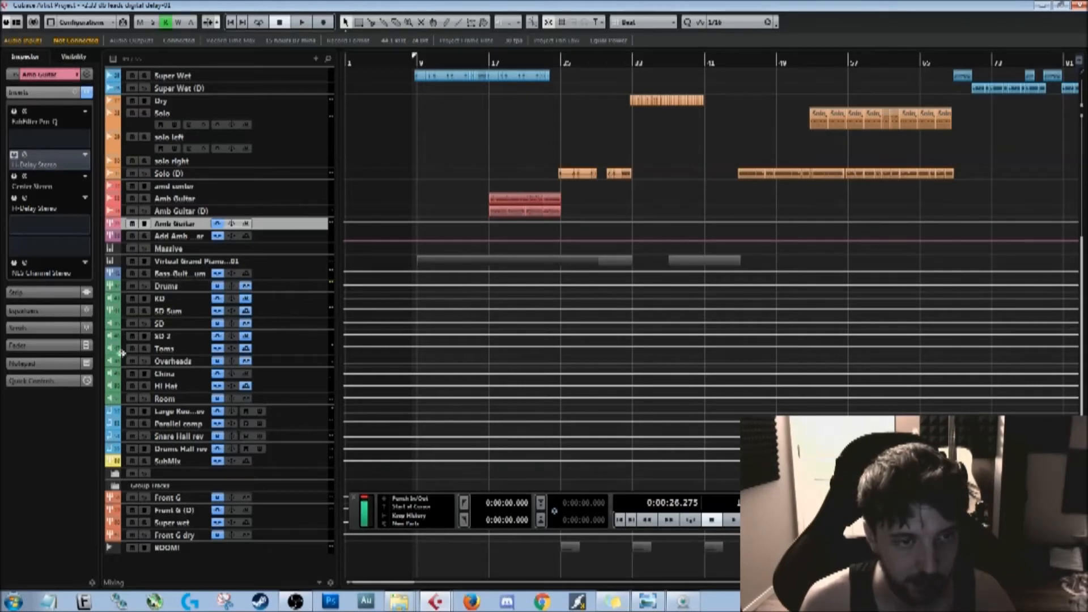
pyautogui.moveTo(276, 313); pyautogui.dragTo(279, 295)
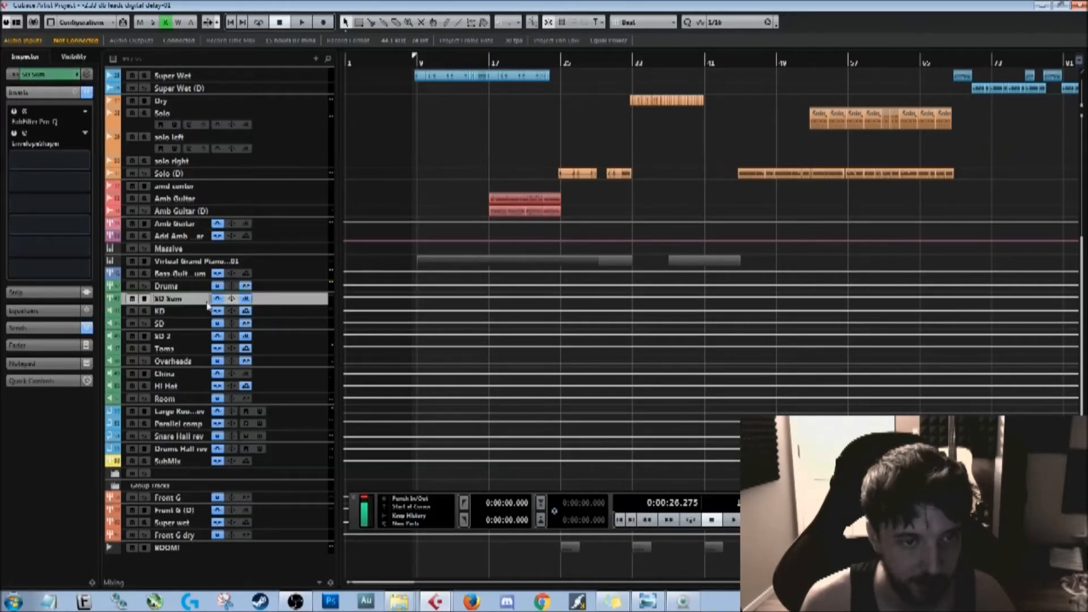
pyautogui.click(115, 289)
pyautogui.click(114, 290)
pyautogui.click(114, 290)
pyautogui.click(116, 300)
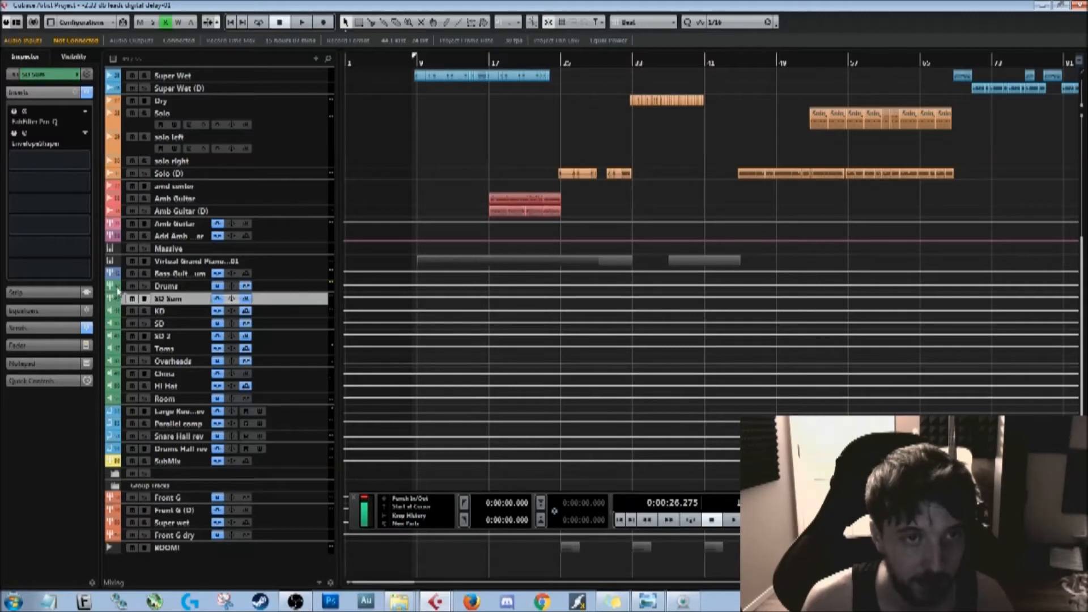
pyautogui.rightClick(114, 301)
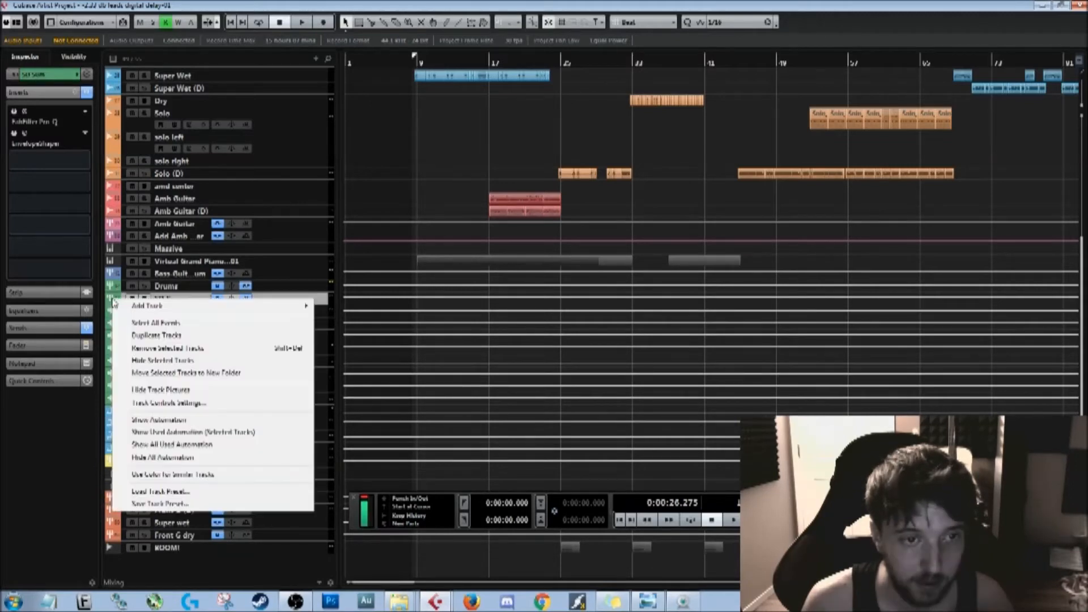
pyautogui.click(327, 299)
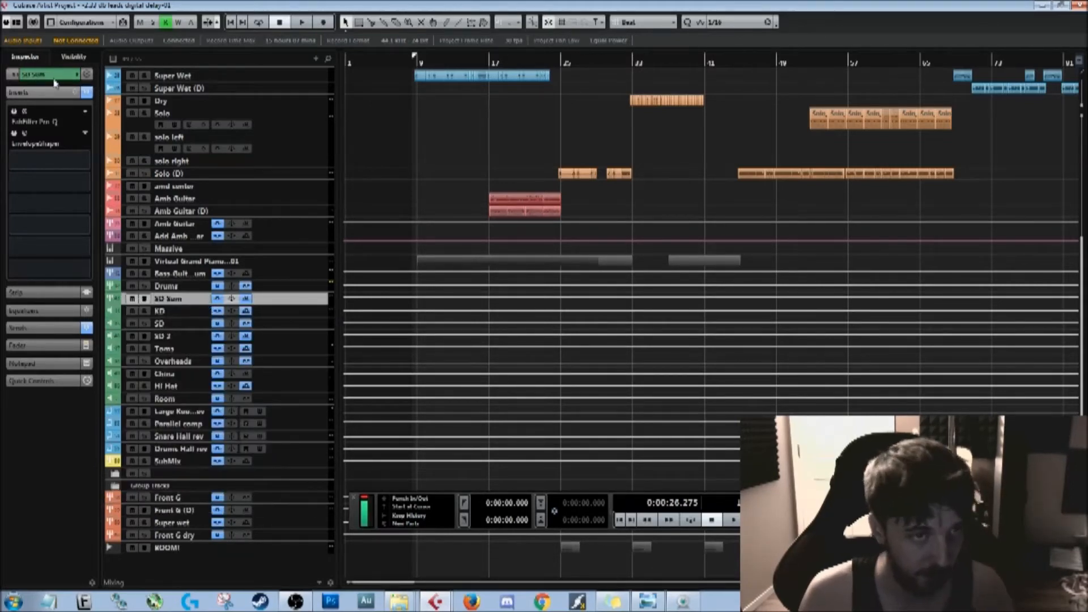
# Step: Show the SD Sum track's basic channel settings, and reset the SD Sum and Drums group tracks to the default colour
pyautogui.click(85, 82)
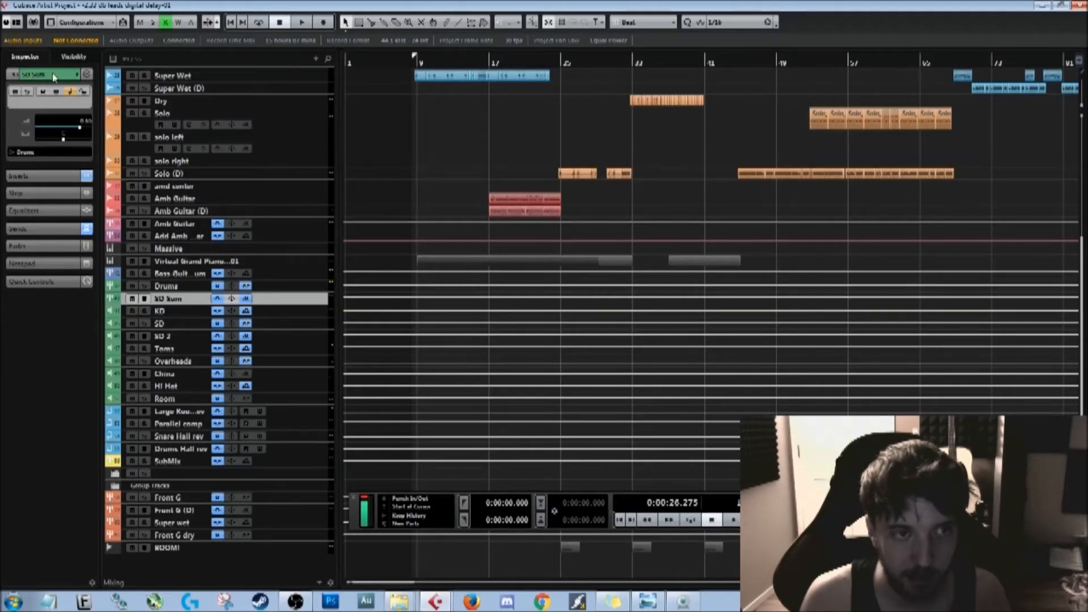
pyautogui.click(120, 302)
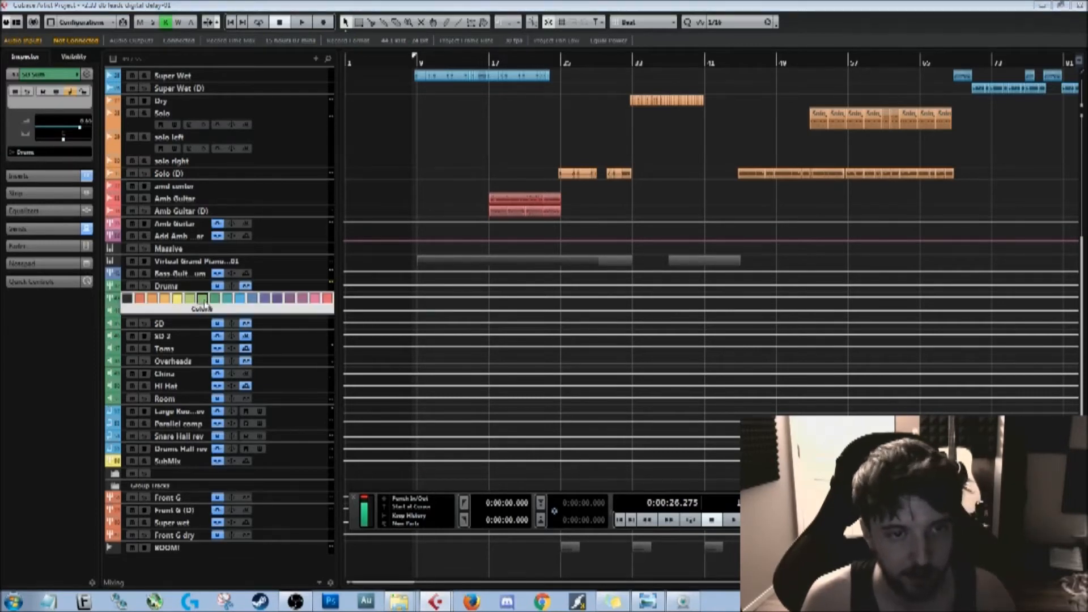
pyautogui.click(127, 301)
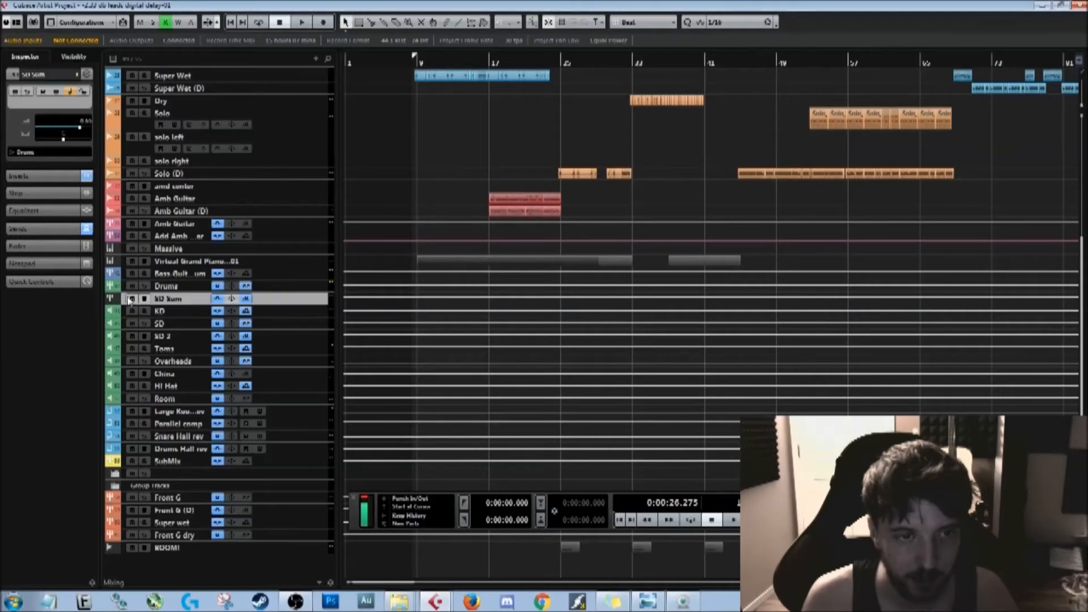
pyautogui.click(120, 294)
pyautogui.click(127, 287)
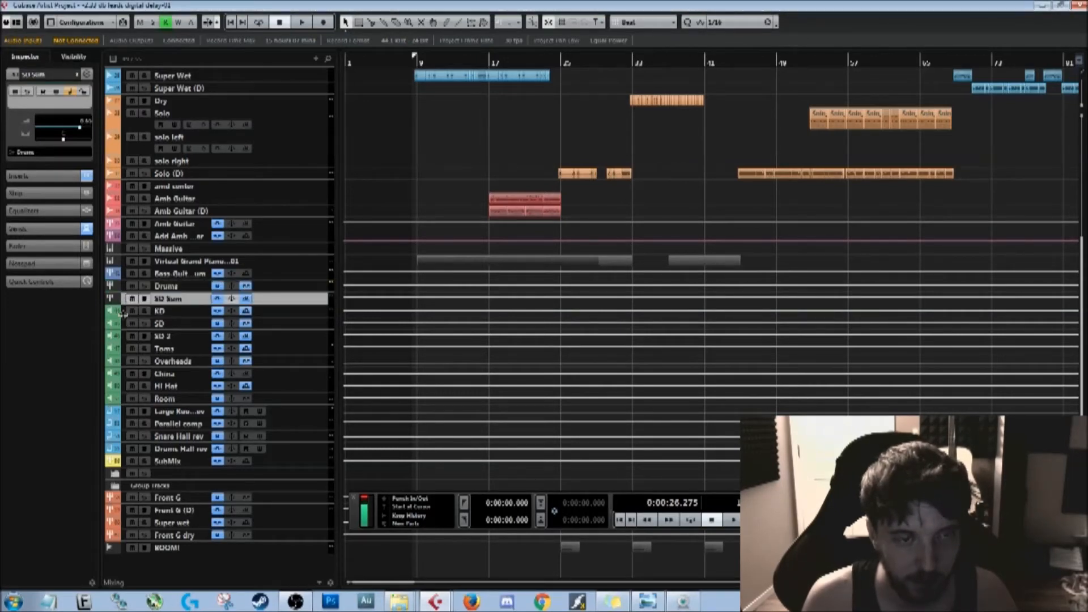
# Step: Colour the Drums and SD Sum group tracks the same bluish purple
pyautogui.click(122, 293)
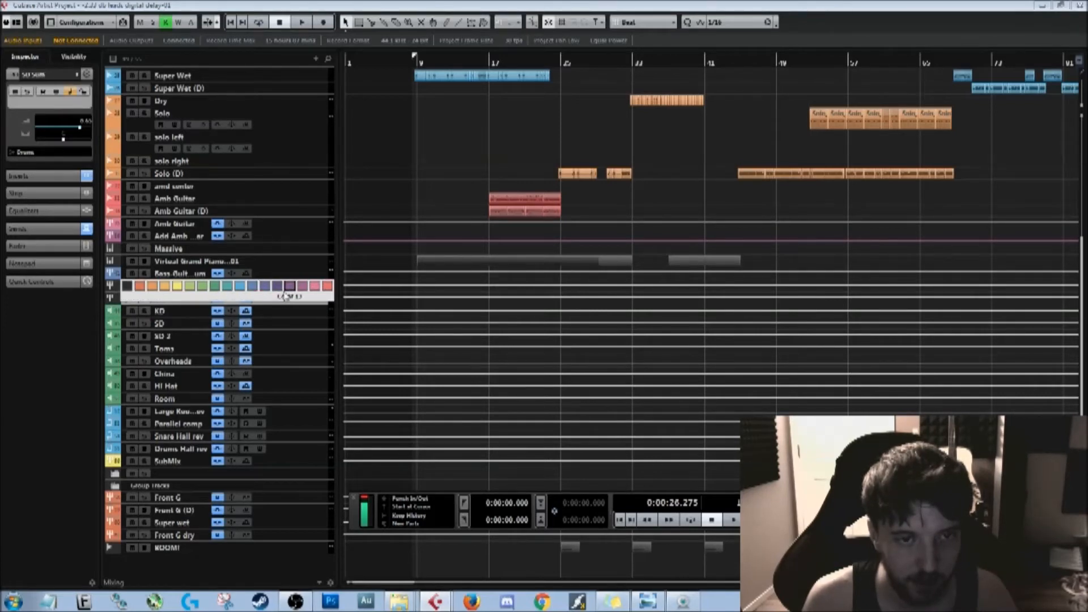
pyautogui.click(267, 289)
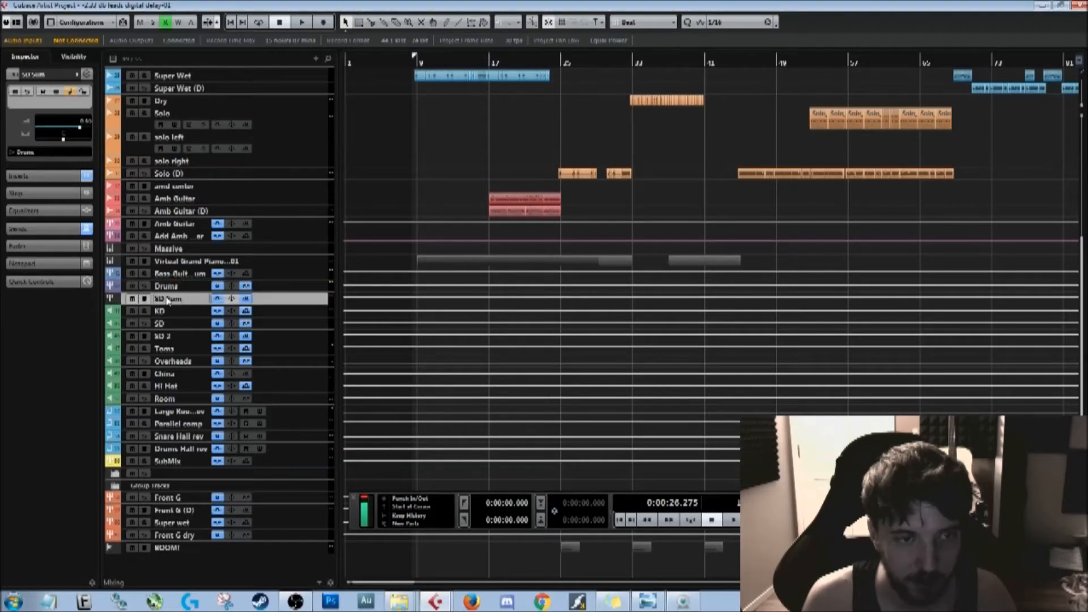
pyautogui.click(120, 289)
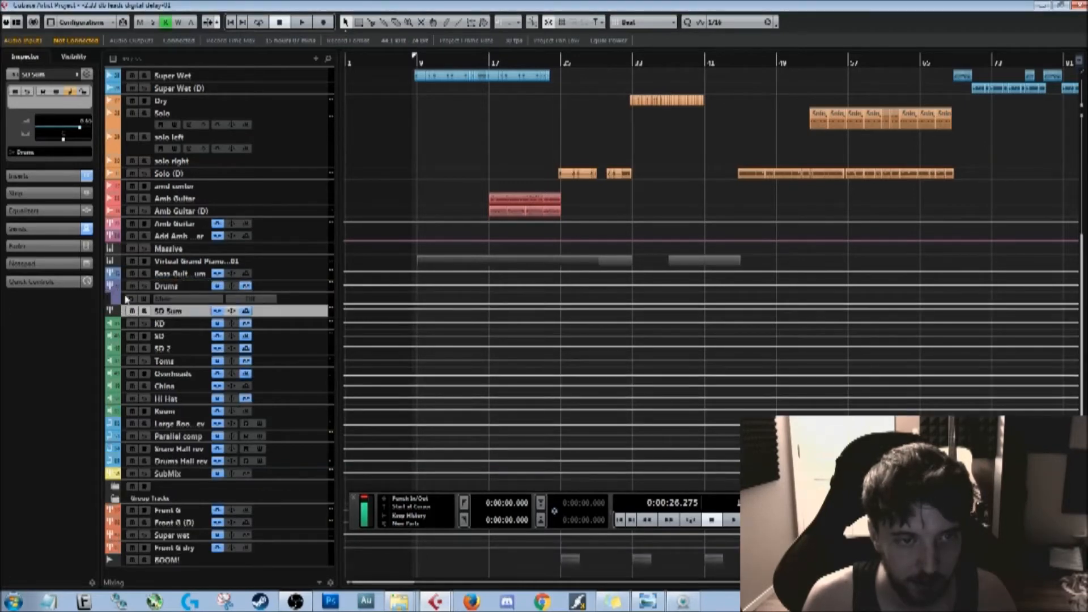
pyautogui.click(121, 289)
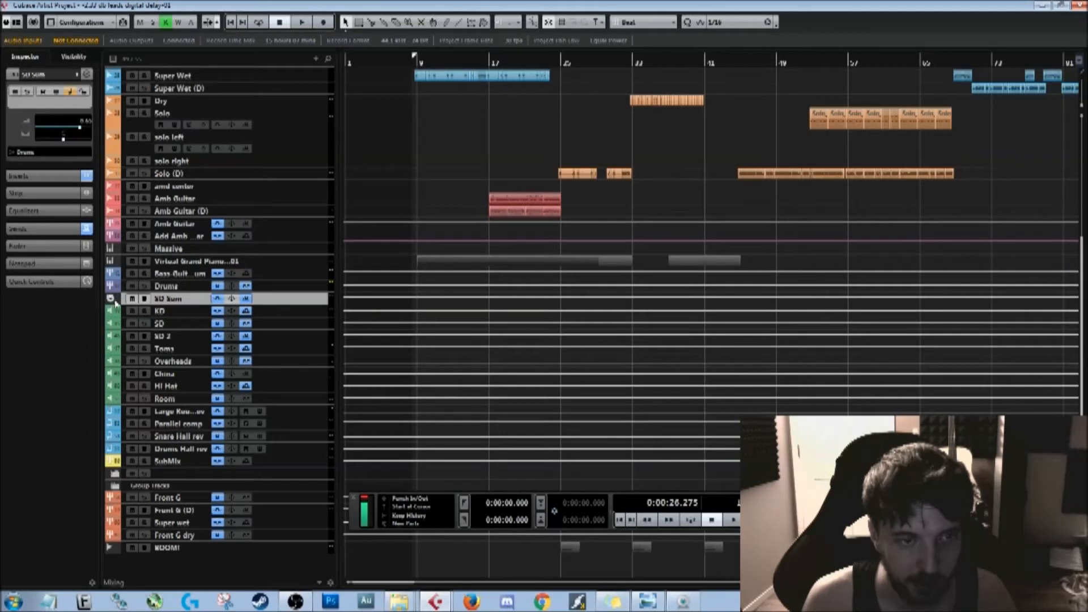
pyautogui.click(117, 300)
pyautogui.click(264, 299)
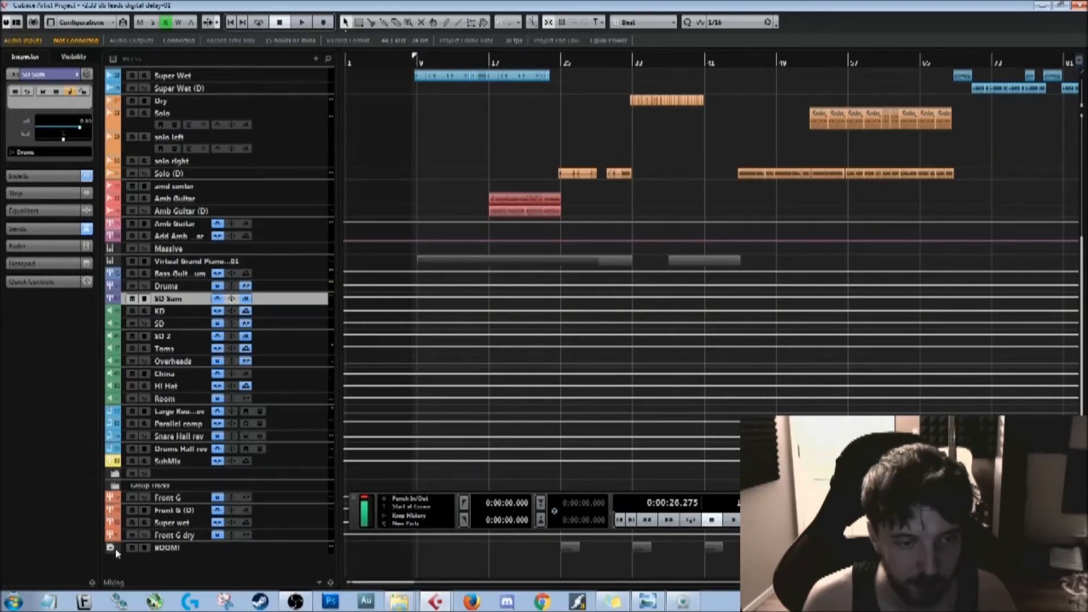
# Step: Hide the floating Transport panel that covers the arrangement
pyautogui.moveTo(354, 523); pyautogui.dragTo(319, 510)
pyautogui.press('F2')
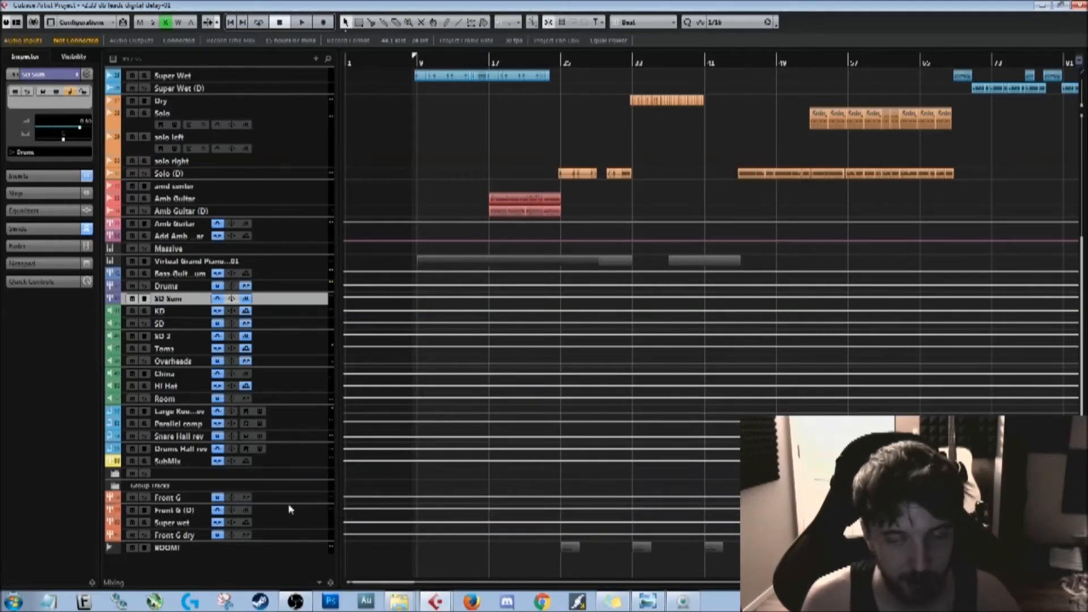
pyautogui.press('F2')
pyautogui.press('F2')
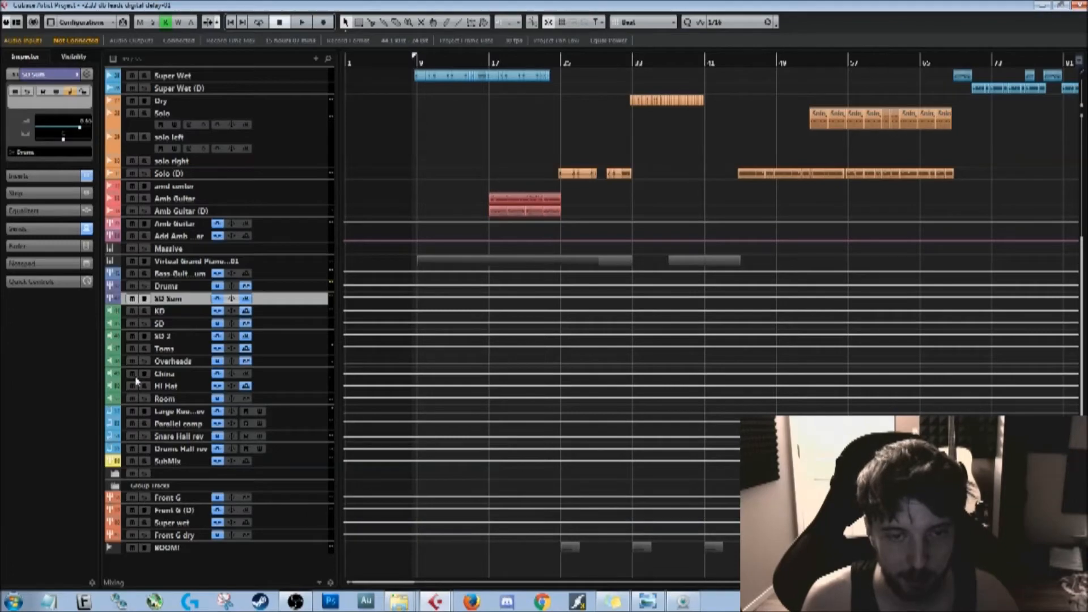
# Step: Review the track list from beginning to end, and show all hidden tracks, including Bass, VOX1_DI and VOX2_DI
pyautogui.scroll(5, 395, 421)
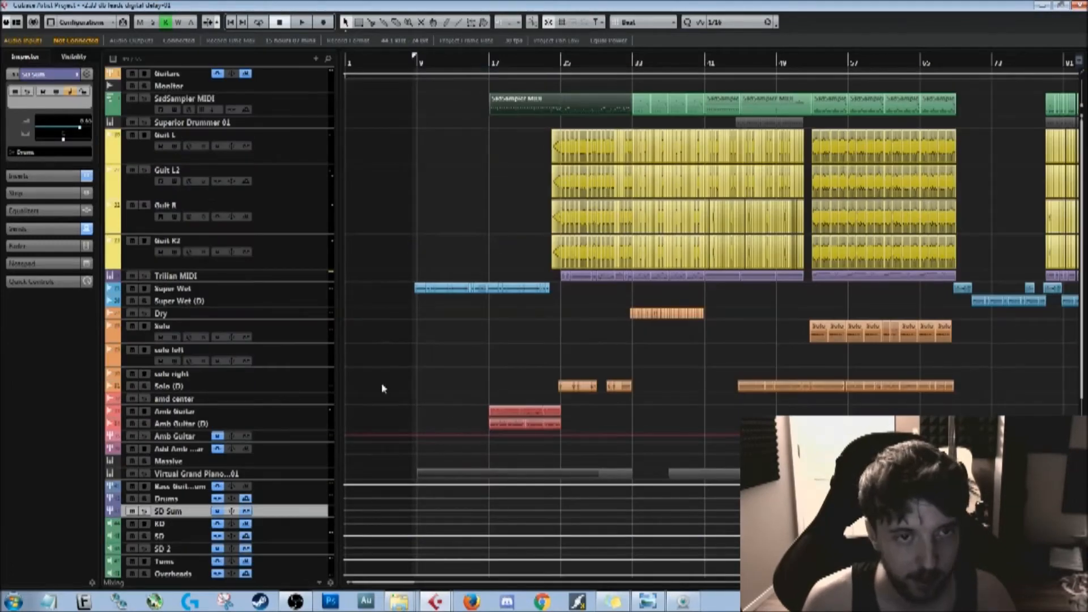
pyautogui.scroll(-5, 192, 161)
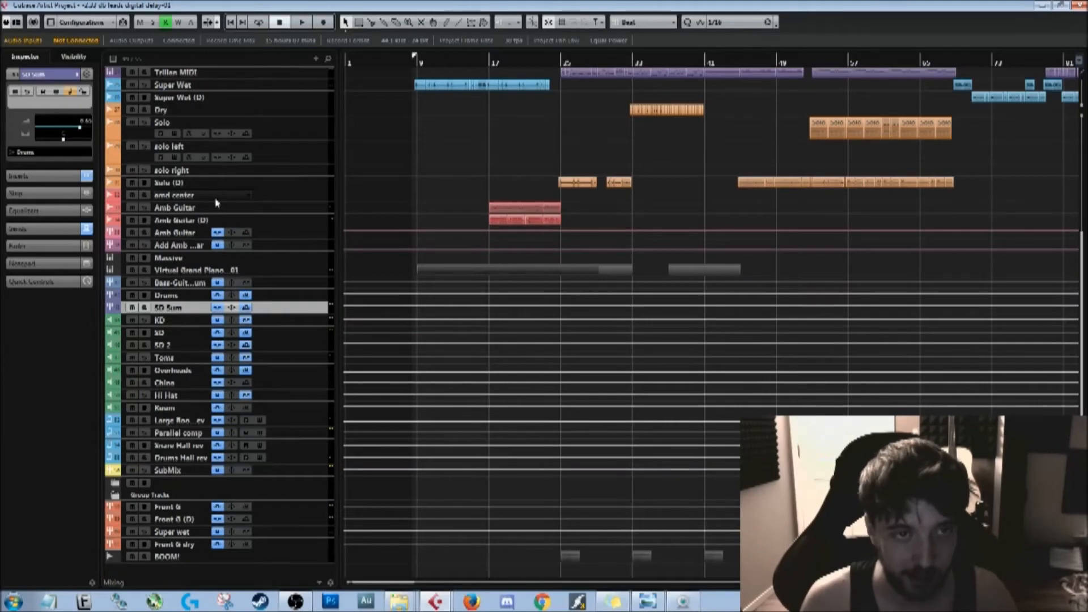
pyautogui.scroll(5, 231, 206)
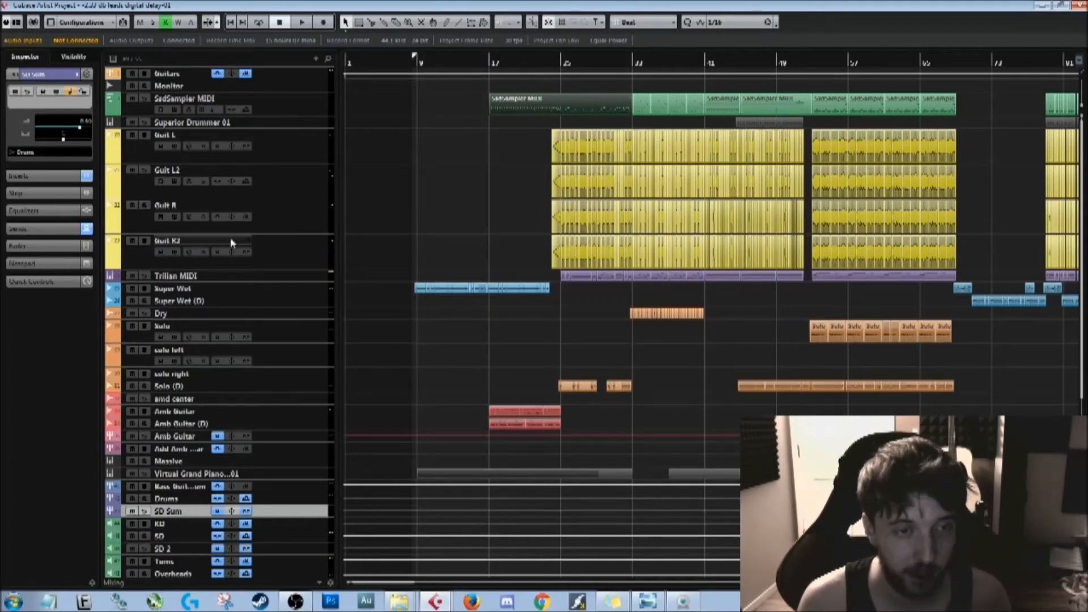
pyautogui.scroll(-5, 301, 326)
pyautogui.scroll(5, 304, 318)
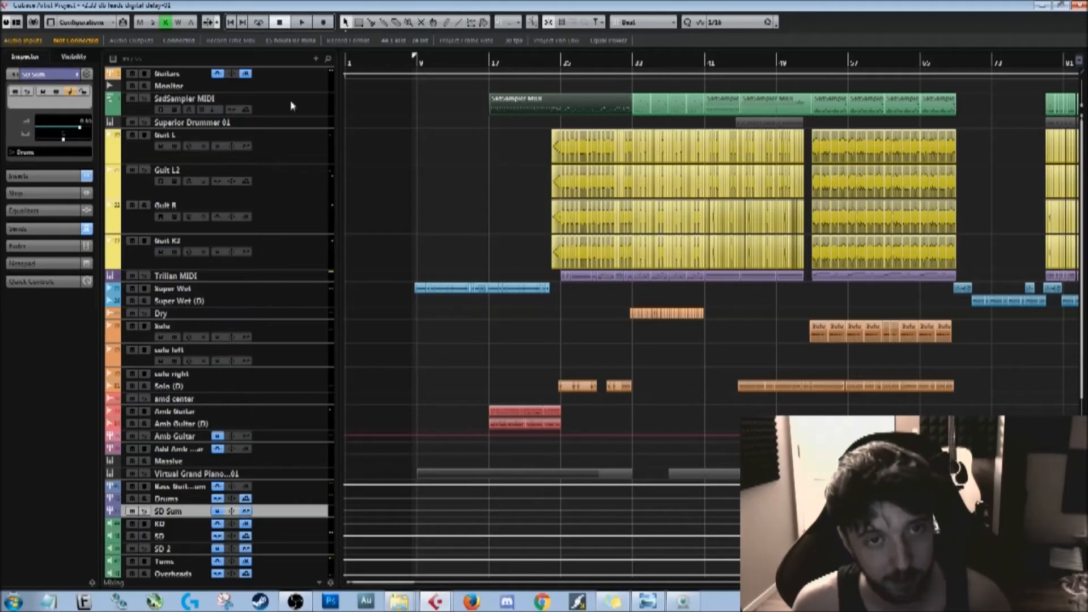
pyautogui.click(130, 60)
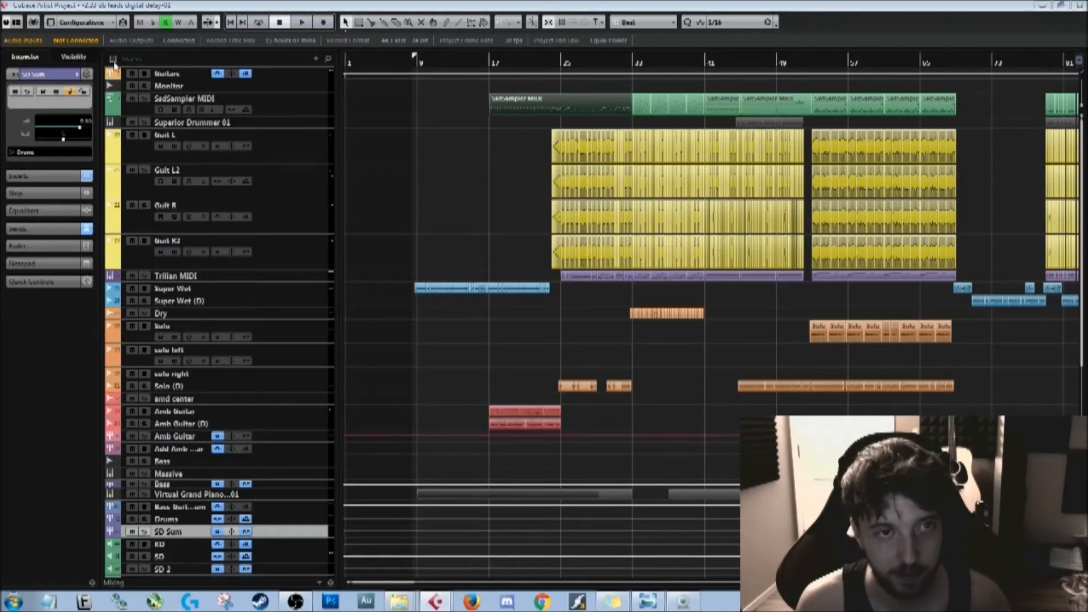
pyautogui.scroll(-10, 214, 368)
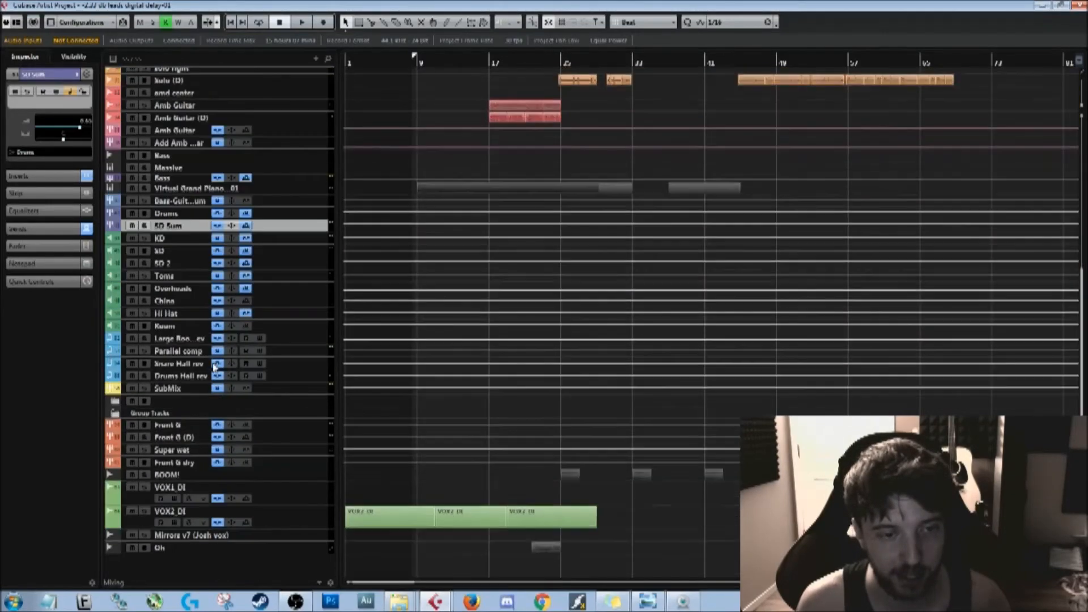
pyautogui.scroll(10, 218, 408)
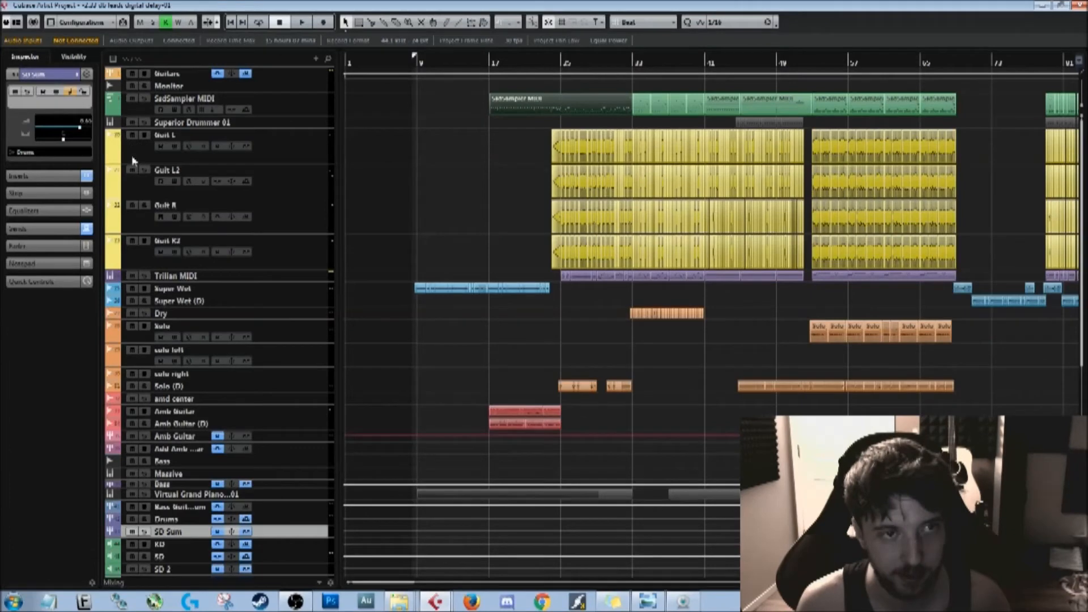
# Step: Hide the VOX1_DI, VOX2_DI, Mirrors v7 and Oh tracks through track visibility, and return to the channel settings
pyautogui.click(83, 58)
pyautogui.click(12, 577)
pyautogui.click(12, 555)
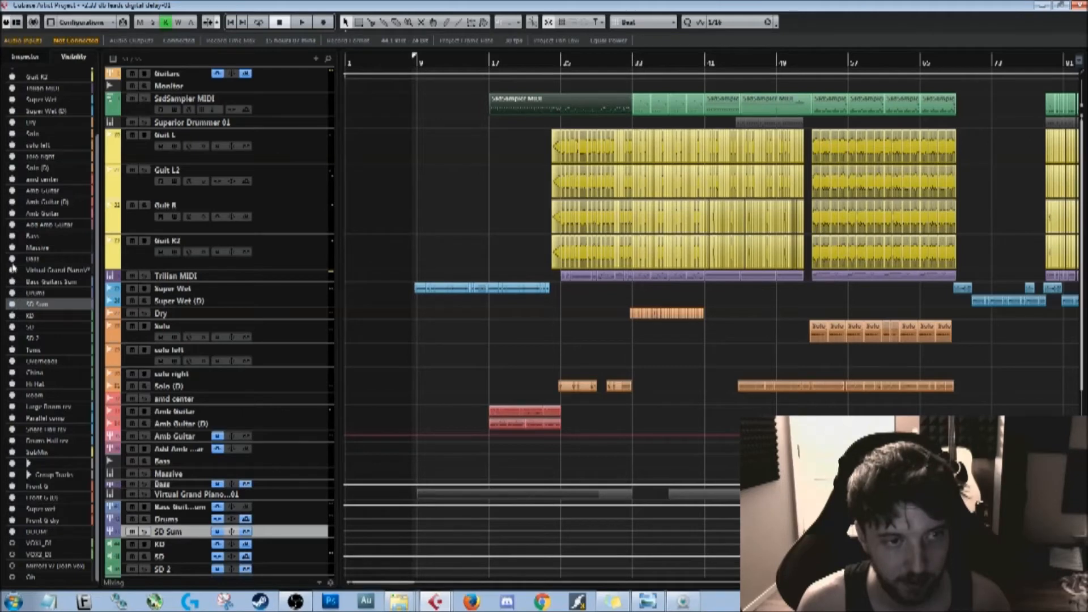
pyautogui.scroll(3, 12, 266)
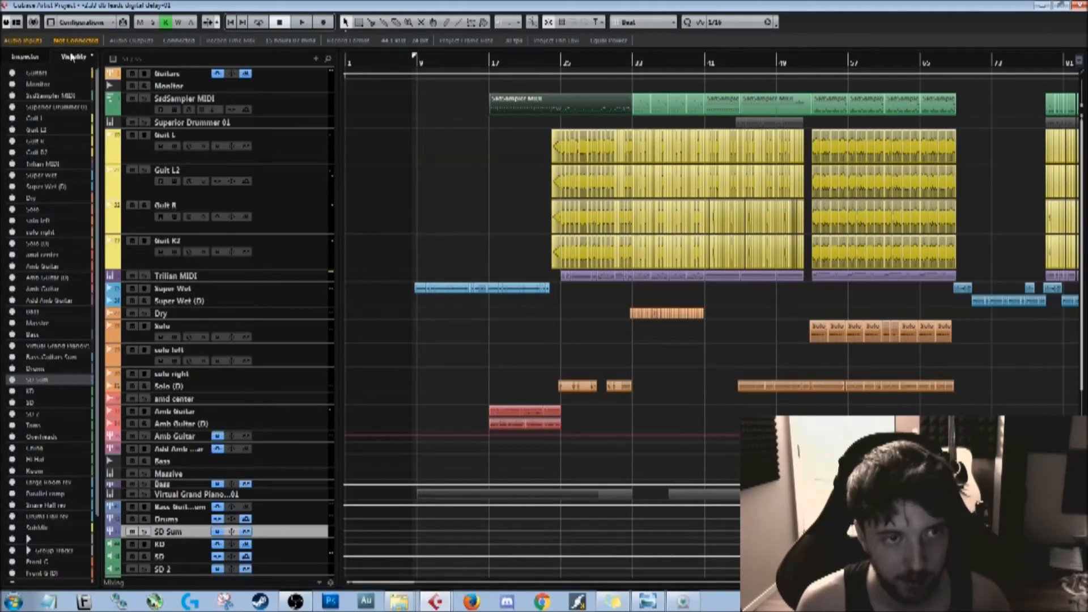
pyautogui.click(42, 56)
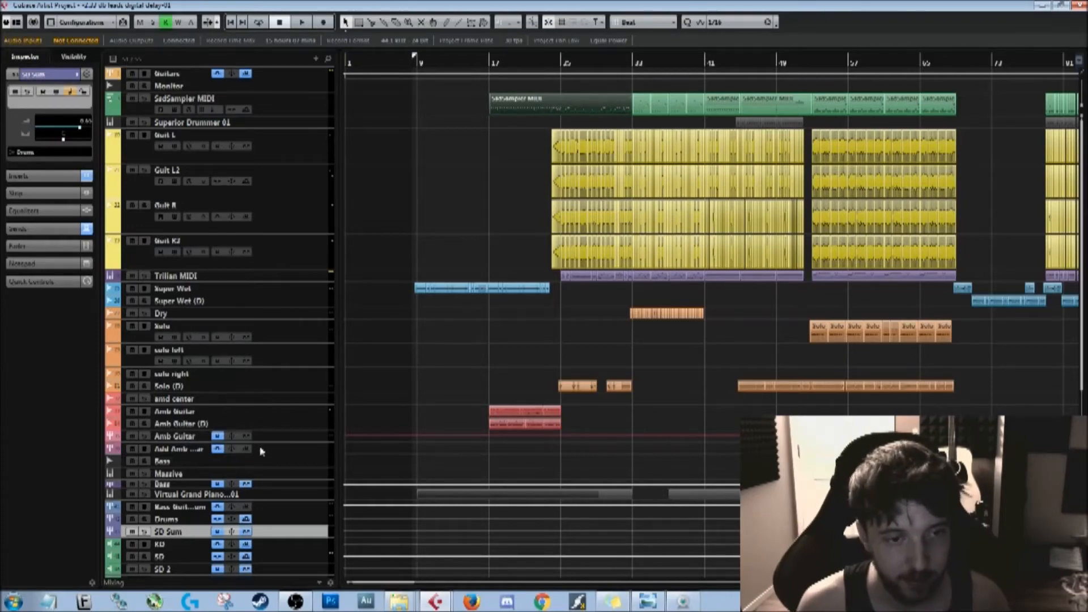
# Step: Examine the Guitars group's insert effects and the Guit L track's input and output routing
pyautogui.scroll(-5, 198, 464)
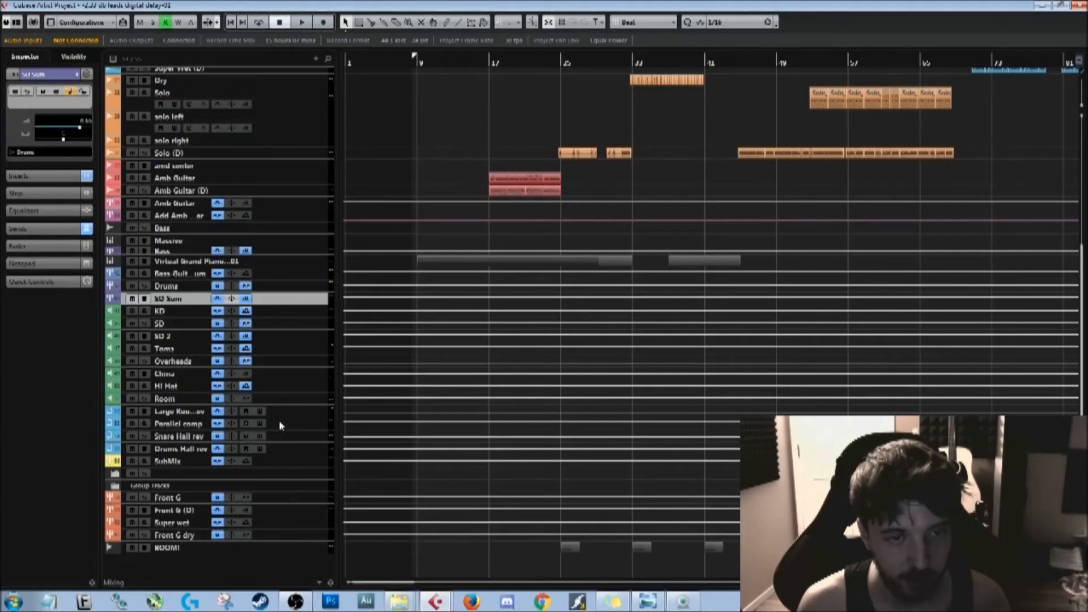
pyautogui.scroll(5, 275, 423)
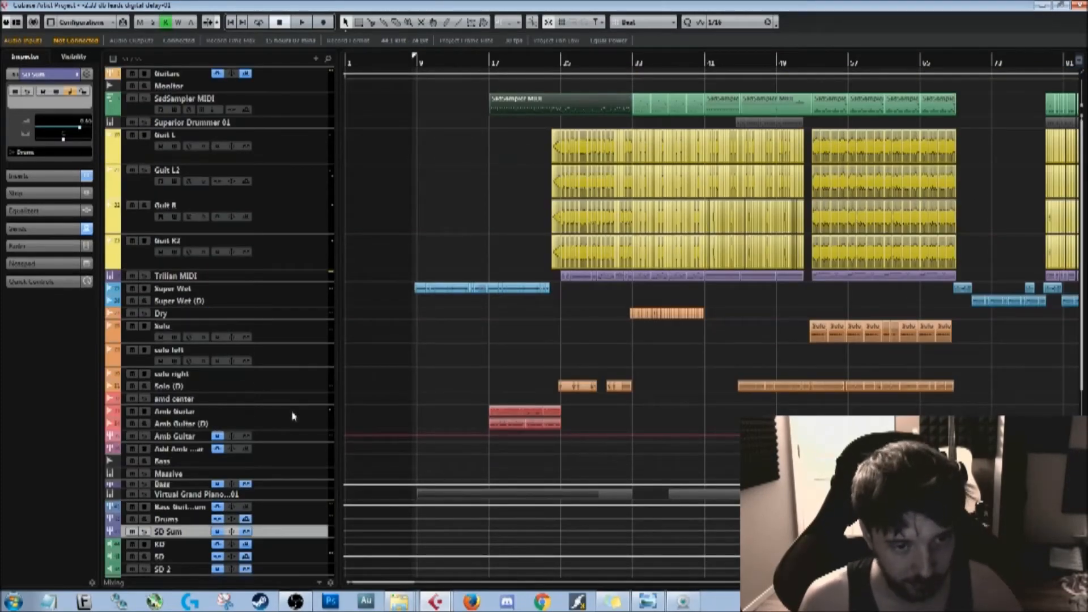
pyautogui.click(308, 73)
pyautogui.click(34, 182)
pyautogui.scroll(-1, 32, 184)
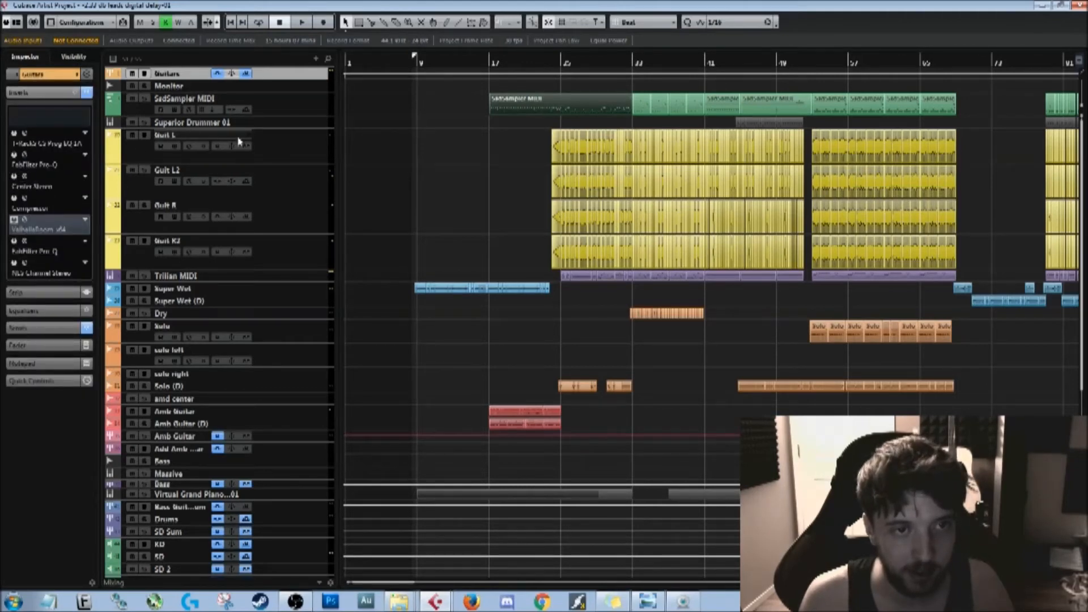
pyautogui.click(205, 151)
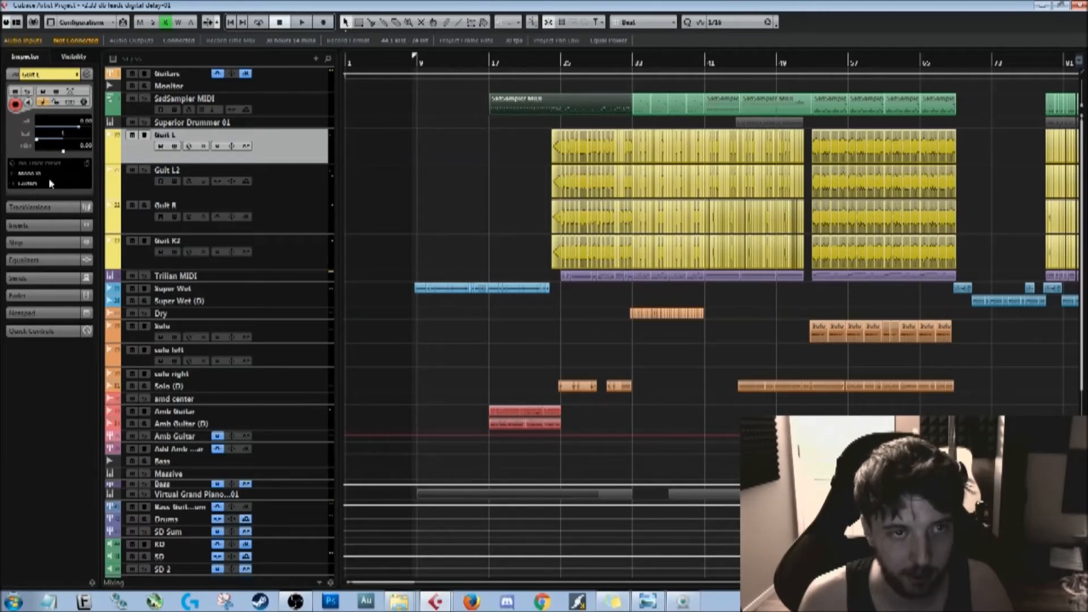
# Step: Inspect the Guitars group's T-RackS EQ, first FabFilter Pro-Q and Center Stereo inserts, closing the Center Stereo editor
pyautogui.click(298, 77)
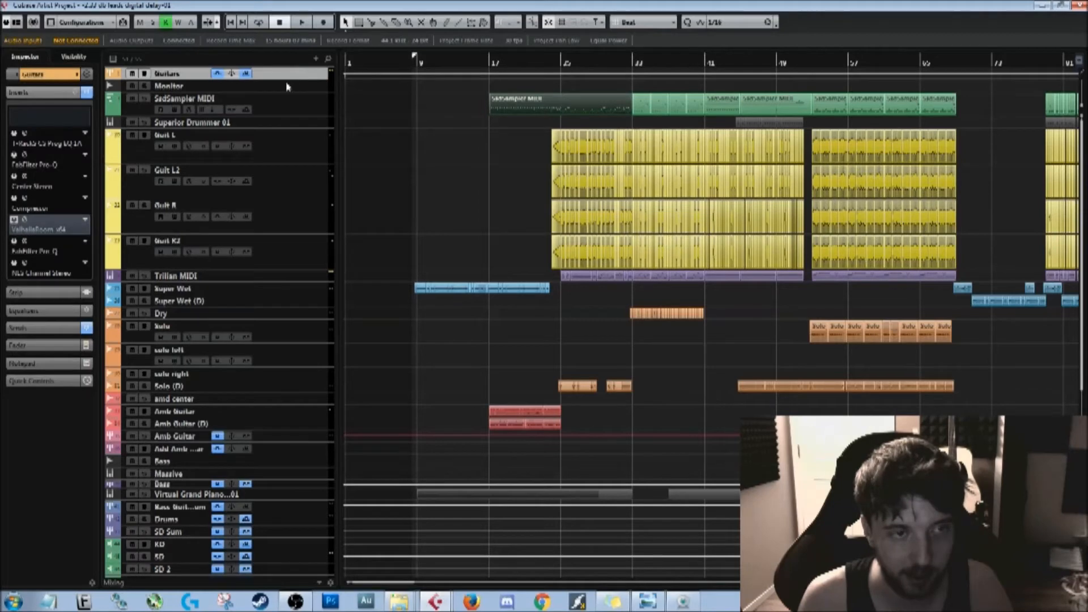
pyautogui.click(25, 133)
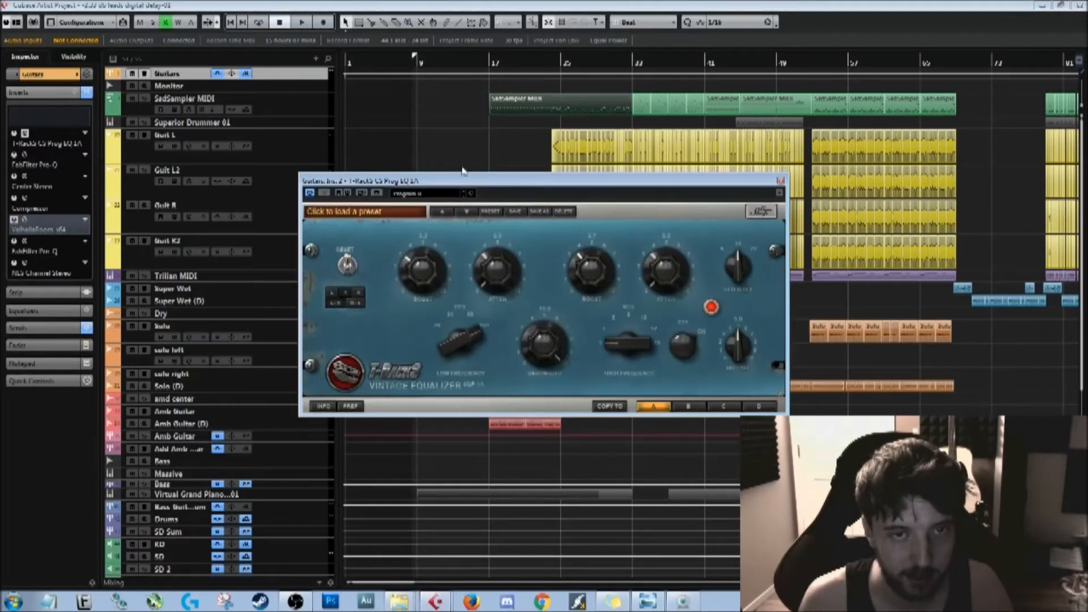
pyautogui.moveTo(483, 174); pyautogui.dragTo(533, 113)
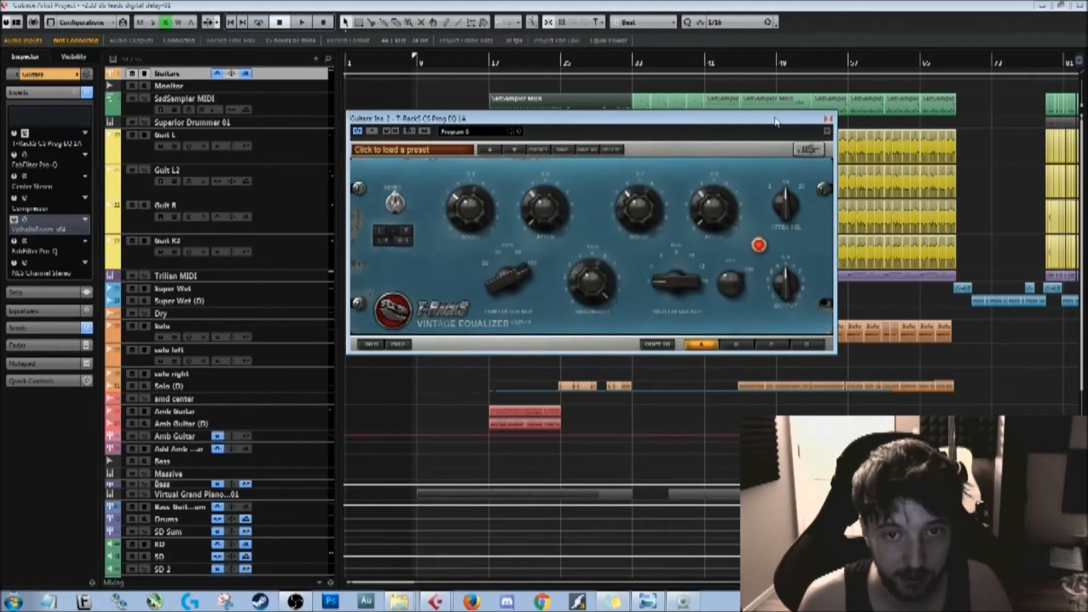
pyautogui.click(25, 156)
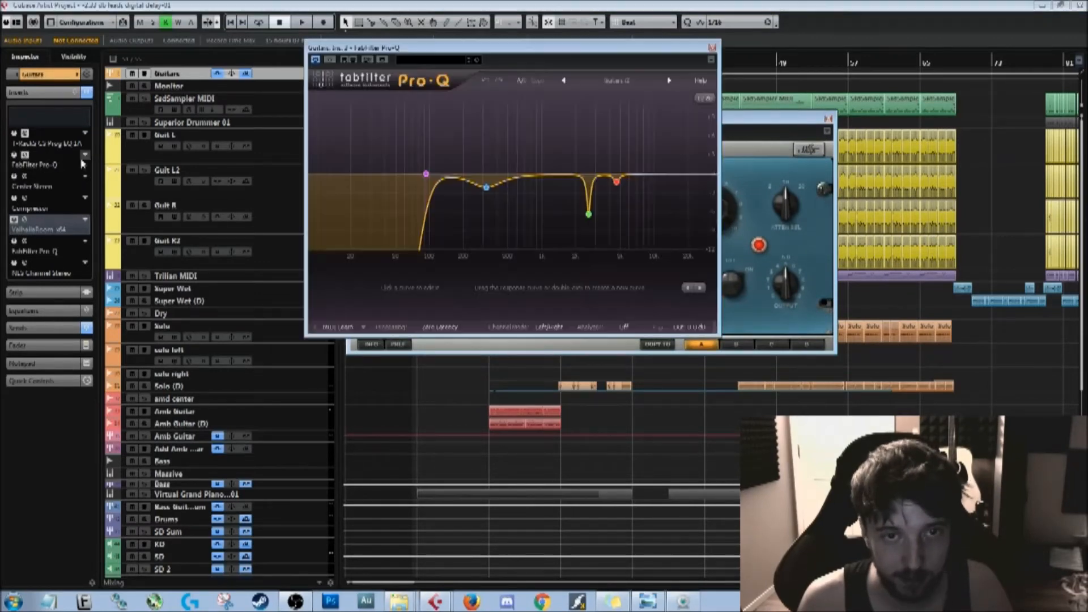
pyautogui.click(28, 179)
pyautogui.moveTo(570, 110)
pyautogui.mouseDown()
pyautogui.moveTo(826, 164)
pyautogui.moveTo(629, 134)
pyautogui.moveTo(556, 98)
pyautogui.mouseUp()
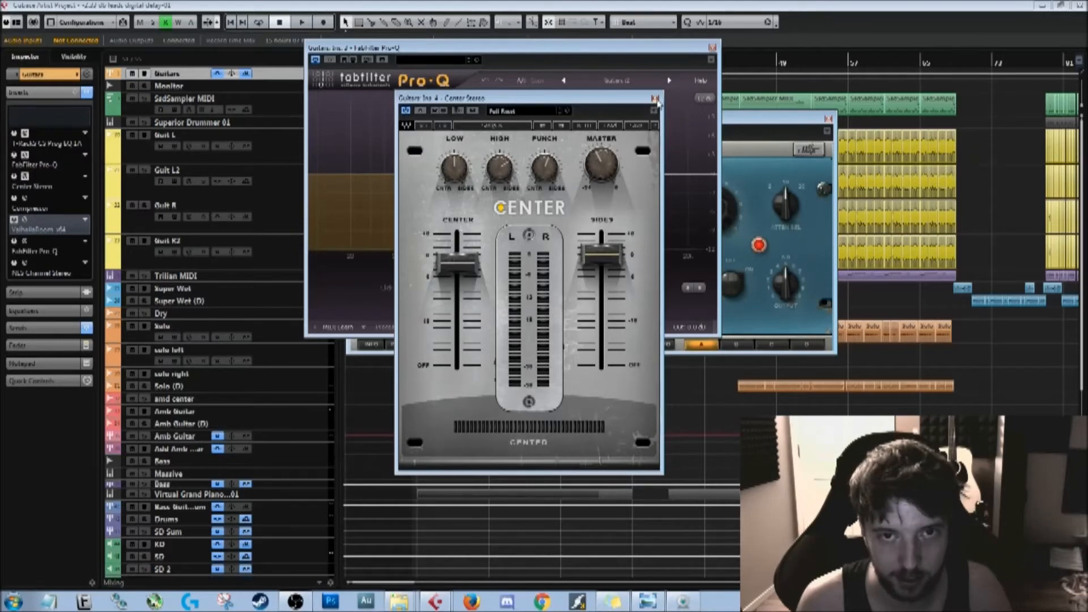
pyautogui.click(655, 98)
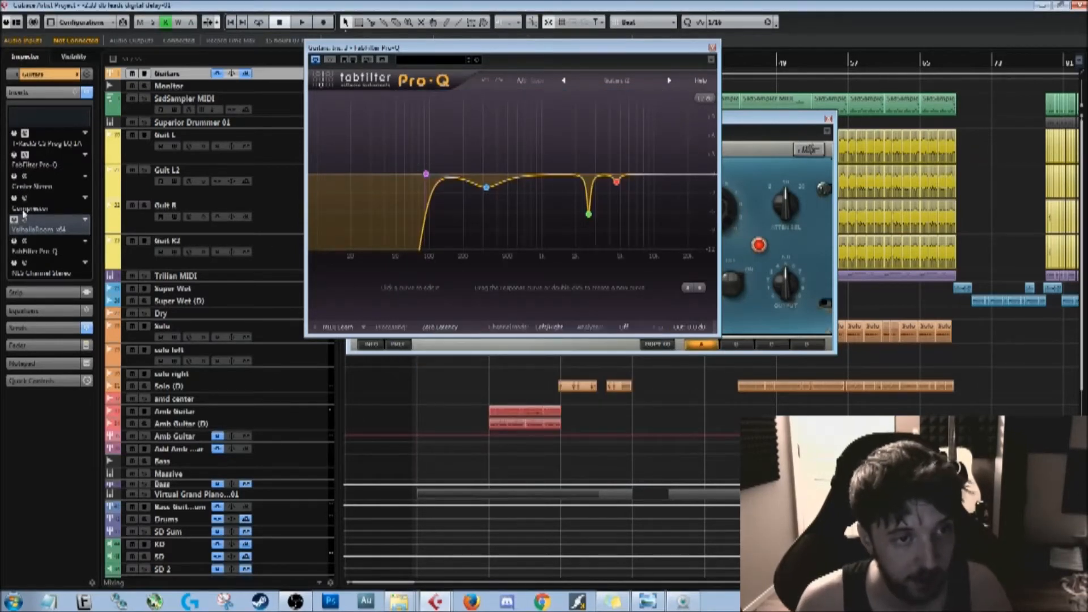
# Step: Inspect the Guitars group's Compressor and second FabFilter Pro-Q inserts, closing each editor after viewing its settings
pyautogui.click(24, 199)
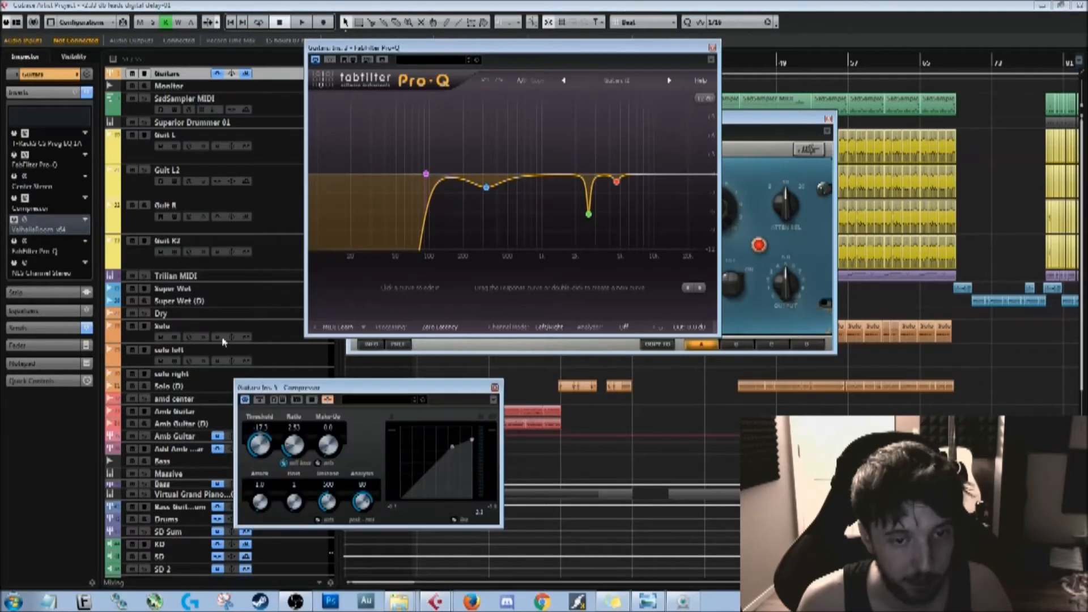
pyautogui.moveTo(313, 385); pyautogui.dragTo(294, 277)
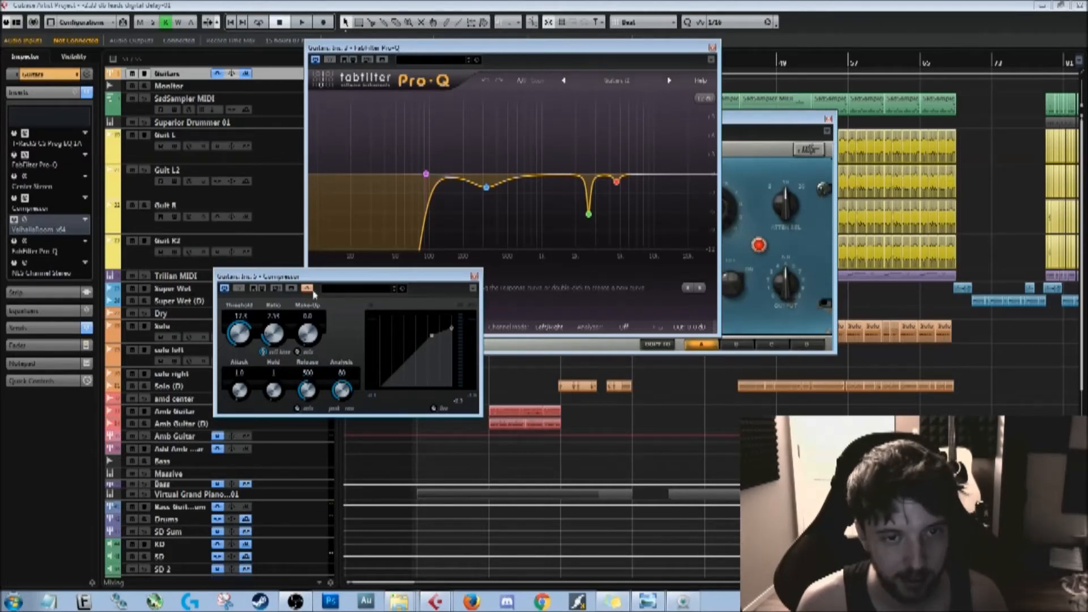
pyautogui.click(473, 277)
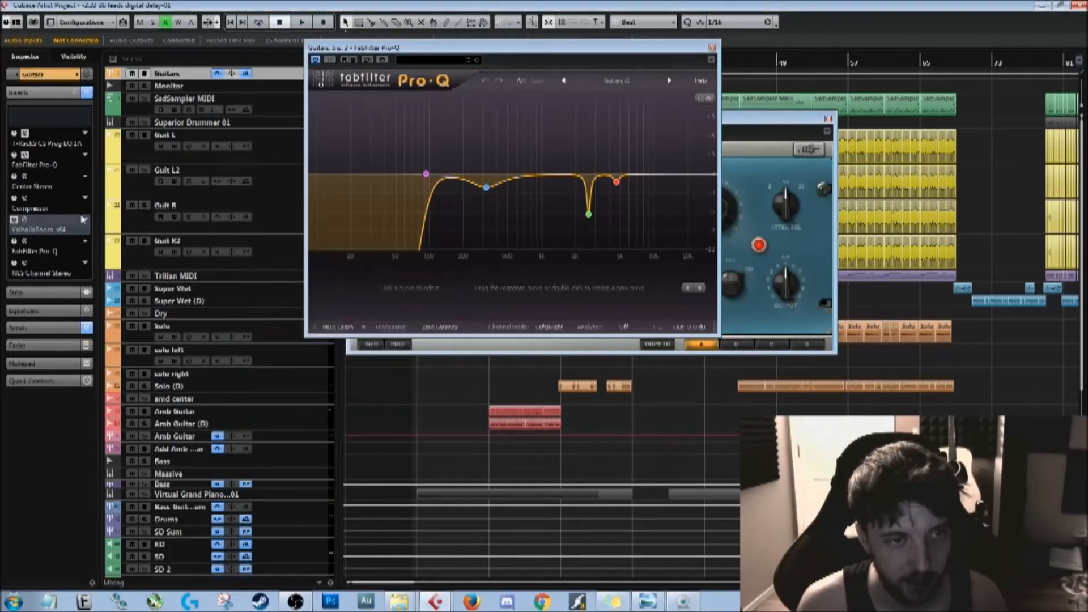
pyautogui.click(43, 251)
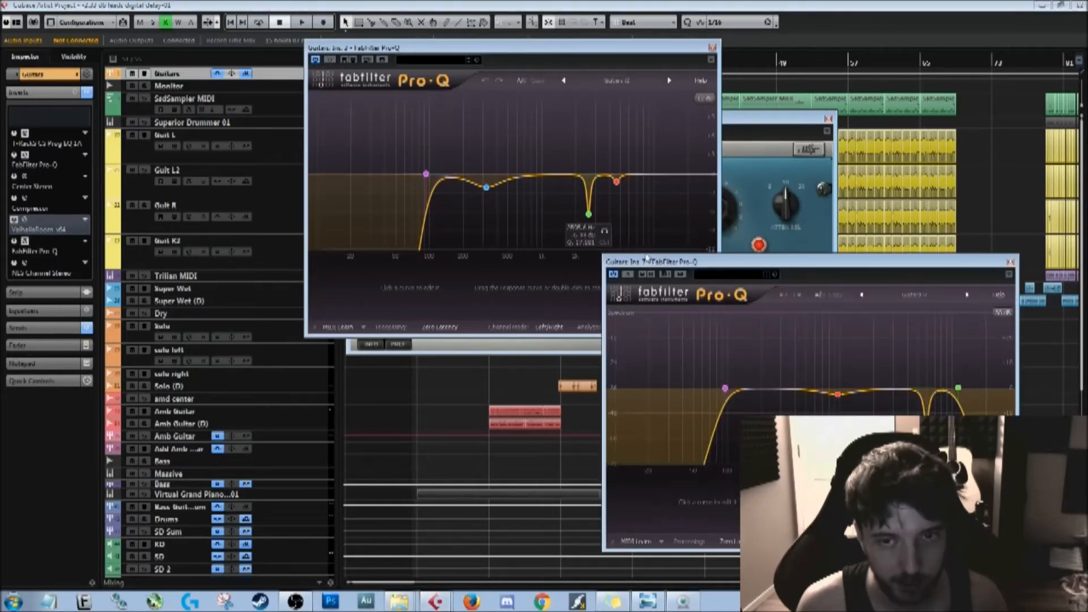
pyautogui.moveTo(708, 261); pyautogui.dragTo(343, 183)
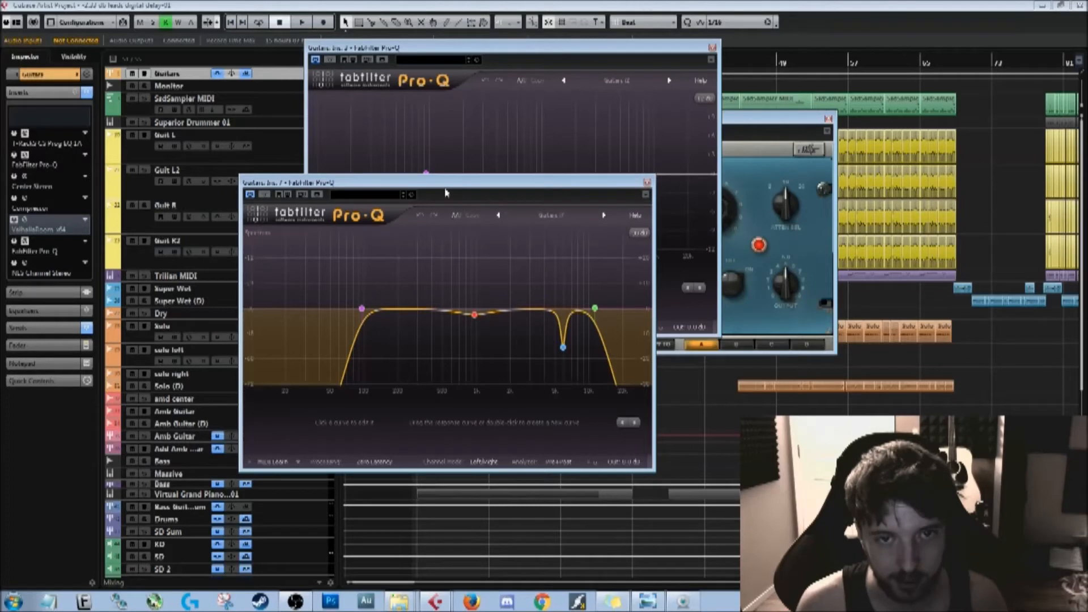
pyautogui.moveTo(445, 187); pyautogui.dragTo(411, 254)
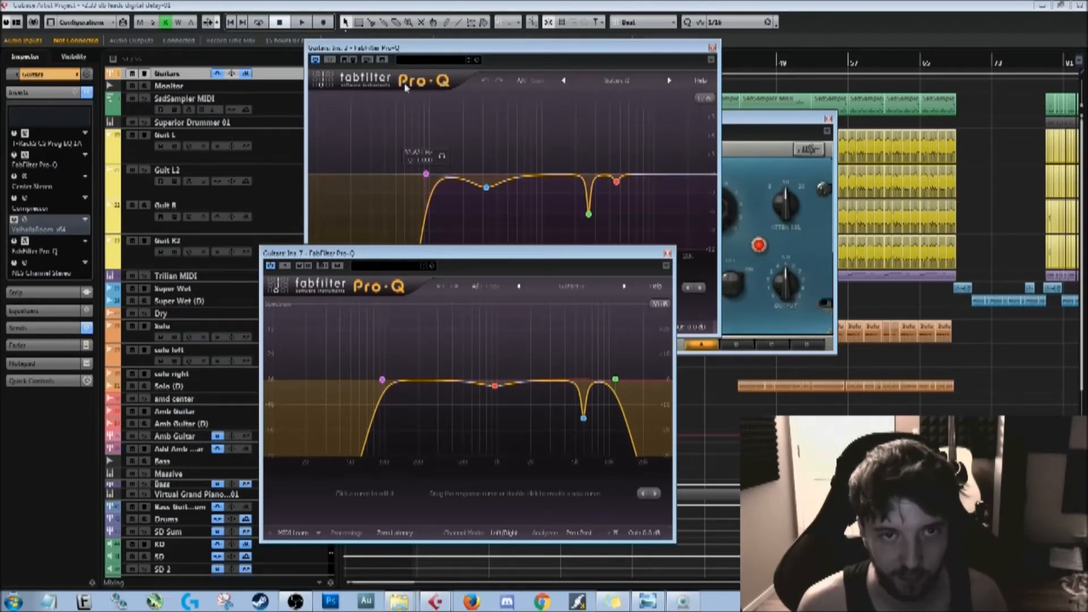
pyautogui.click(666, 254)
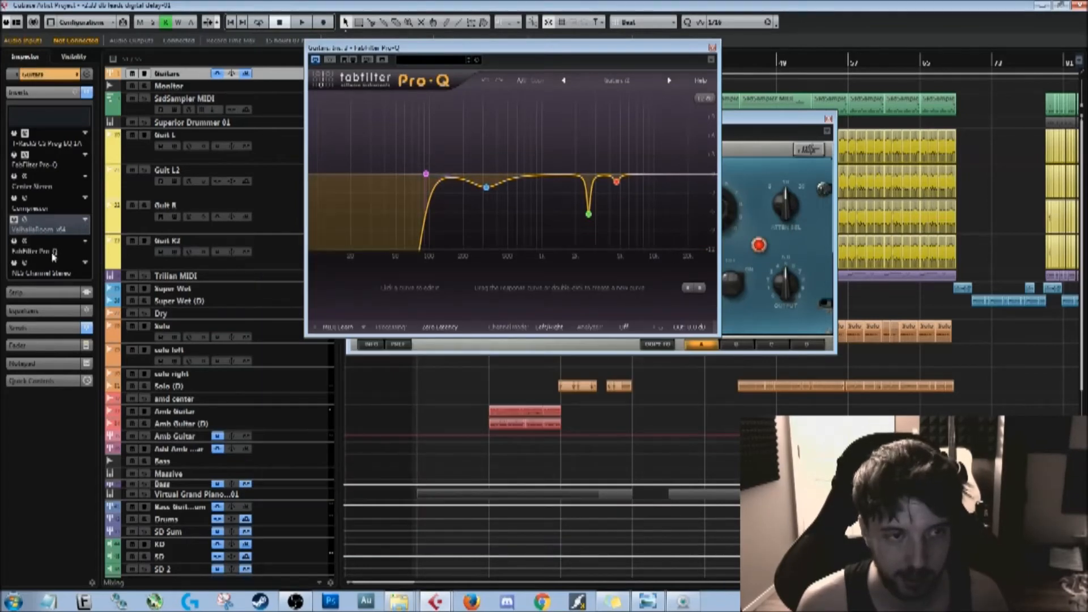
# Step: Inspect the Guitars group's NLS Channel Stereo insert, and close all open plug-in editors
pyautogui.click(24, 265)
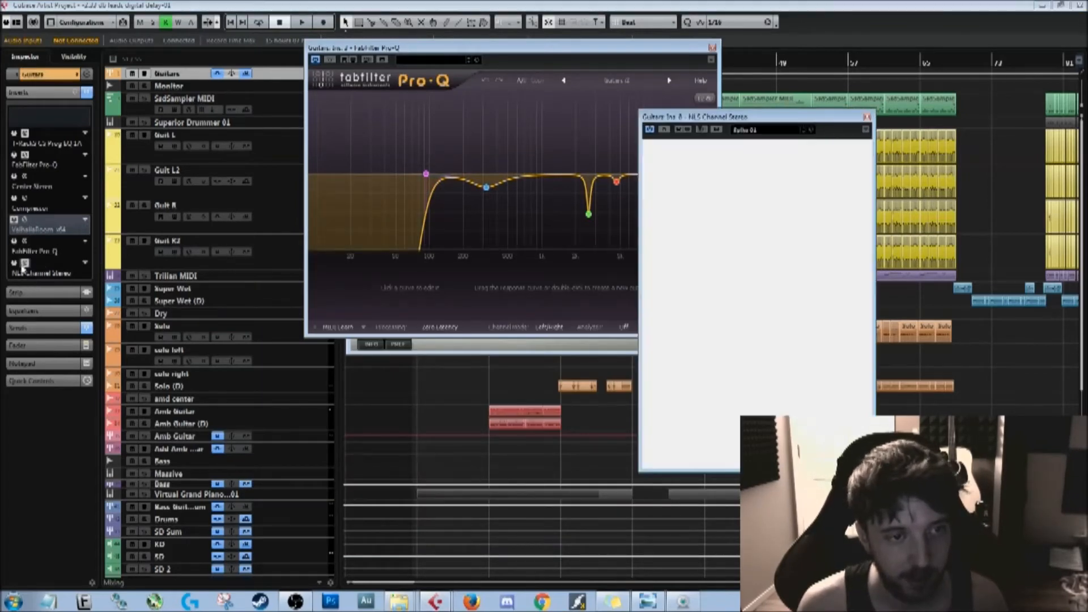
pyautogui.moveTo(729, 116); pyautogui.dragTo(308, 151)
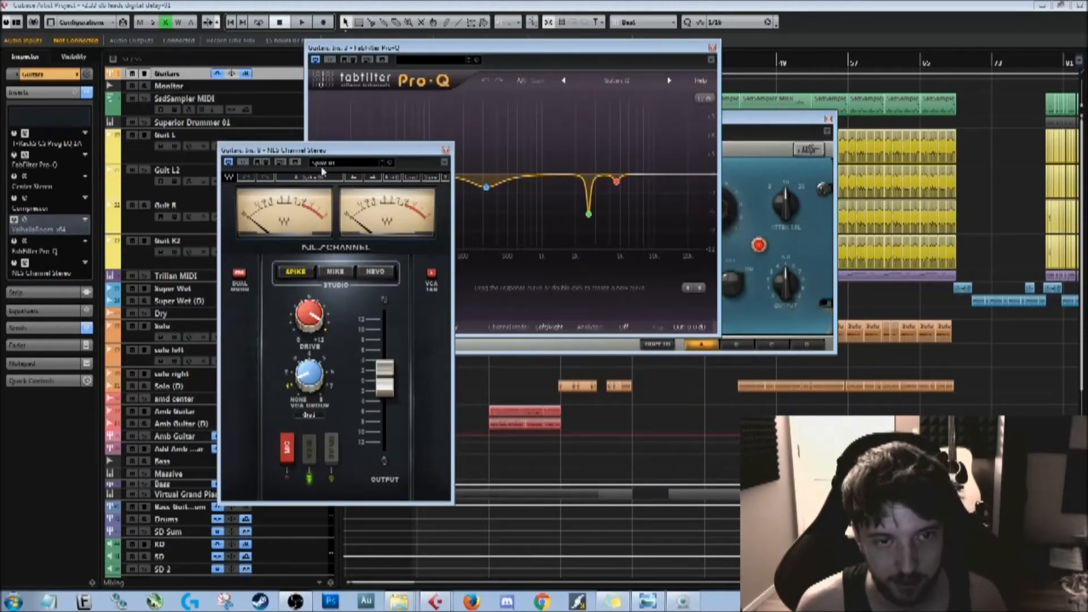
pyautogui.moveTo(372, 151); pyautogui.dragTo(540, 151)
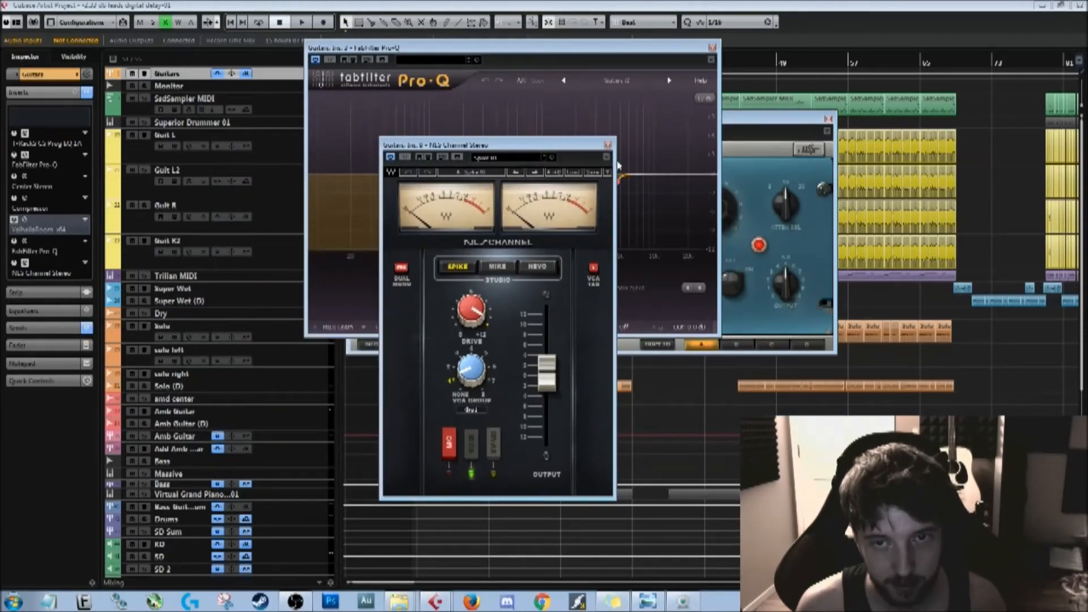
pyautogui.click(613, 151)
pyautogui.click(713, 49)
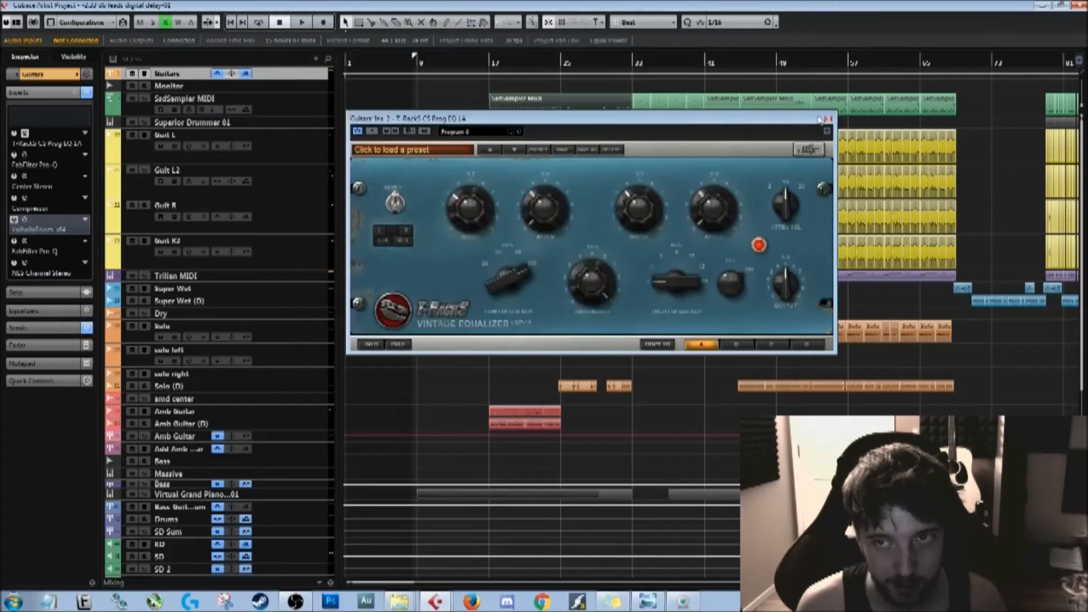
pyautogui.click(829, 118)
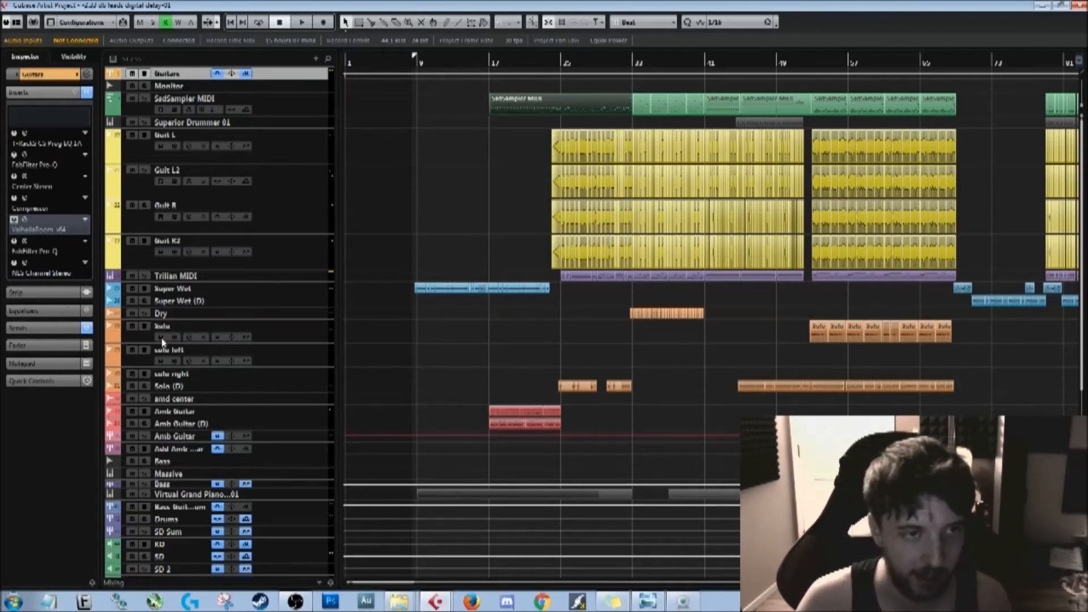
# Step: Check the Guitars group's output routing, and switch to the Topography.jpg routing diagram in Windows Photo Viewer
pyautogui.click(57, 90)
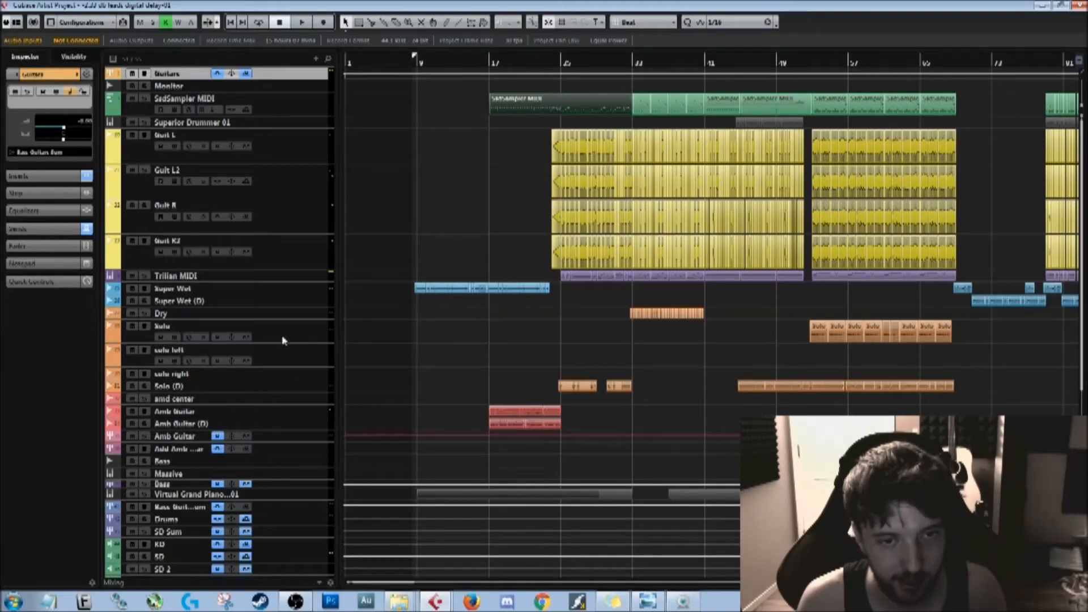
pyautogui.scroll(-5, 290, 340)
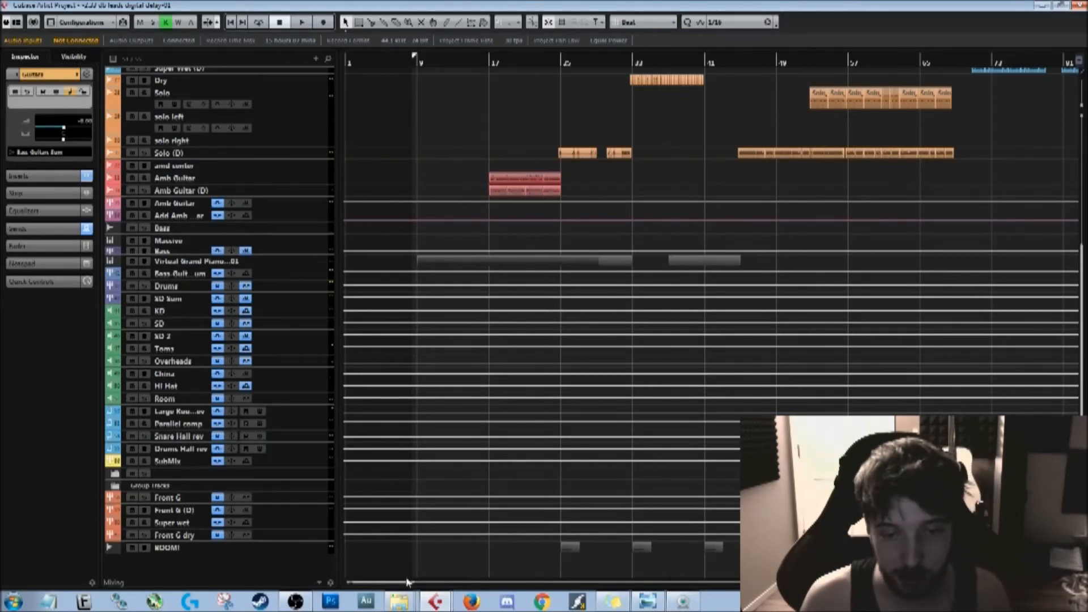
pyautogui.click(643, 602)
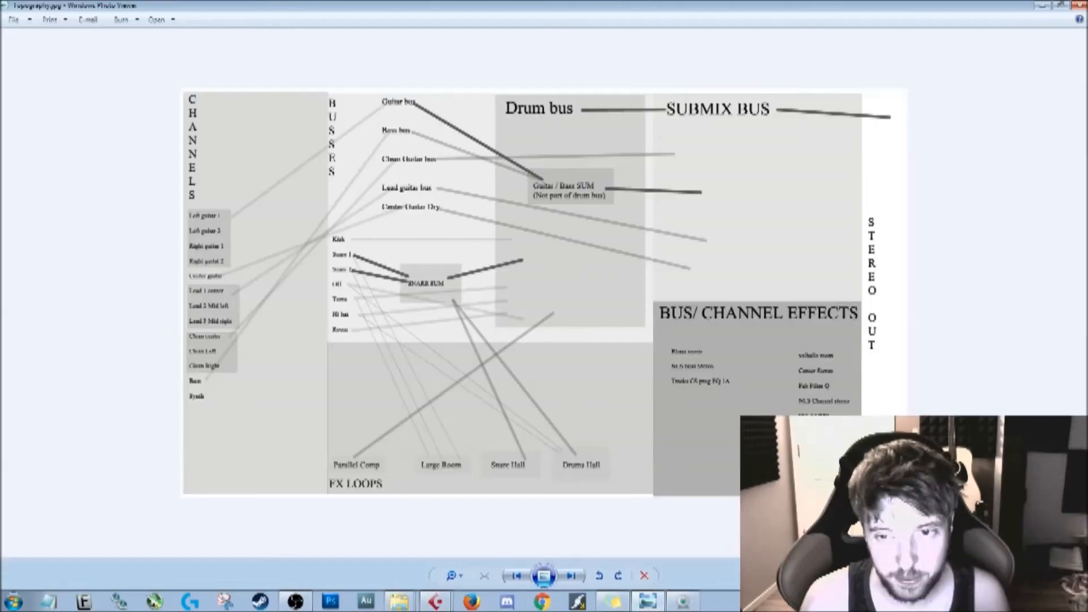
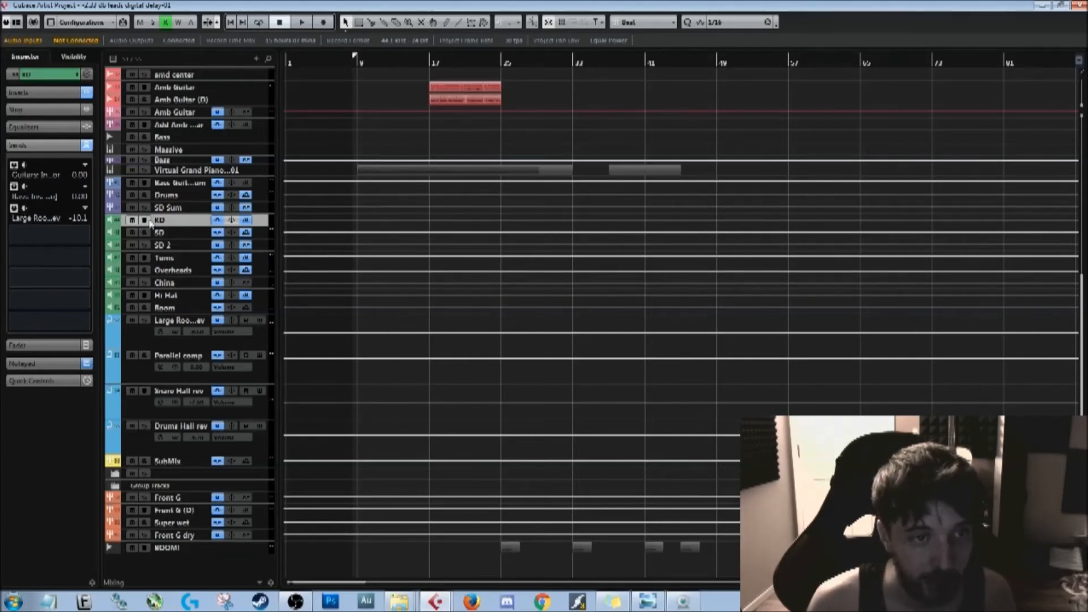
# Step: Examine the effect sends of the SD, SD 2, Toms, Overheads and China drum channels
pyautogui.click(262, 236)
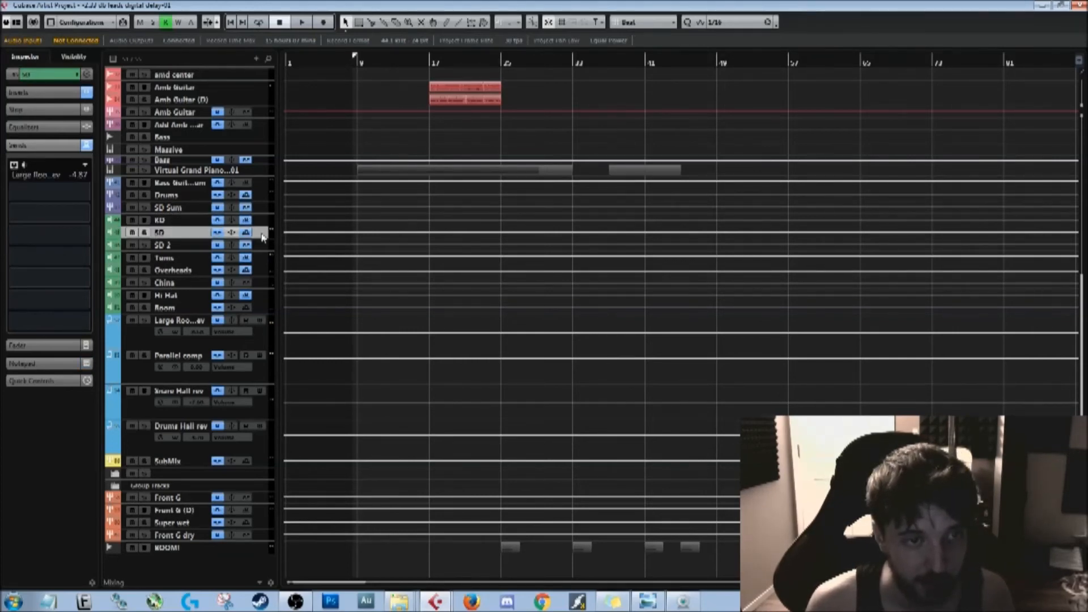
pyautogui.click(264, 248)
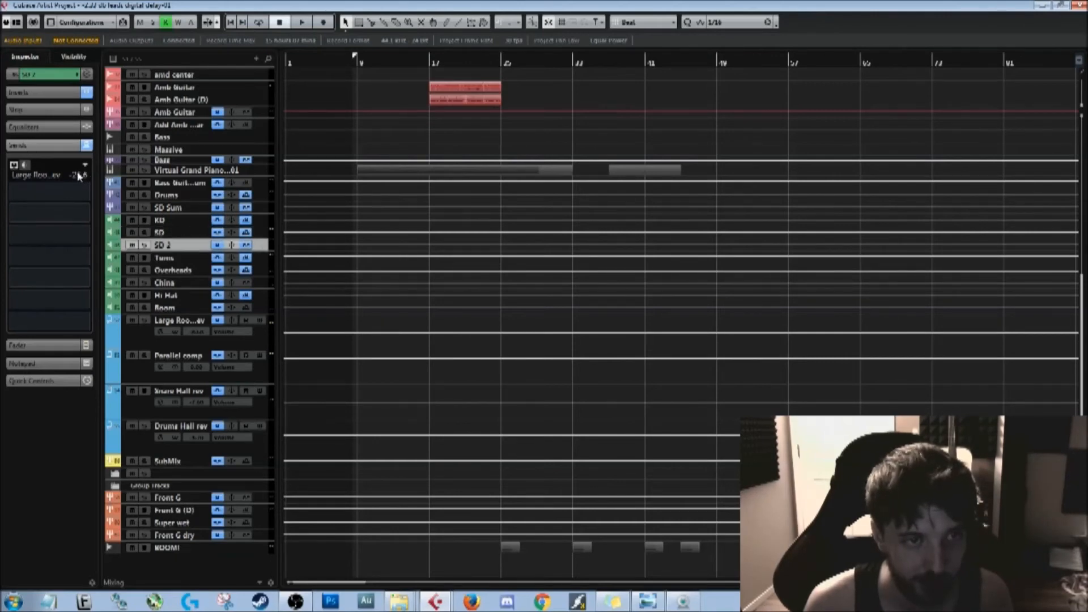
pyautogui.click(263, 260)
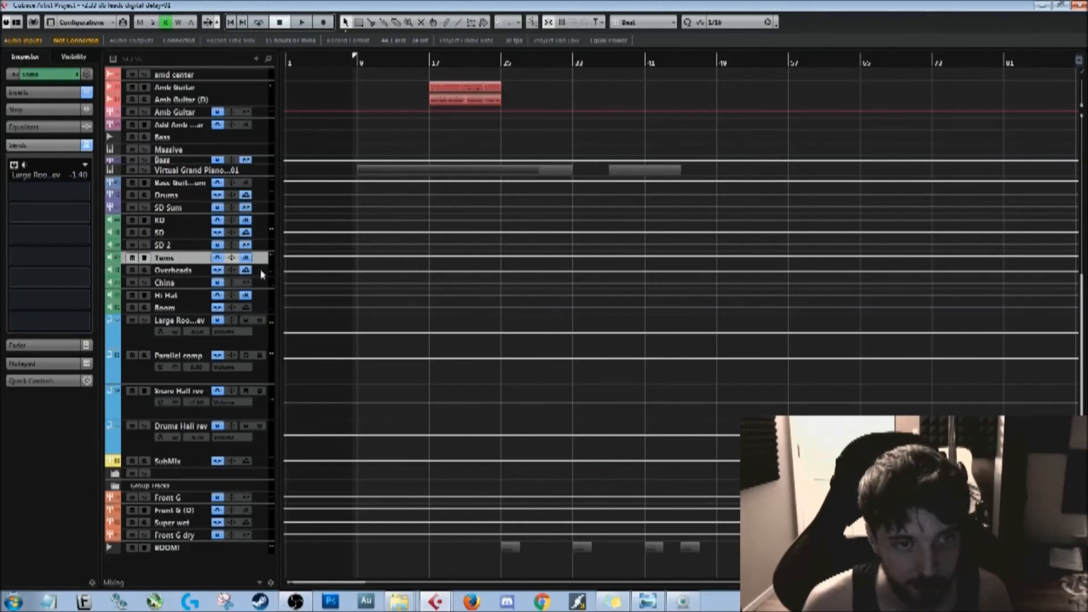
pyautogui.click(262, 274)
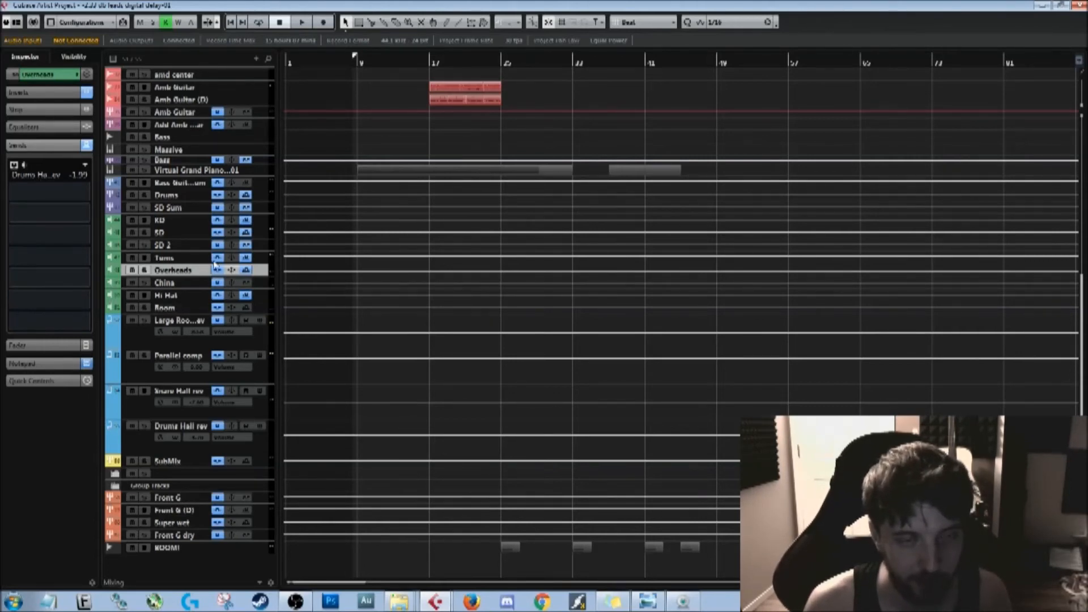
pyautogui.click(264, 283)
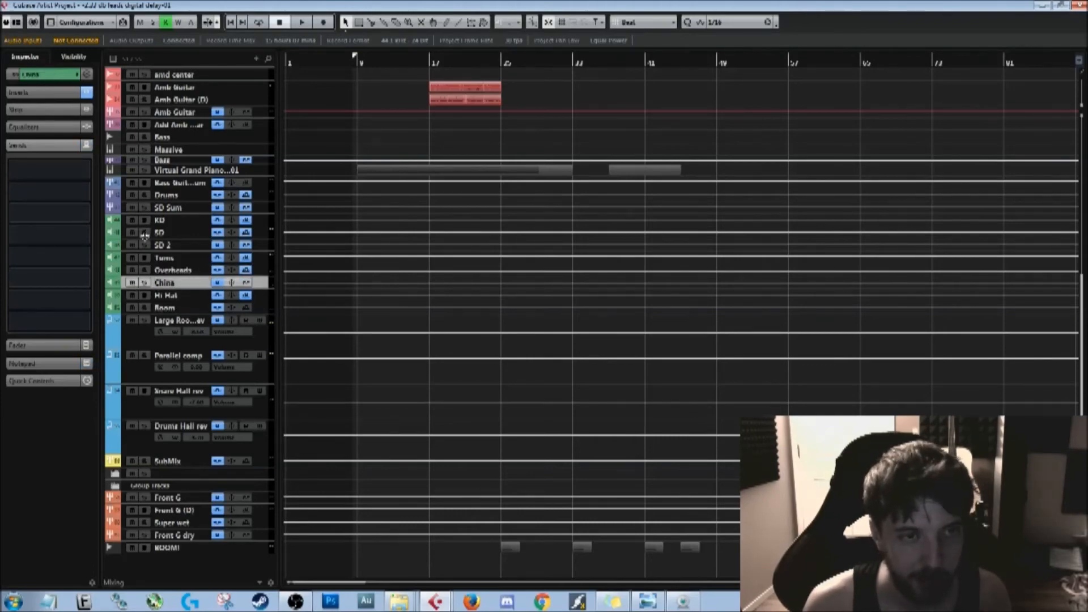
# Step: Review the Superior Drummer 01 instrument track's settings and the China channel's output routing
pyautogui.scroll(5, 158, 268)
pyautogui.scroll(1, 158, 268)
pyautogui.click(250, 121)
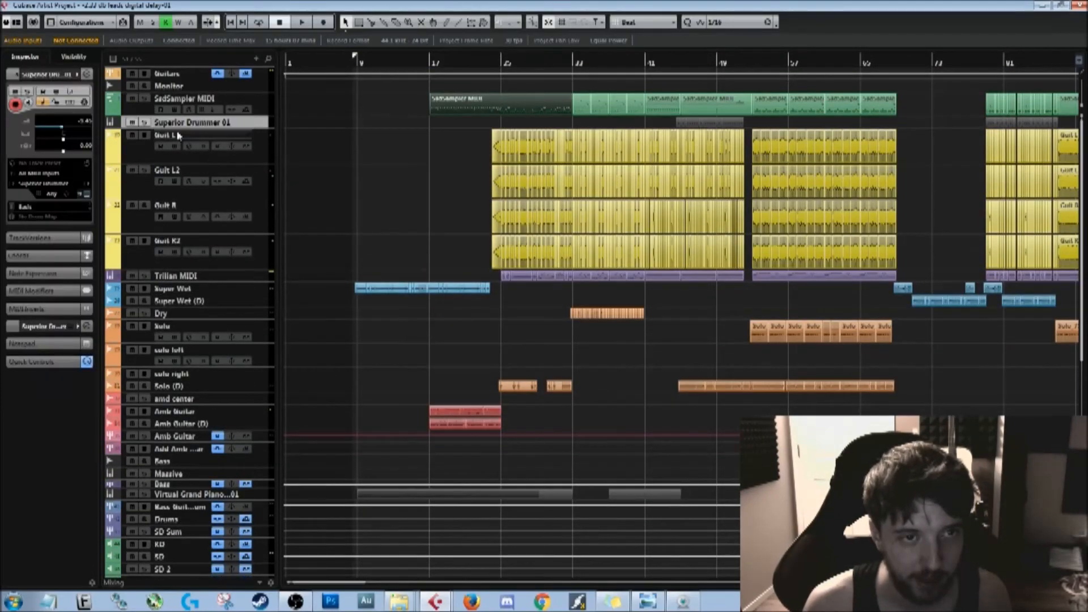
pyautogui.scroll(-5, 198, 269)
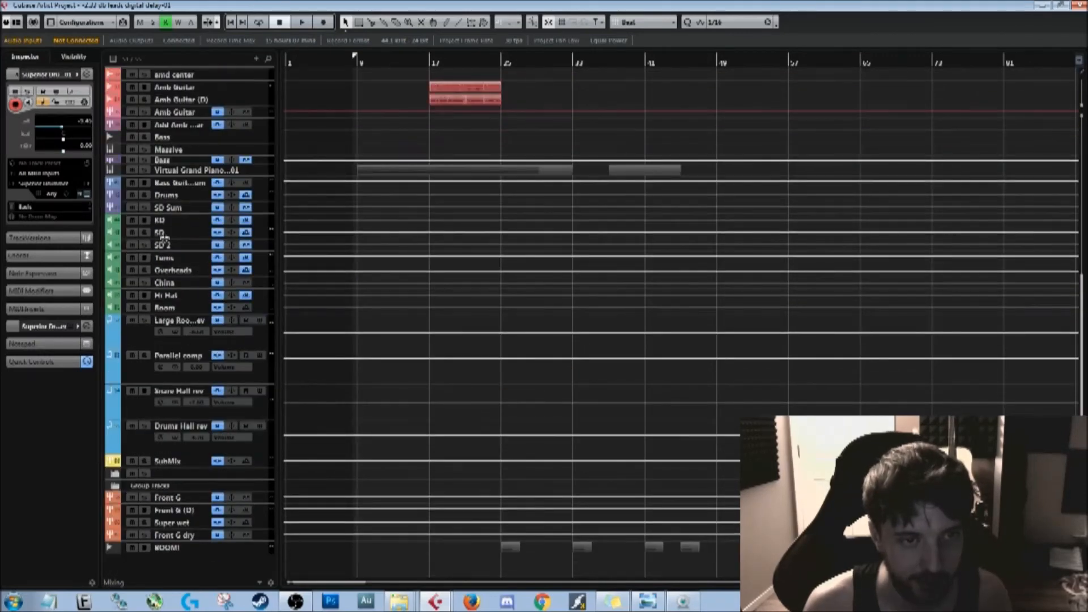
pyautogui.click(262, 283)
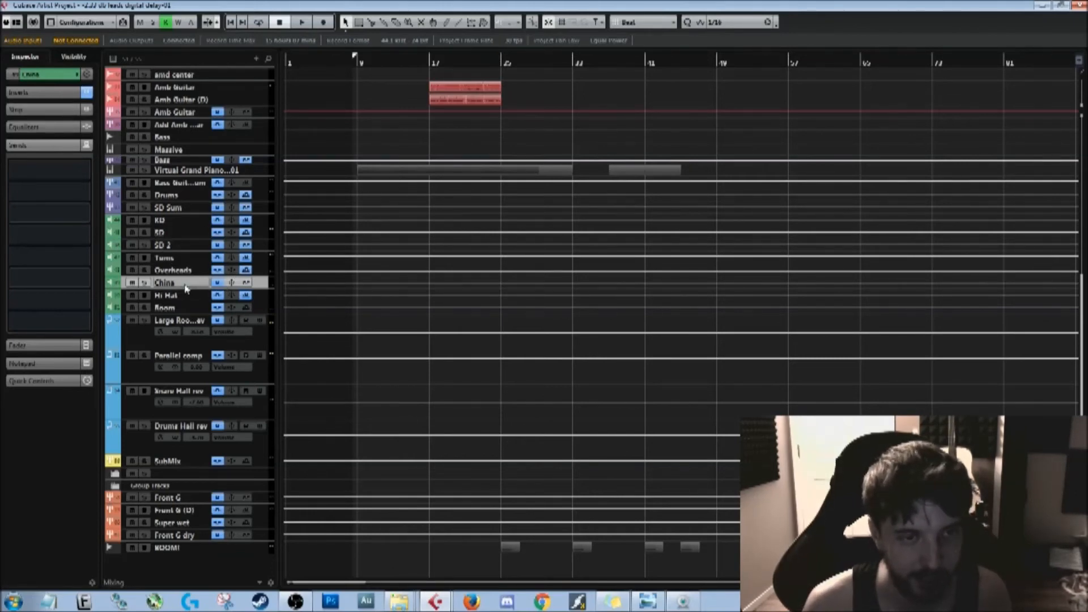
pyautogui.click(50, 81)
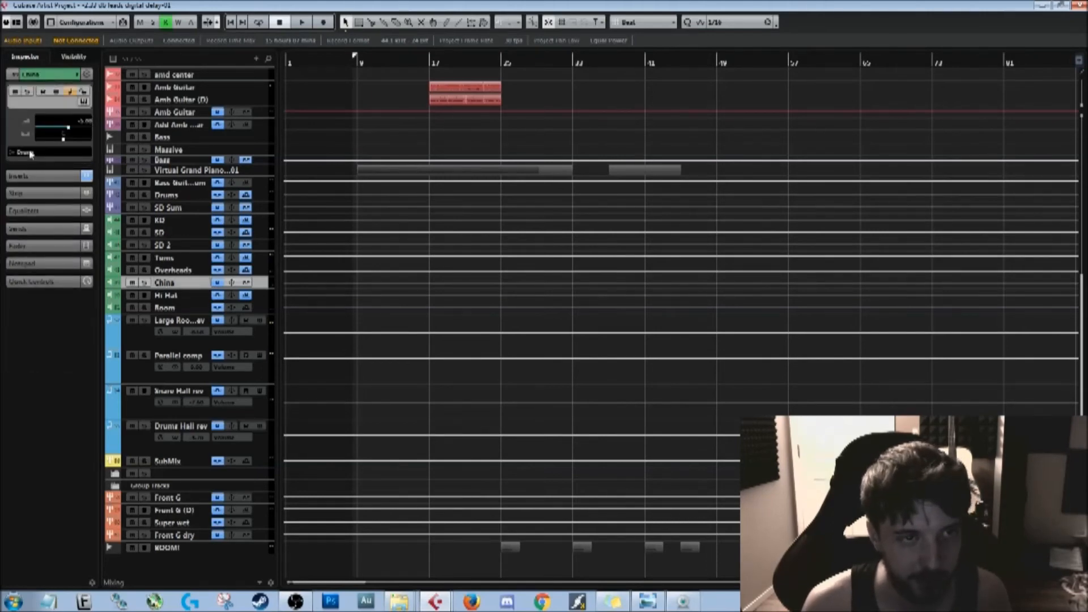
# Step: Check the effect sends of the Hi Hat and Room channels, and the Room channel's output routing
pyautogui.click(262, 296)
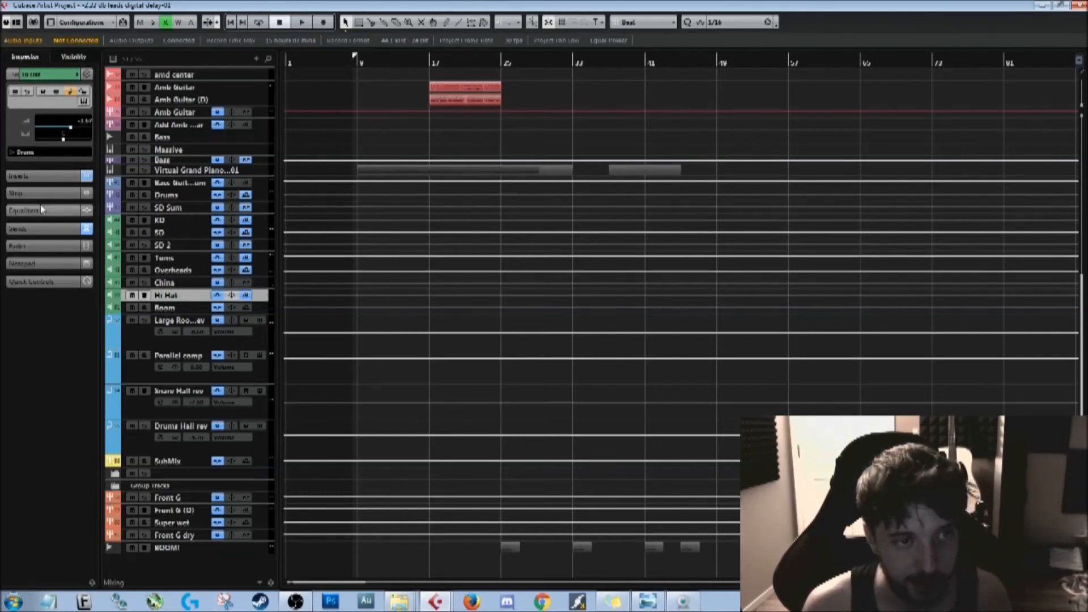
pyautogui.click(28, 229)
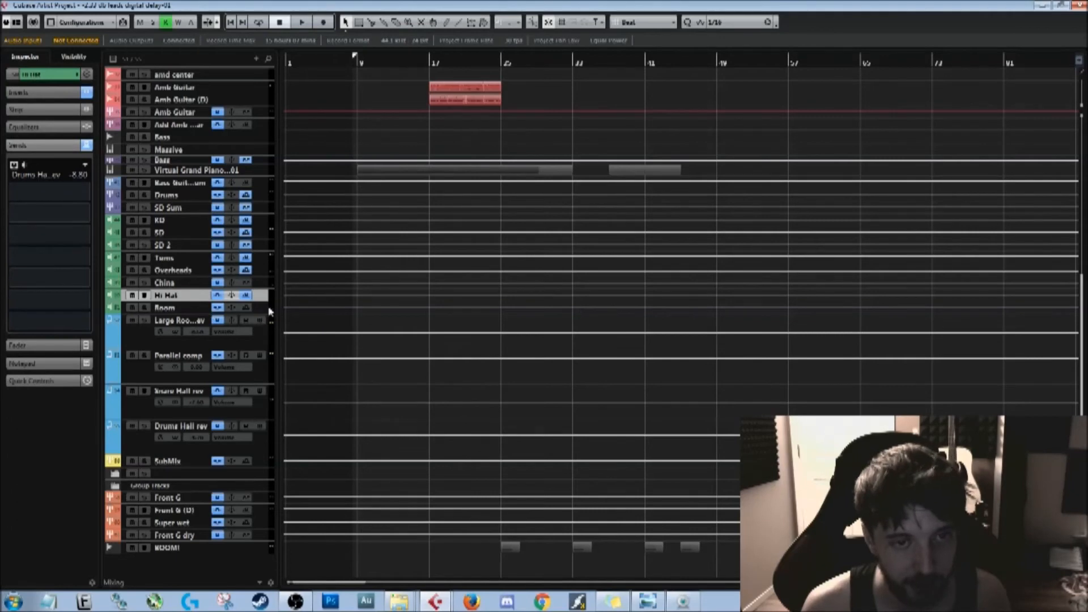
pyautogui.click(187, 308)
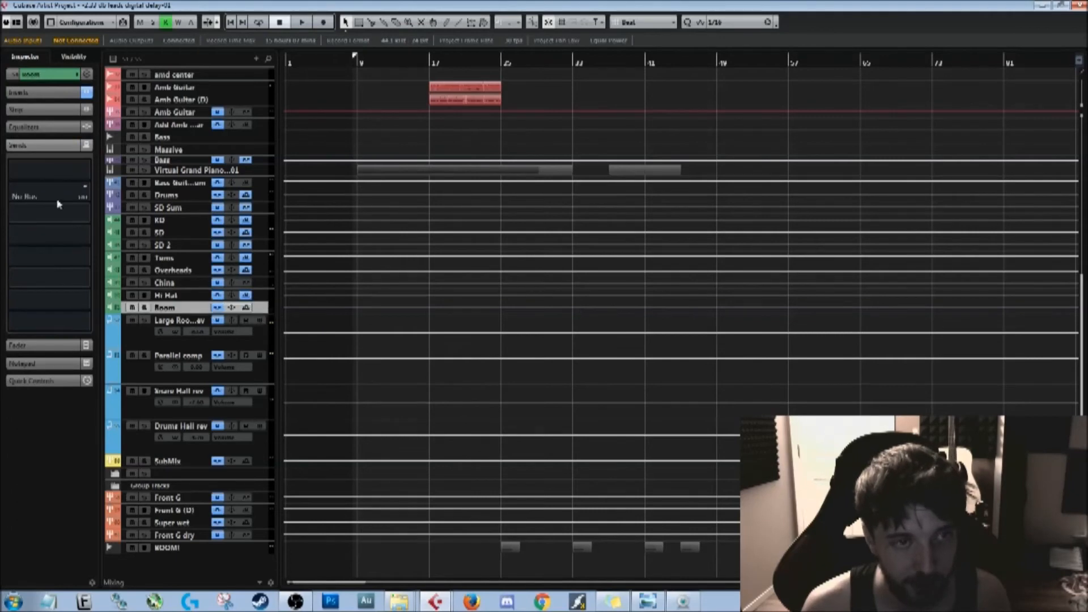
pyautogui.click(54, 76)
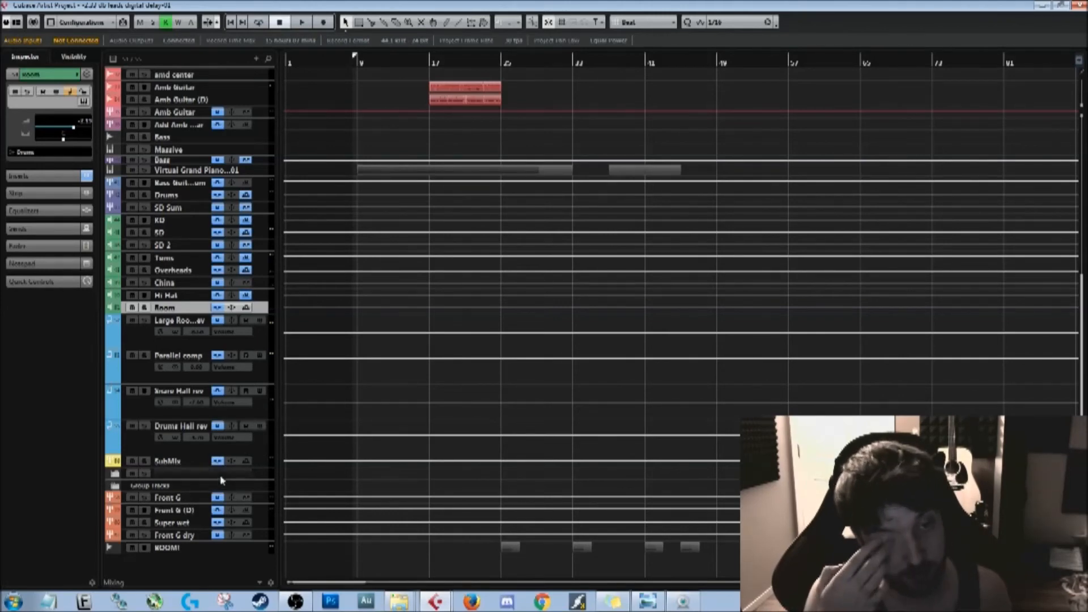
# Step: Show the SubMix group's insert effects and inspect its NLS Buss Stereo plug-in
pyautogui.click(263, 463)
pyautogui.scroll(10, 226, 223)
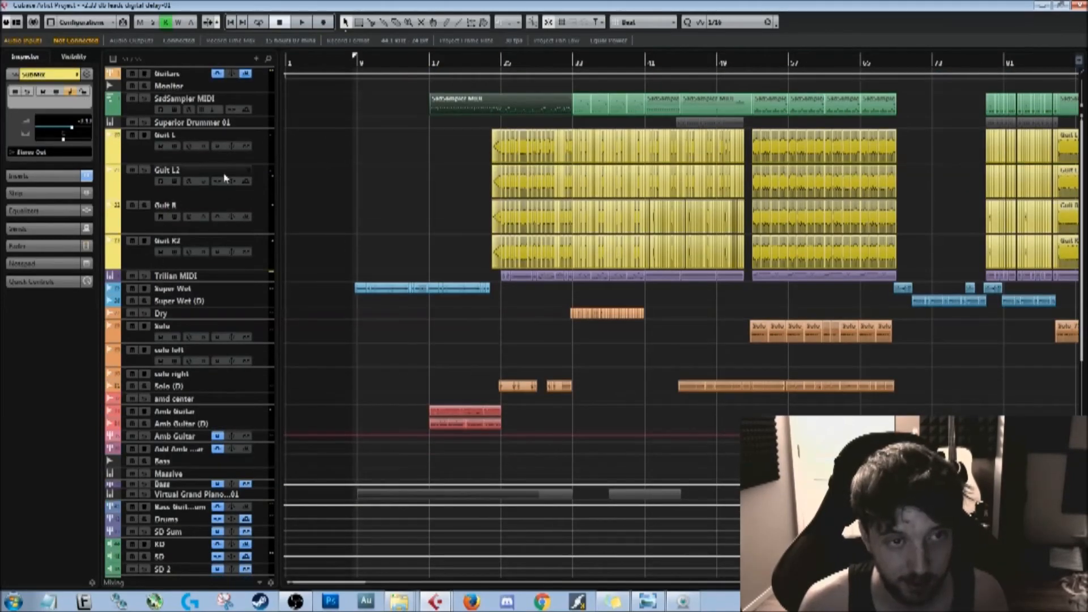
pyautogui.scroll(-10, 225, 179)
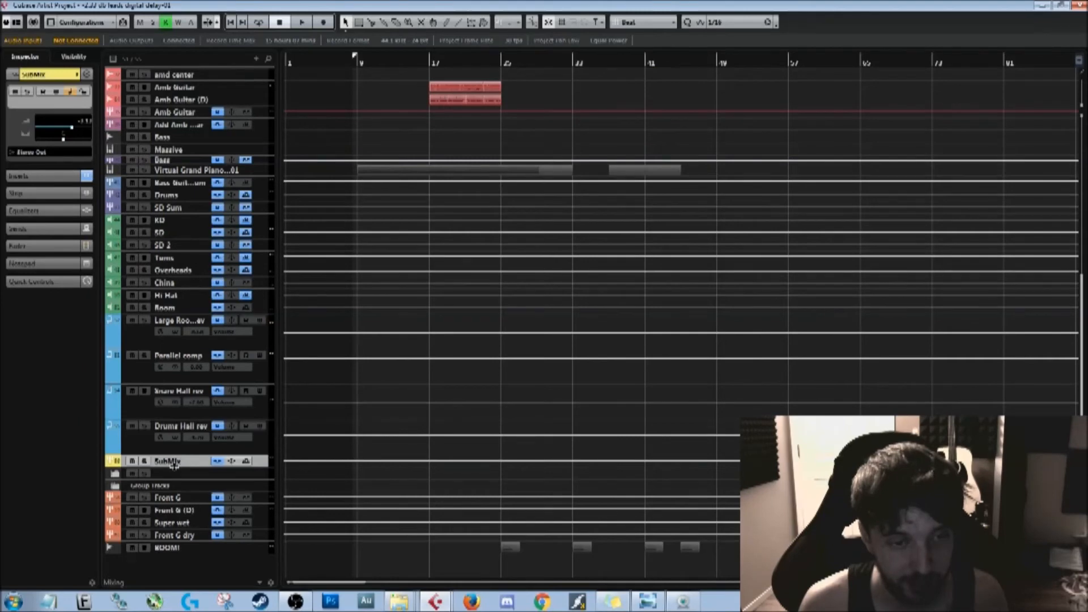
pyautogui.click(34, 176)
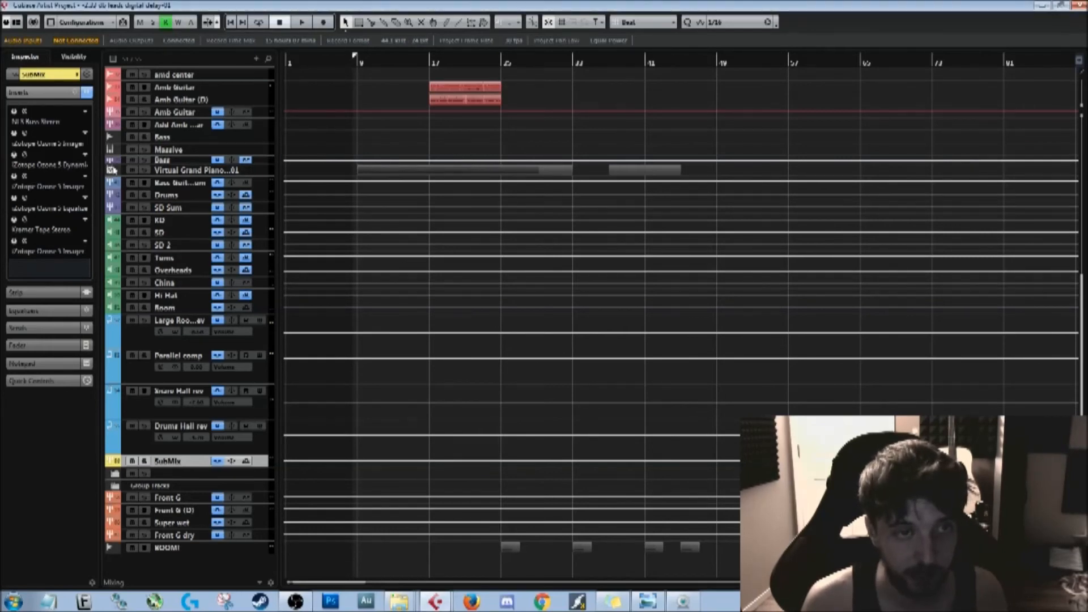
pyautogui.click(25, 111)
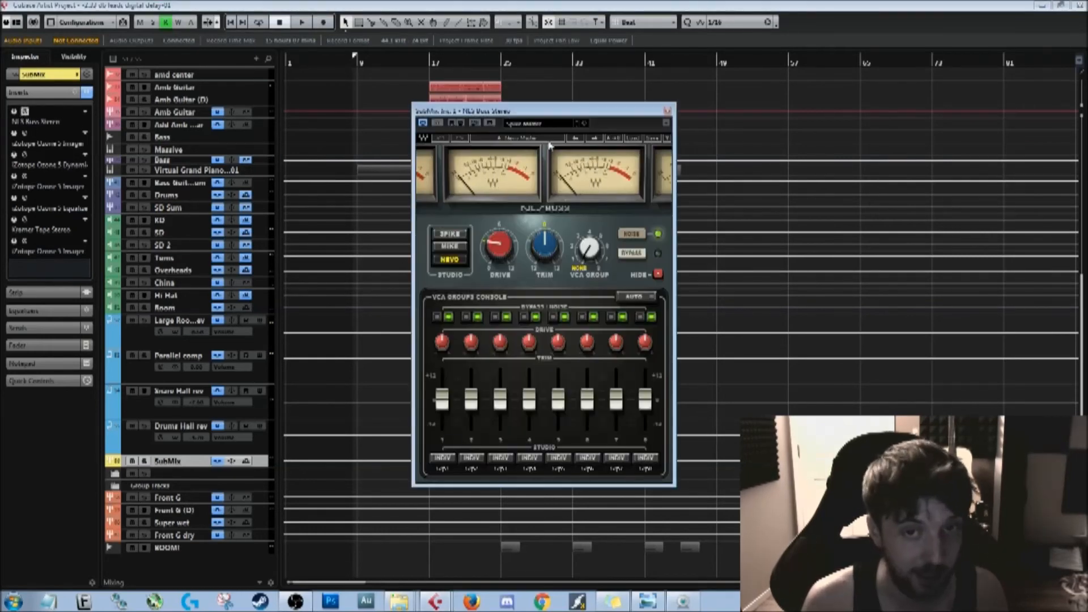
pyautogui.moveTo(555, 112); pyautogui.dragTo(646, 96)
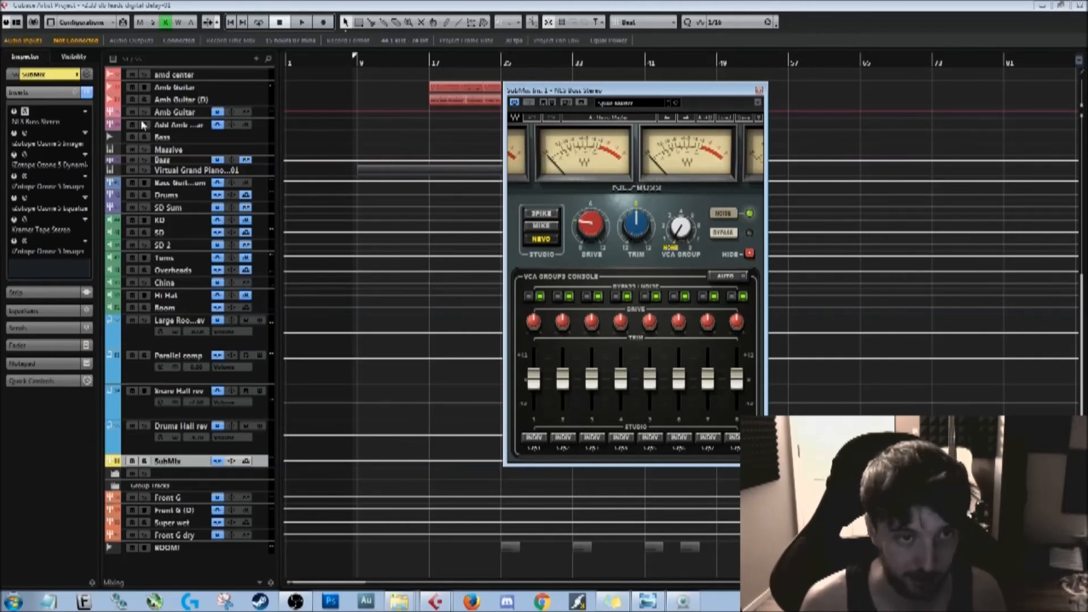
# Step: Inspect the iZotope Ozone 5 Imager in SubMix's second insert slot, and close its window
pyautogui.click(25, 134)
pyautogui.moveTo(324, 114)
pyautogui.mouseDown()
pyautogui.moveTo(547, 143)
pyautogui.moveTo(338, 125)
pyautogui.mouseUp()
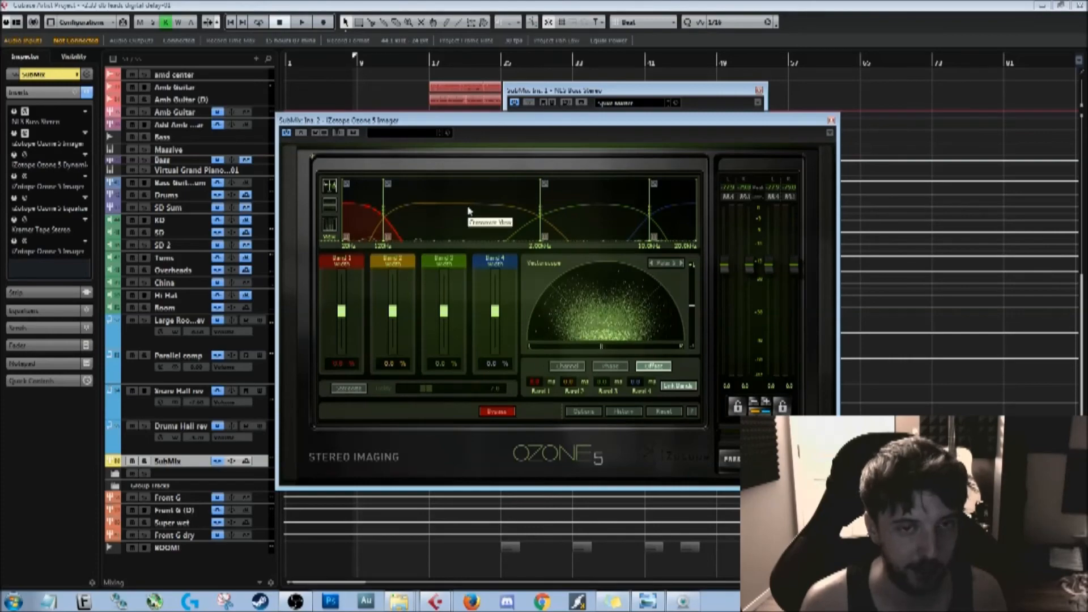
pyautogui.moveTo(520, 121); pyautogui.dragTo(542, 148)
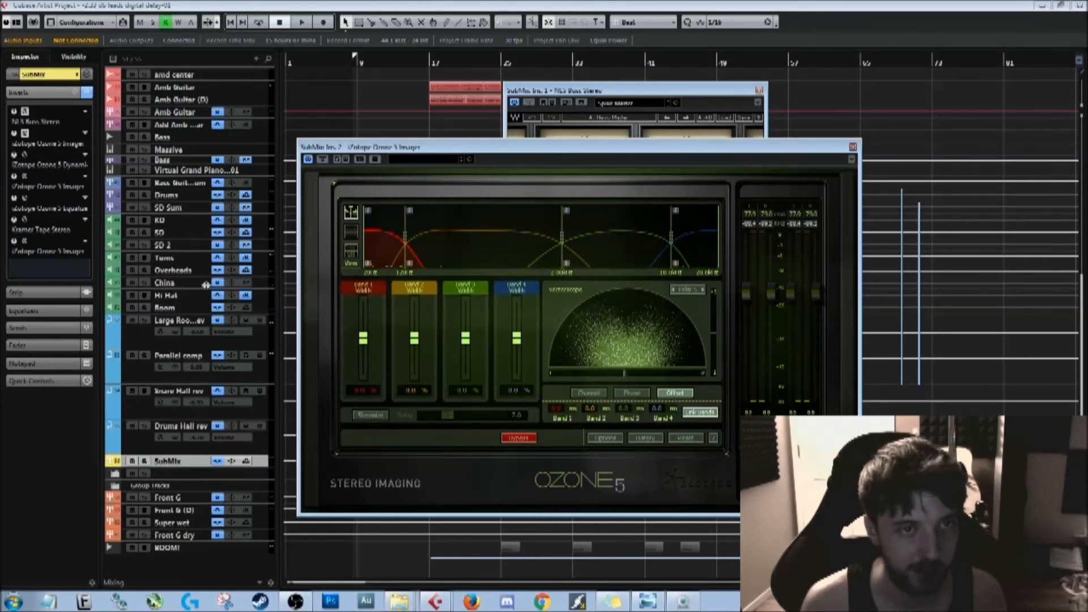
pyautogui.scroll(6, 215, 269)
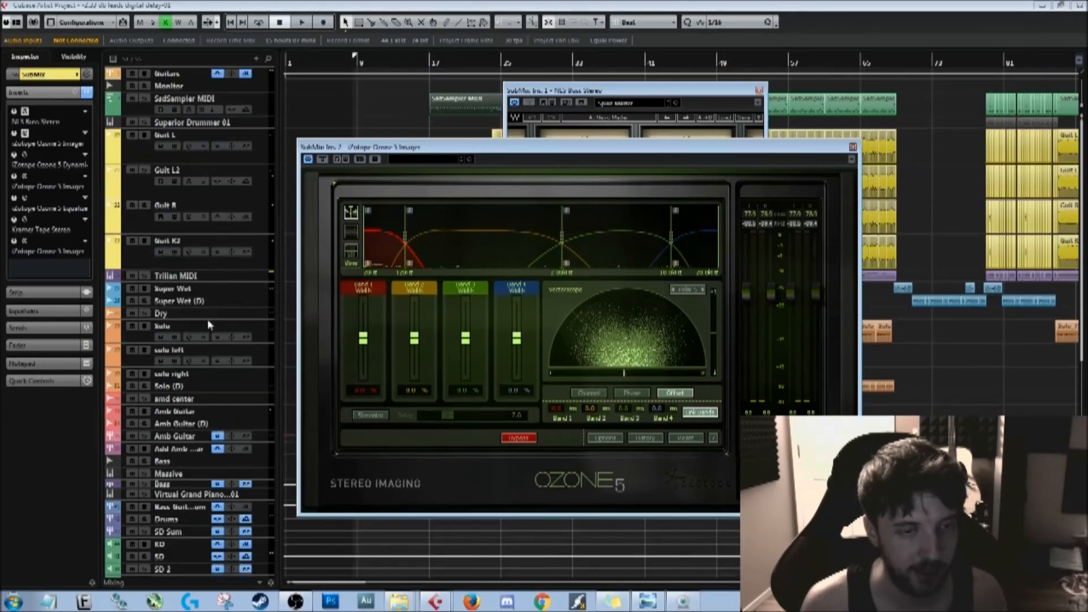
pyautogui.scroll(-9, 210, 324)
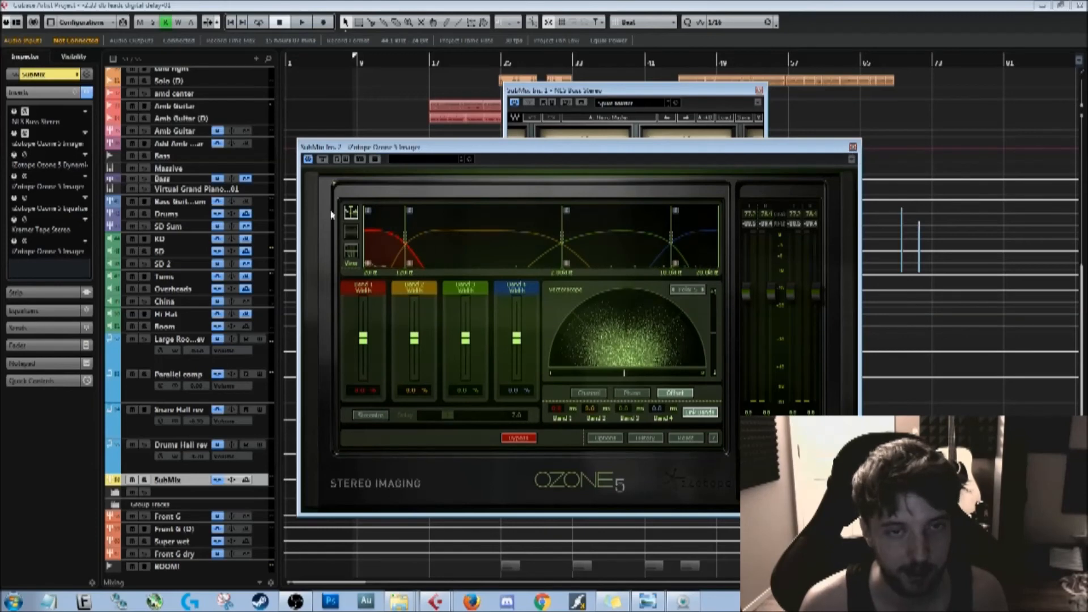
pyautogui.click(854, 148)
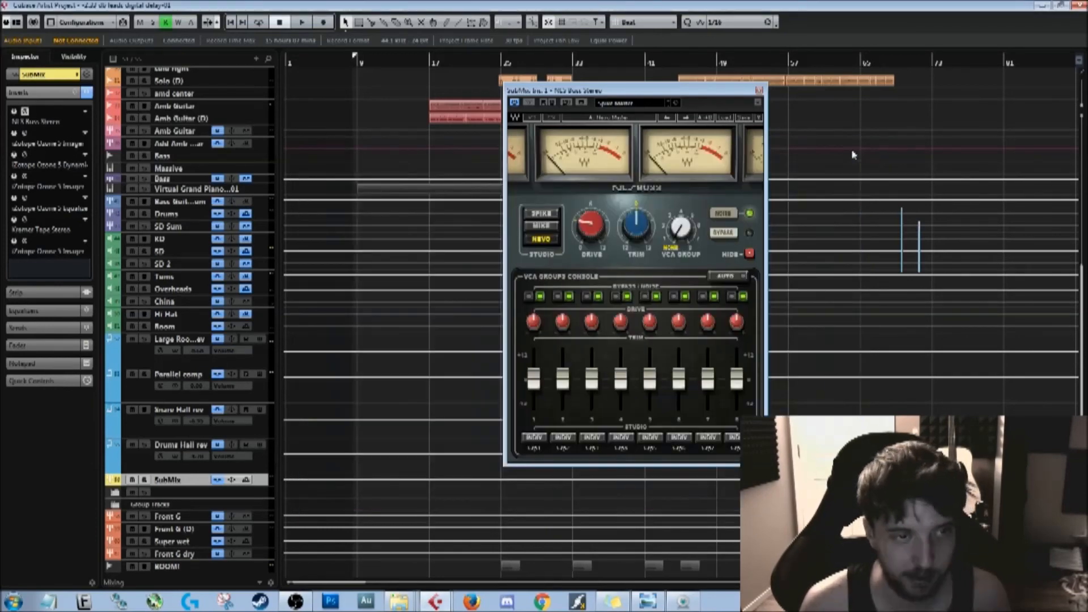
# Step: Review the iZotope Ozone 5 Dynamics and Kramer Tape Stereo inserts on the SubMix group
pyautogui.click(25, 157)
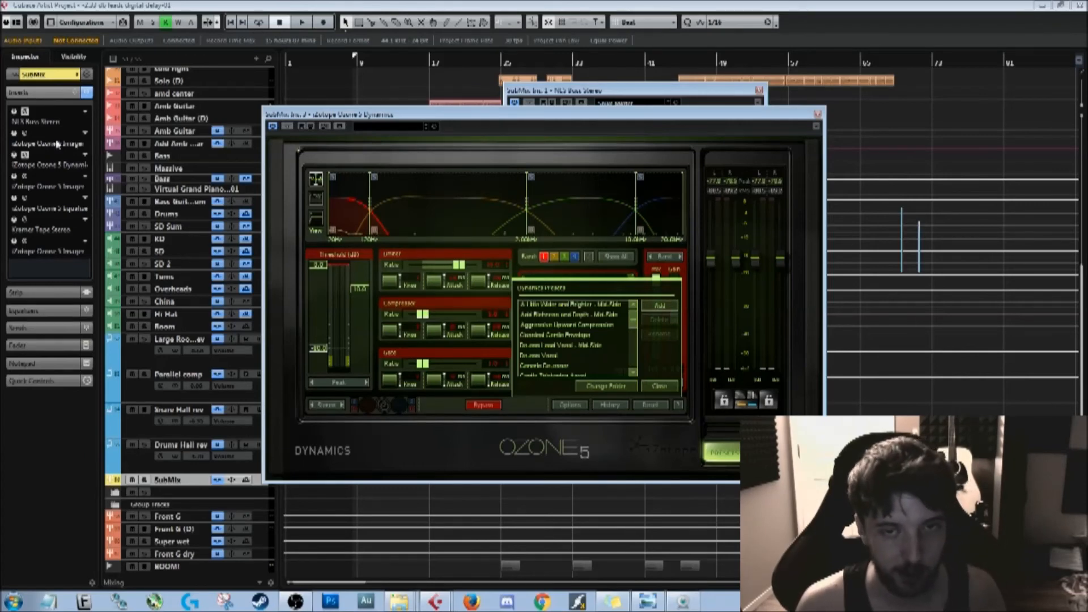
pyautogui.moveTo(470, 119); pyautogui.dragTo(447, 184)
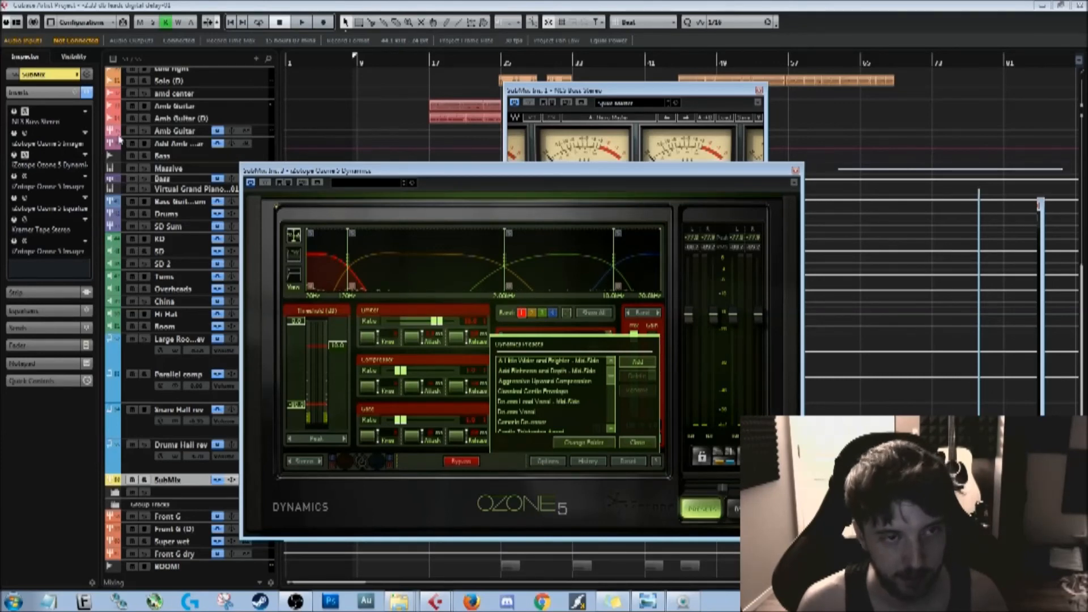
pyautogui.click(55, 222)
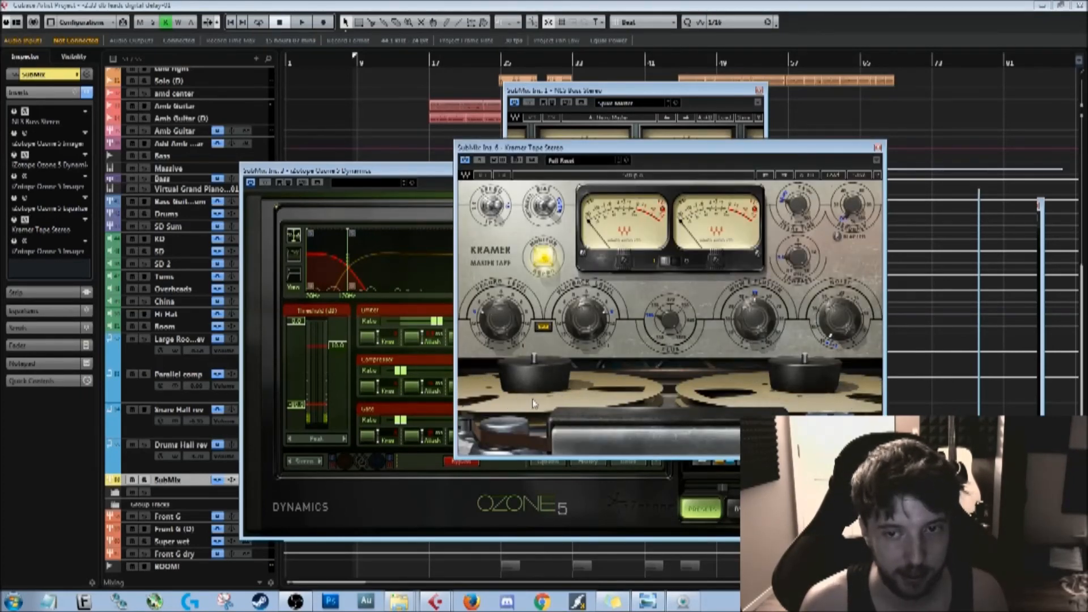
pyautogui.click(879, 148)
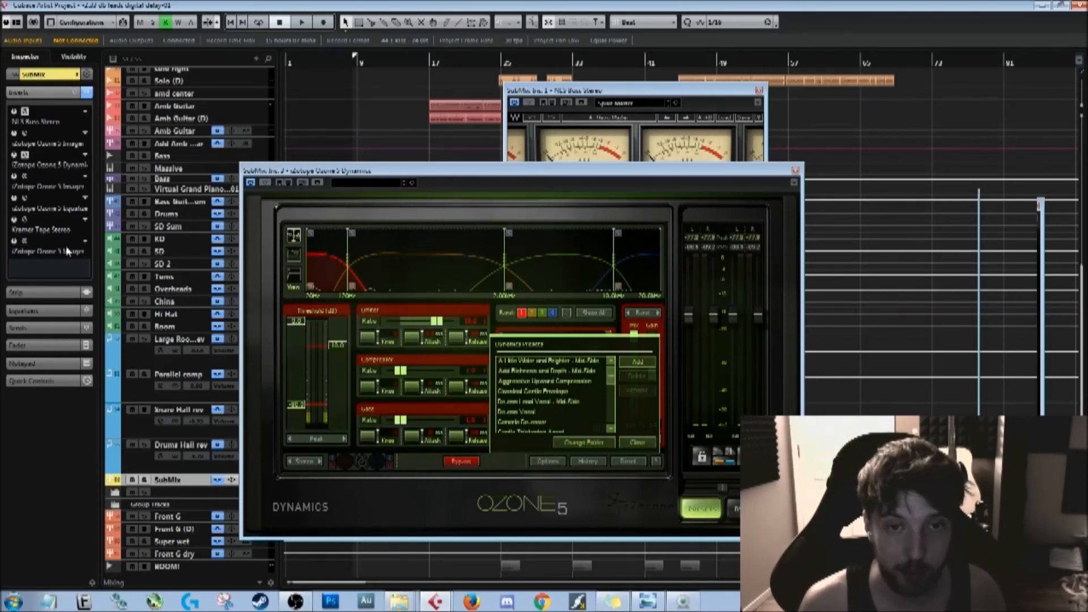
# Step: Compare SubMix's iZotope Ozone 5 Imager inserts, and close the Imager and Dynamics windows
pyautogui.click(32, 249)
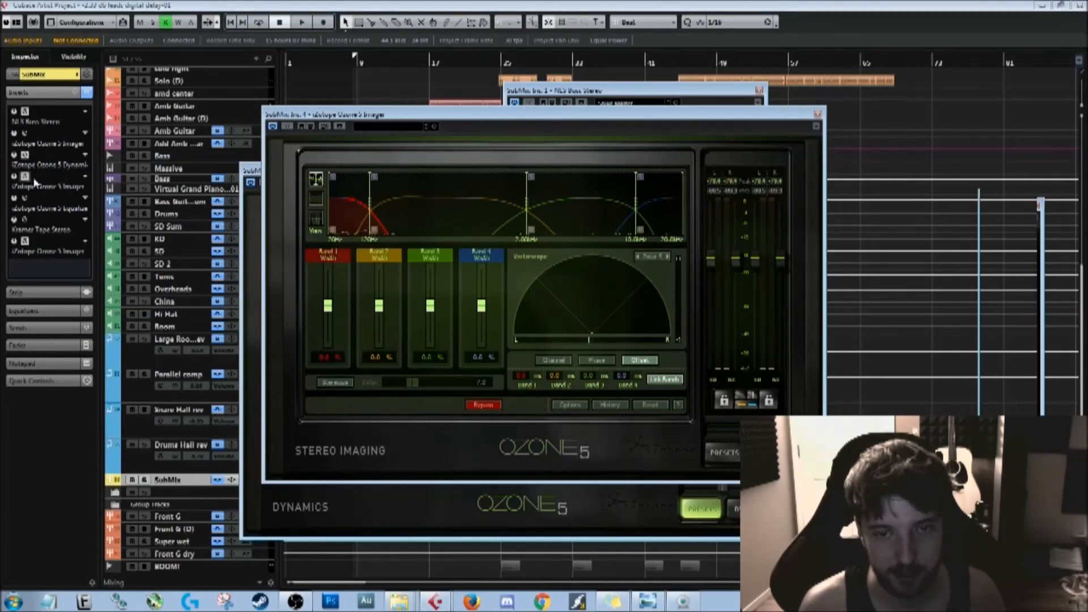
pyautogui.click(25, 133)
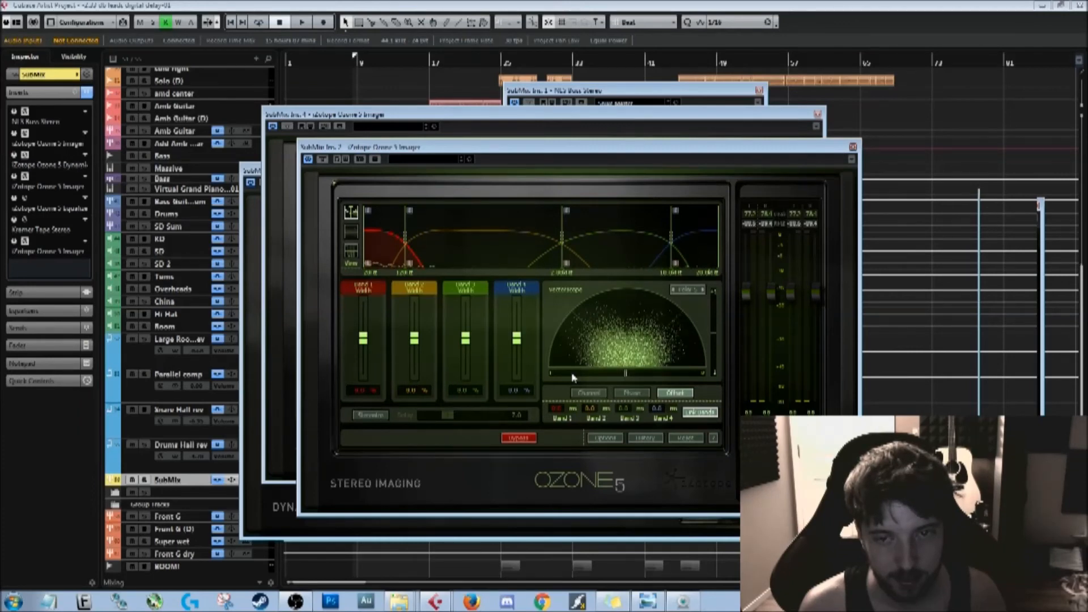
pyautogui.click(853, 147)
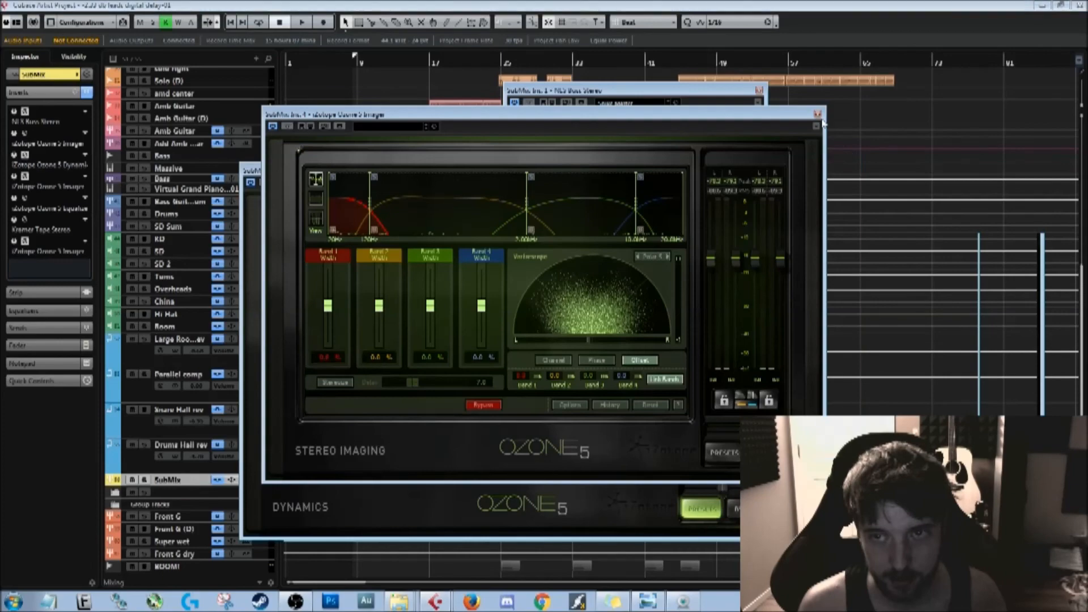
pyautogui.click(817, 114)
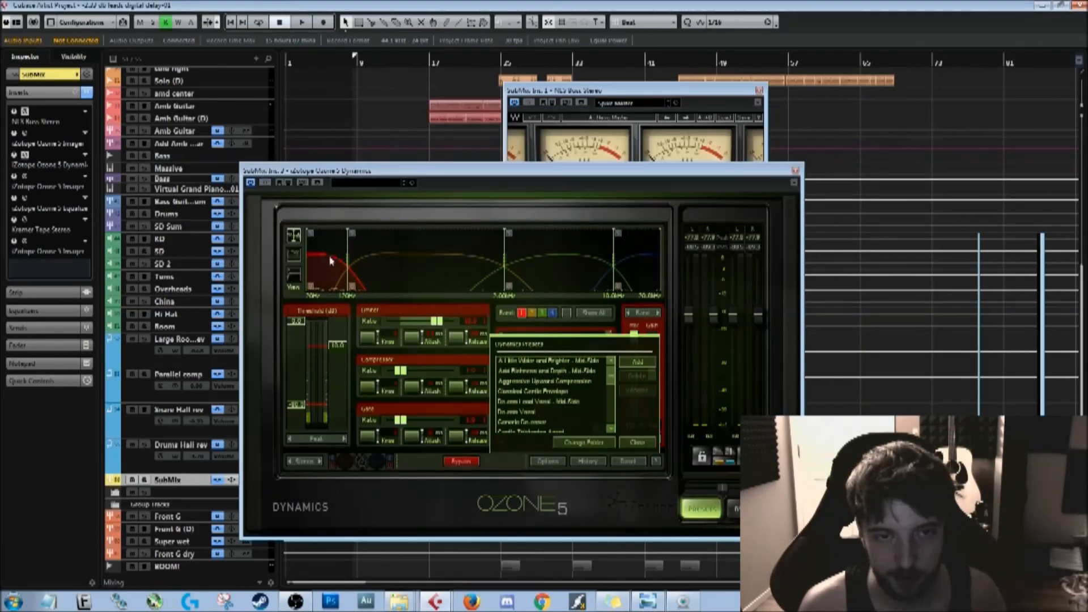
pyautogui.click(796, 170)
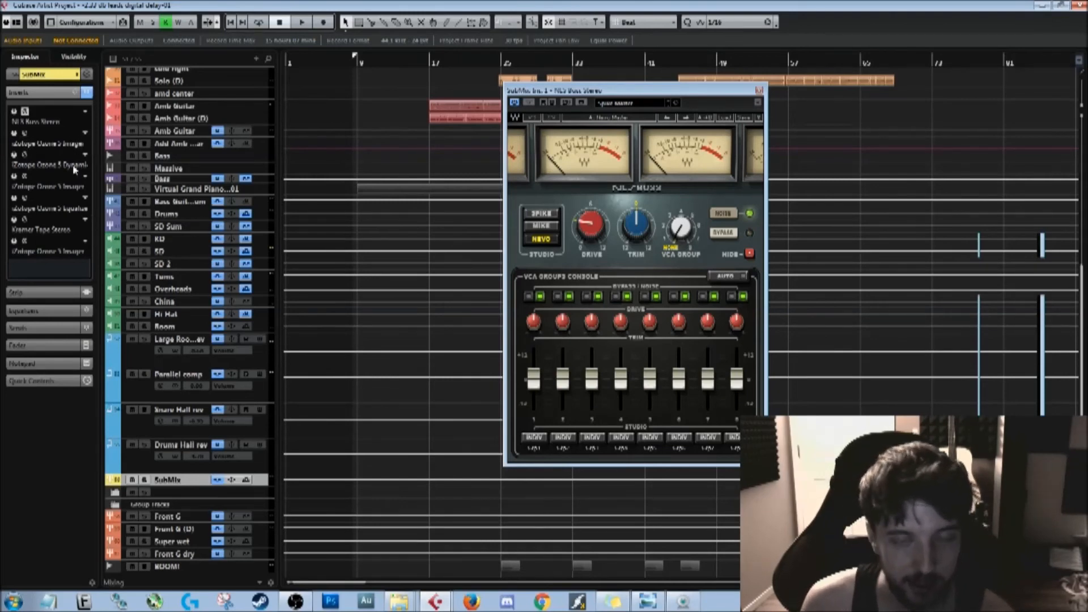
# Step: Recheck the Imager in SubMix's second slot, close the remaining plug-in windows, and return to the group's basic channel settings
pyautogui.click(24, 133)
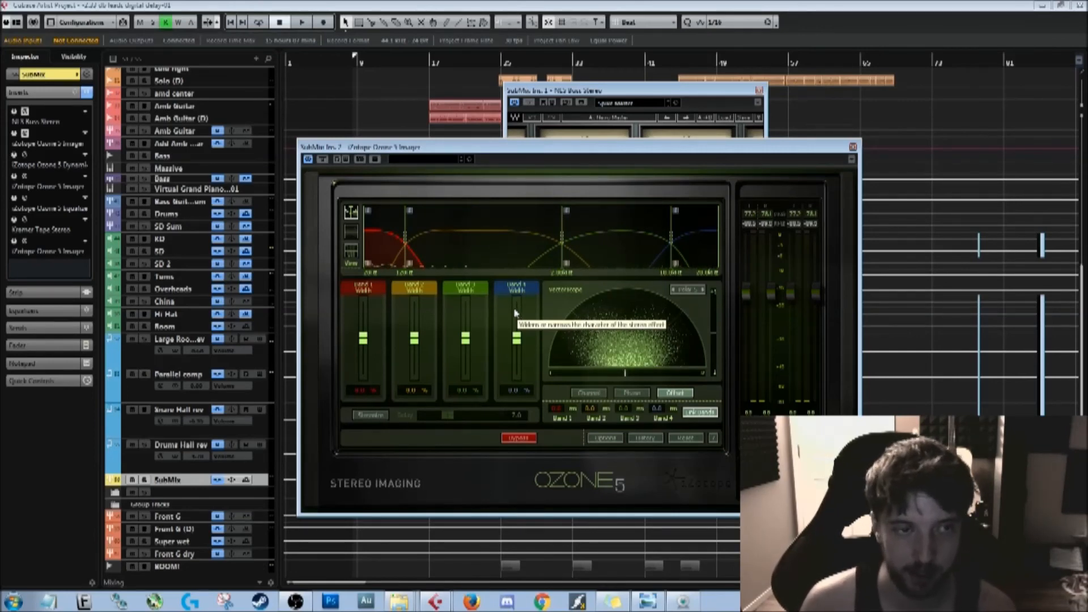
pyautogui.click(853, 148)
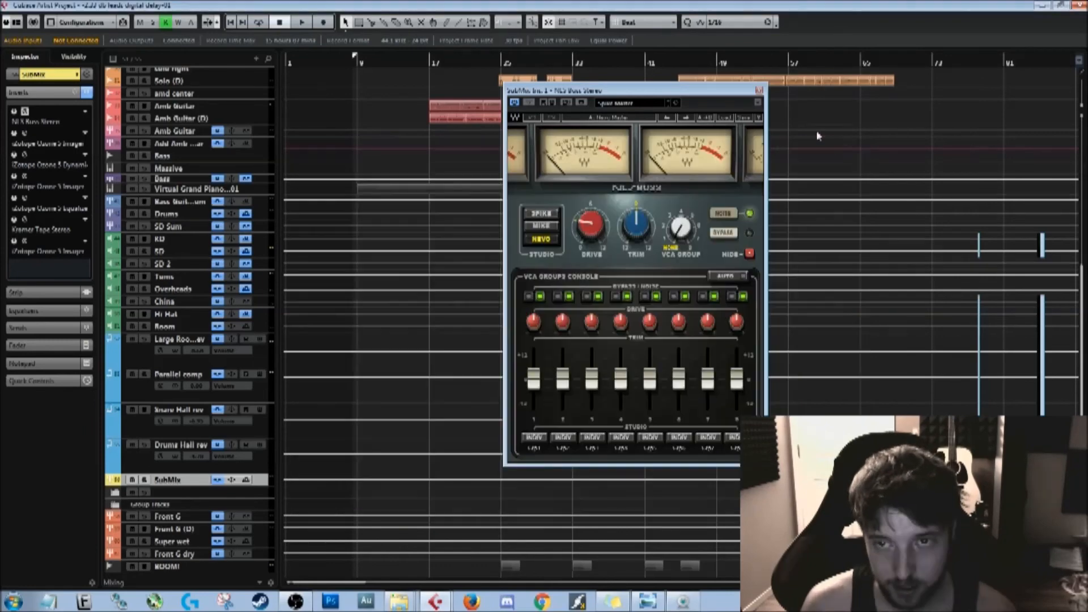
pyautogui.click(757, 92)
pyautogui.click(39, 259)
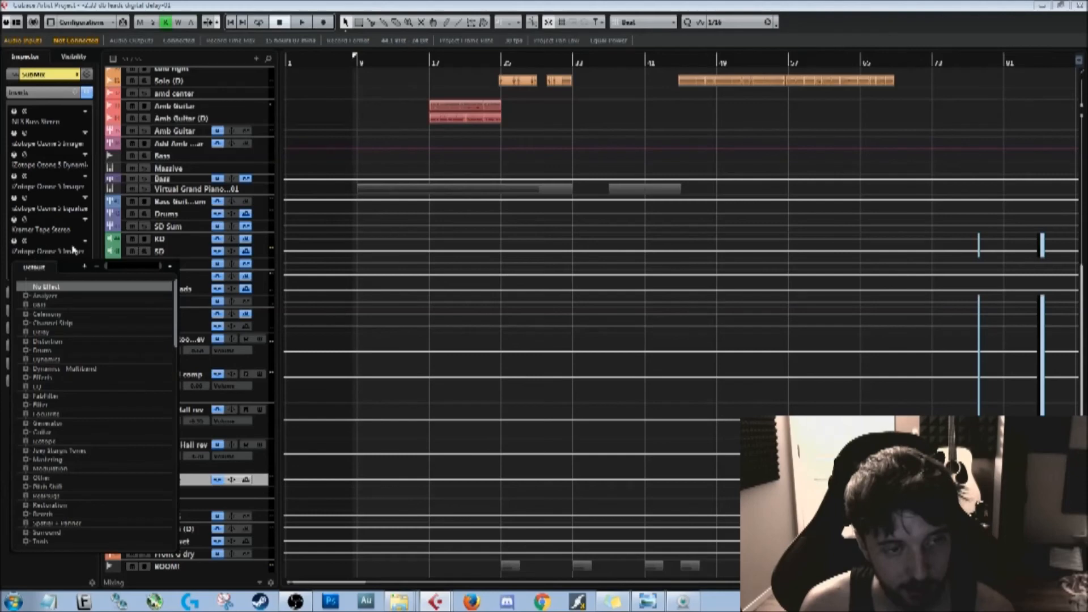
pyautogui.click(644, 337)
pyautogui.click(42, 76)
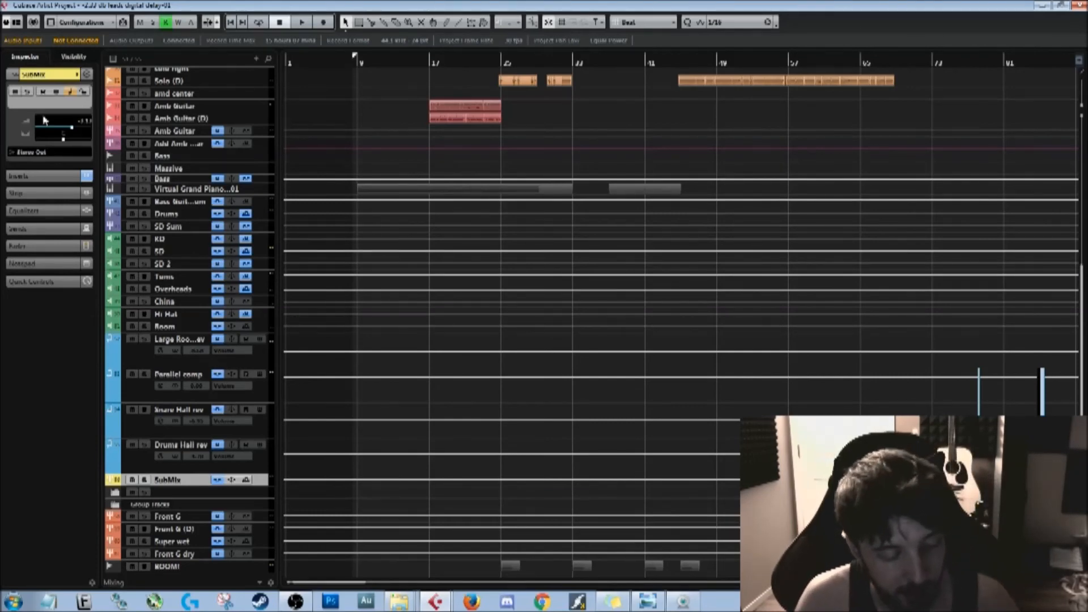
# Step: Open the MixConsole and review the insert effects on the Stereo Out channel
pyautogui.press('F3')
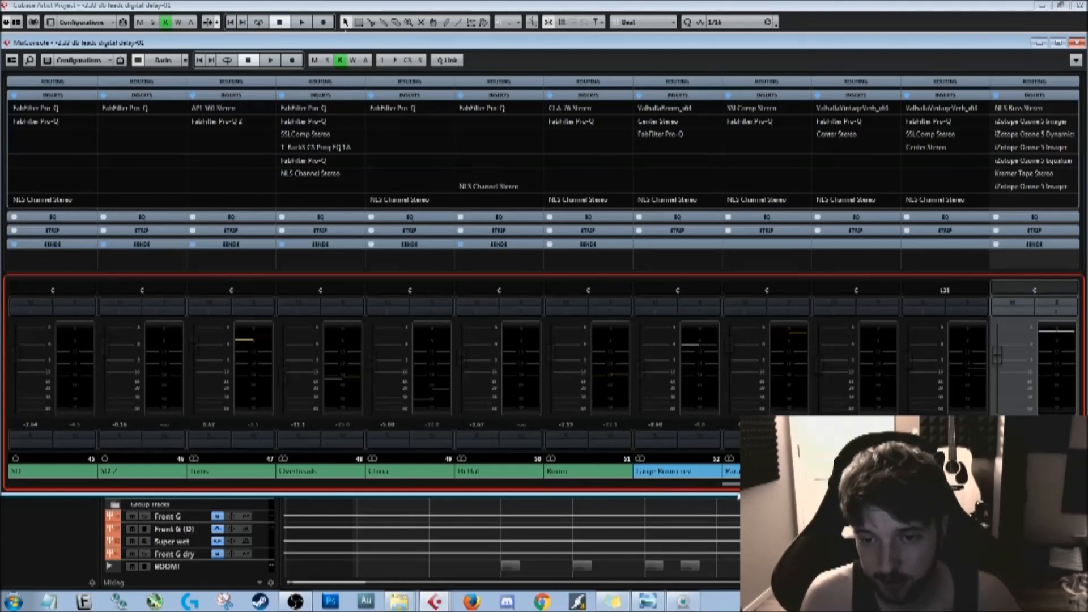
pyautogui.moveTo(794, 484); pyautogui.dragTo(970, 485)
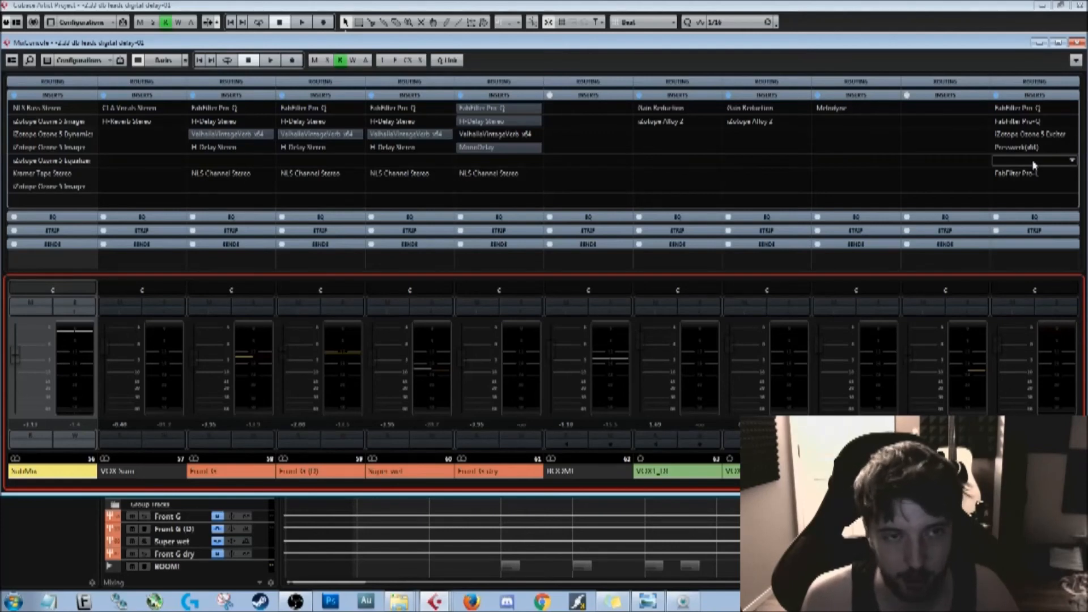
pyautogui.click(1071, 149)
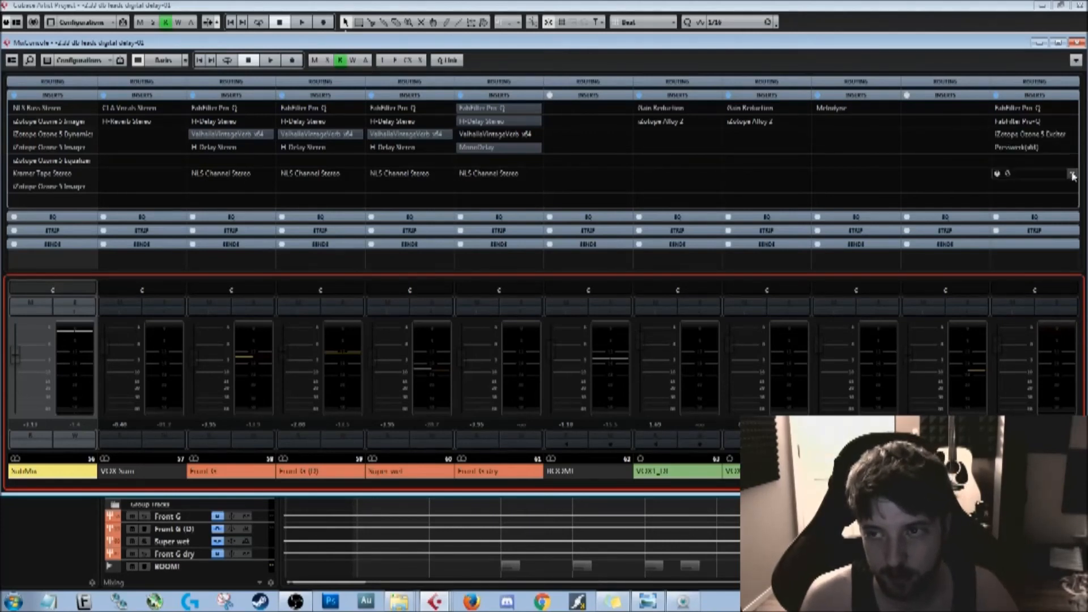
pyautogui.click(911, 152)
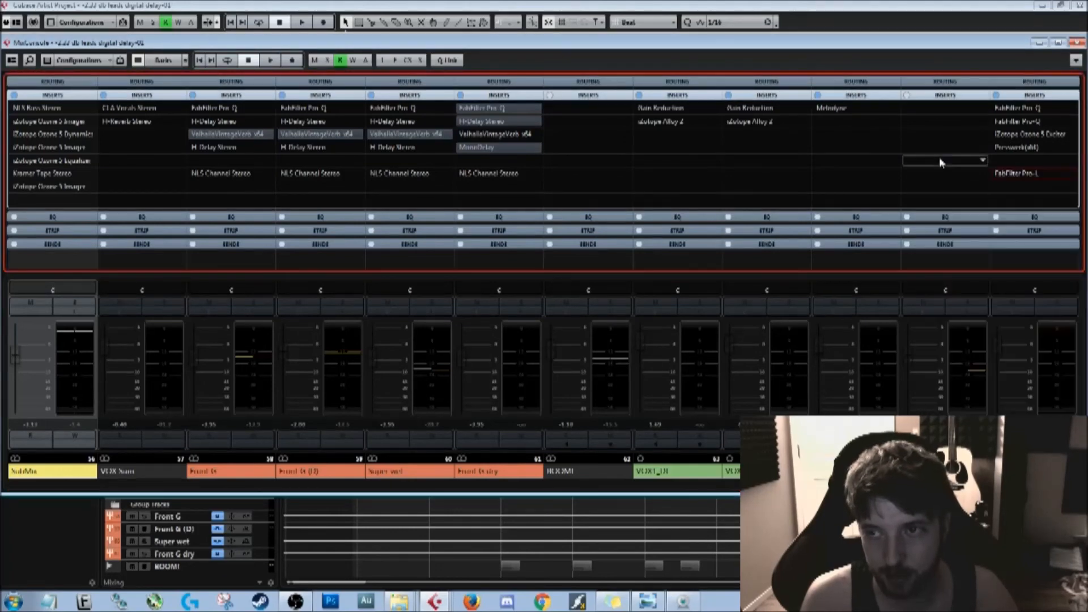
# Step: Inspect the FabFilter Pro-L and Presswerk inserts on Stereo Out, and close both plug-in windows and the MixConsole
pyautogui.click(1012, 172)
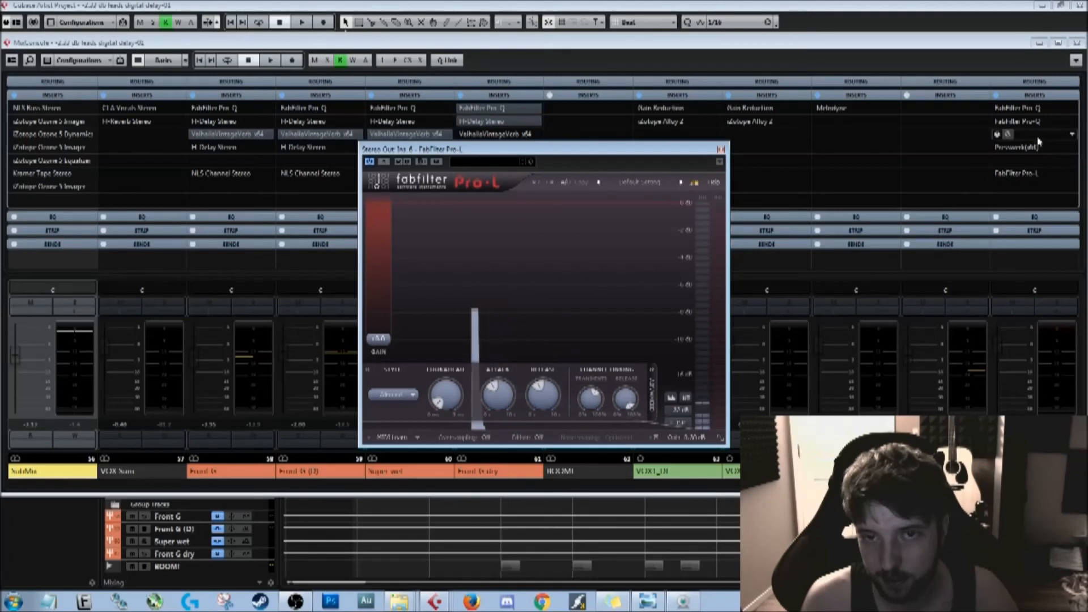
pyautogui.click(1008, 148)
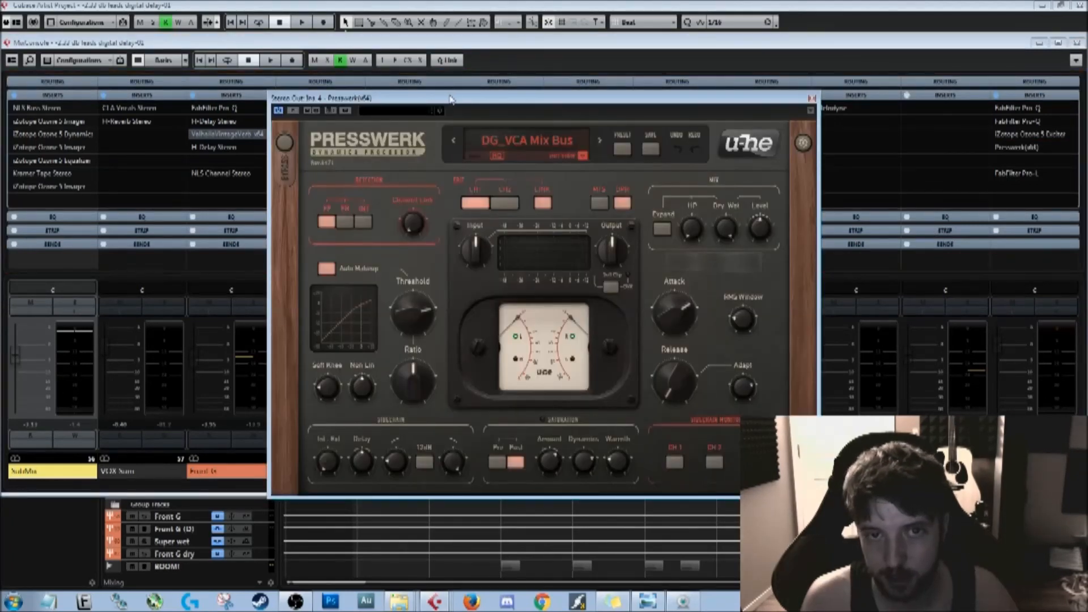
pyautogui.moveTo(480, 97); pyautogui.dragTo(374, 91)
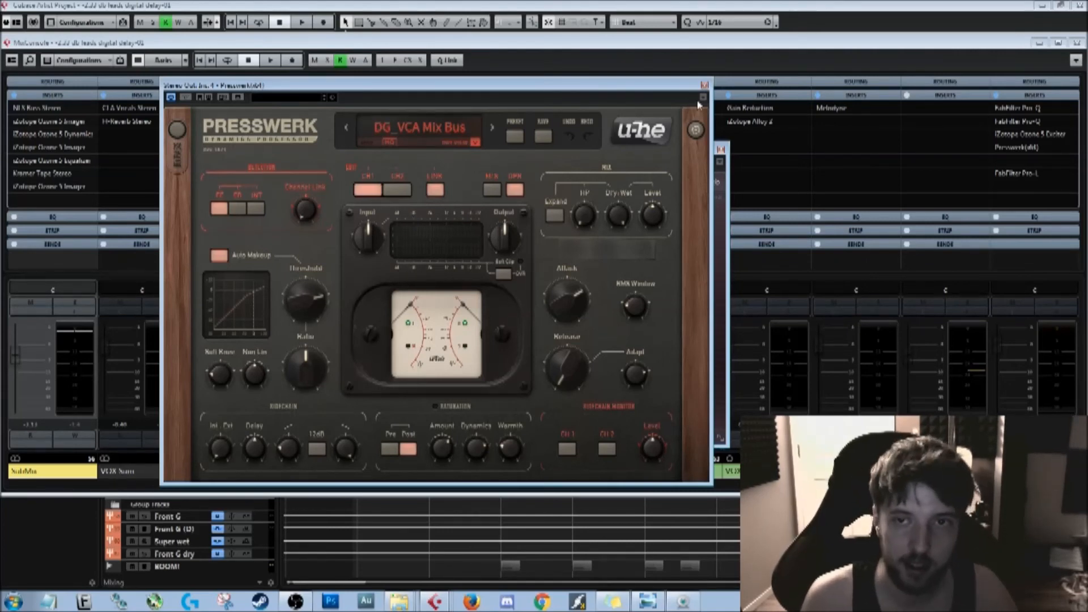
pyautogui.click(705, 85)
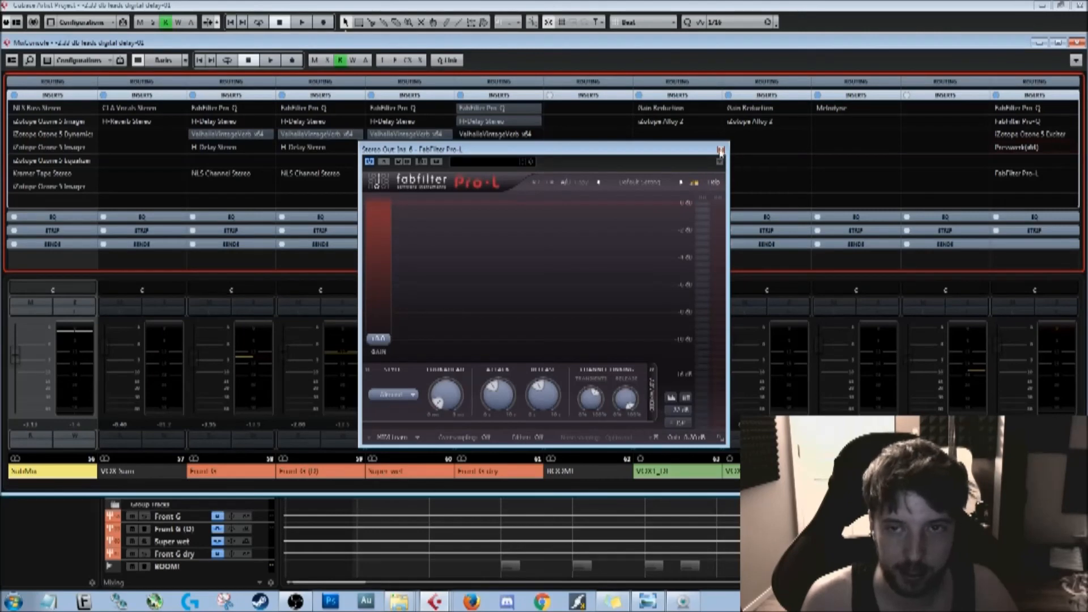
pyautogui.click(721, 149)
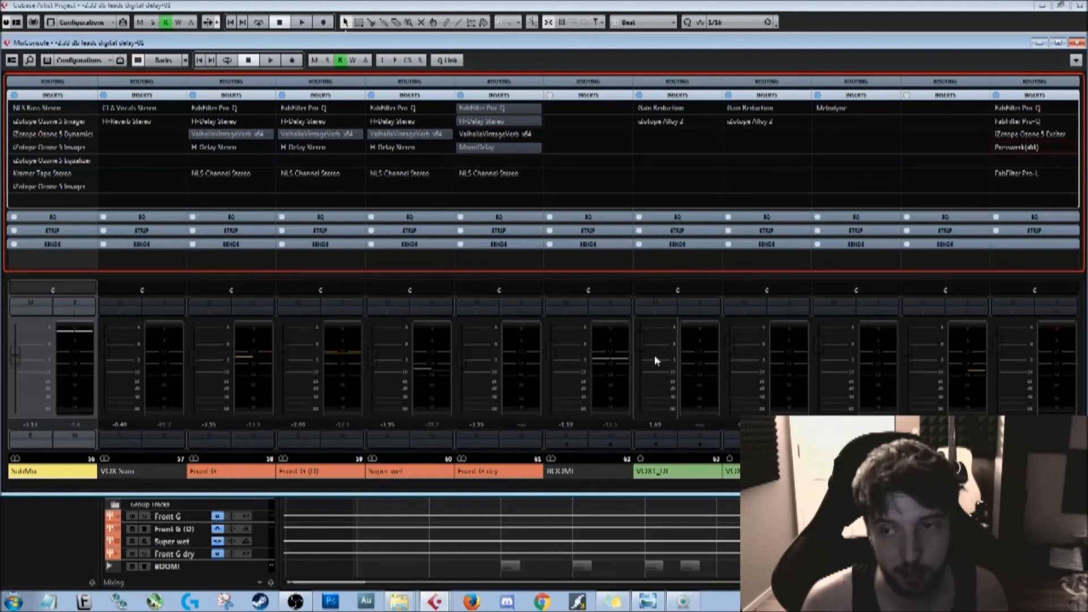
pyautogui.click(1076, 43)
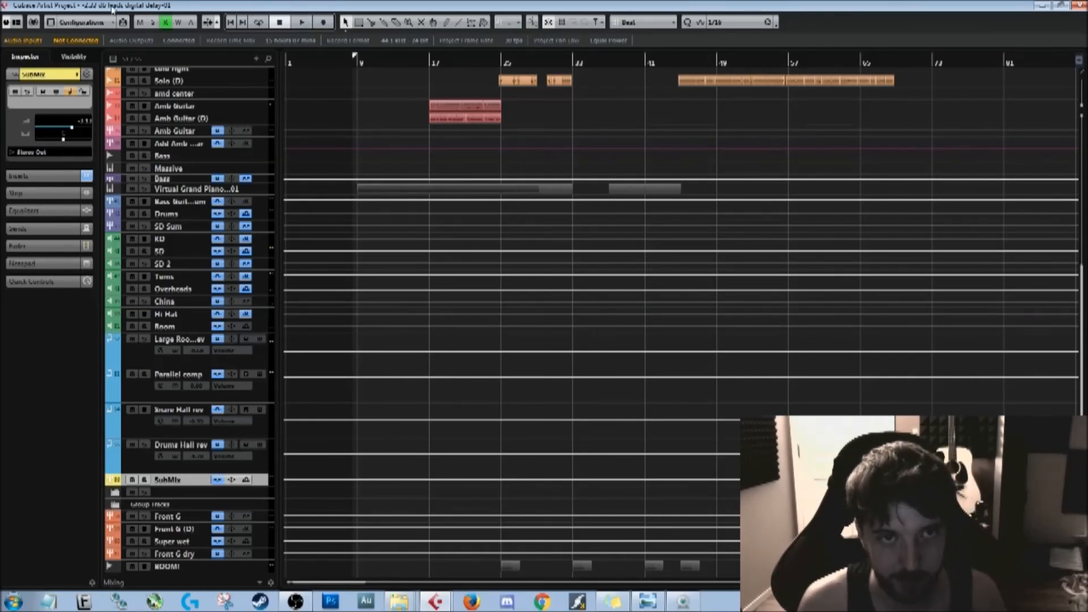
# Step: Switch to Adobe Audition and open the recent file oldnew 2.mp3 from the New album folder
pyautogui.click(262, 5)
pyautogui.click(172, 8)
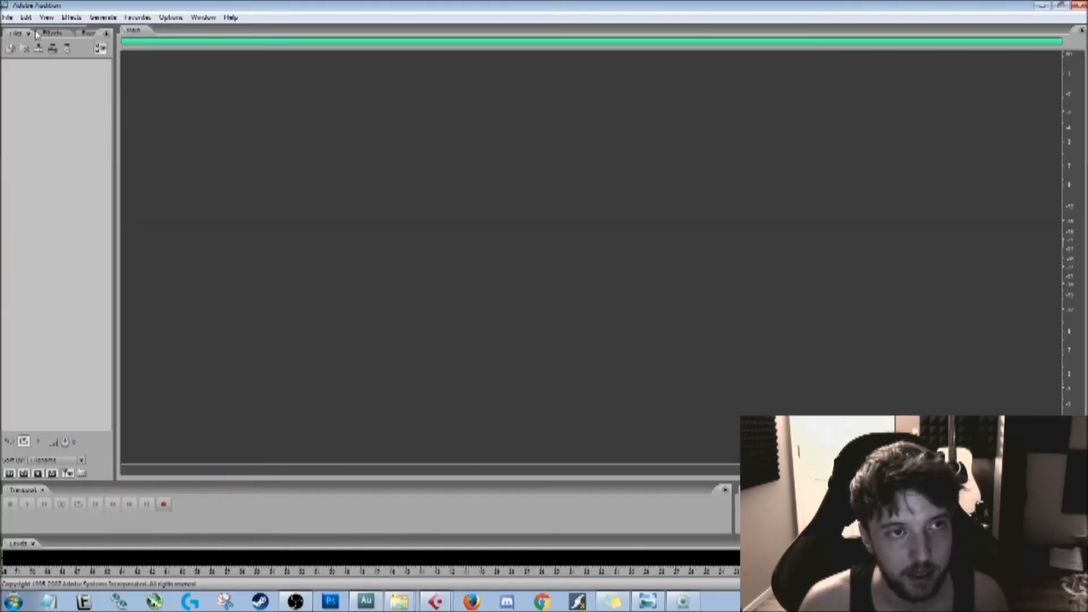
pyautogui.click(8, 17)
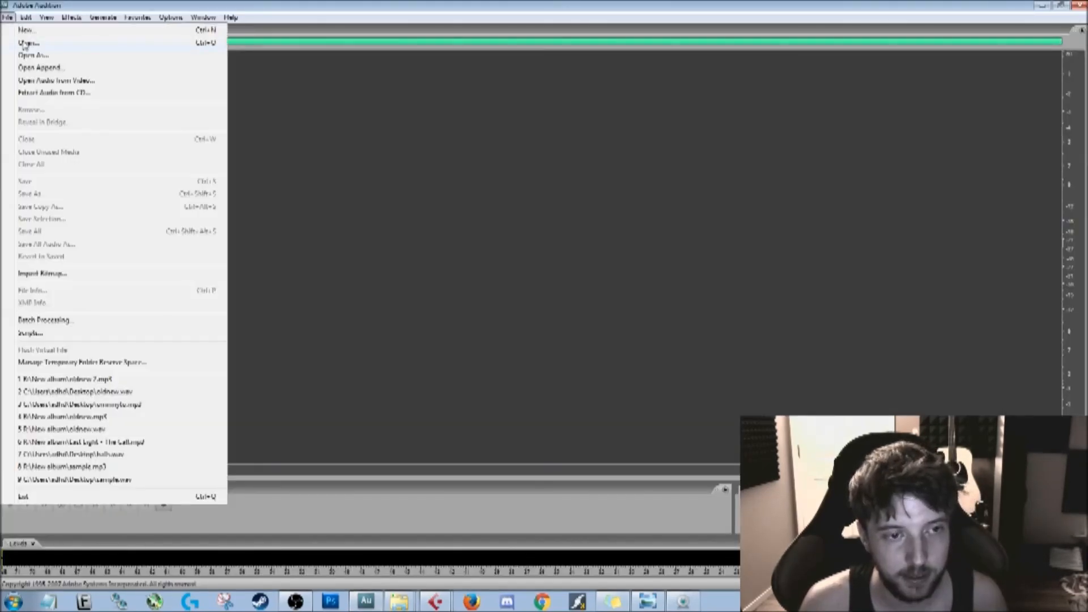
pyautogui.click(71, 379)
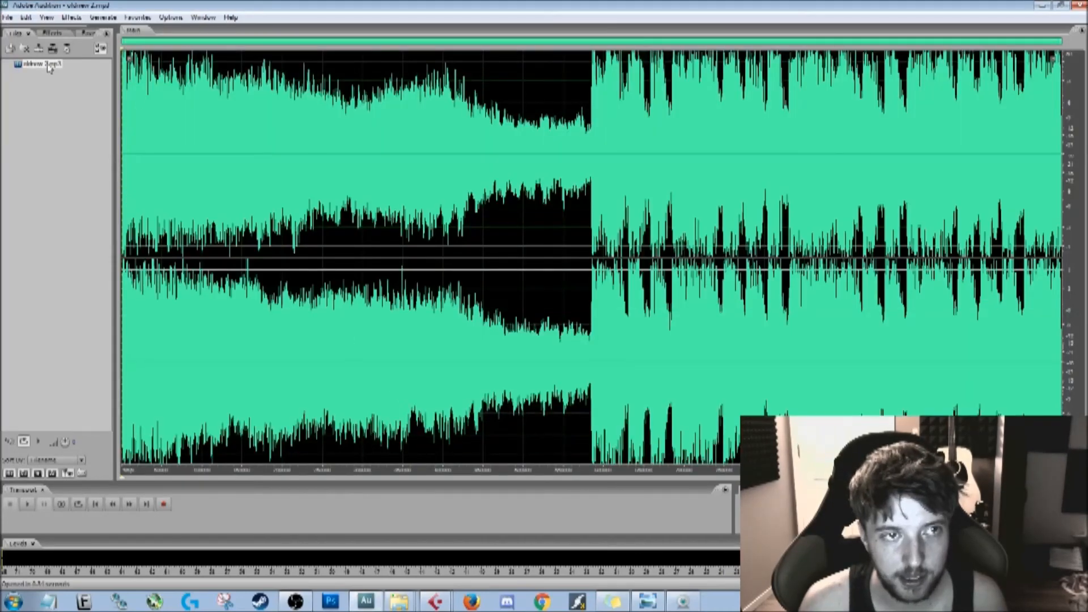
# Step: Select the entire waveform of oldnew 2.mp3, and close the file
pyautogui.click(413, 185)
pyautogui.hotkey('ctrl', 'a')
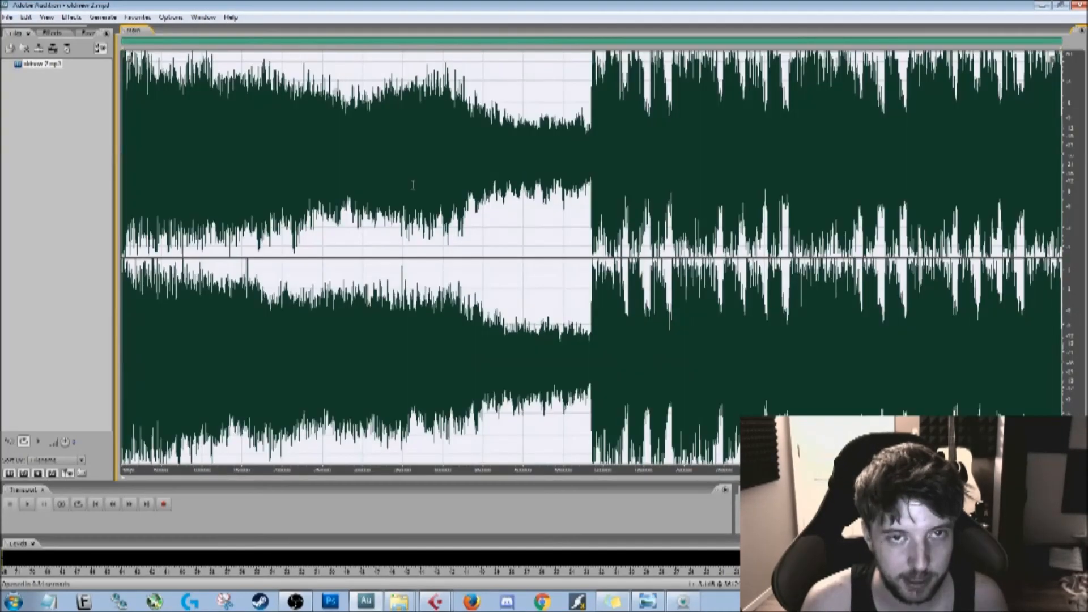
pyautogui.click(412, 185)
pyautogui.hotkey('ctrl', 'a')
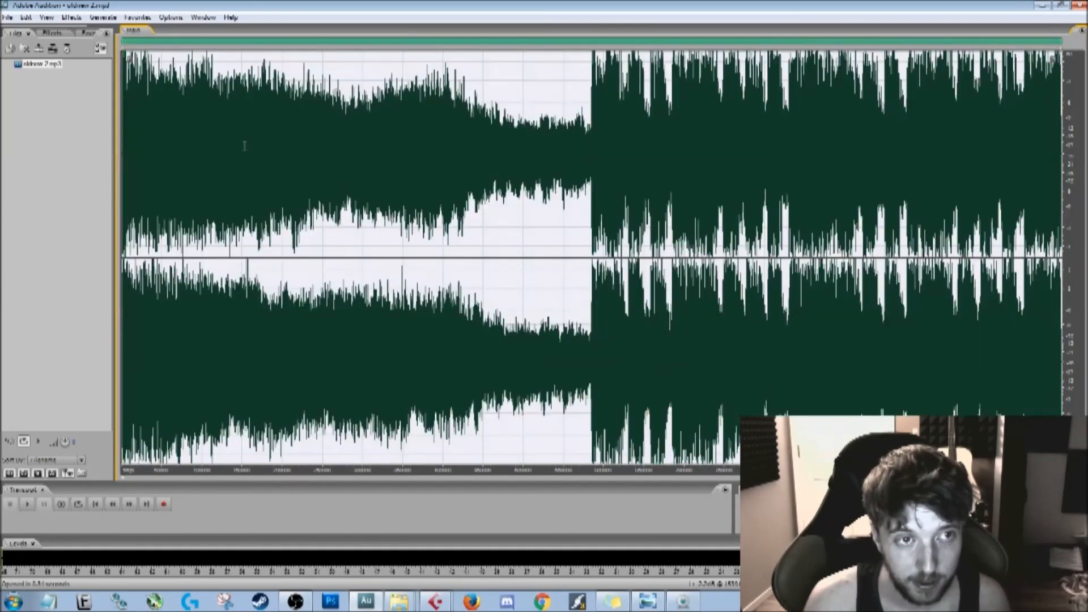
pyautogui.rightClick(34, 62)
pyautogui.click(63, 71)
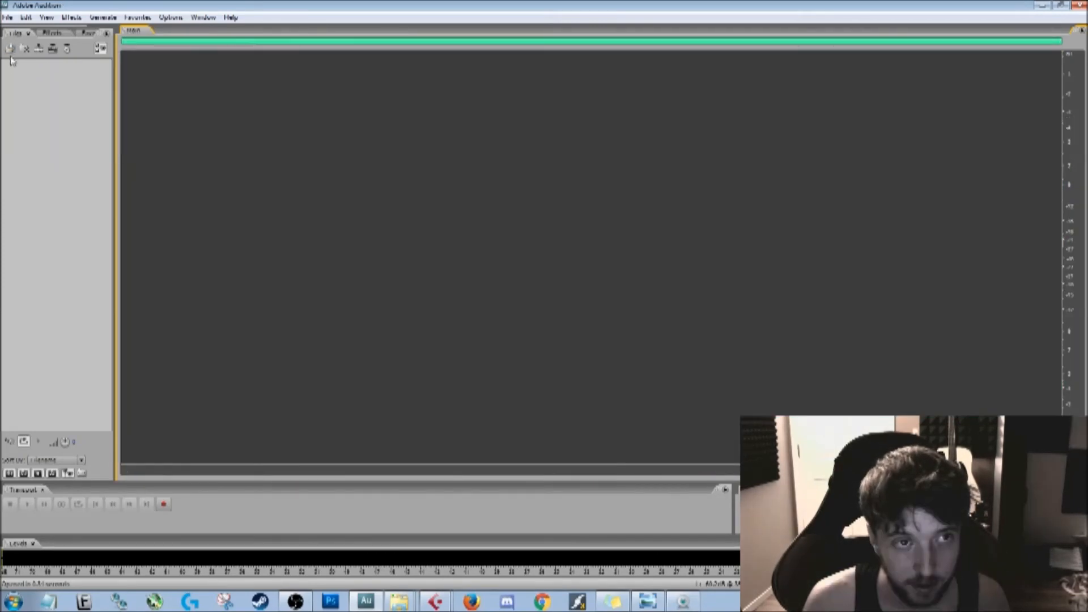
# Step: Open the recent file oldnew.wav from the New album folder
pyautogui.click(7, 18)
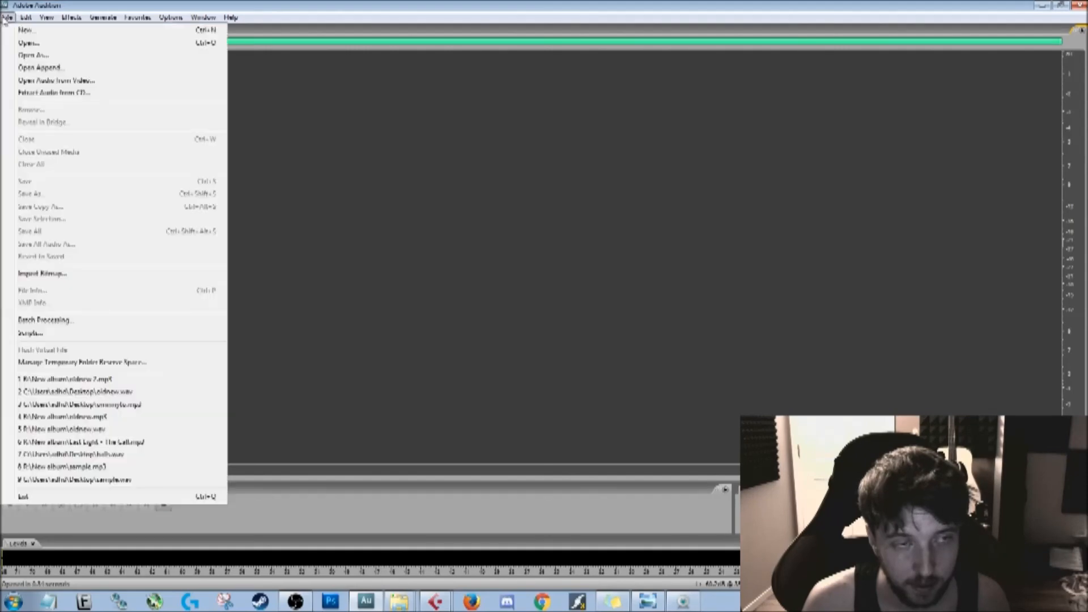
pyautogui.click(142, 430)
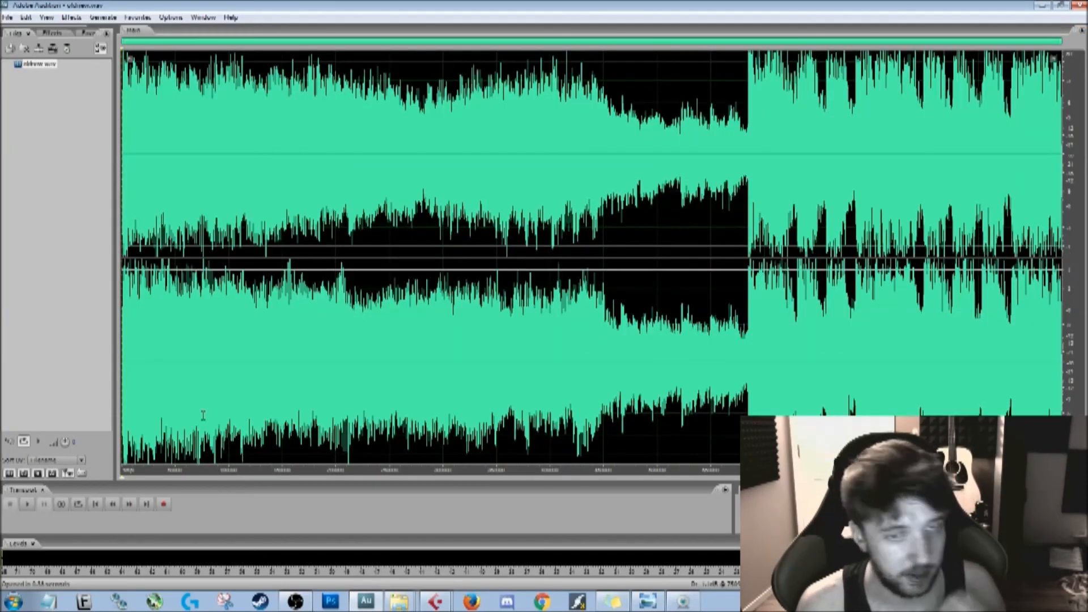
pyautogui.click(444, 266)
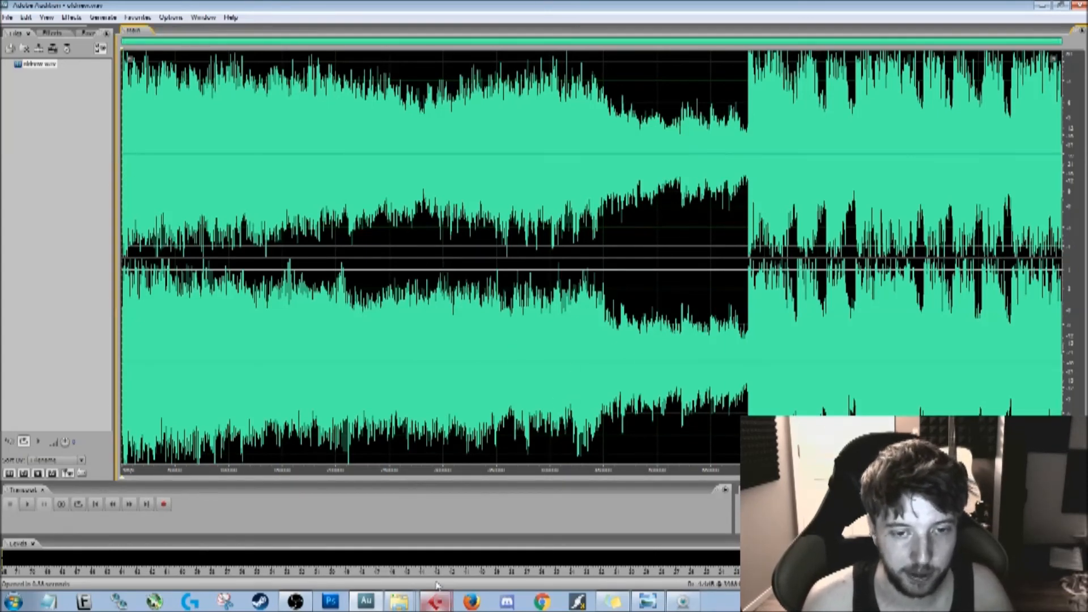
# Step: Switch to Cubase to look over the older project's guitar and Super Wet tracks, and return to Adobe Audition
pyautogui.click(435, 600)
pyautogui.scroll(-1, 564, 371)
pyautogui.scroll(4, 563, 371)
pyautogui.hscroll(-3, 560, 361)
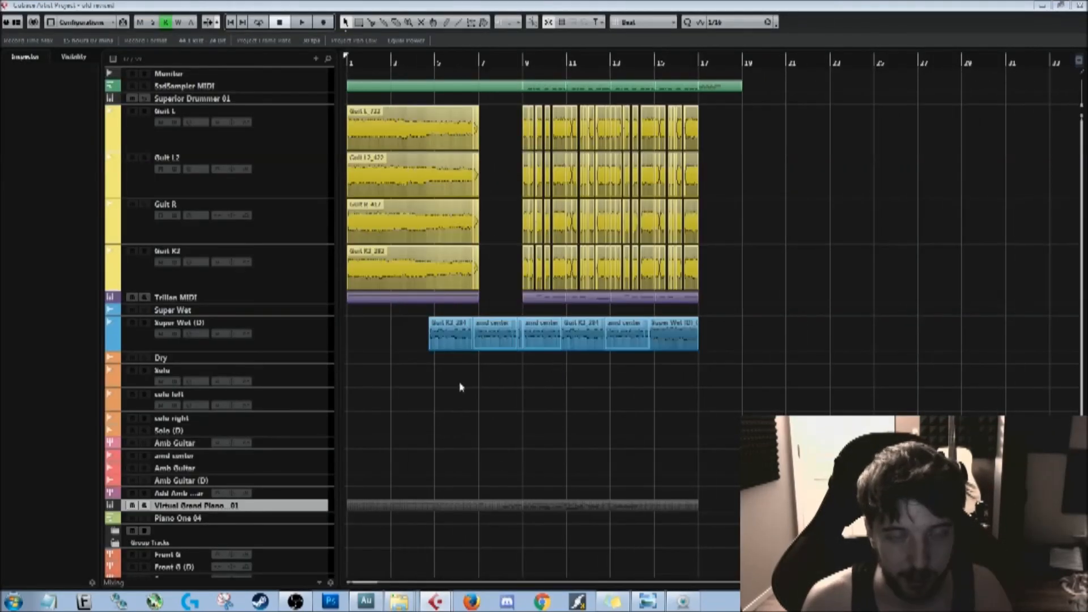
pyautogui.click(366, 600)
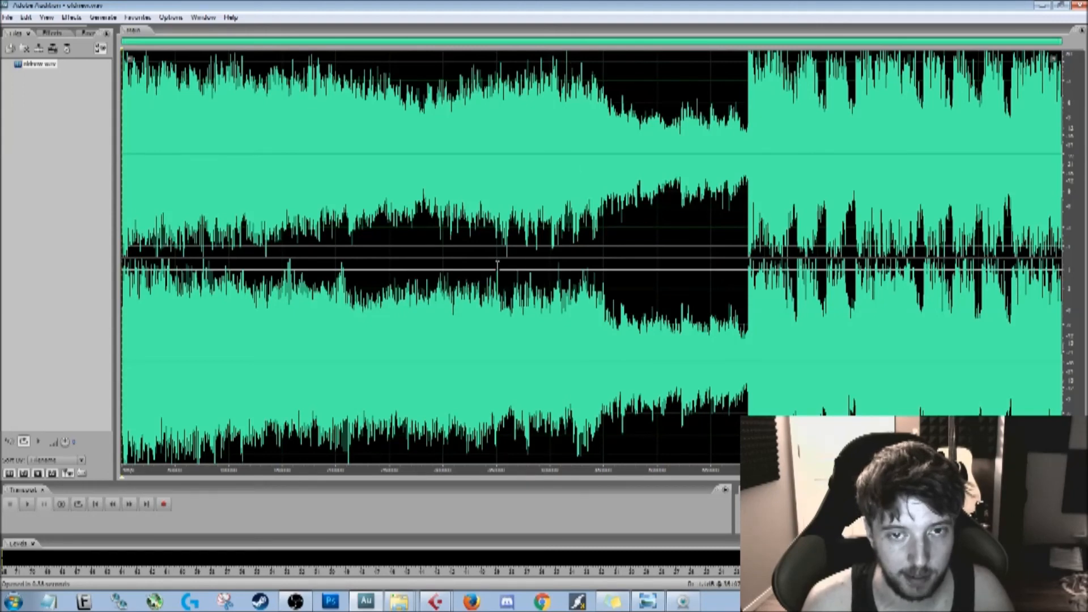
# Step: Select the entire oldnew.wav waveform and open the Multiband Compressor effect, moving its window so the waveform's second half stays visible
pyautogui.click(320, 247)
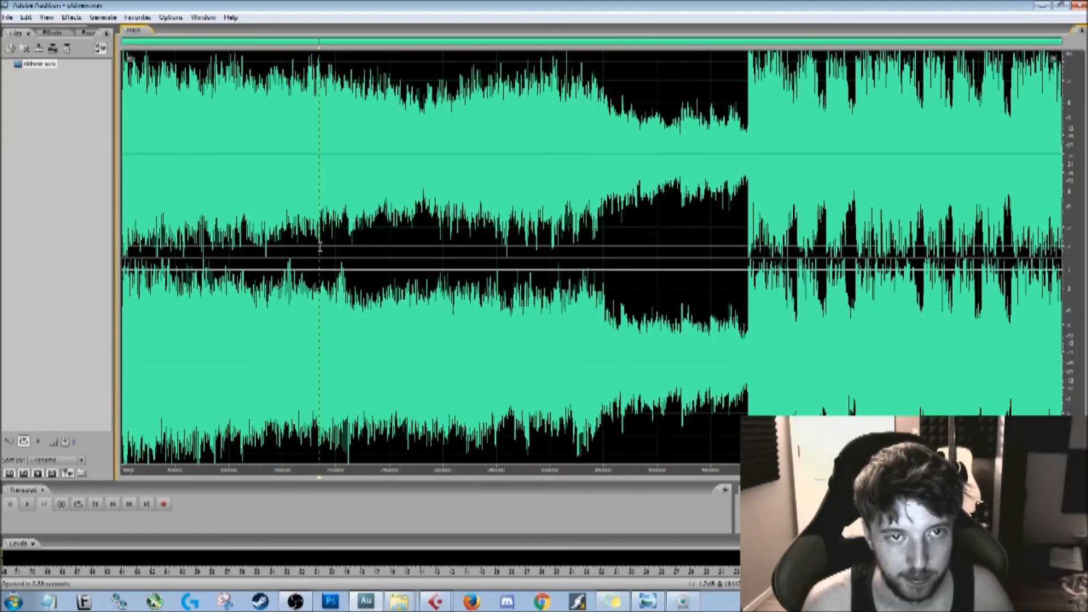
pyautogui.hotkey('ctrl', 'a')
pyautogui.click(71, 17)
pyautogui.moveTo(184, 92)
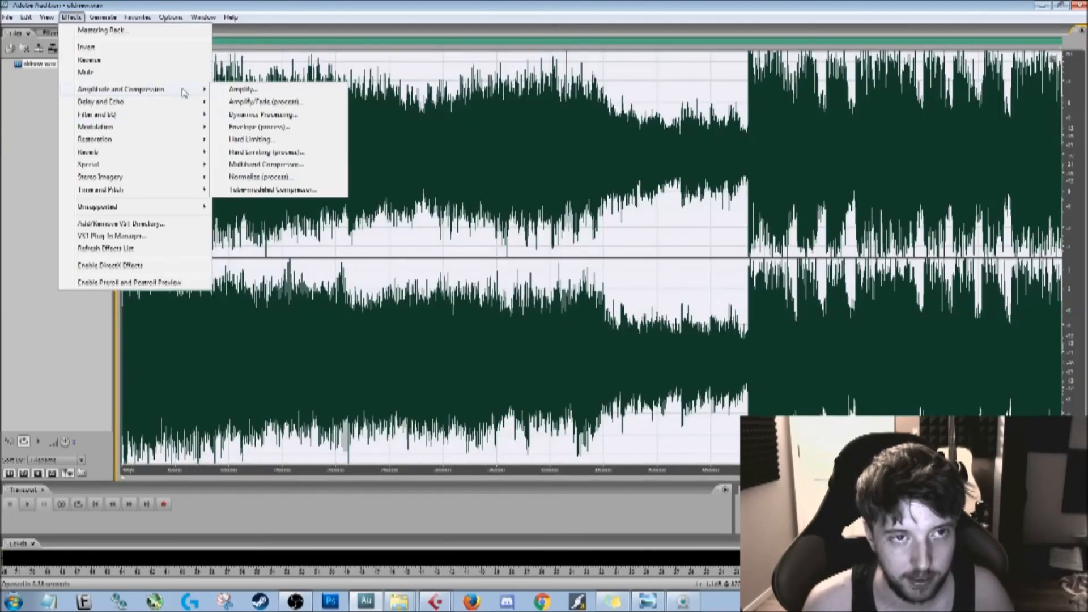
pyautogui.click(318, 164)
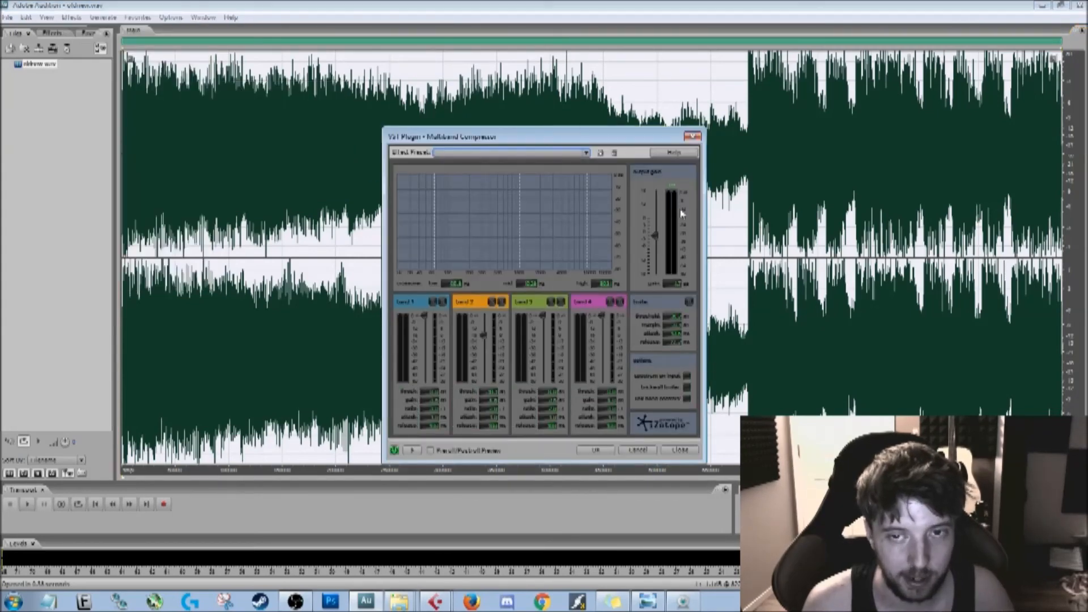
pyautogui.moveTo(541, 136); pyautogui.dragTo(533, 110)
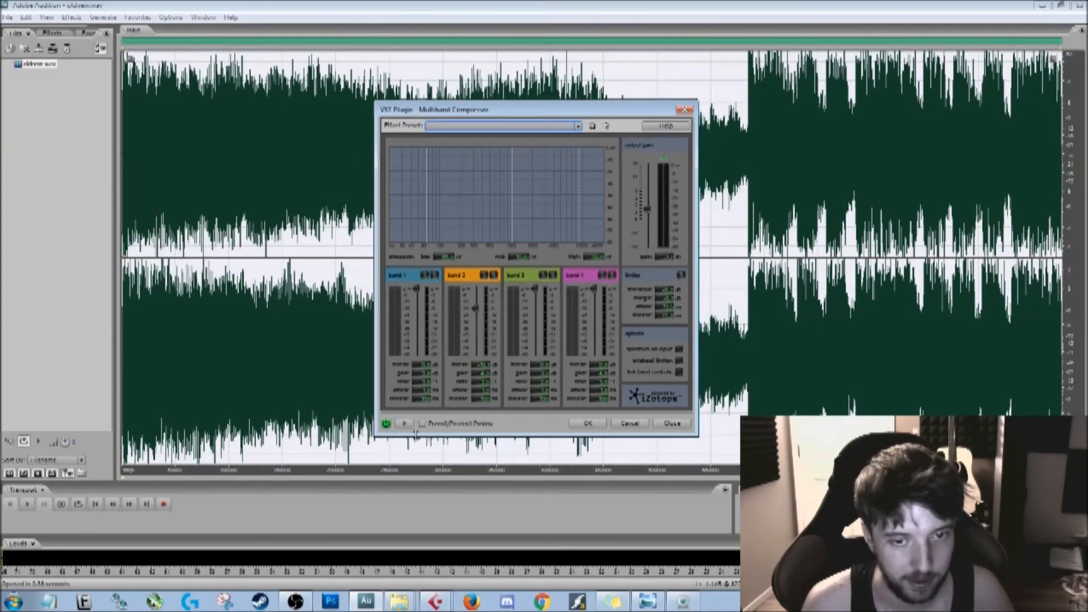
pyautogui.moveTo(481, 110); pyautogui.dragTo(296, 104)
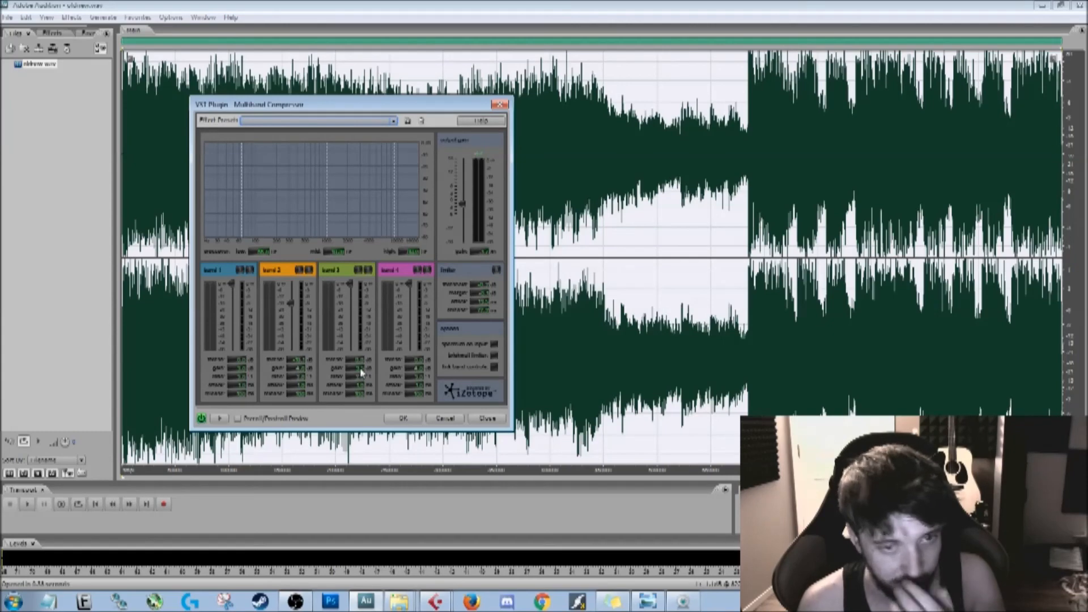
# Step: Start the Multiband Compressor preview and lower its output gain slightly
pyautogui.moveTo(287, 302); pyautogui.dragTo(285, 305)
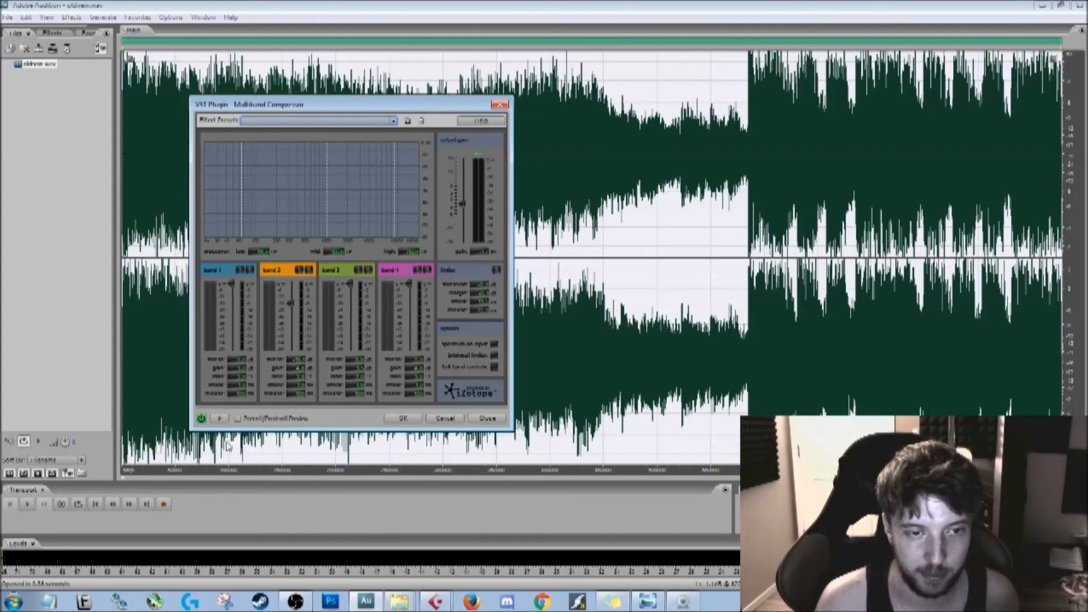
pyautogui.click(220, 419)
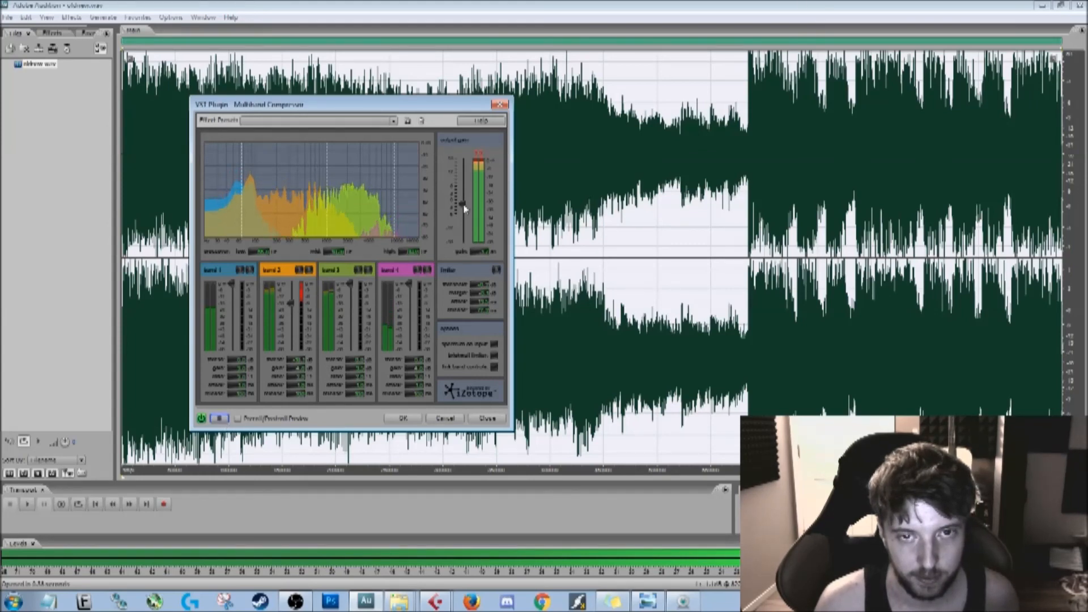
pyautogui.moveTo(465, 205); pyautogui.dragTo(465, 210)
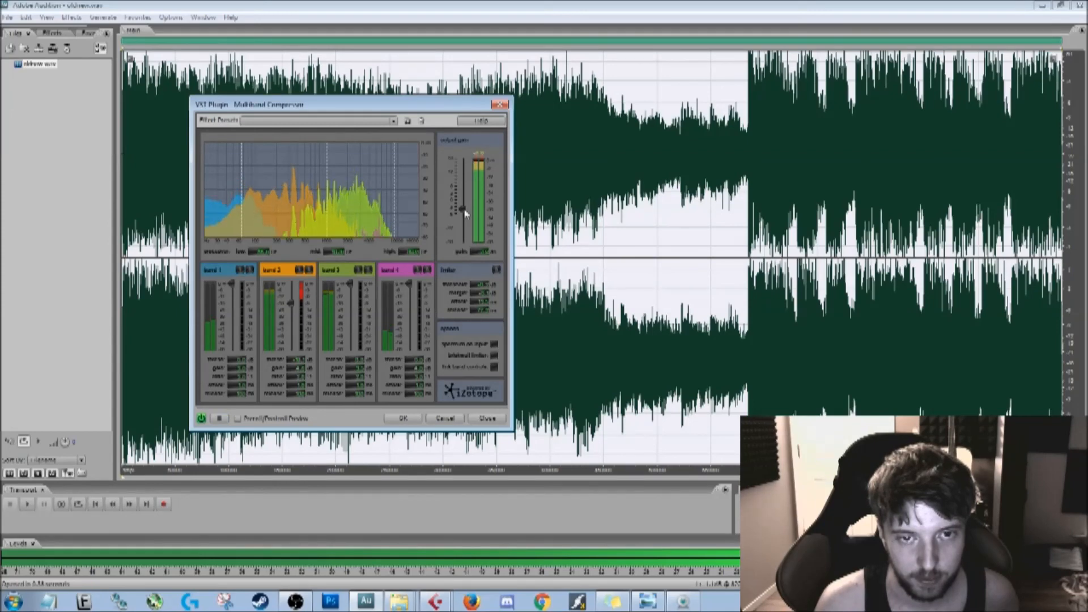
# Step: Try lower thresholds on bands 4 and 3 while previewing, raising each back up after the comparison
pyautogui.moveTo(409, 284); pyautogui.dragTo(415, 327)
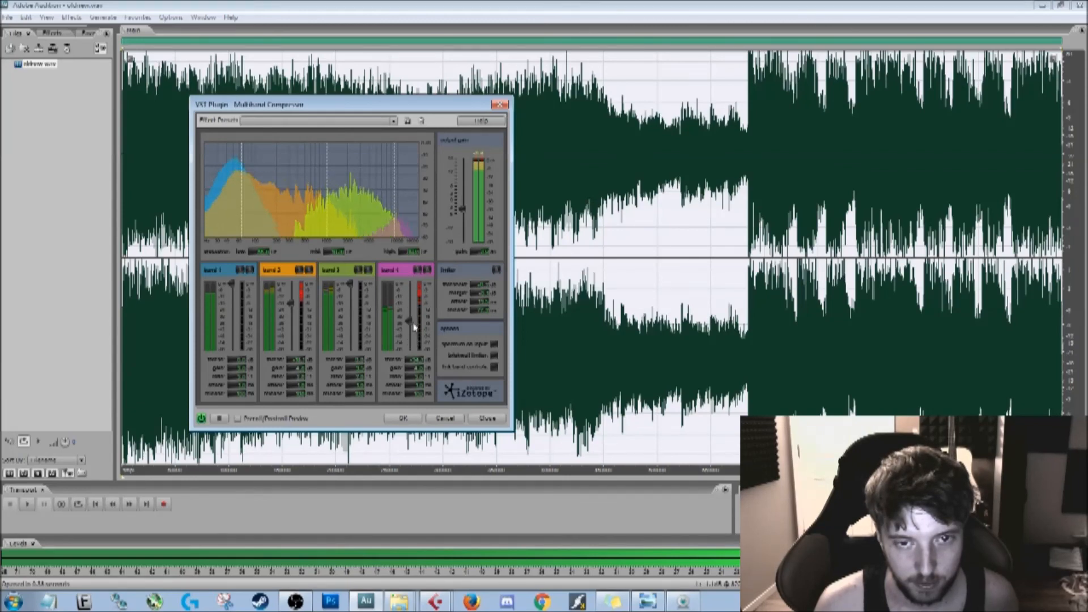
pyautogui.moveTo(411, 326); pyautogui.dragTo(435, 223)
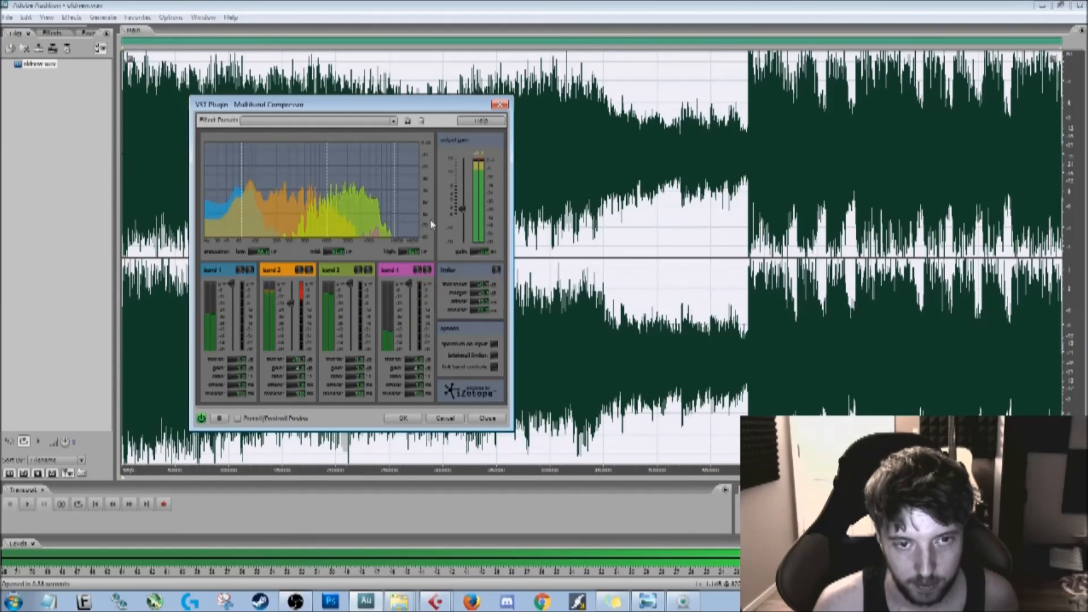
pyautogui.moveTo(350, 284); pyautogui.dragTo(353, 315)
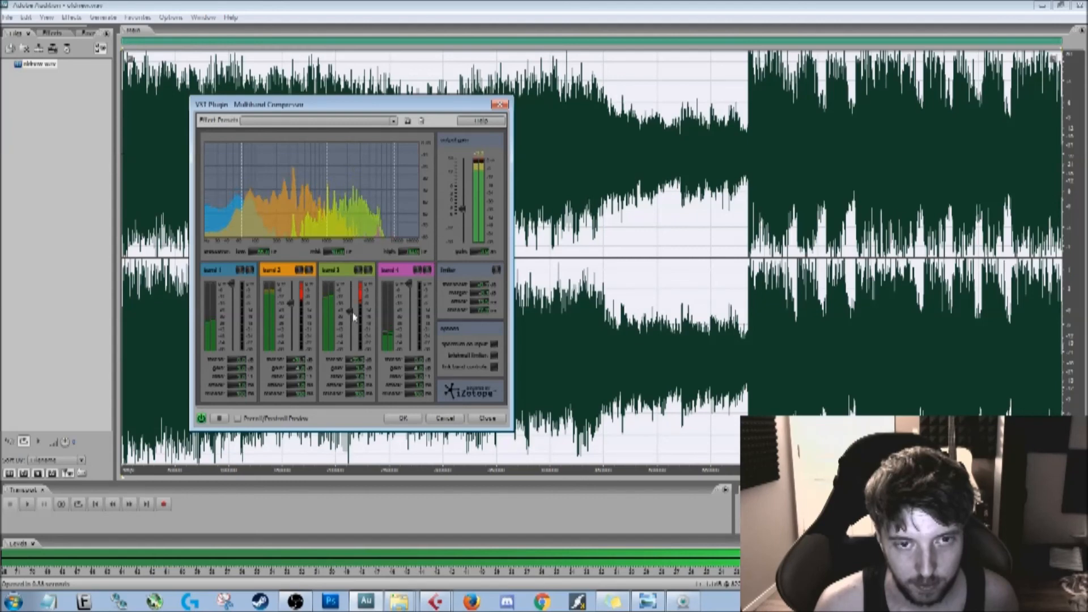
pyautogui.moveTo(353, 316); pyautogui.dragTo(359, 295)
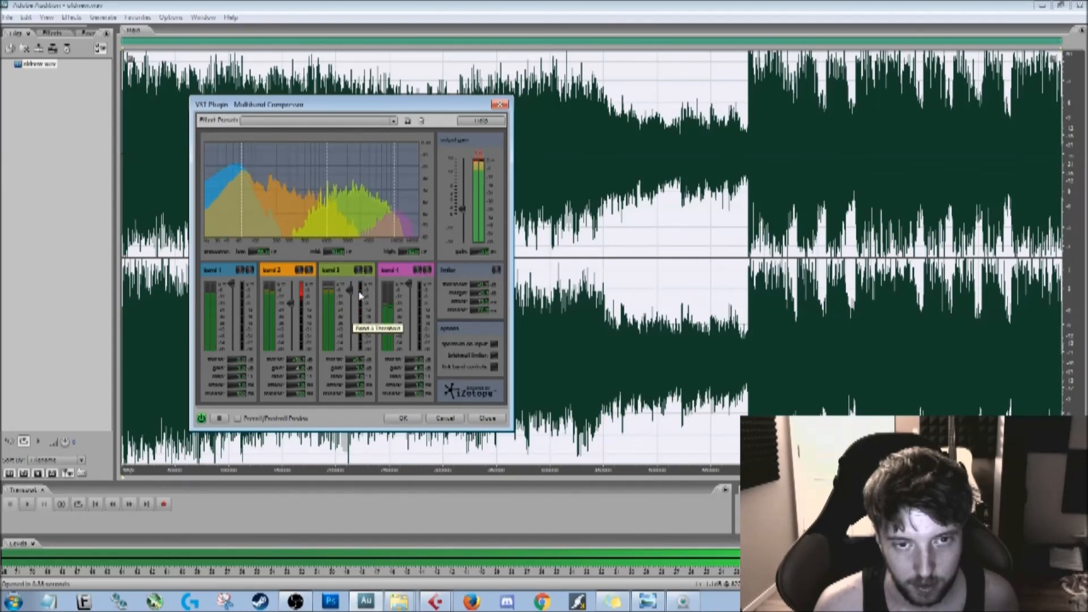
# Step: Lower the thresholds of bands 4 and 1 during the preview, and return band 4's threshold to its maximum
pyautogui.moveTo(359, 294); pyautogui.dragTo(404, 336)
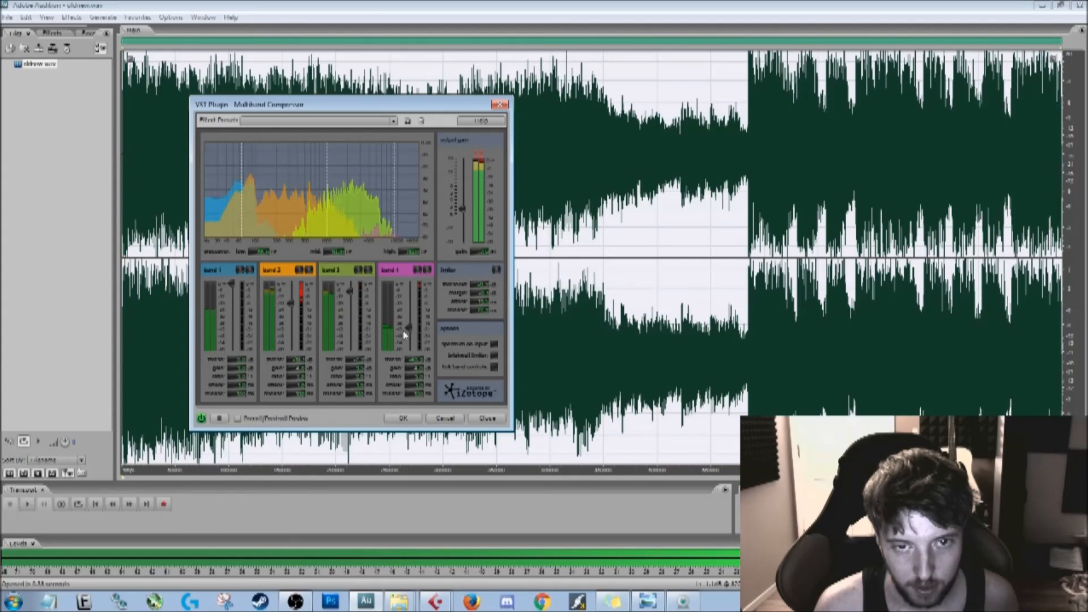
pyautogui.moveTo(233, 288); pyautogui.dragTo(230, 307)
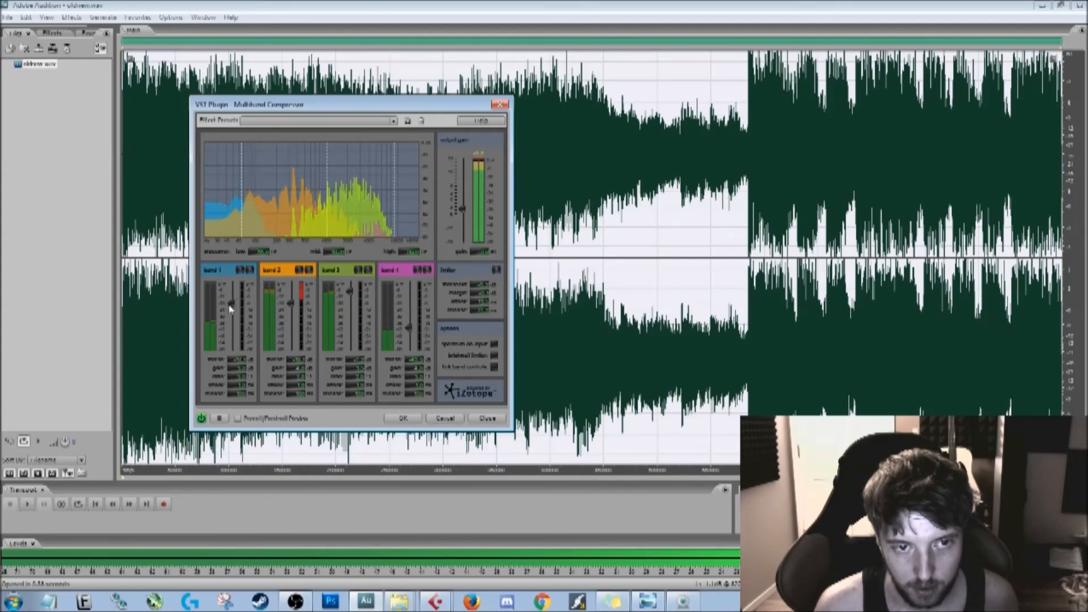
pyautogui.moveTo(231, 304)
pyautogui.mouseDown()
pyautogui.moveTo(232, 279)
pyautogui.moveTo(233, 314)
pyautogui.mouseUp()
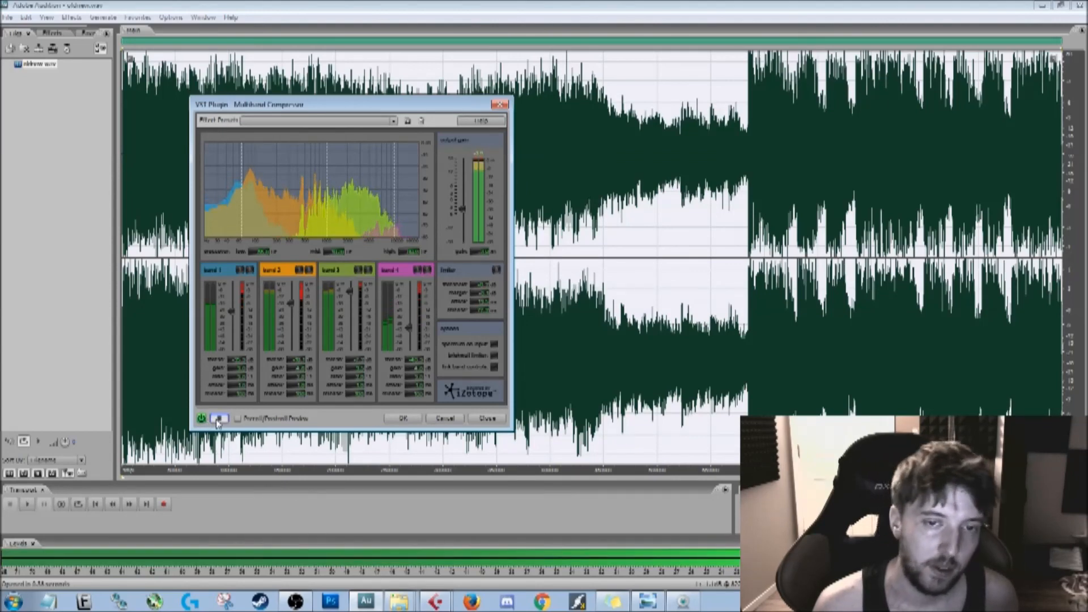
pyautogui.moveTo(409, 328); pyautogui.dragTo(433, 131)
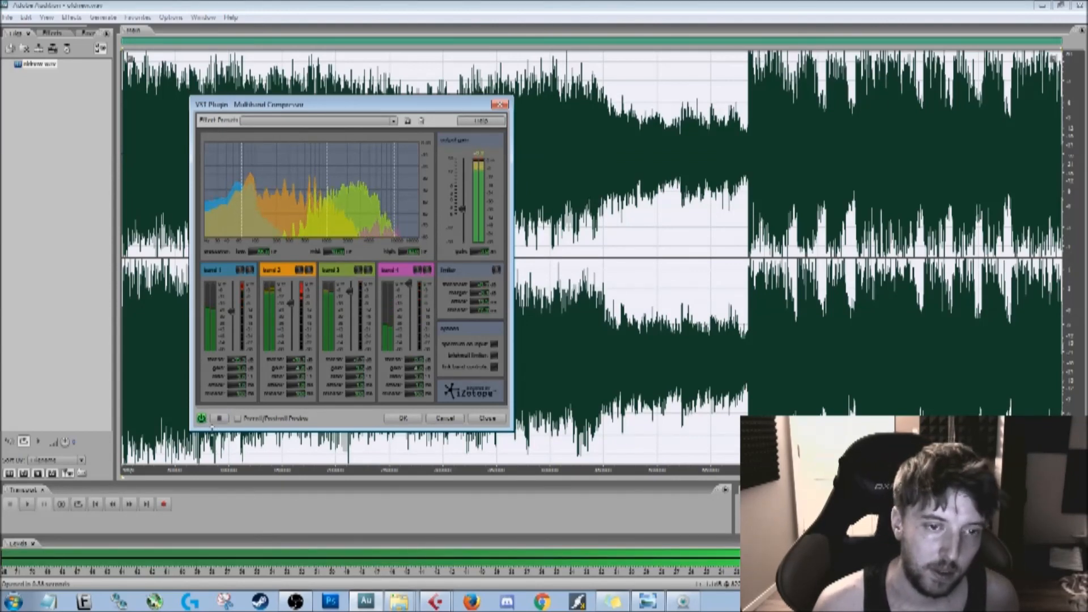
# Step: Stop the preview and return the thresholds of bands 1 and 3 to their maximum
pyautogui.click(217, 418)
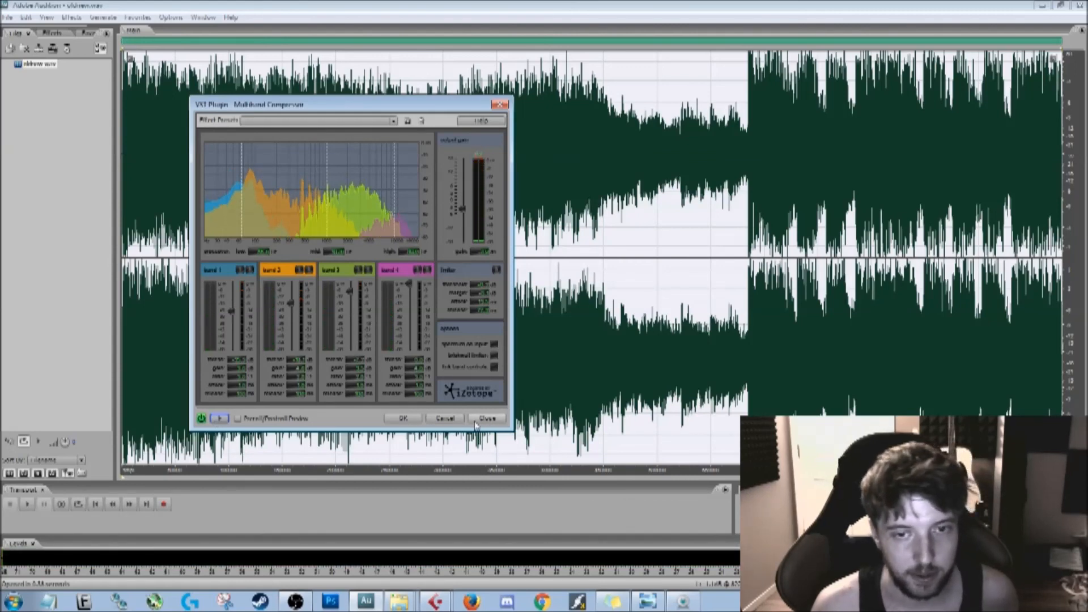
pyautogui.moveTo(232, 311); pyautogui.dragTo(231, 284)
pyautogui.moveTo(350, 295); pyautogui.dragTo(356, 208)
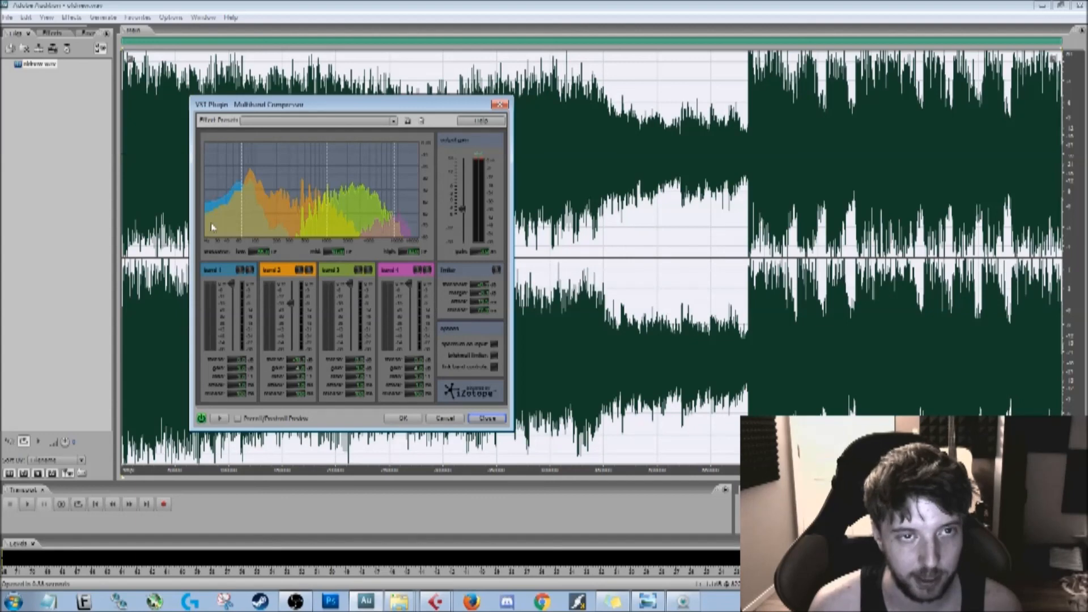
# Step: Reposition the Multiband Compressor window over the waveform, and close it without applying the effect
pyautogui.moveTo(305, 109); pyautogui.dragTo(454, 117)
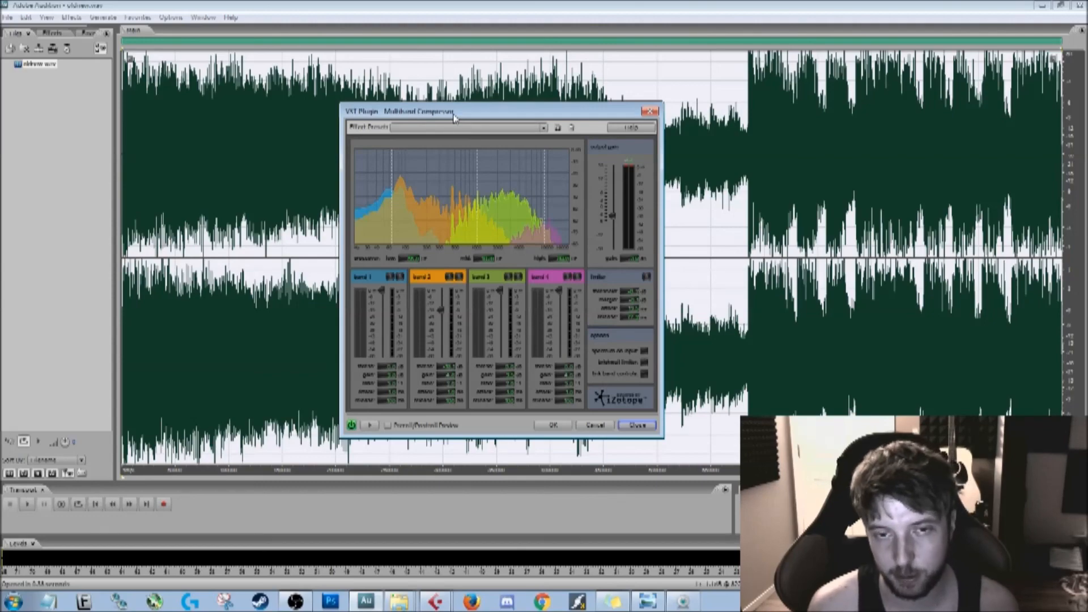
pyautogui.moveTo(454, 118); pyautogui.dragTo(419, 117)
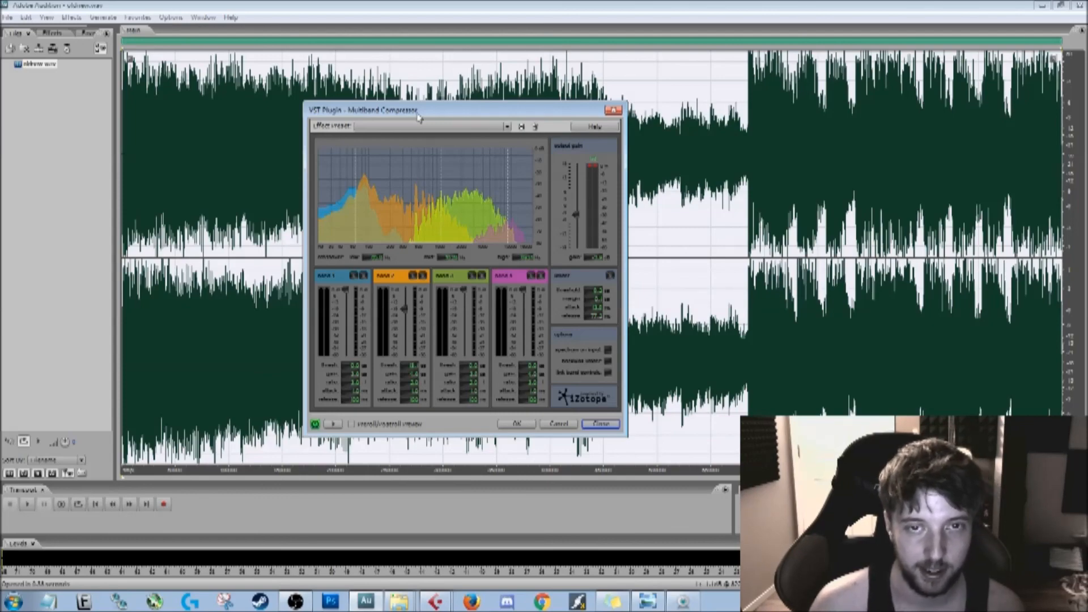
pyautogui.moveTo(418, 117); pyautogui.dragTo(463, 100)
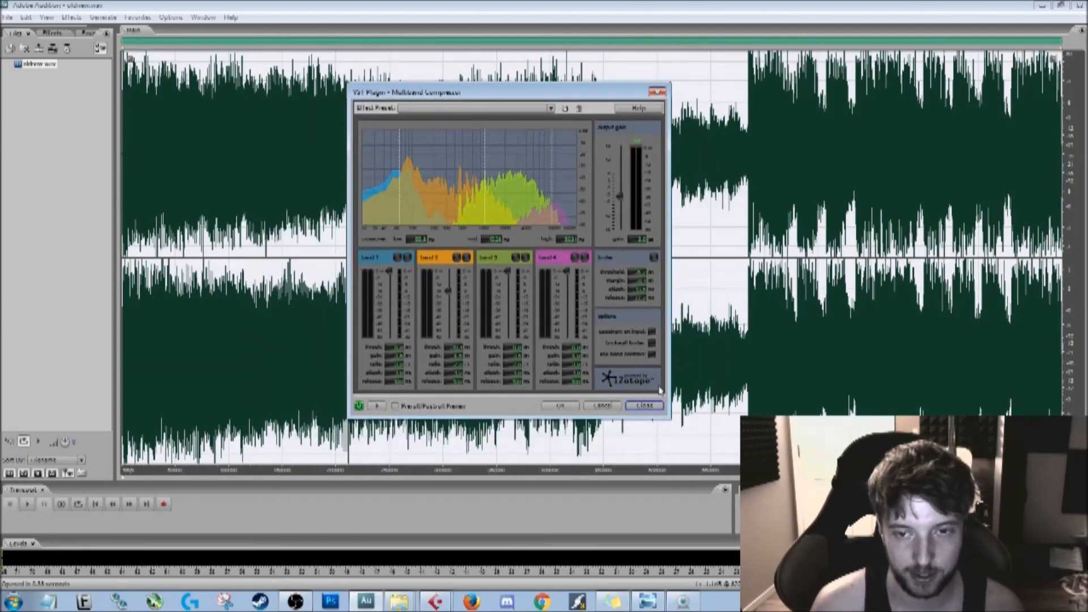
pyautogui.click(642, 406)
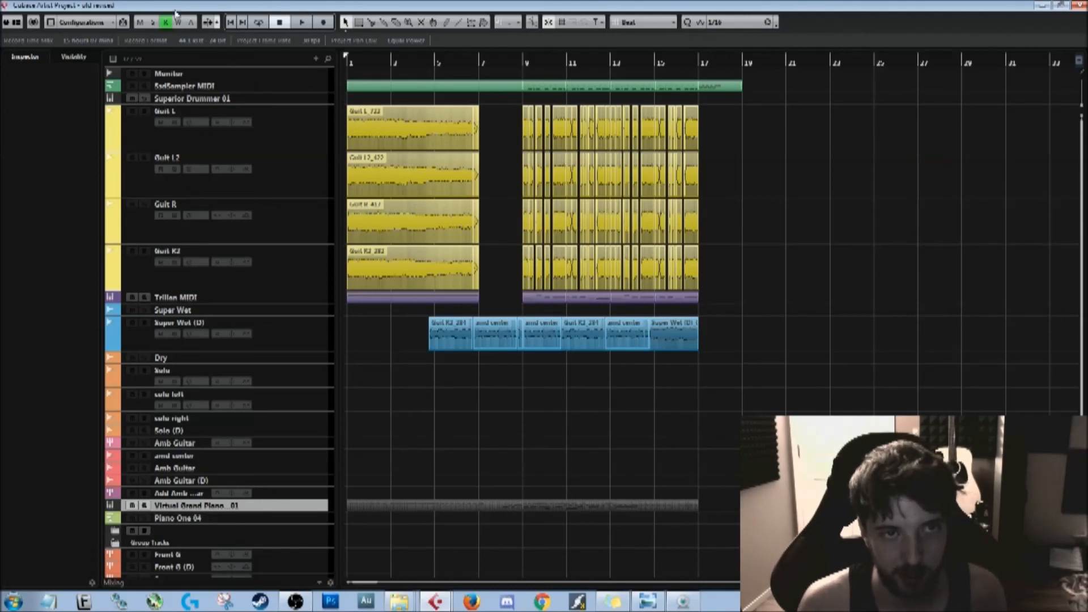
# Step: Return to the main Cubase project and select the Guitars group track to show its channel settings
pyautogui.click(436, 604)
pyautogui.scroll(5, 411, 411)
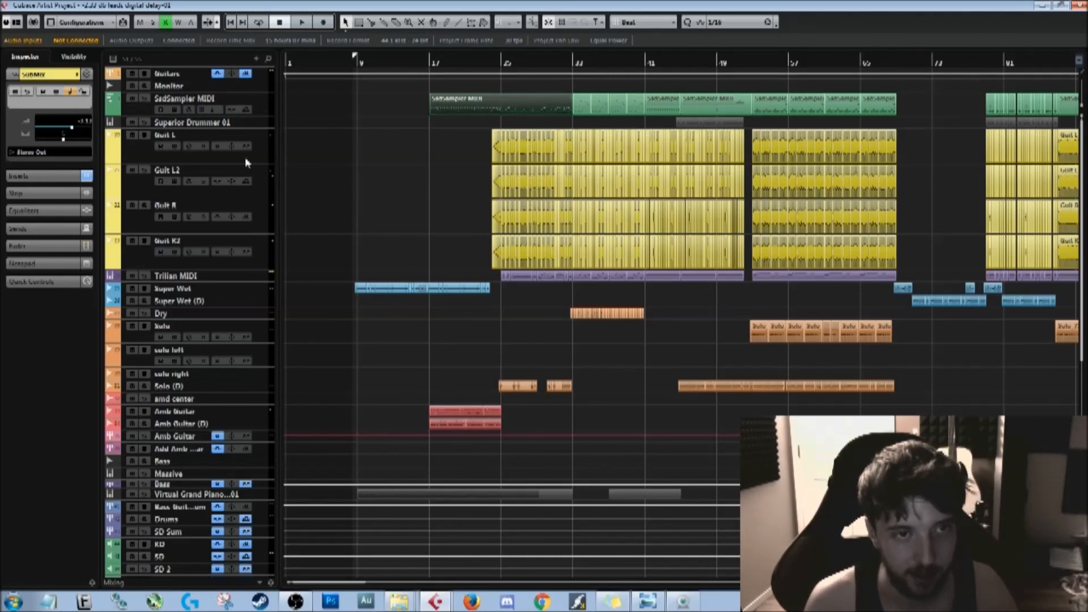
pyautogui.click(248, 76)
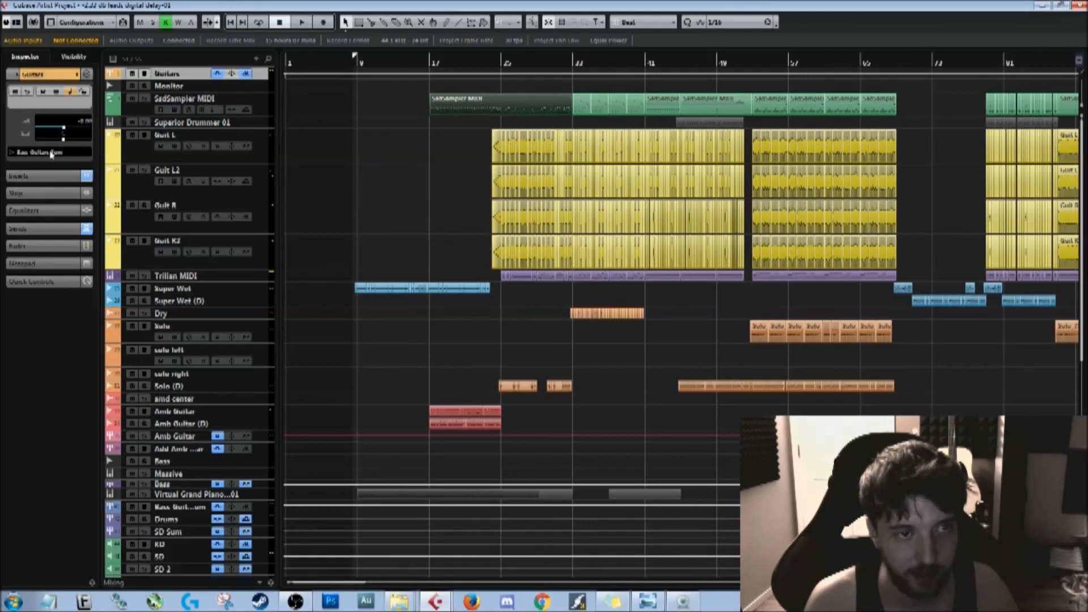
# Step: Examine the insert chain of the Guitars group, and check the insert slots of the Guit L, Guit R and Guit R2 tracks
pyautogui.click(32, 185)
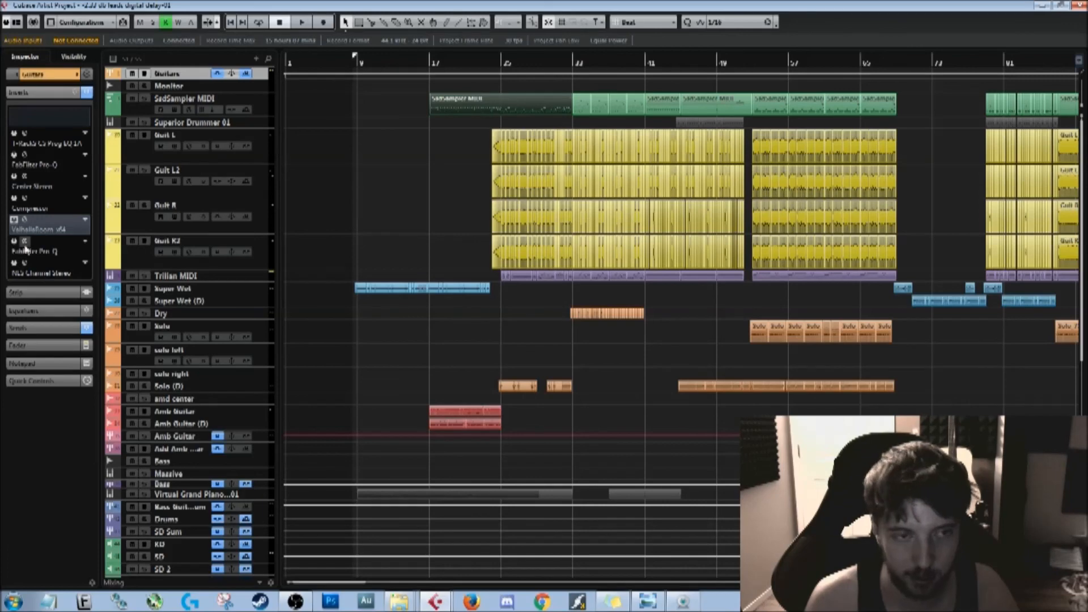
pyautogui.click(51, 75)
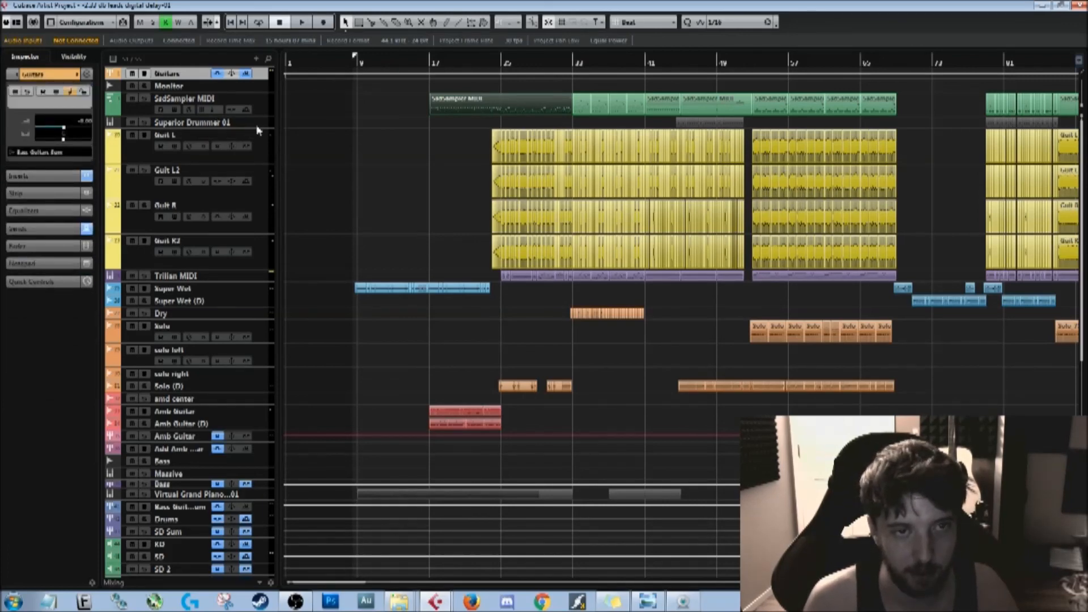
pyautogui.click(267, 148)
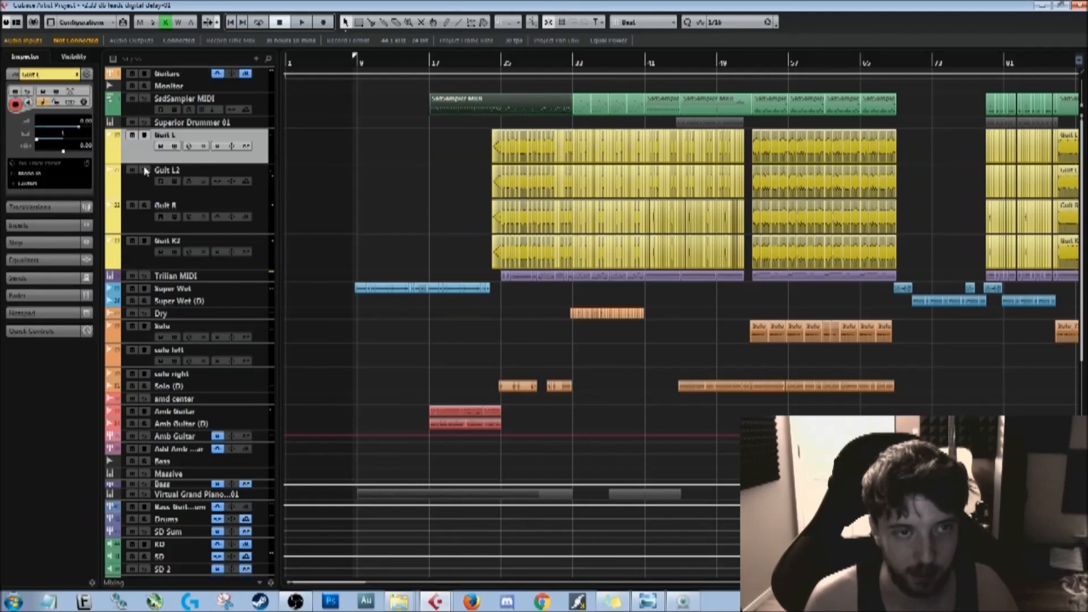
pyautogui.click(40, 227)
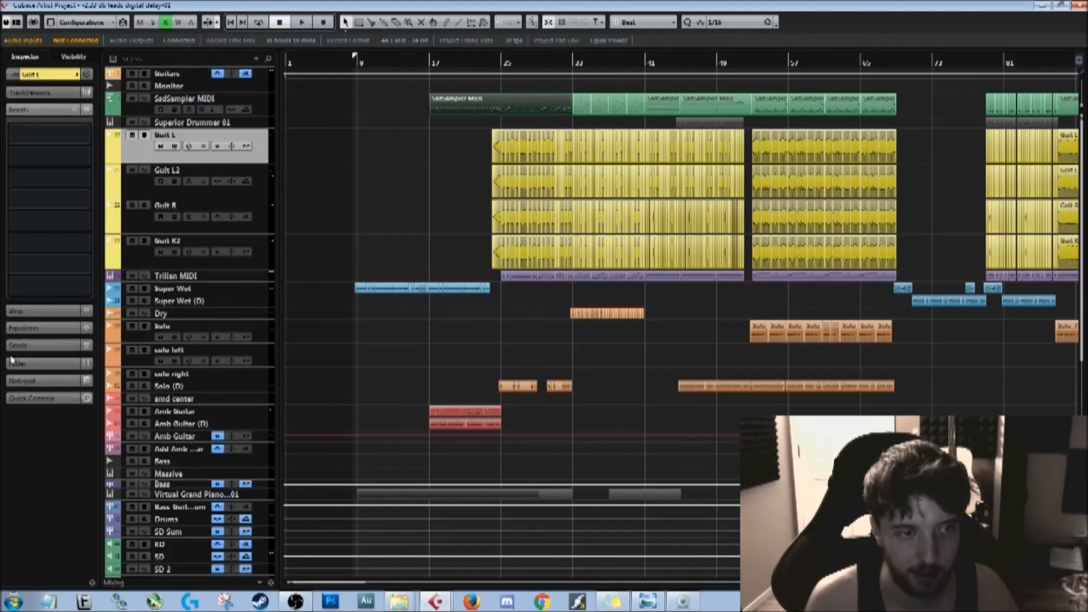
pyautogui.click(205, 224)
pyautogui.click(256, 253)
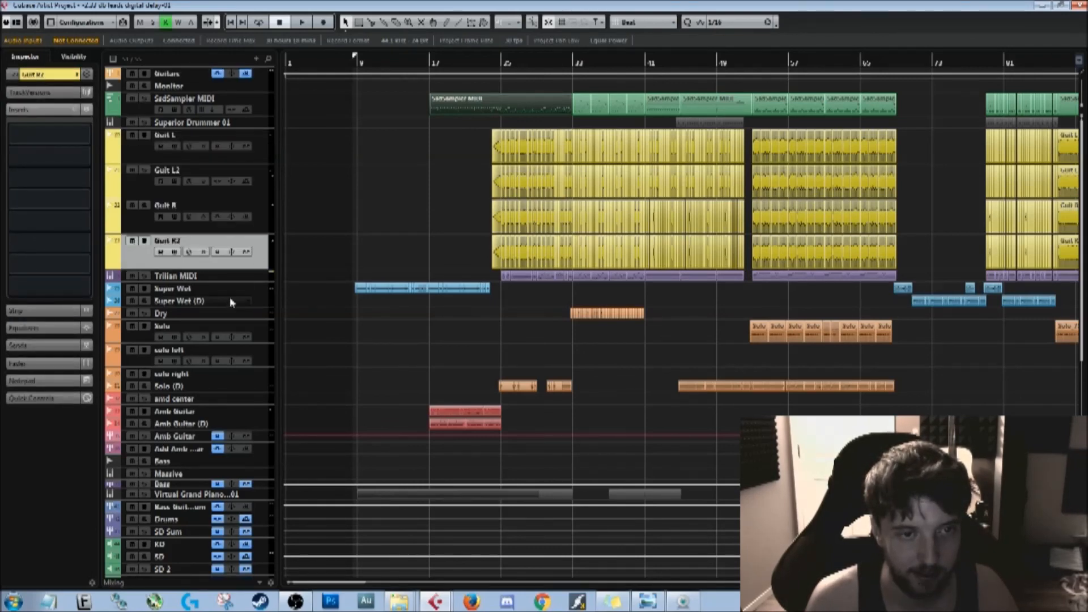
# Step: Check the inserts of the Super Wet, Super Wet (D), Dry and Solo tracks one after another
pyautogui.click(246, 289)
pyautogui.click(224, 302)
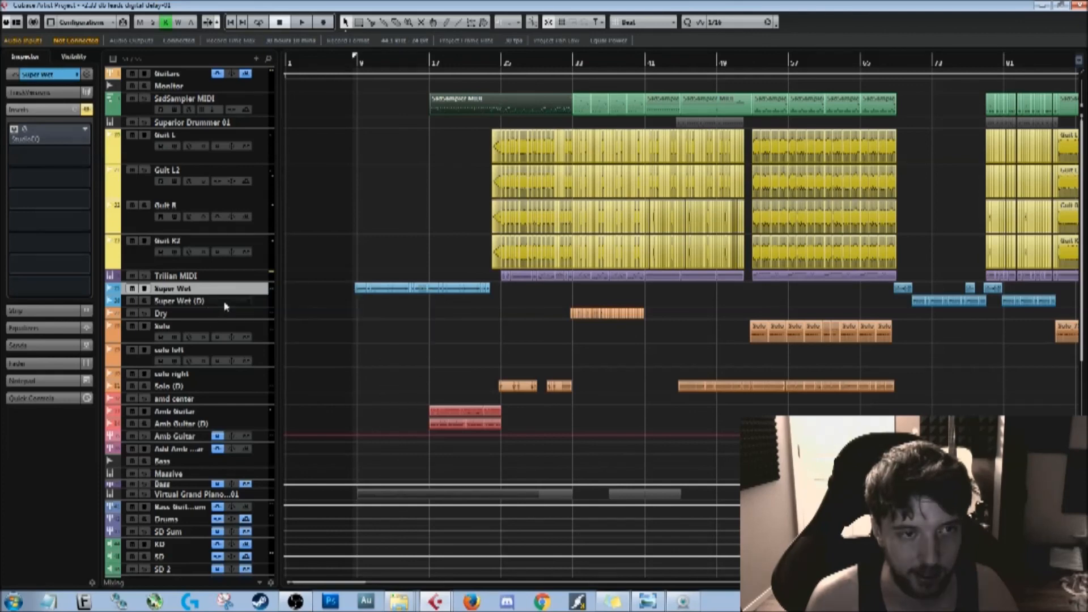
pyautogui.click(260, 303)
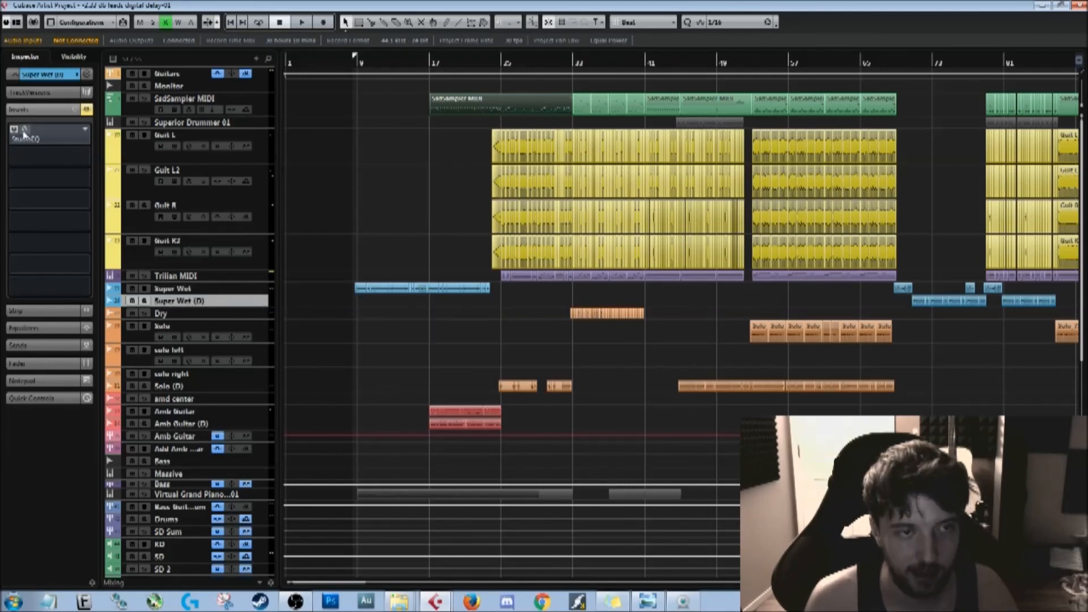
pyautogui.click(258, 314)
pyautogui.click(258, 329)
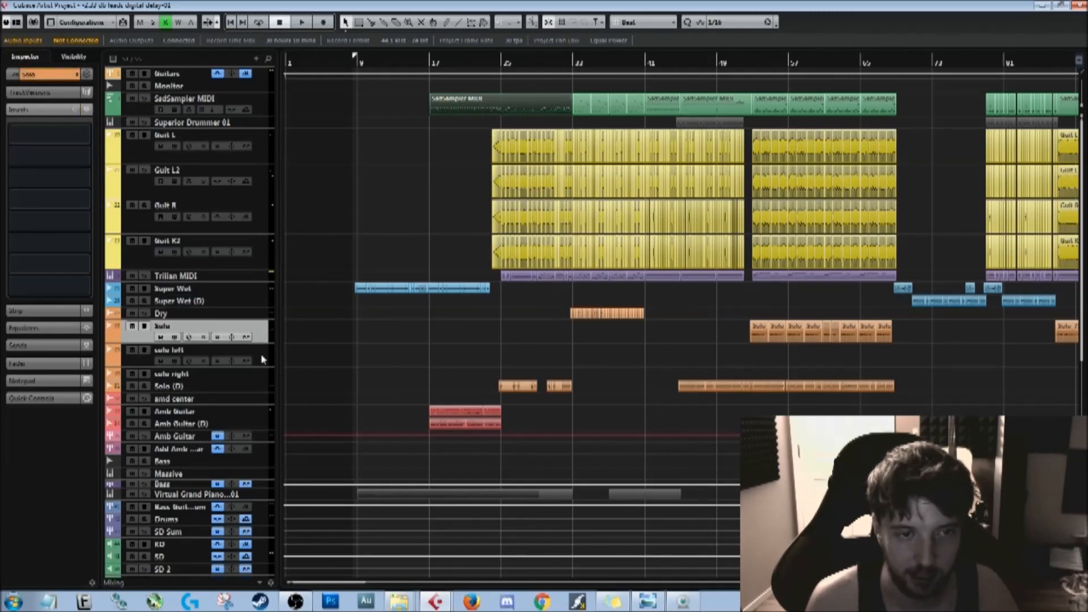
# Step: Go through the remaining solo and ambient guitar tracks down to the Amb Guitar group to review their channel settings
pyautogui.click(260, 352)
pyautogui.click(262, 375)
pyautogui.click(257, 386)
pyautogui.click(258, 399)
pyautogui.click(258, 410)
pyautogui.click(258, 424)
pyautogui.click(258, 436)
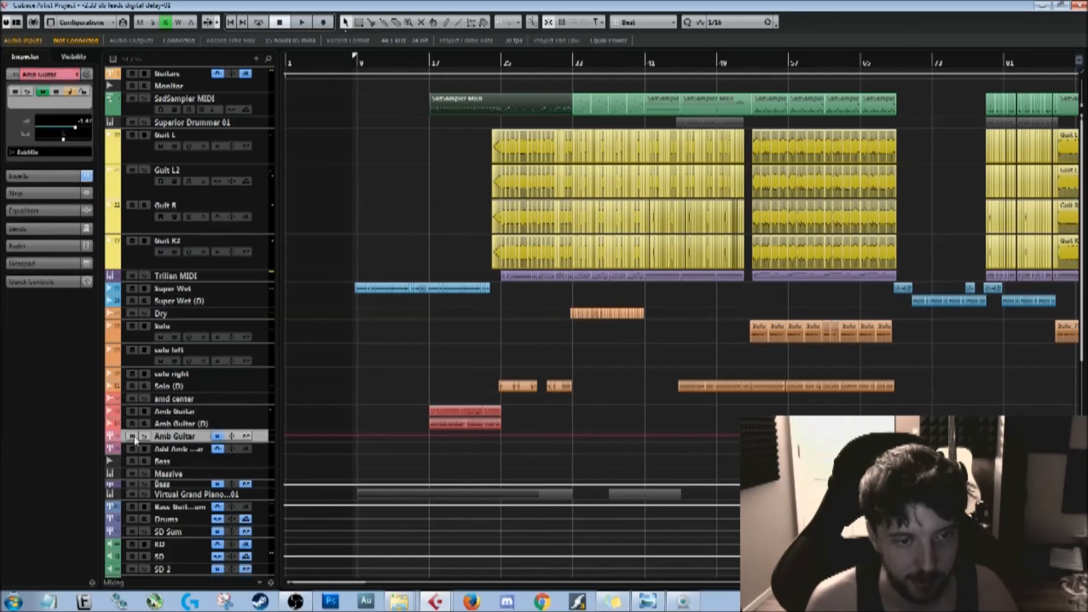
# Step: Show the TSE 808 insert on the upper Bass track, and close the plug-in window
pyautogui.click(253, 462)
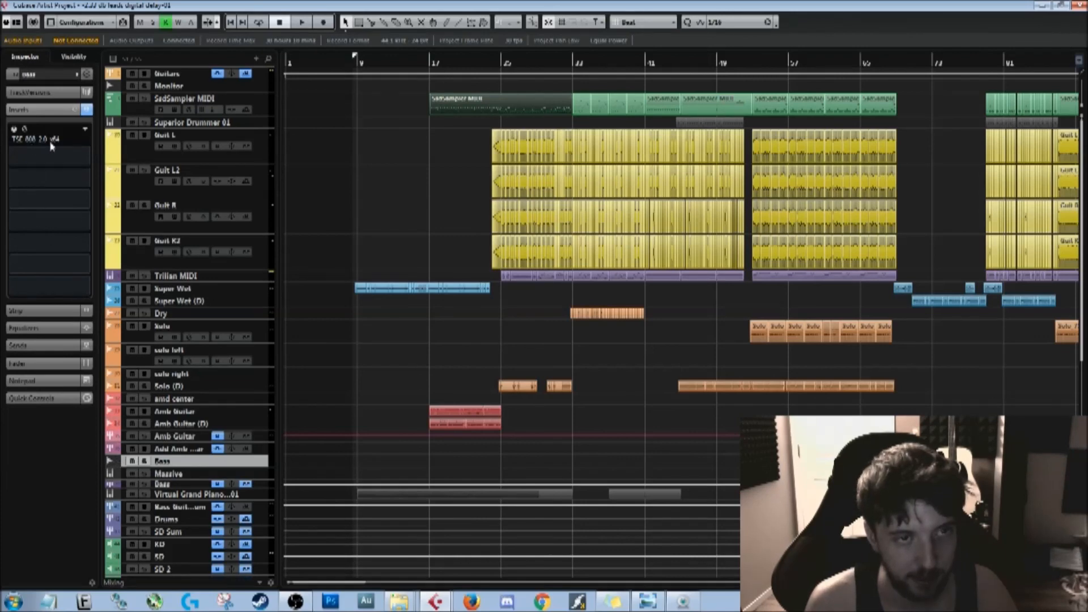
pyautogui.click(24, 129)
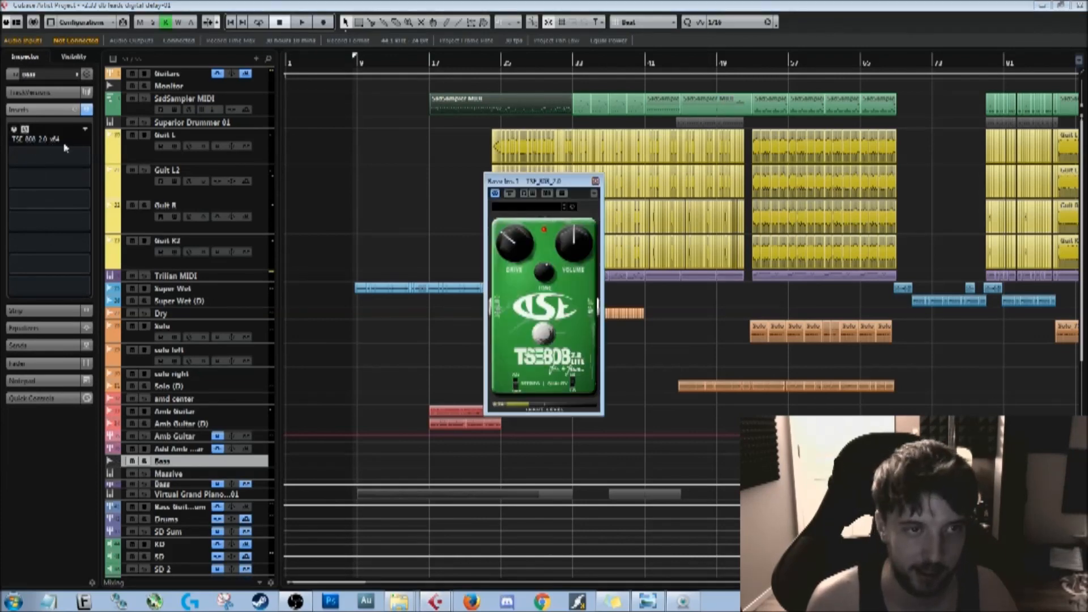
pyautogui.click(596, 180)
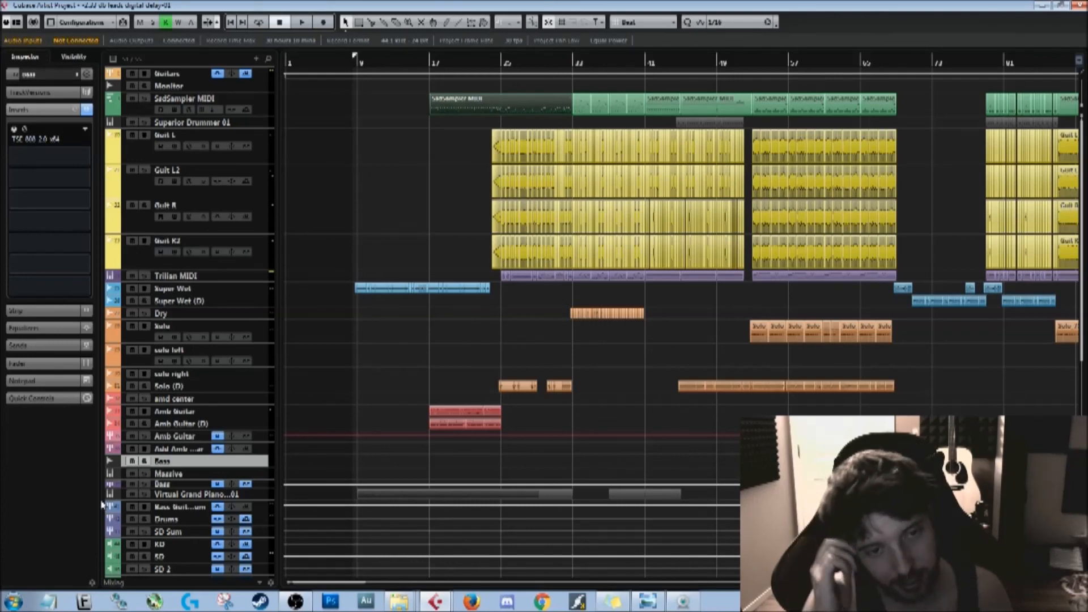
# Step: Review the track settings of Massive, the Bass group and the Virtual Grand Piano instrument
pyautogui.click(262, 477)
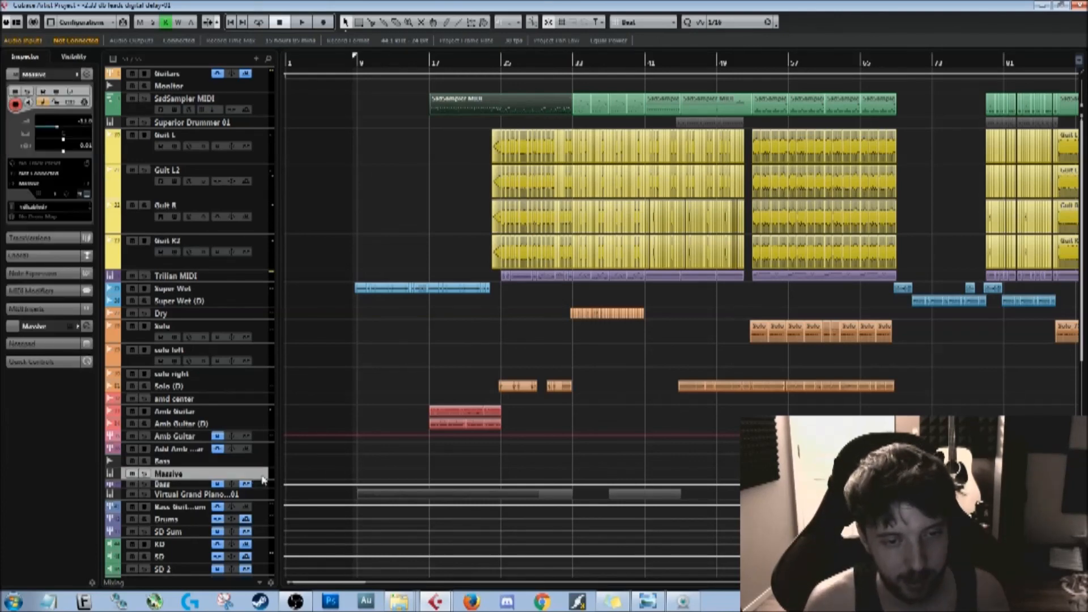
pyautogui.click(262, 484)
pyautogui.click(260, 493)
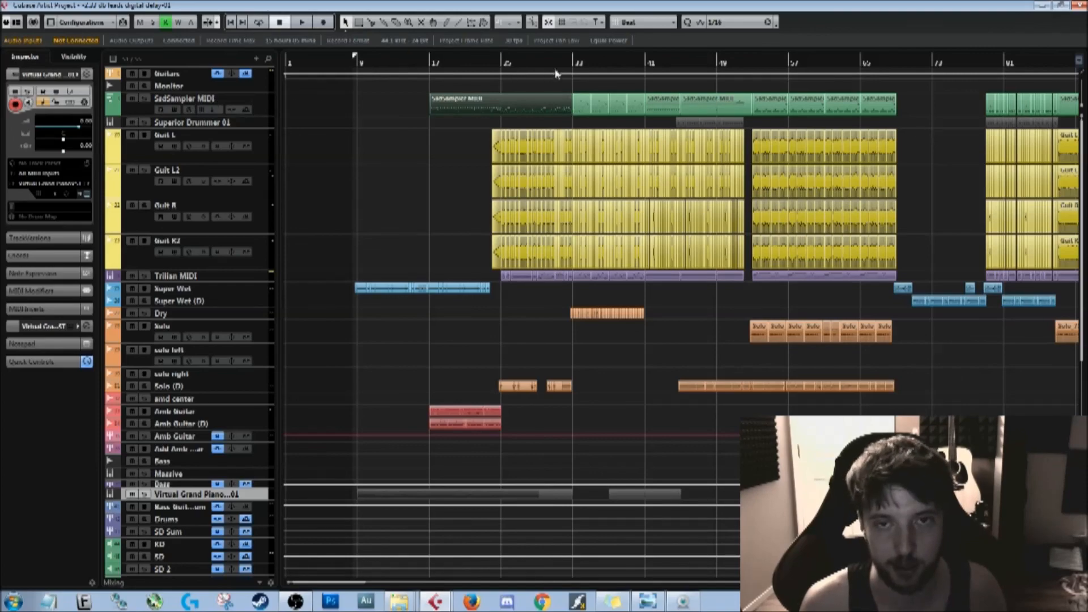
# Step: View the whole arrangement, select the Guit L track, and examine the guitar parts around bars 21 to 39
pyautogui.moveTo(606, 49); pyautogui.dragTo(606, 38)
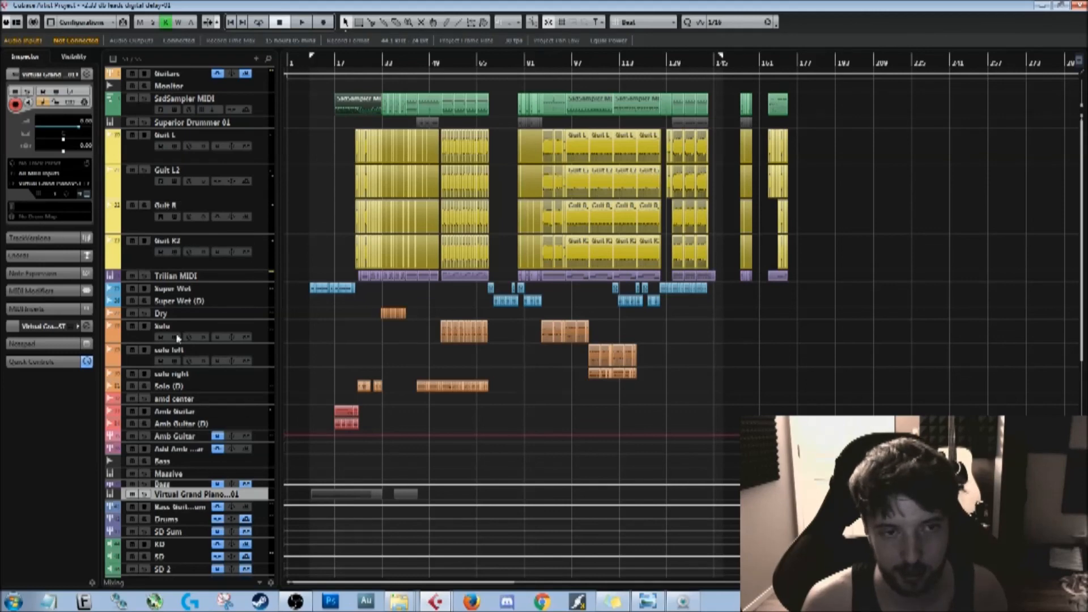
pyautogui.click(265, 145)
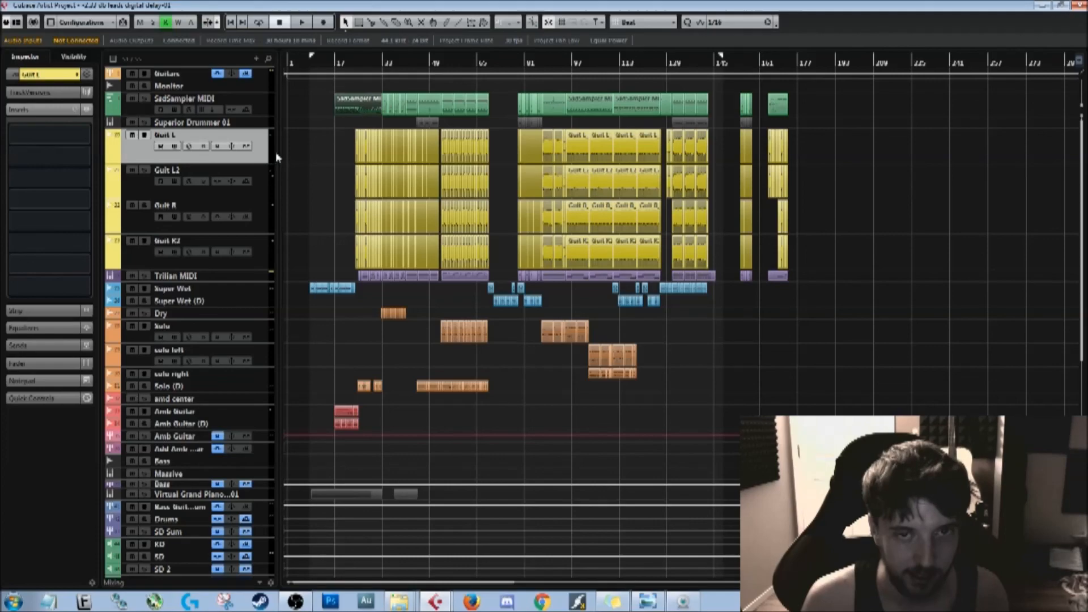
pyautogui.moveTo(391, 66); pyautogui.dragTo(384, 255)
pyautogui.moveTo(332, 59); pyautogui.dragTo(466, 48)
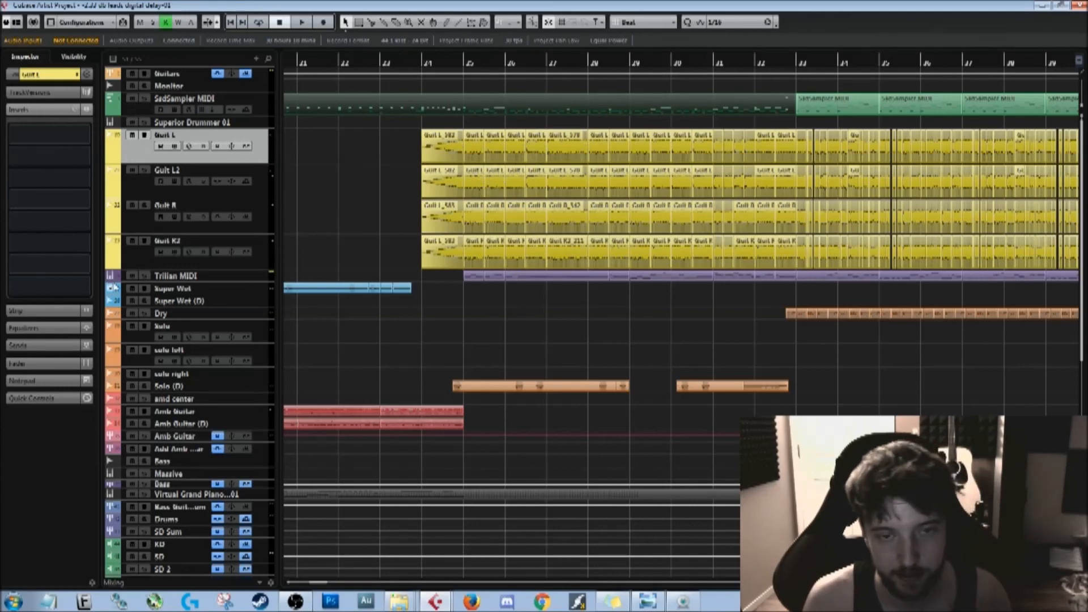
# Step: Show the Steven Slate Drums instrument used by the SsdSampler MIDI track, and close its window
pyautogui.click(267, 105)
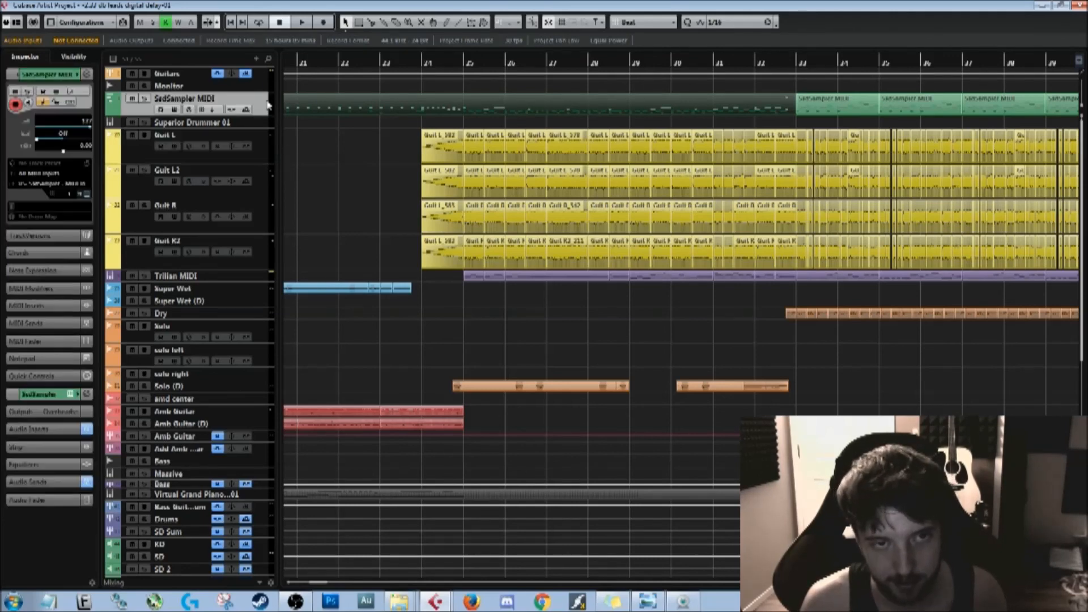
pyautogui.click(89, 195)
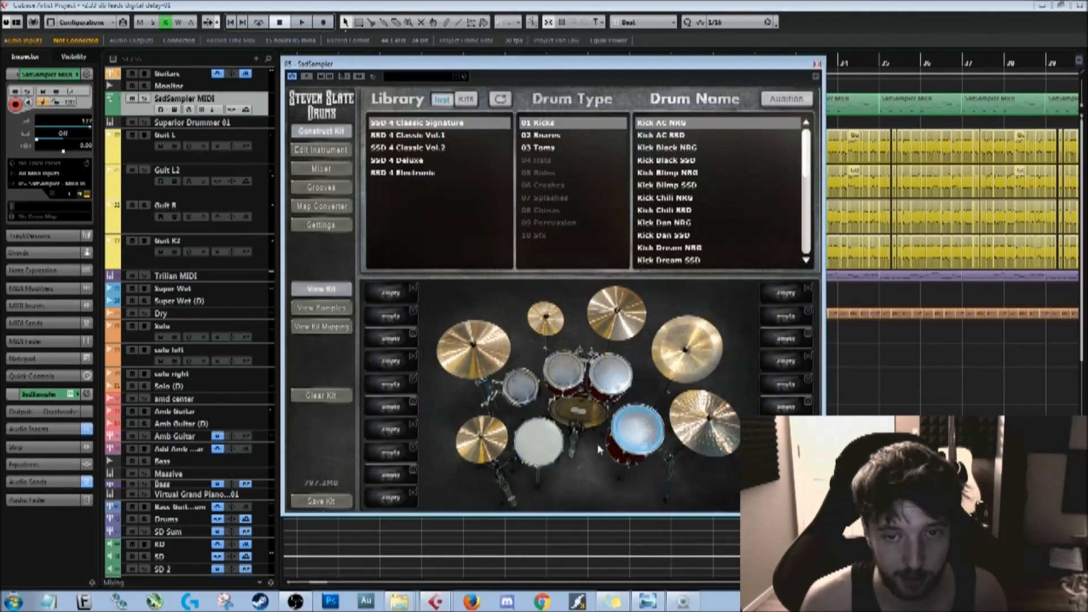
pyautogui.click(818, 64)
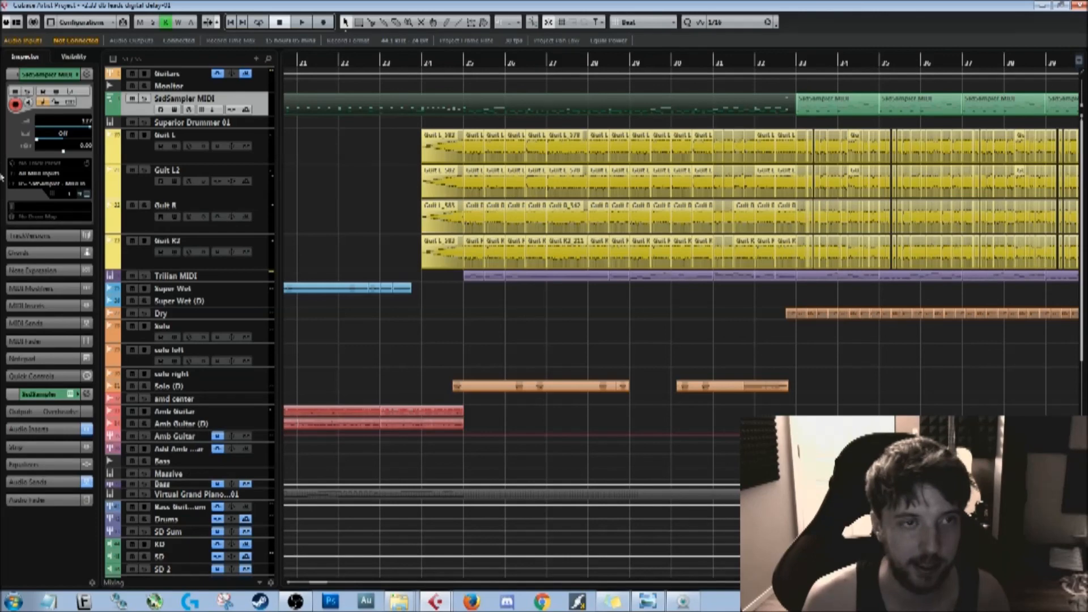
pyautogui.moveTo(329, 593)
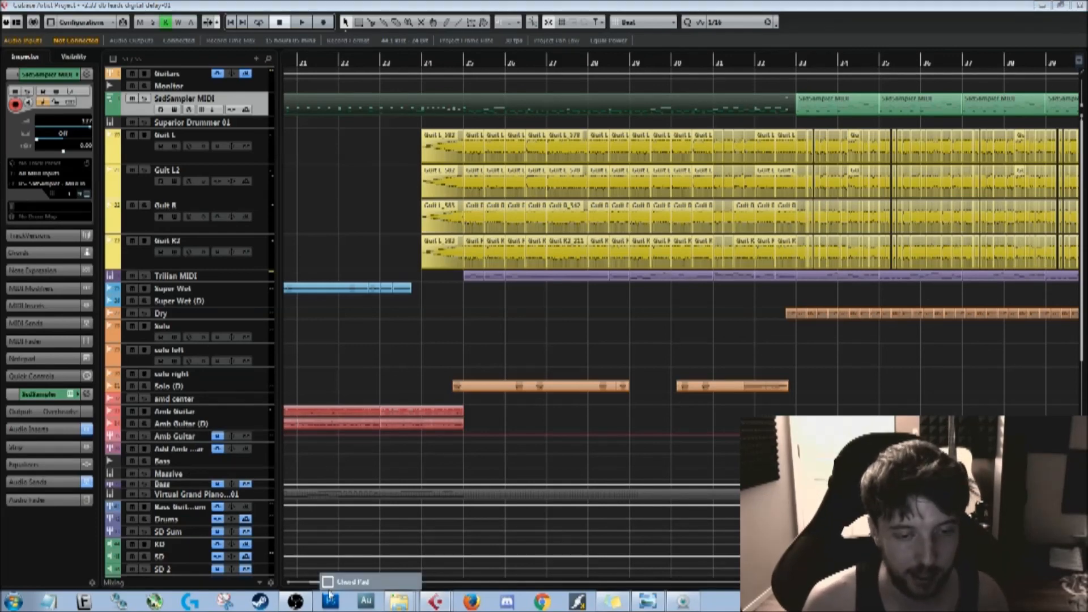